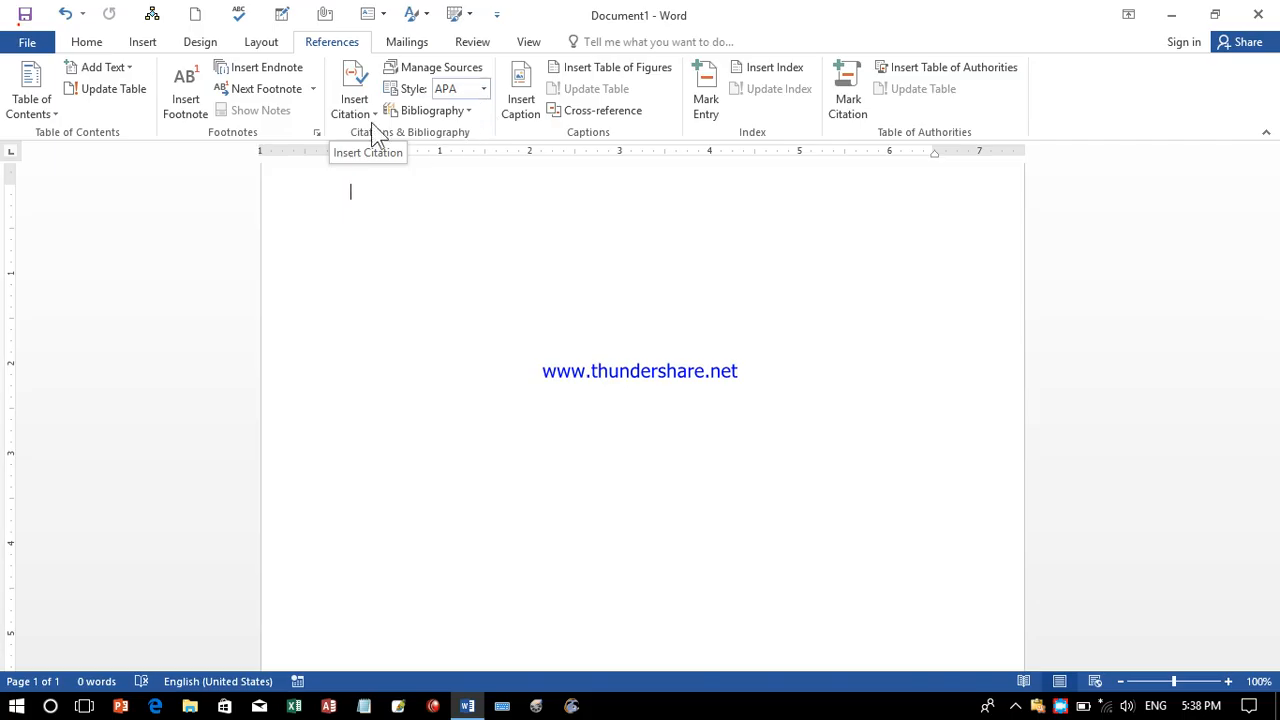
# Show the Insert Citation options on the References tab of the blank document.
pyautogui.click(360, 110)
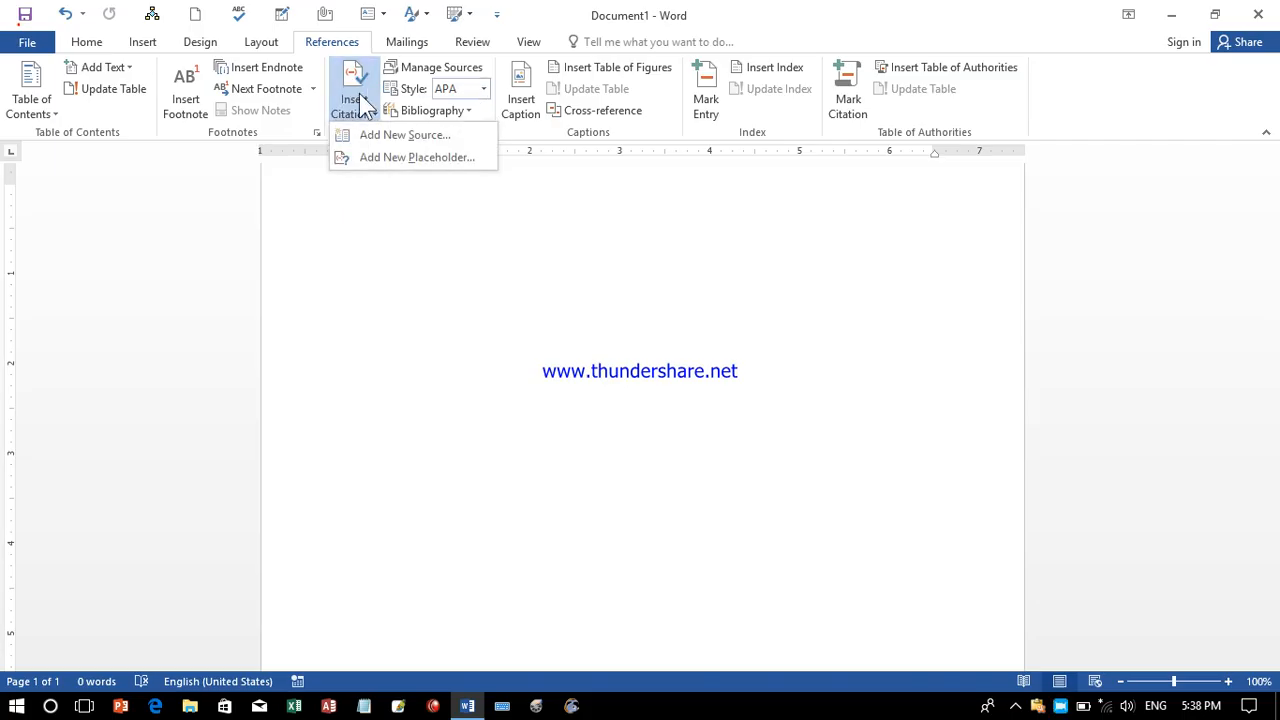
# Add a new placeholder source and keep Book as its type of source.
pyautogui.click(437, 157)
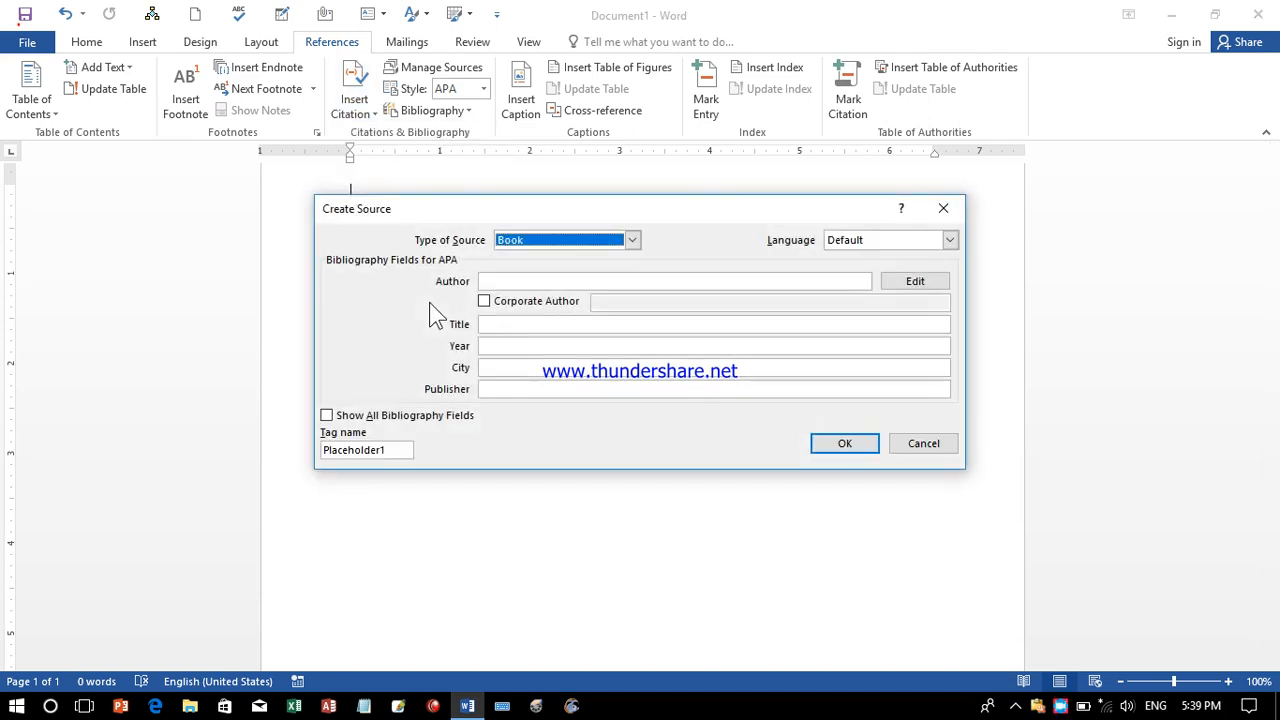
pyautogui.click(633, 241)
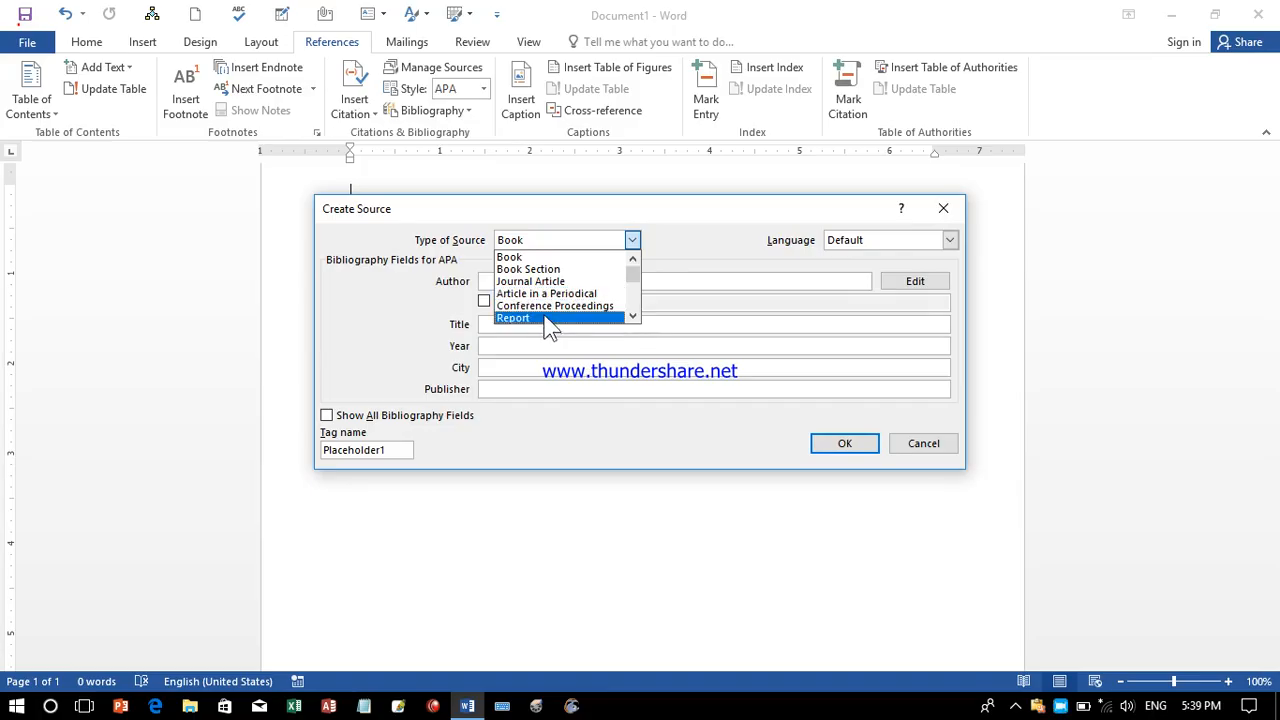
pyautogui.click(575, 258)
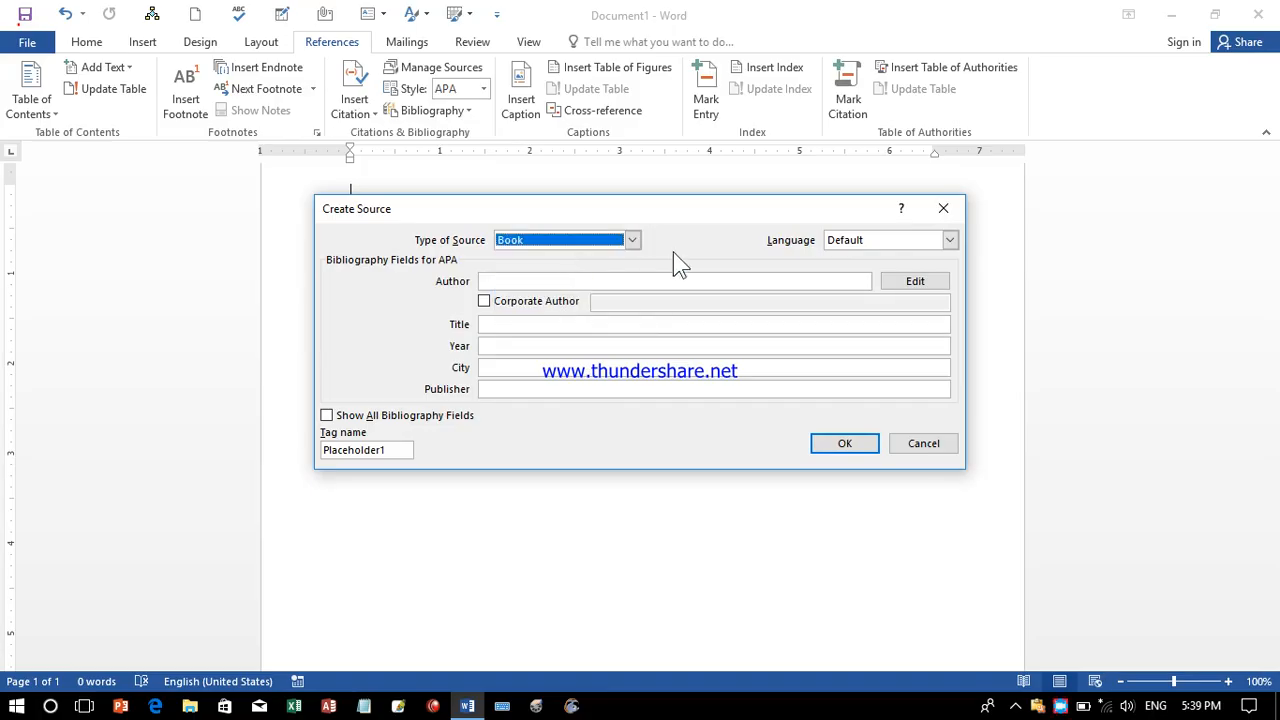
# Type the author's full name in the Author field and open the name editor.
pyautogui.click(526, 281)
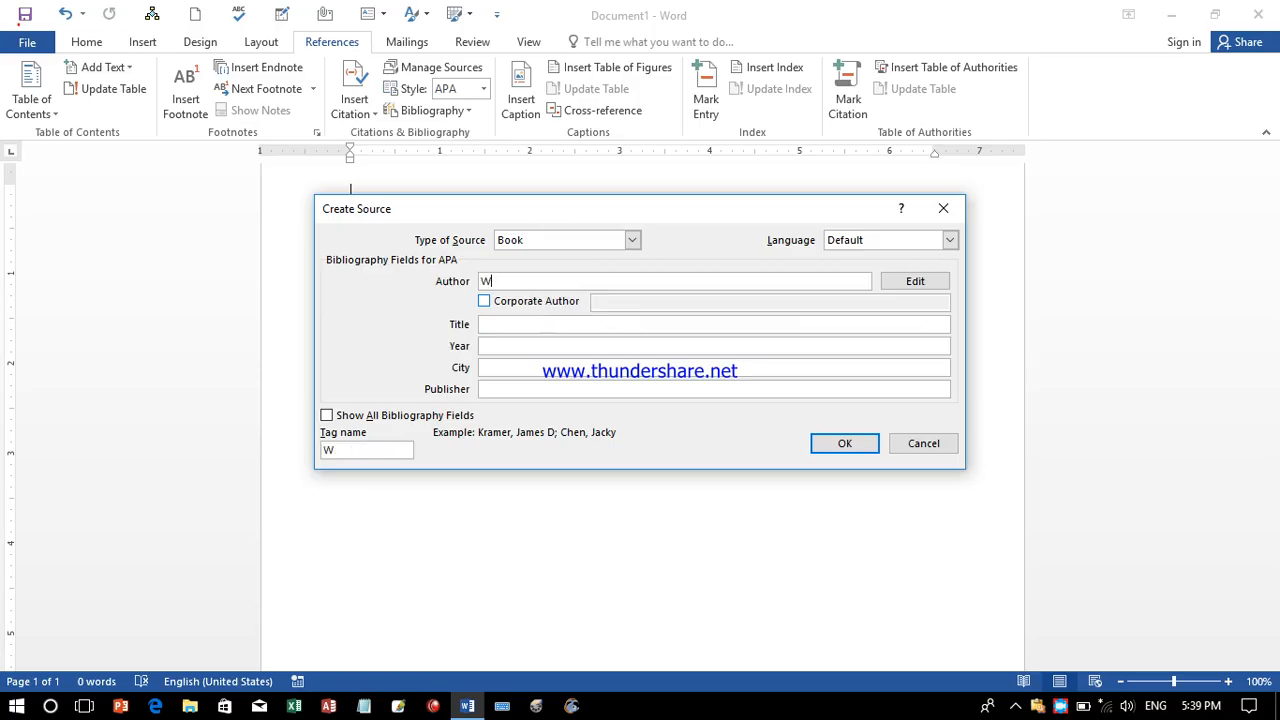
pyautogui.click(885, 281)
pyautogui.click(810, 193)
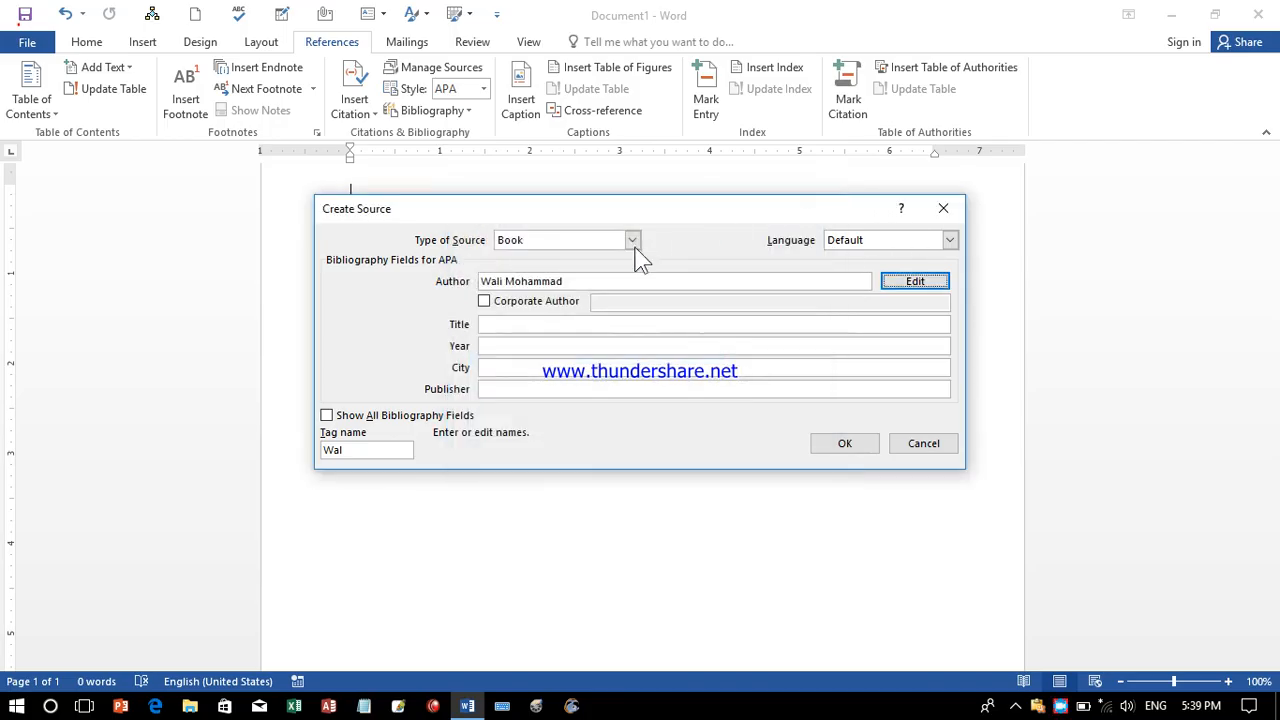
pyautogui.click(590, 281)
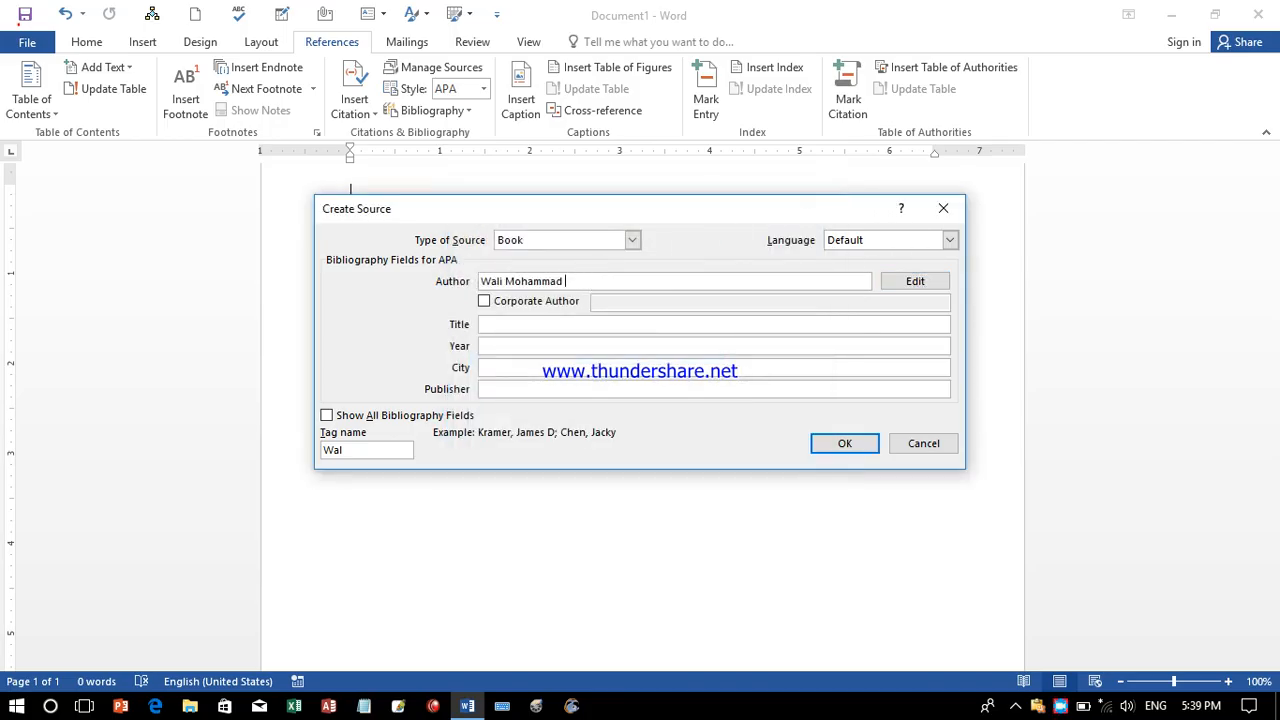
pyautogui.click(912, 283)
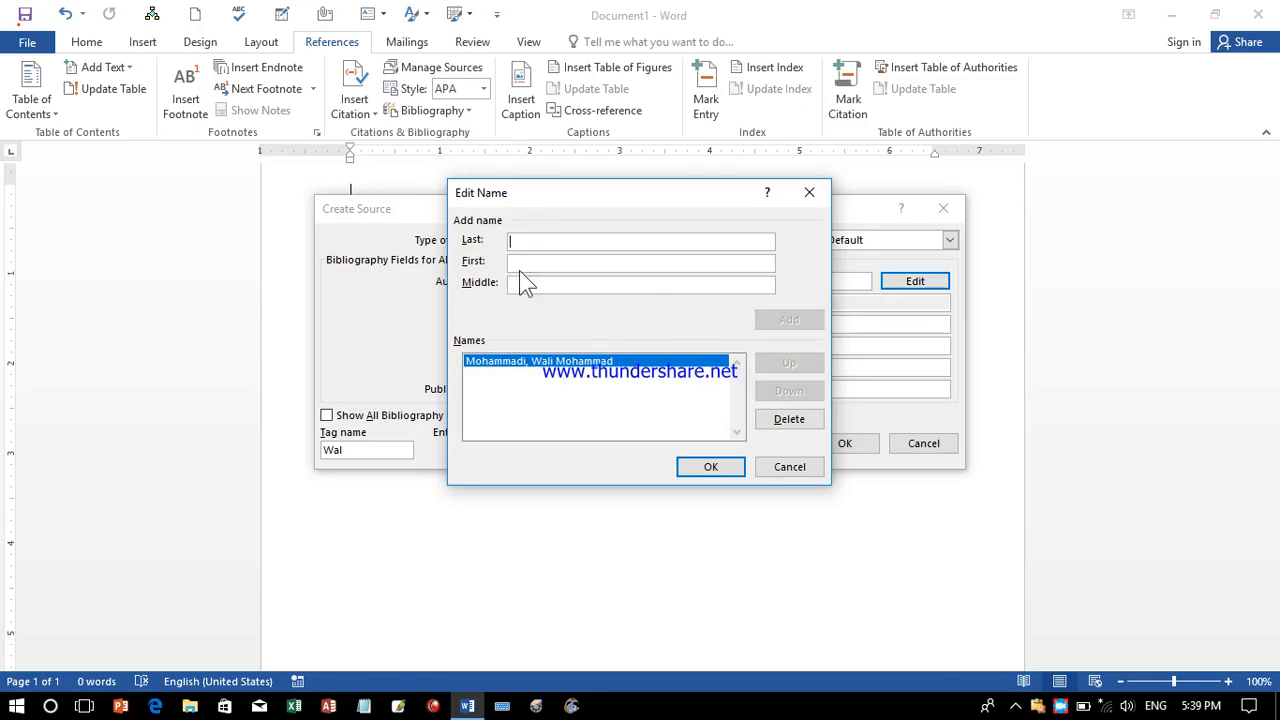
# Accept the author's name in last-name-first form in the Edit Name dialog.
pyautogui.moveTo(558, 188); pyautogui.dragTo(137, 301)
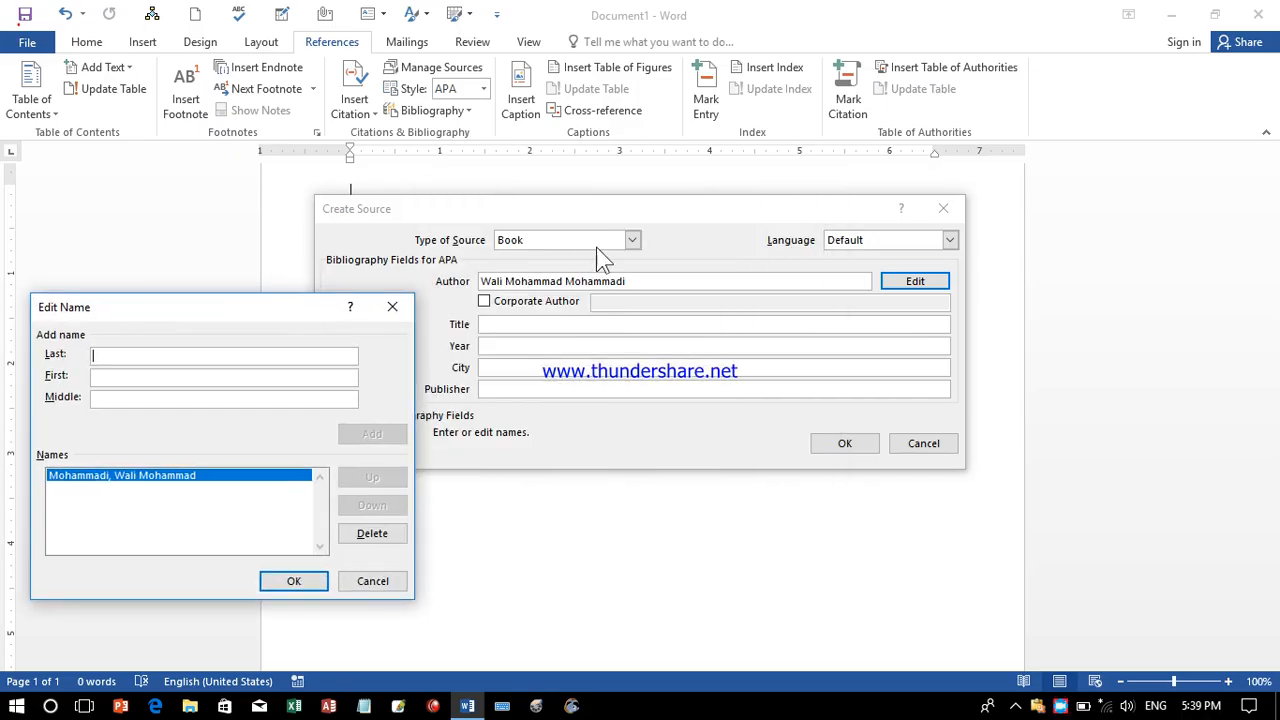
pyautogui.click(114, 377)
pyautogui.click(296, 583)
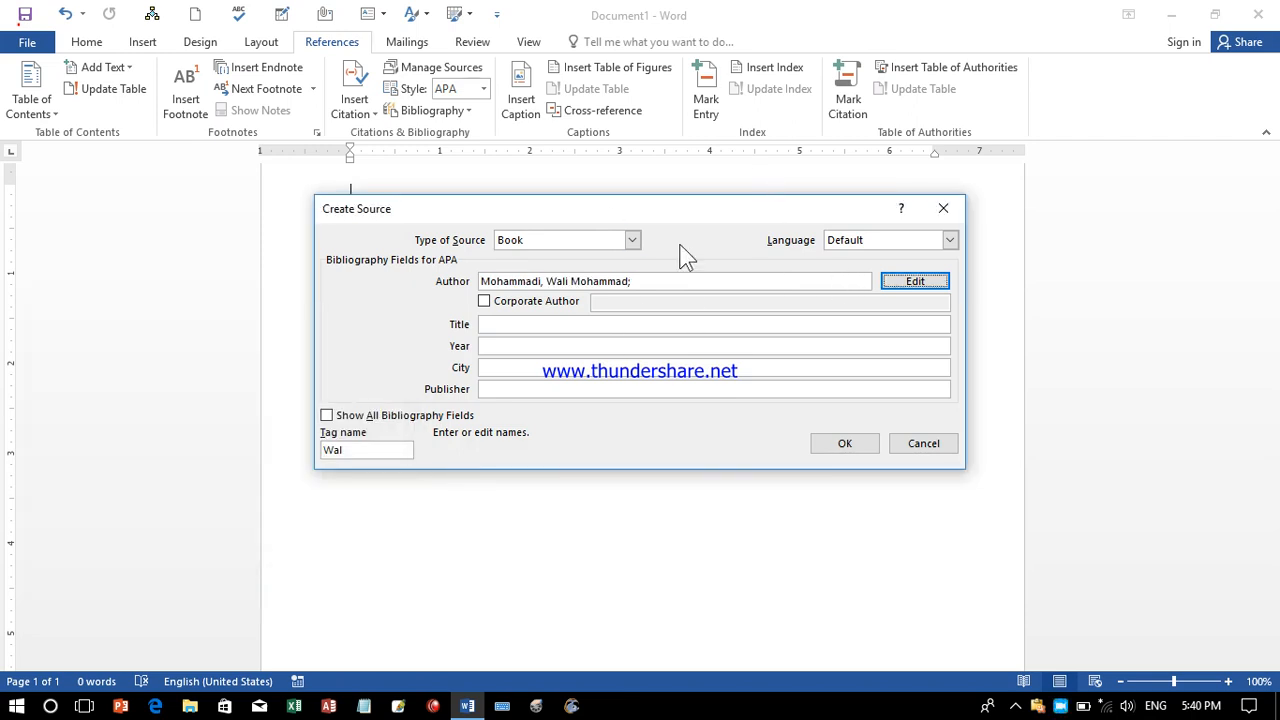
# Mark the author as Corporate Author and title the book 'English Learning'.
pyautogui.click(485, 302)
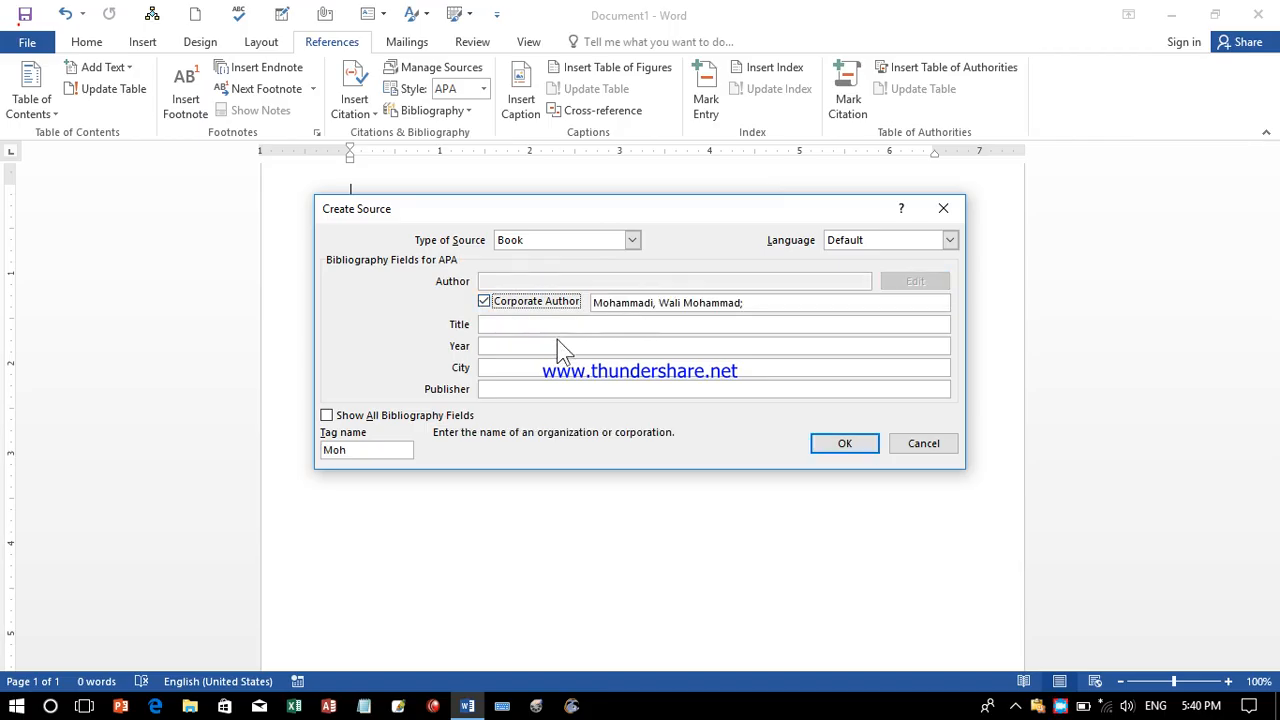
pyautogui.click(508, 330)
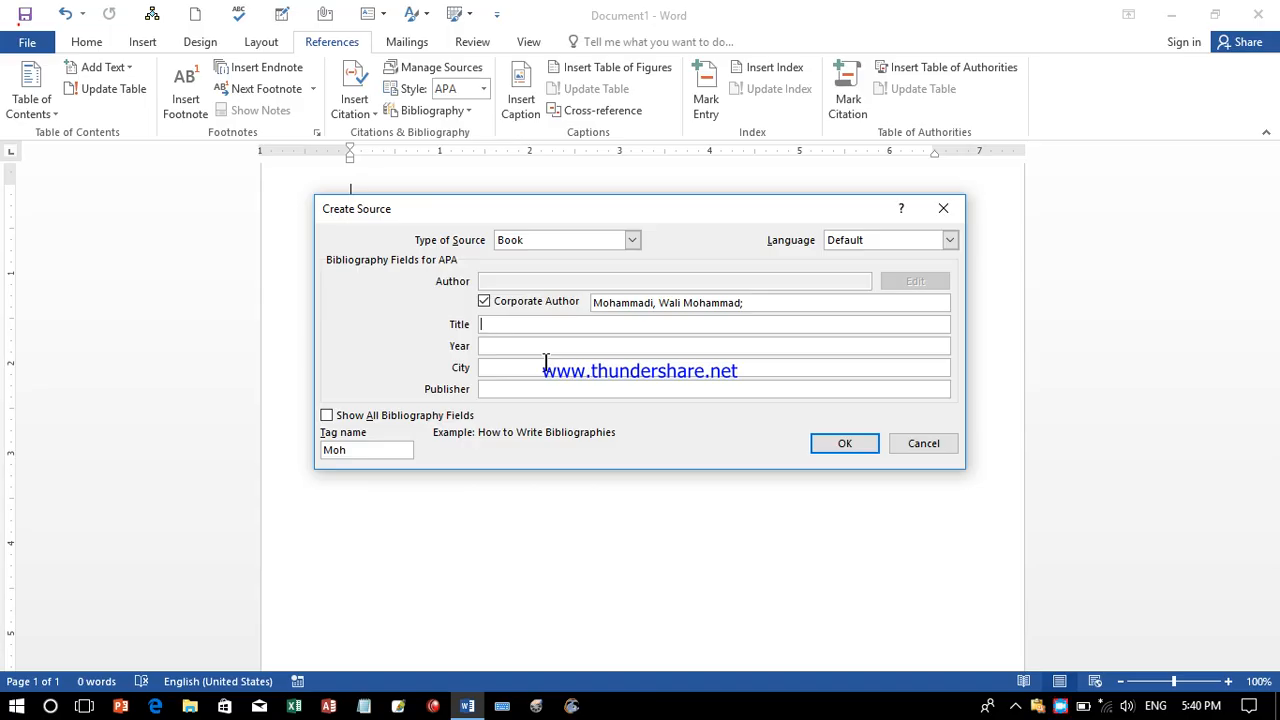
pyautogui.write('English Learning')
# Enter Year 2023, City 'Helmand city', and the Aryana publisher name.
pyautogui.click(514, 347)
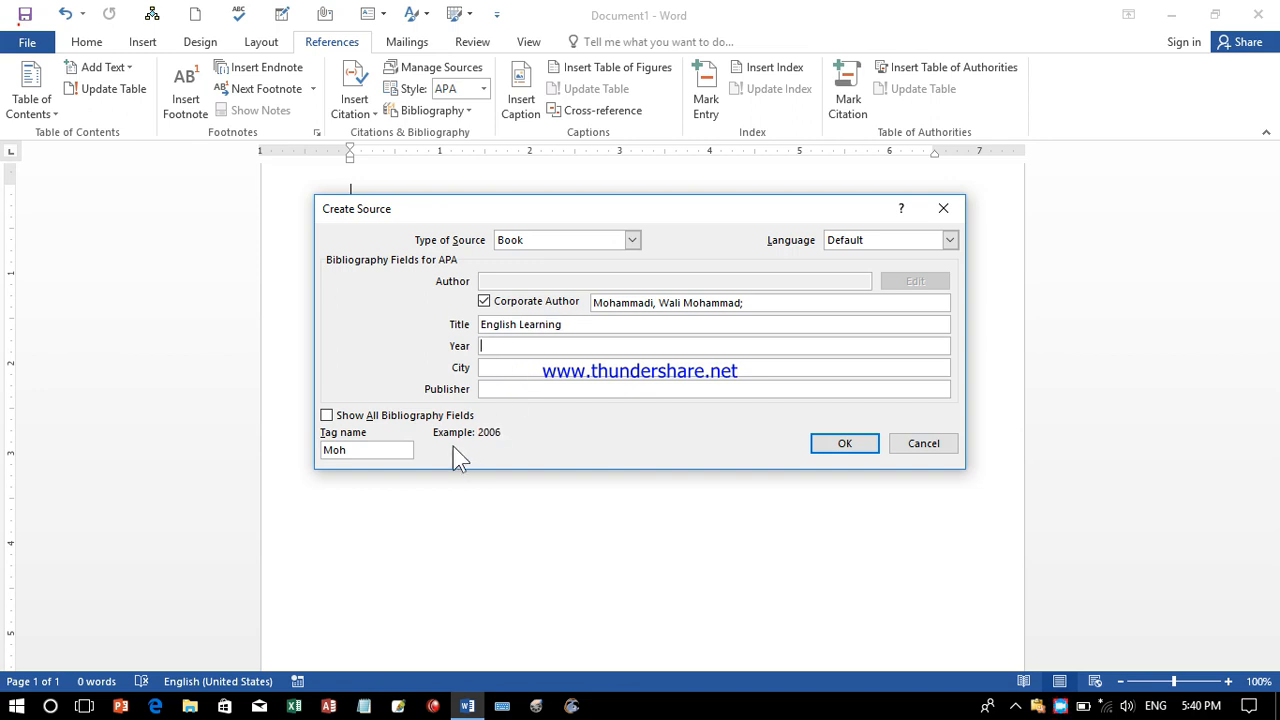
pyautogui.write('2023')
pyautogui.click(512, 367)
pyautogui.write('Helmand city')
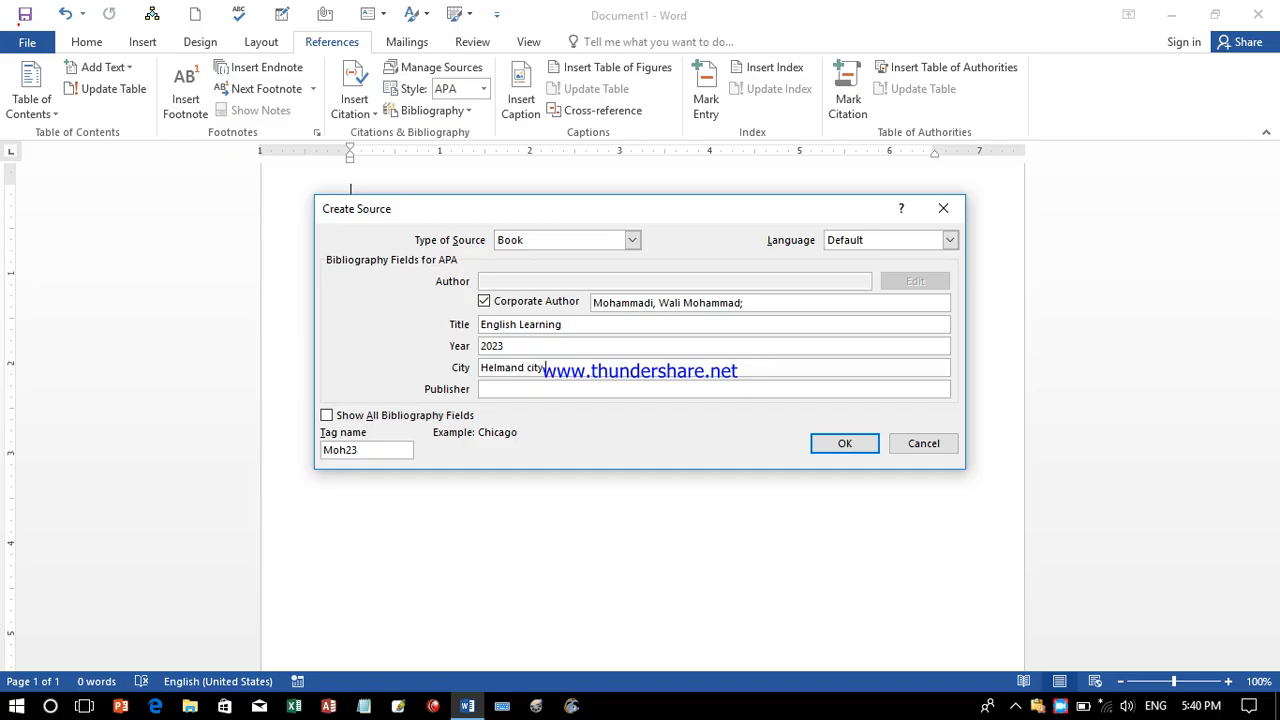
pyautogui.click(511, 389)
pyautogui.write('Aryana printi')
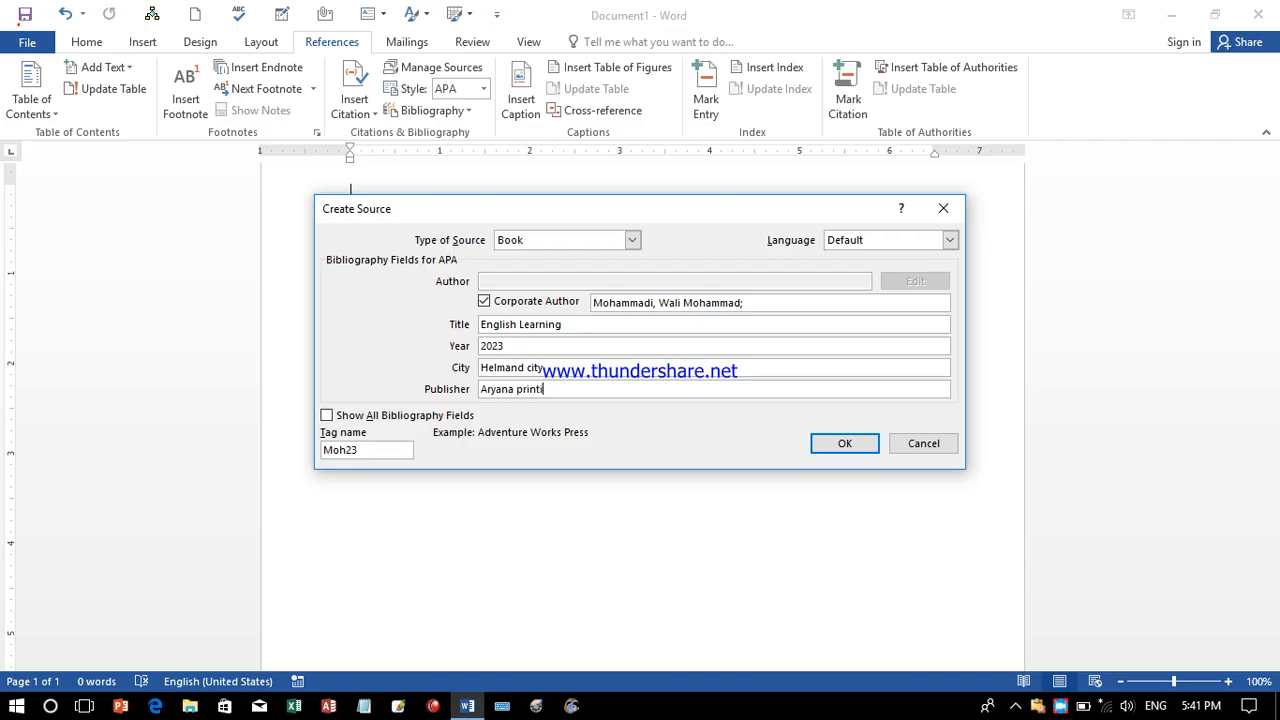
pyautogui.press('BackSpace')
pyautogui.press('BackSpace')
pyautogui.press('BackSpace')
pyautogui.write('rainting serise')
pyautogui.press('BackSpace')
pyautogui.press('BackSpace')
pyautogui.write('vse')
# Save the English Learning source, undo its inserted citation, and open Manage Sources.
pyautogui.click(840, 445)
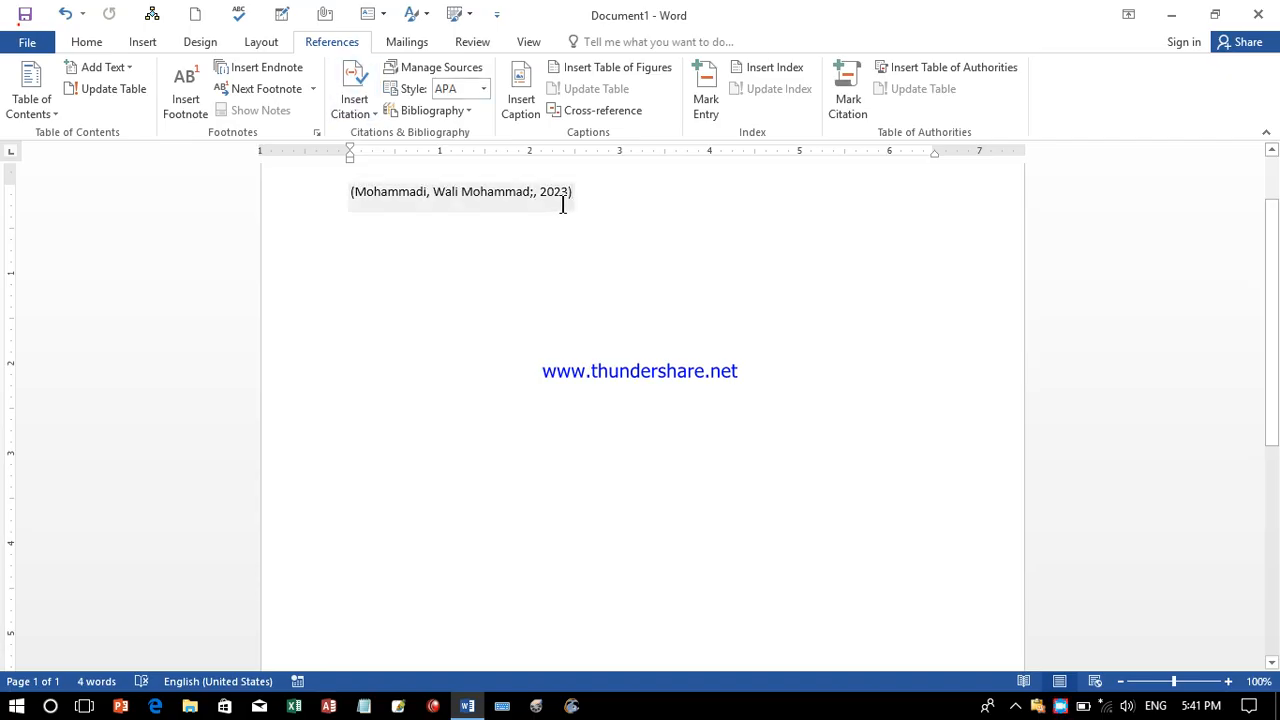
pyautogui.hotkey('ctrl', 'z')
pyautogui.click(355, 108)
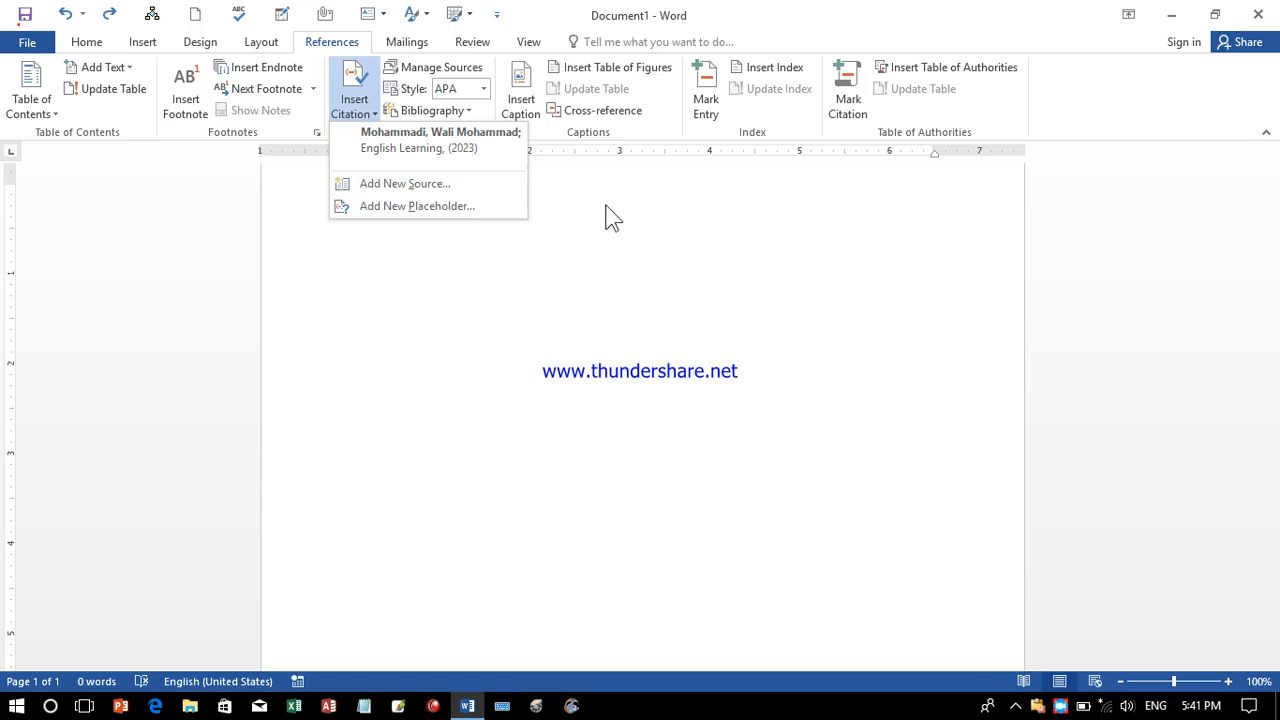
pyautogui.click(430, 69)
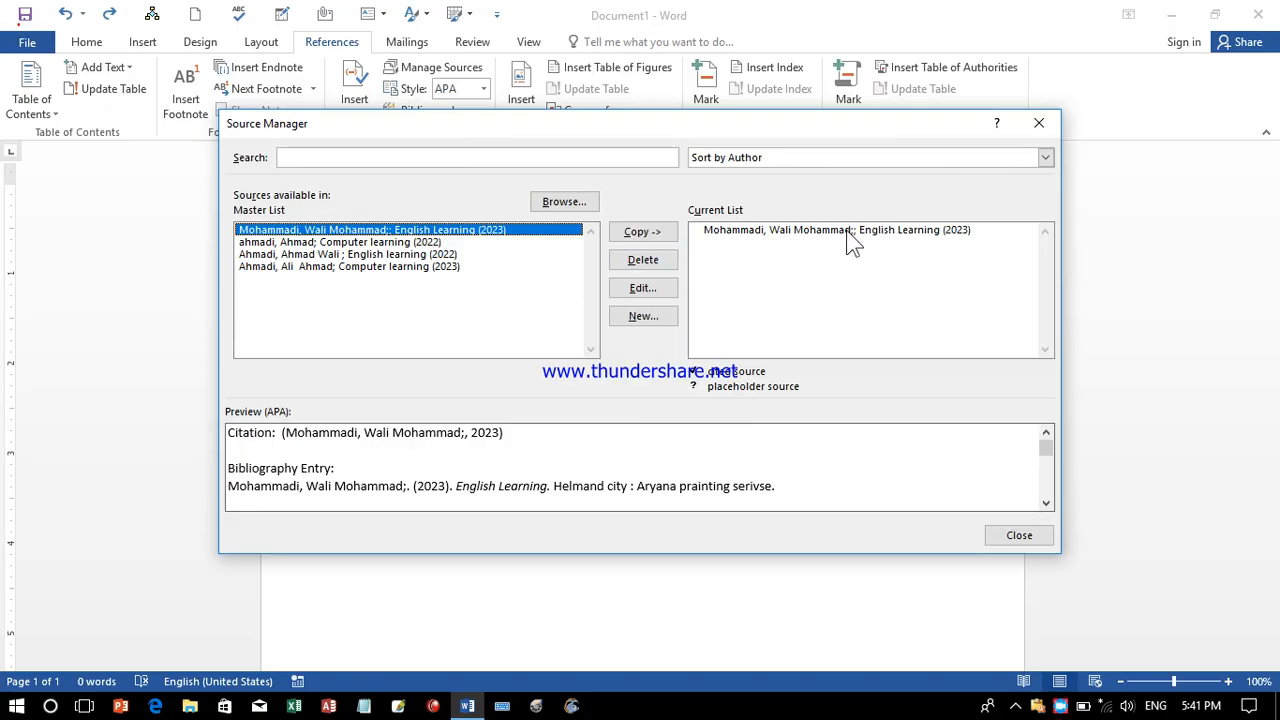
# Edit the English Learning source with Show All Bibliography Fields enabled.
pyautogui.click(643, 288)
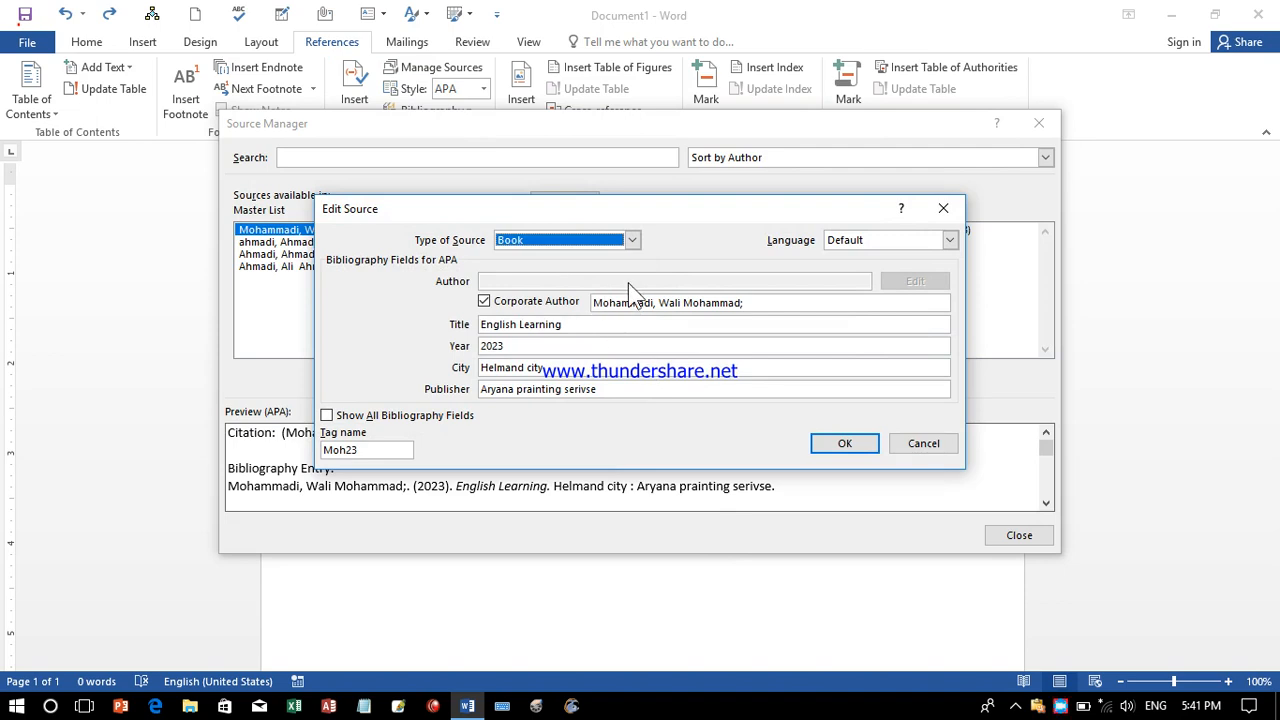
pyautogui.click(328, 416)
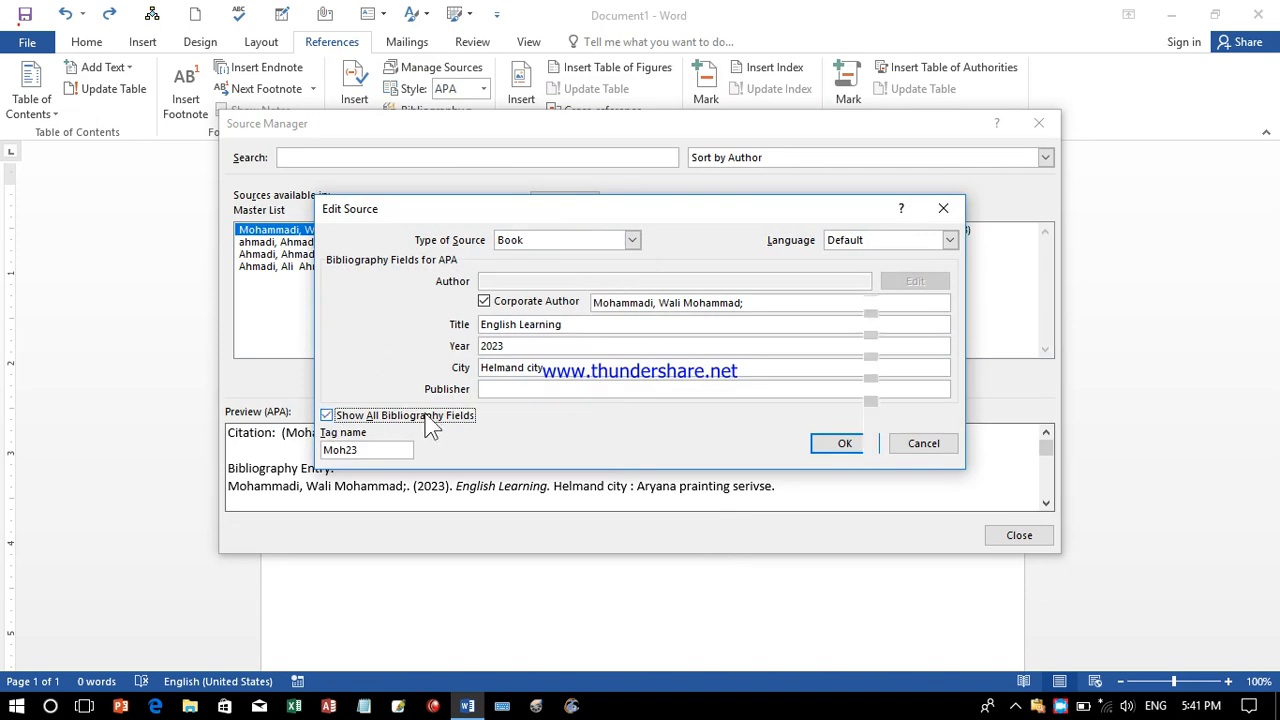
pyautogui.moveTo(941, 331); pyautogui.dragTo(940, 285)
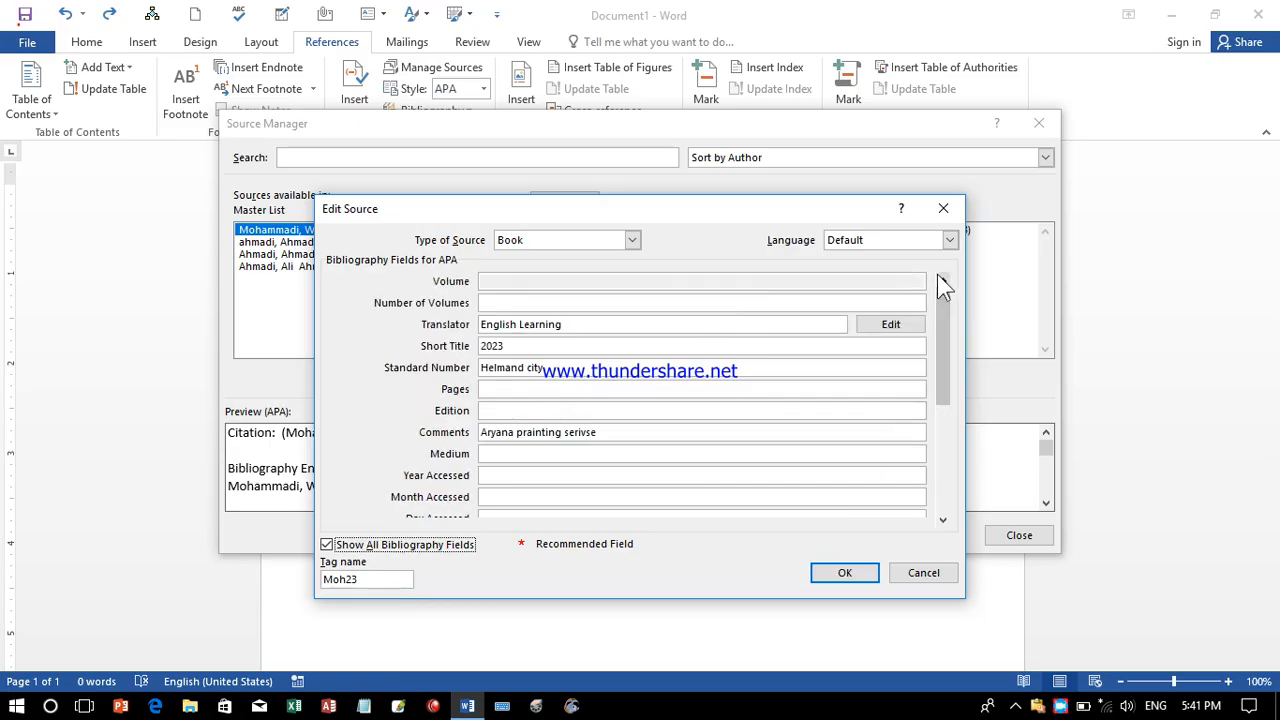
# Enter State/Province Helmand, Country/Region 'Laskar gha', and the editor's name.
pyautogui.click(487, 389)
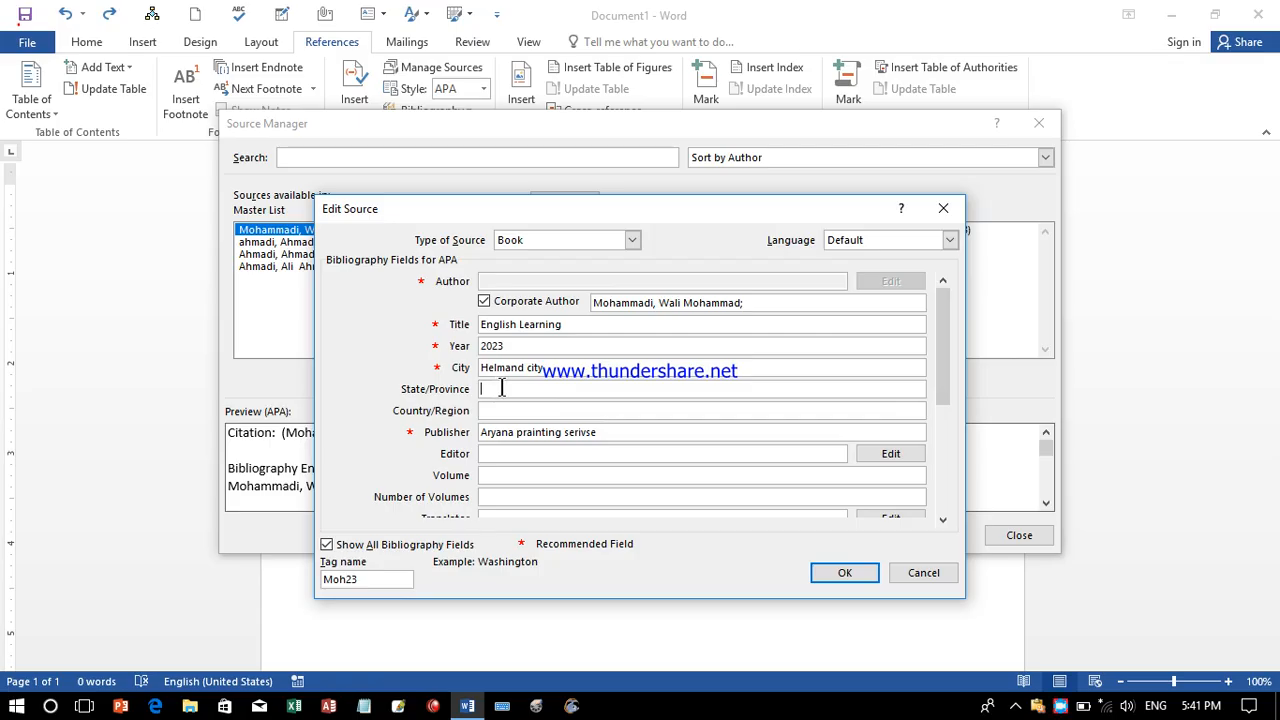
pyautogui.write('Helad')
pyautogui.press('BackSpace')
pyautogui.press('BackSpace')
pyautogui.write('mand')
pyautogui.click(493, 411)
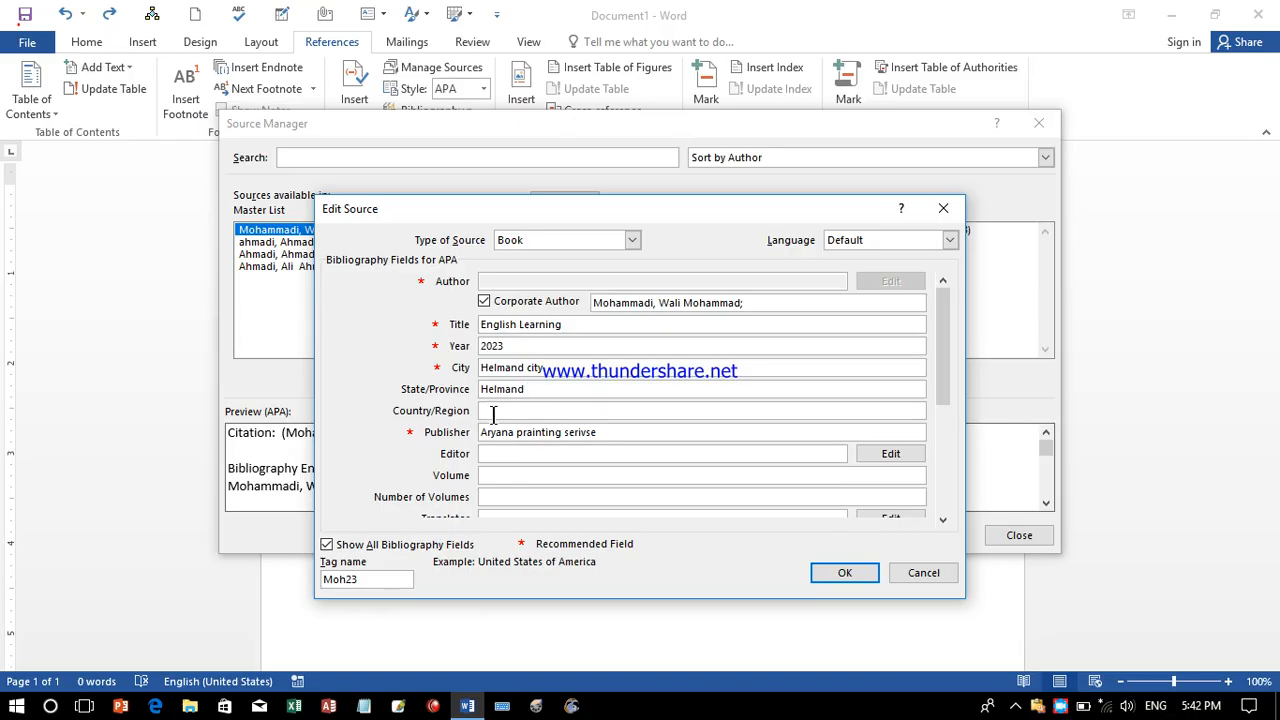
pyautogui.write('Laskar gha')
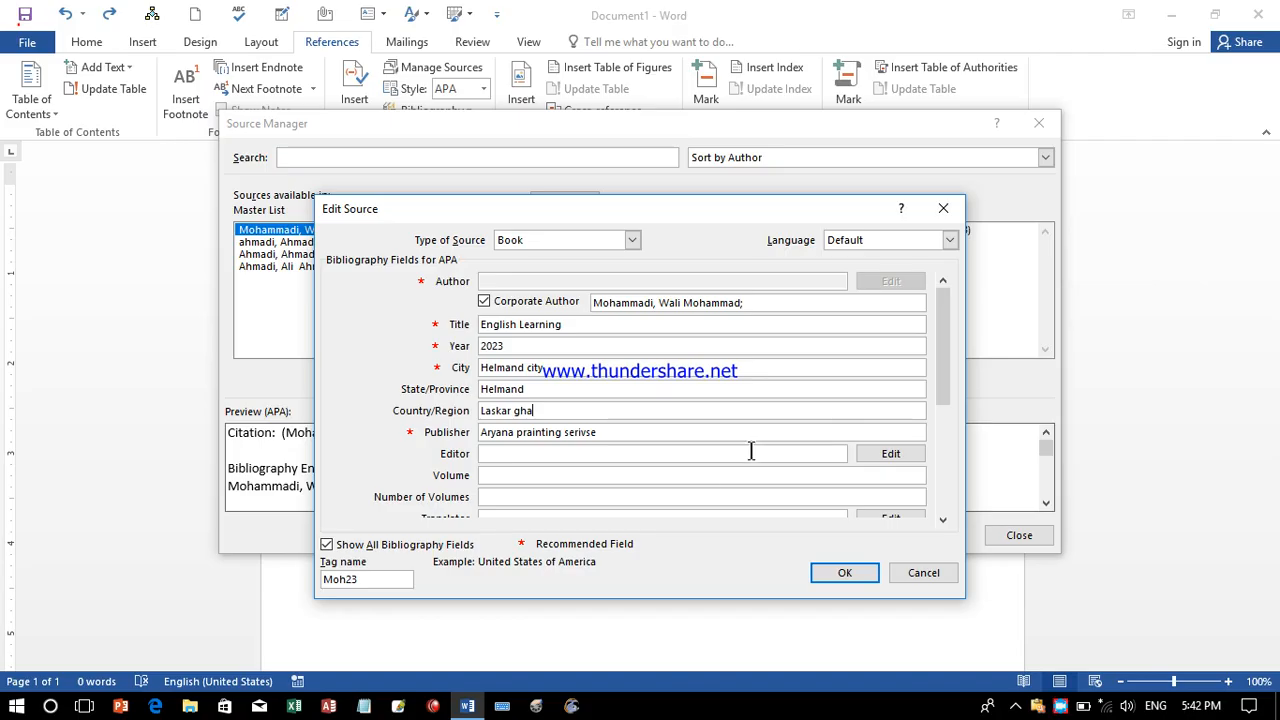
pyautogui.click(484, 455)
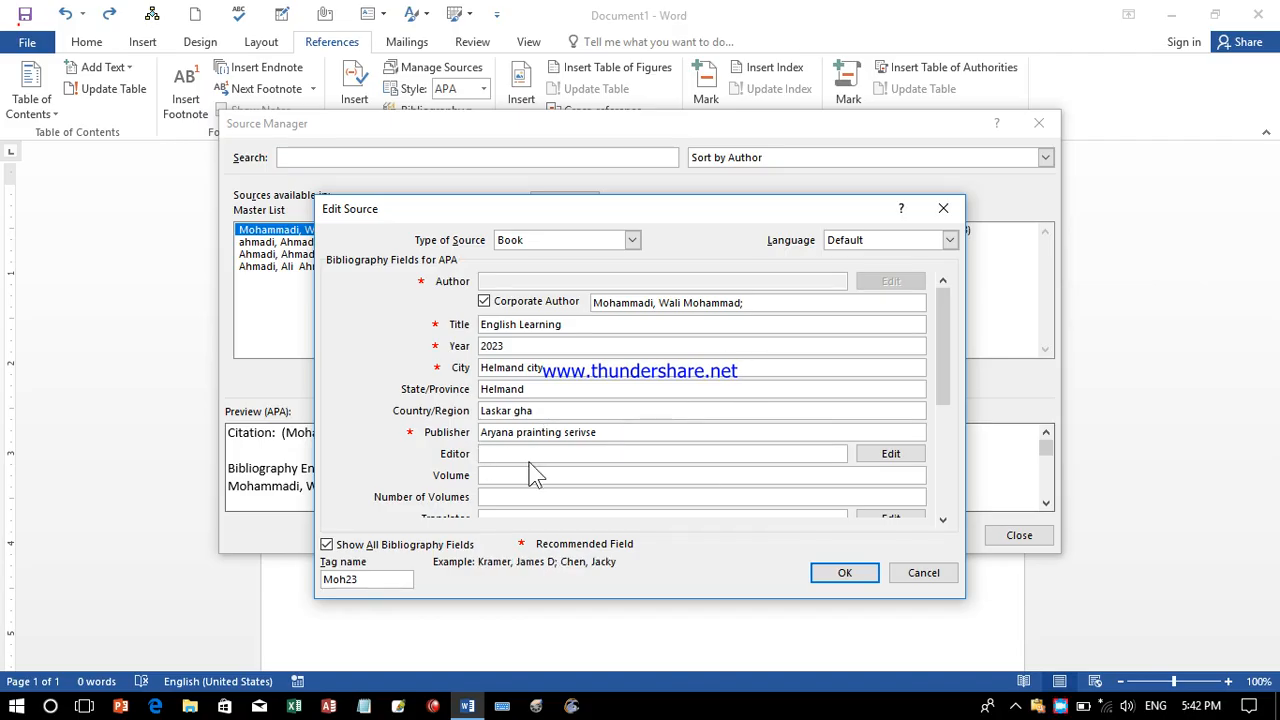
pyautogui.write('Ahmad')
pyautogui.click(499, 478)
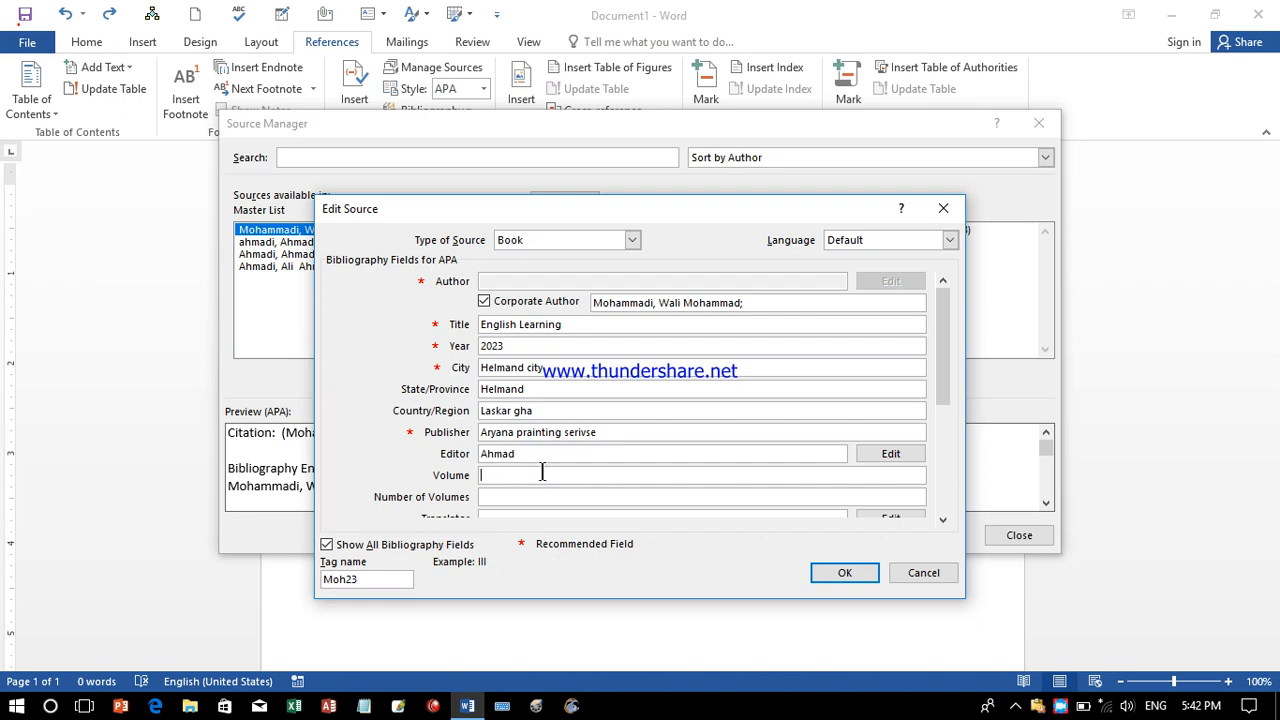
pyautogui.moveTo(946, 363); pyautogui.dragTo(943, 414)
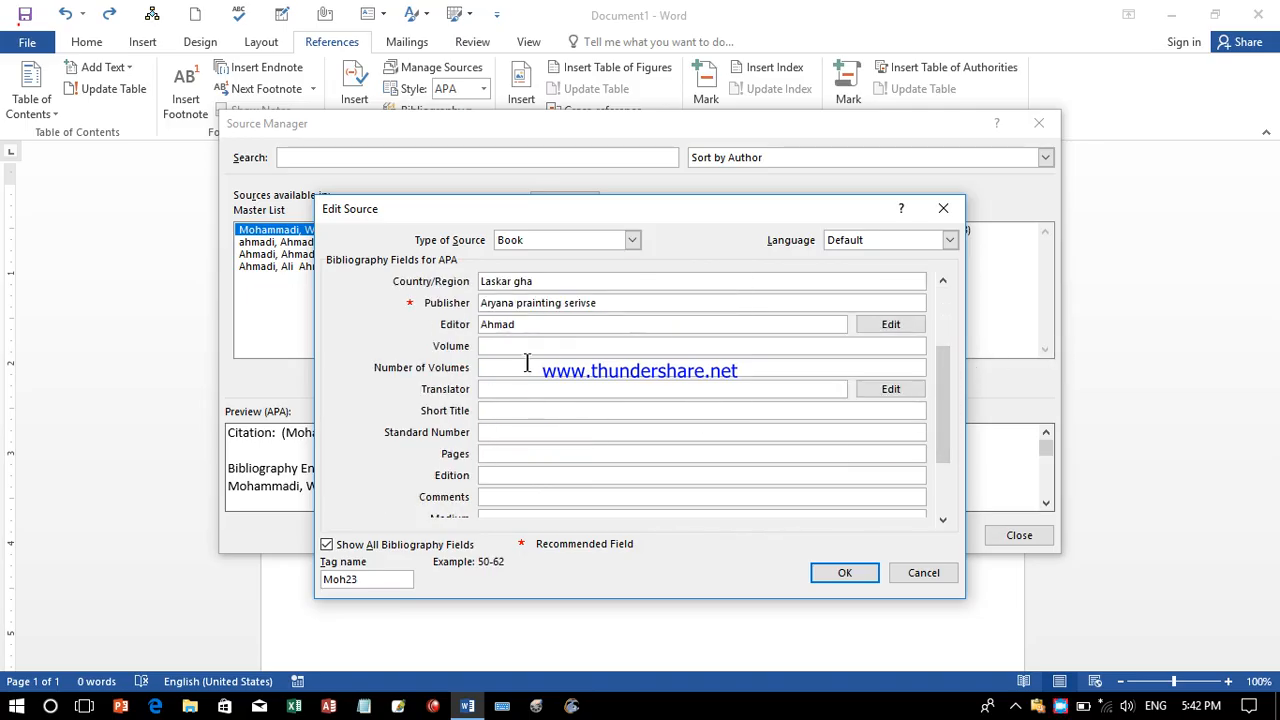
# Set Volume to 100 and Number of Volumes to 56.
pyautogui.click(589, 345)
pyautogui.write('1000')
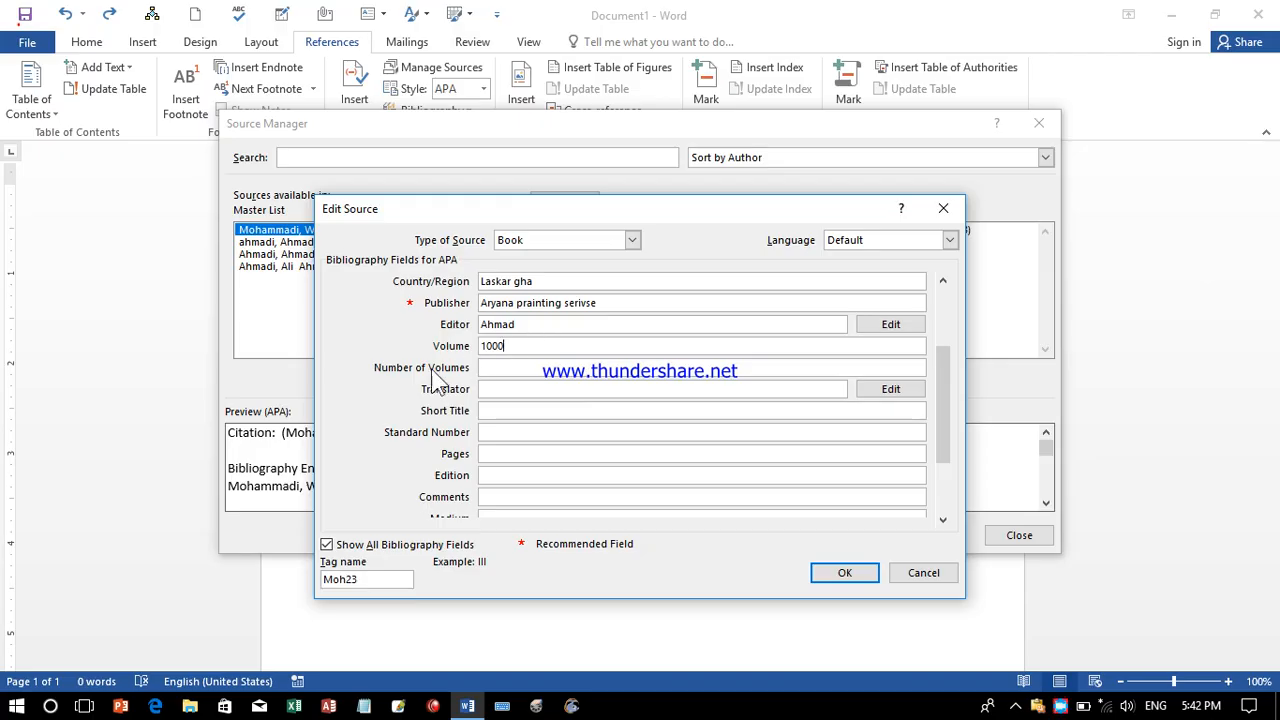
pyautogui.moveTo(506, 346); pyautogui.dragTo(470, 365)
pyautogui.click(525, 367)
pyautogui.moveTo(520, 346); pyautogui.dragTo(479, 346)
pyautogui.click(495, 367)
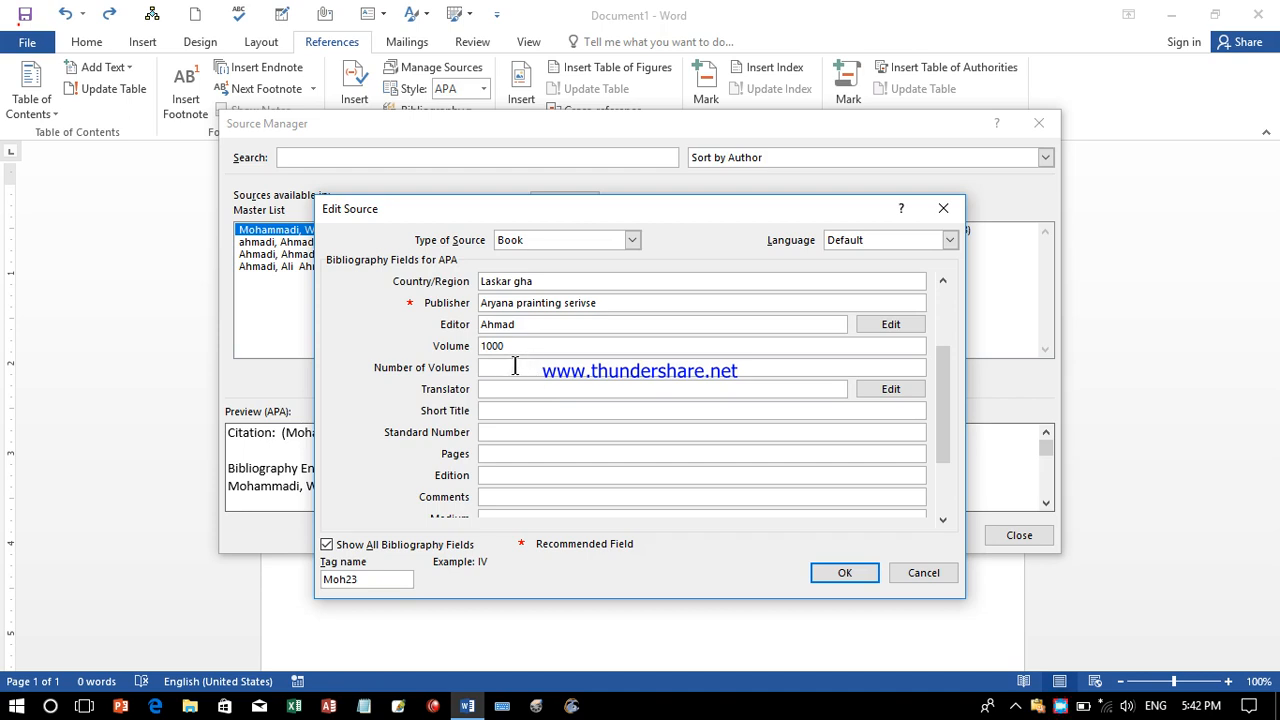
pyautogui.click(518, 346)
pyautogui.press('BackSpace')
pyautogui.click(513, 367)
pyautogui.write('56')
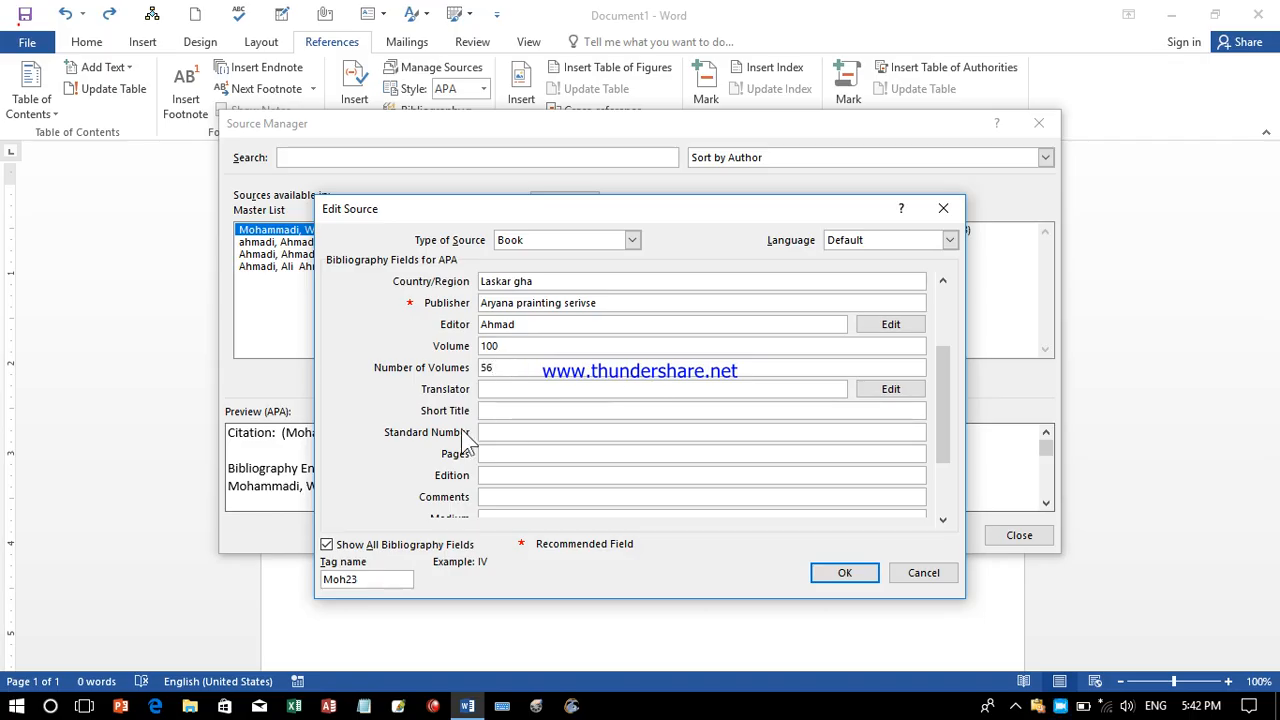
# Enter the translator's full name in the Translator field.
pyautogui.click(509, 390)
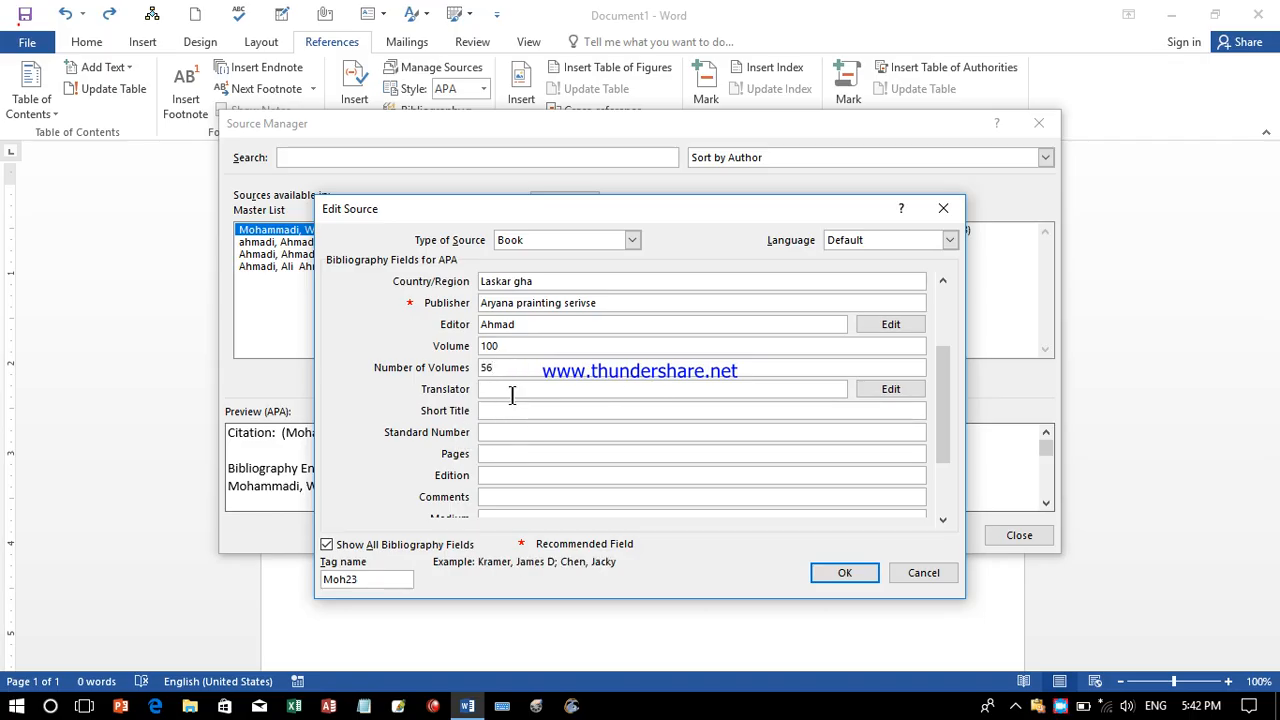
# Leave Short Title empty and set Pages to 50-100.
pyautogui.click(489, 412)
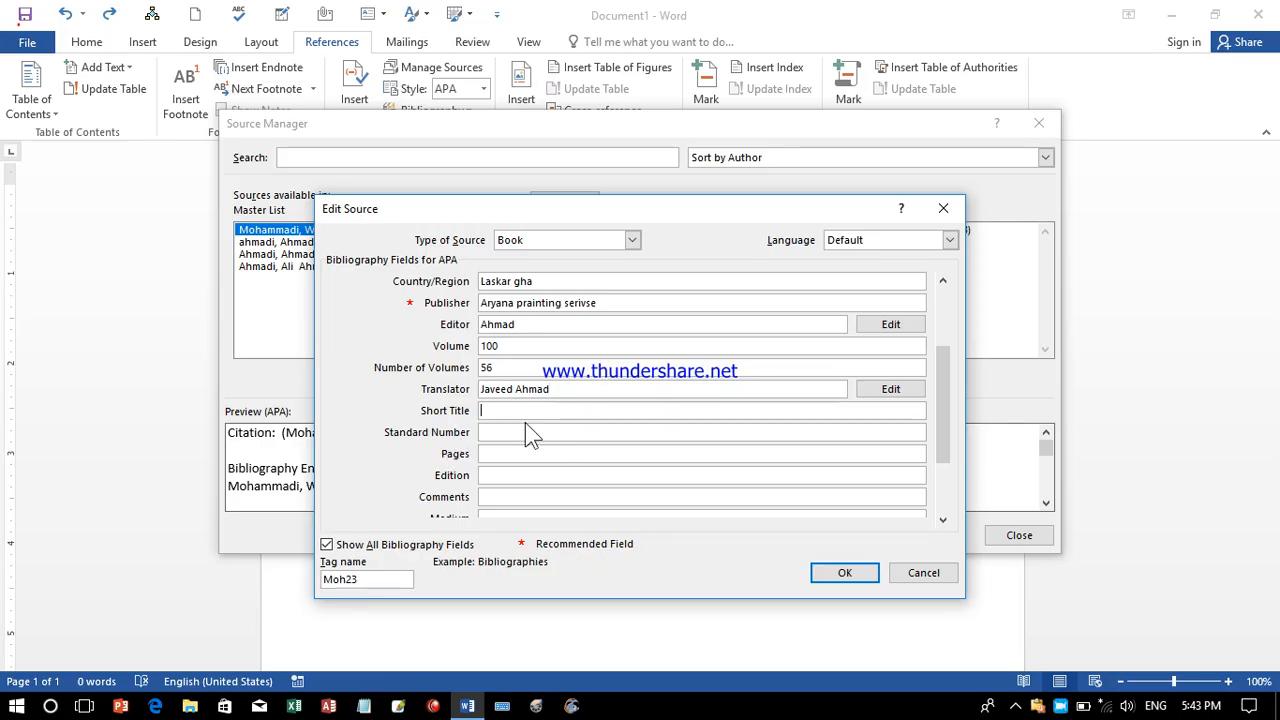
pyautogui.write('En')
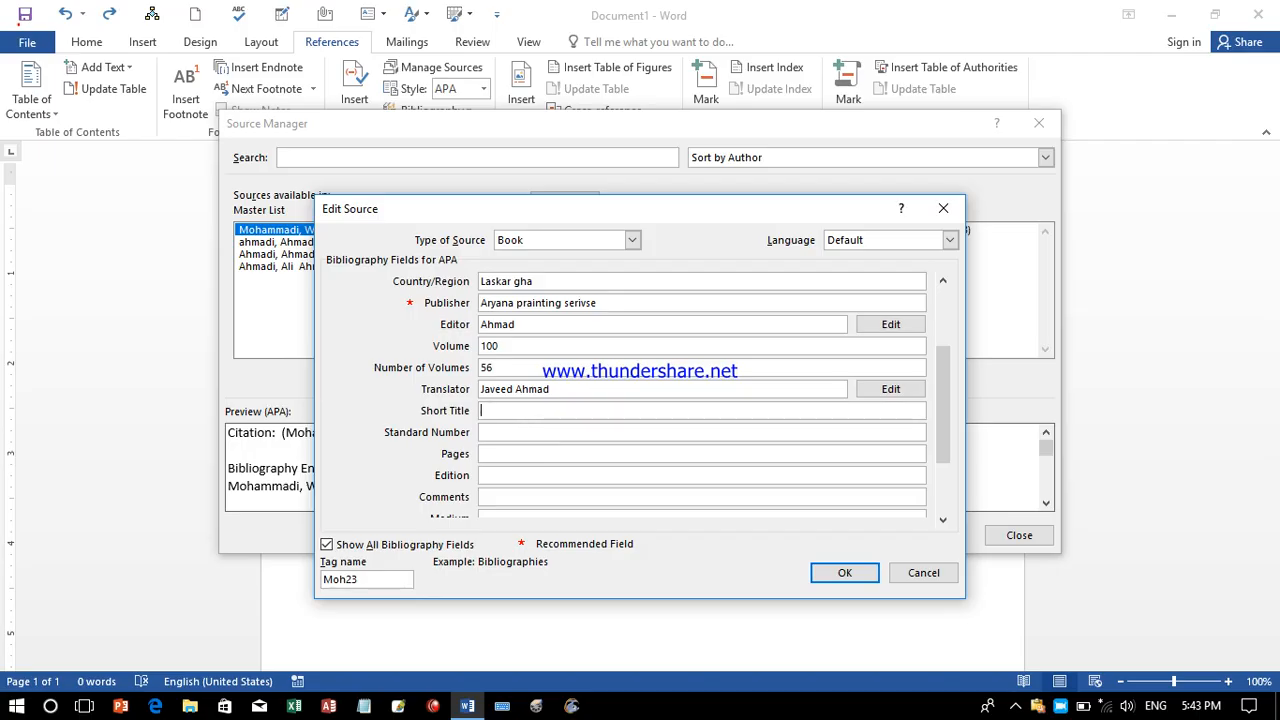
pyautogui.write('g')
pyautogui.press('BackSpace')
pyautogui.press('BackSpace')
pyautogui.press('BackSpace')
pyautogui.write('Pc')
pyautogui.press('BackSpace')
pyautogui.press('BackSpace')
pyautogui.click(509, 432)
pyautogui.click(504, 456)
pyautogui.write('50')
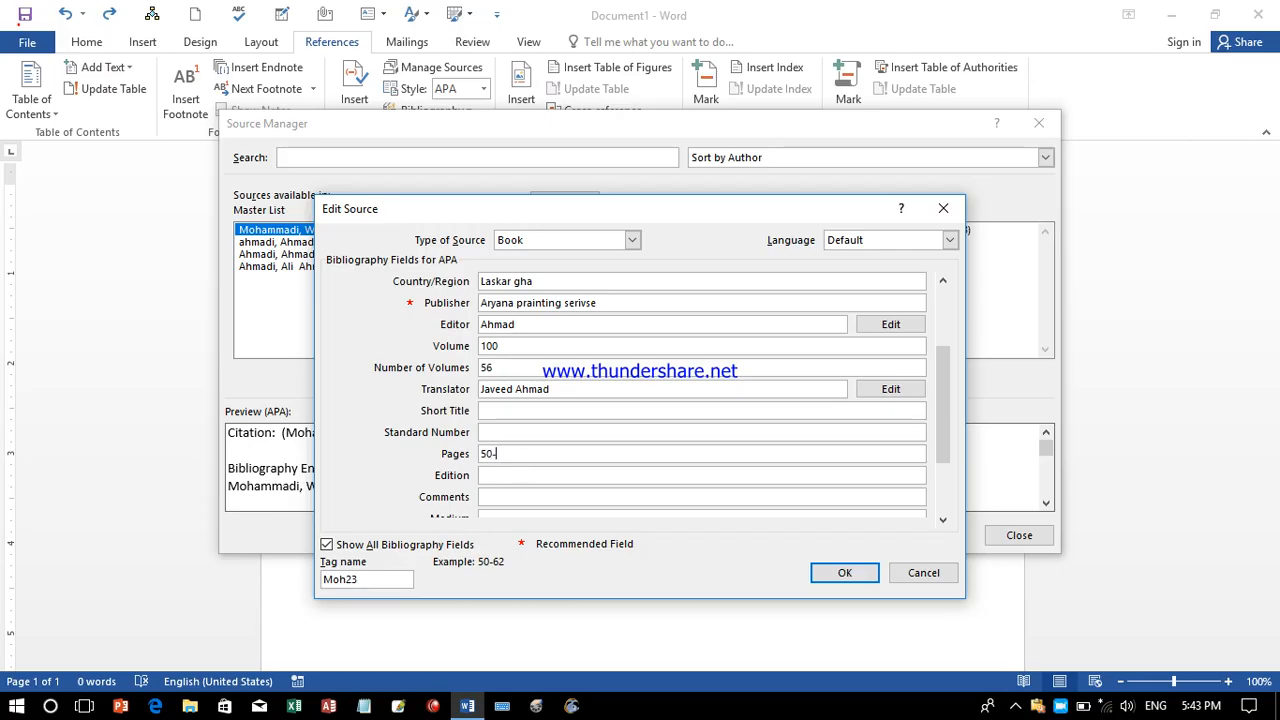
pyautogui.write('-100')
pyautogui.moveTo(948, 440); pyautogui.dragTo(938, 478)
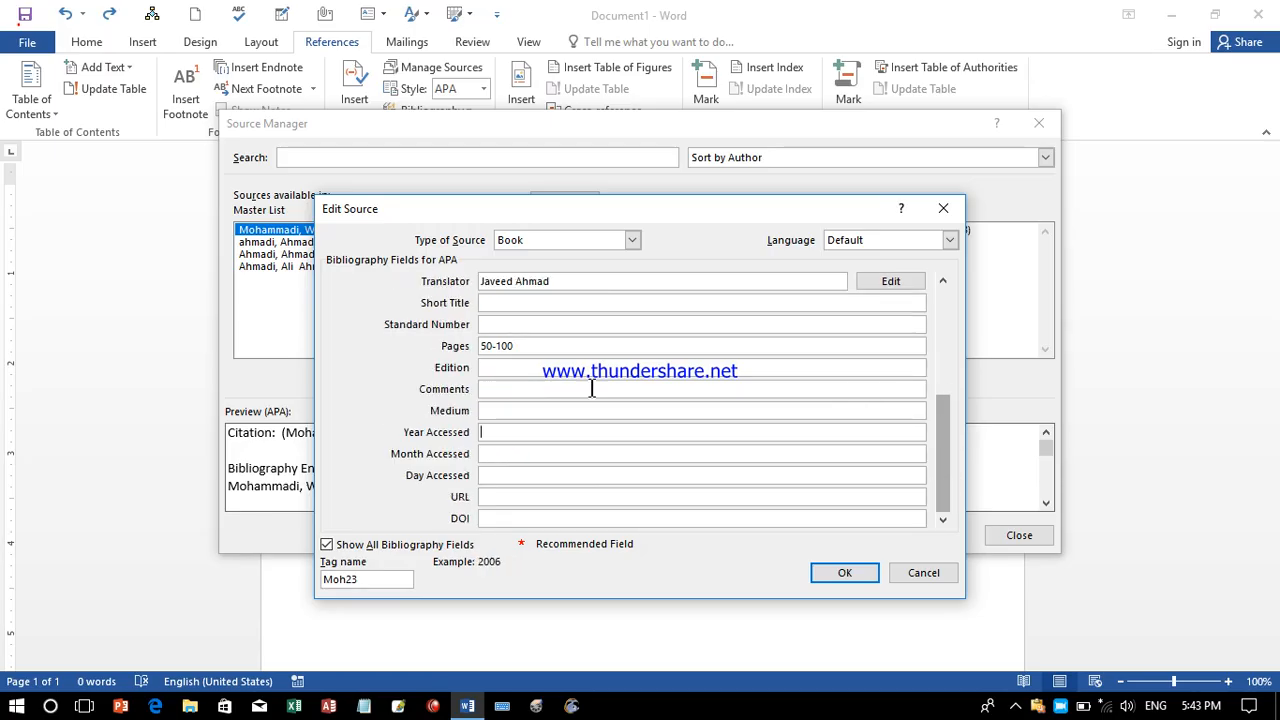
# Set Edition to Second and Comments to 'It is good for basic learners'.
pyautogui.click(494, 368)
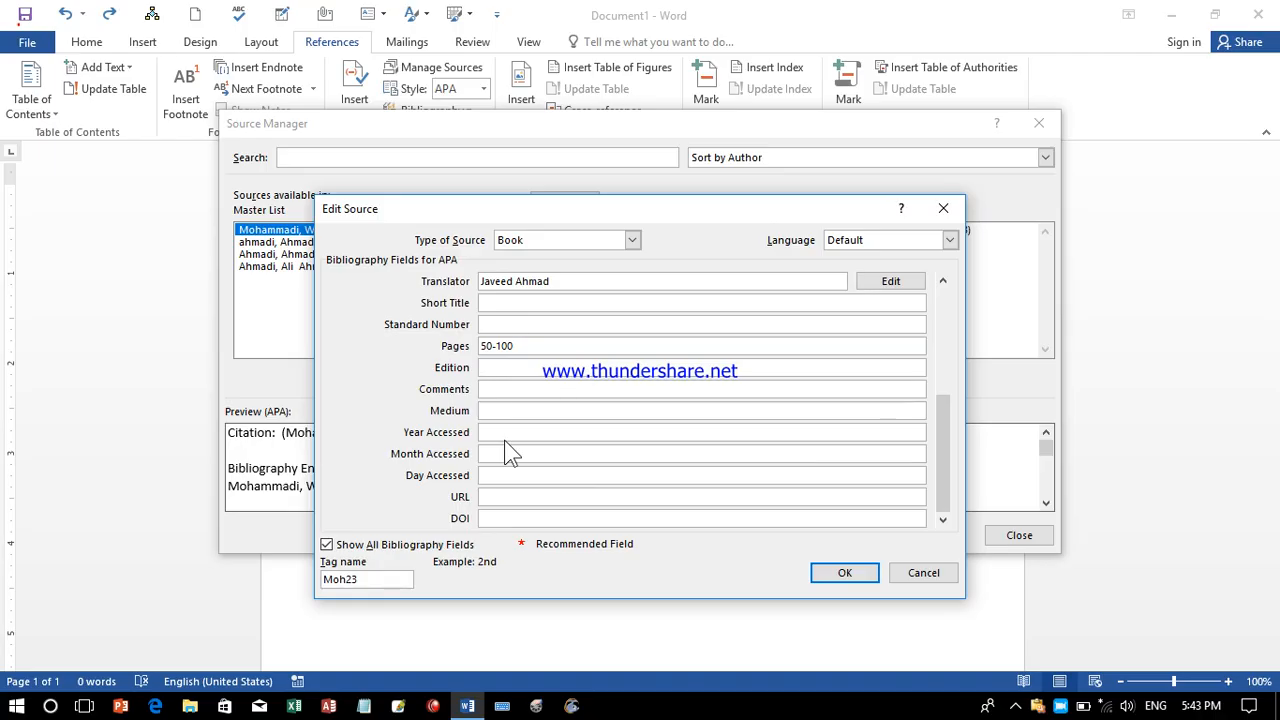
pyautogui.write('3')
pyautogui.write('econd')
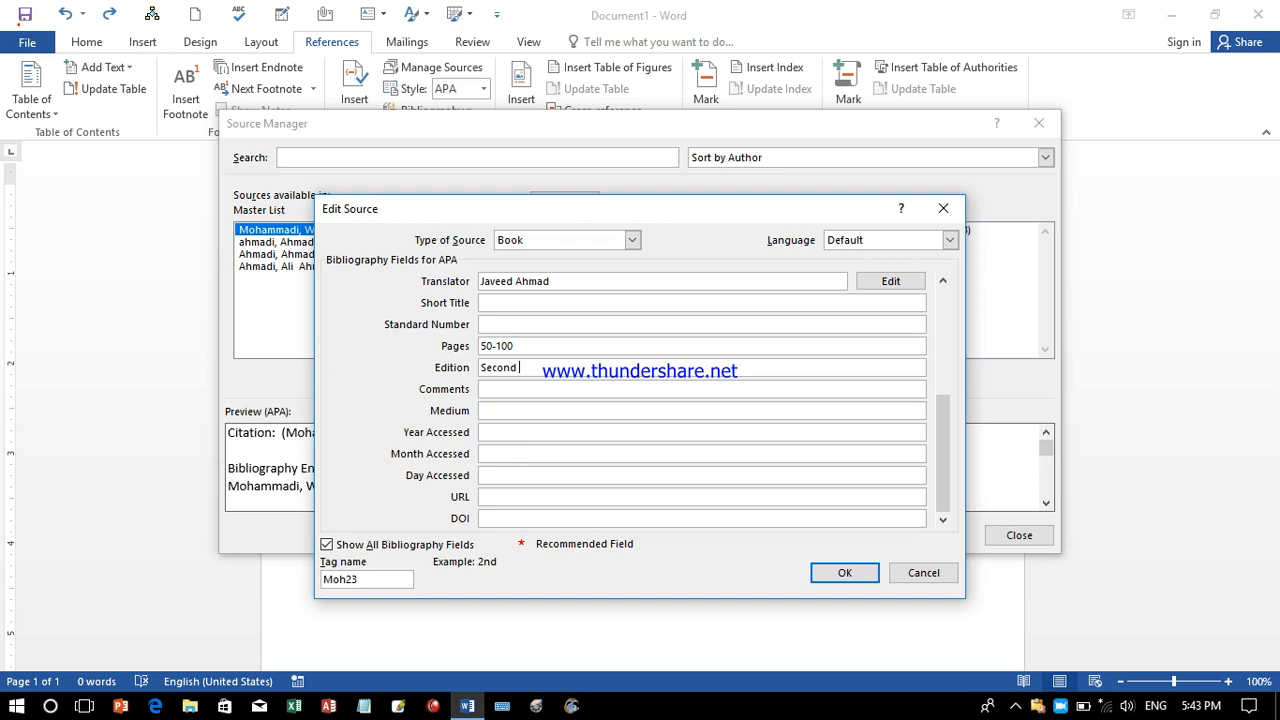
pyautogui.click(491, 389)
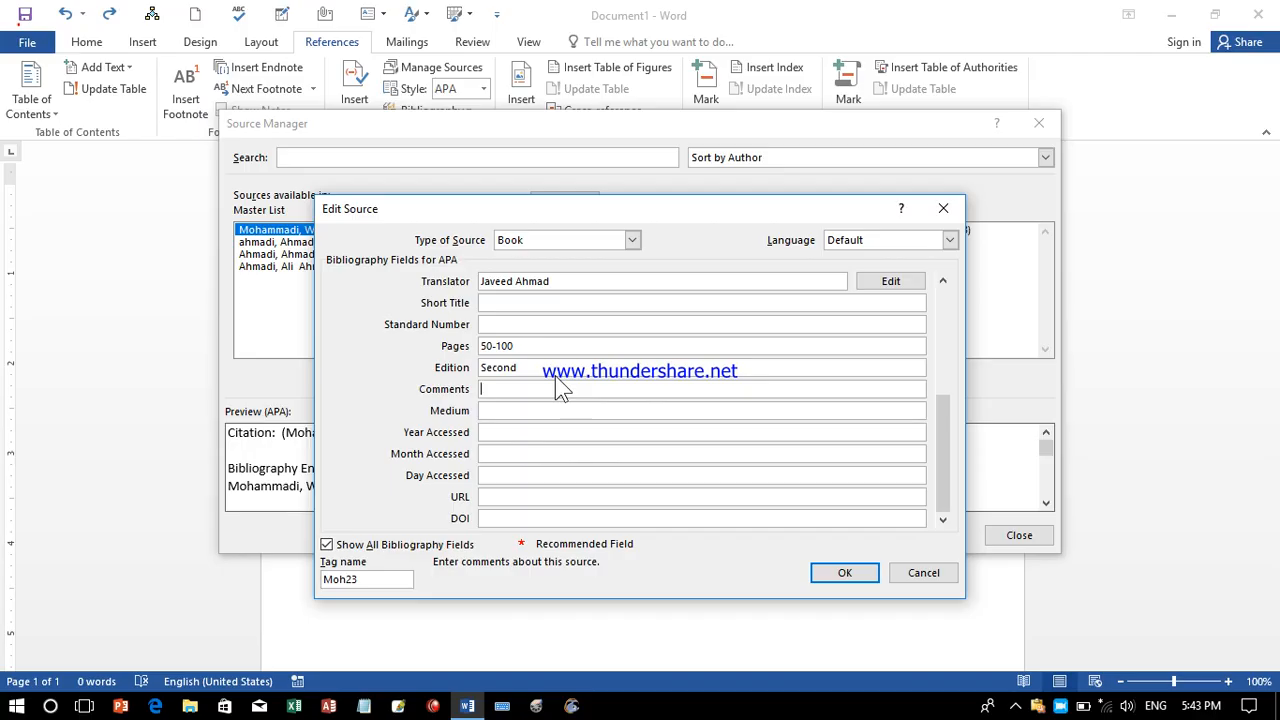
pyautogui.write('IT i')
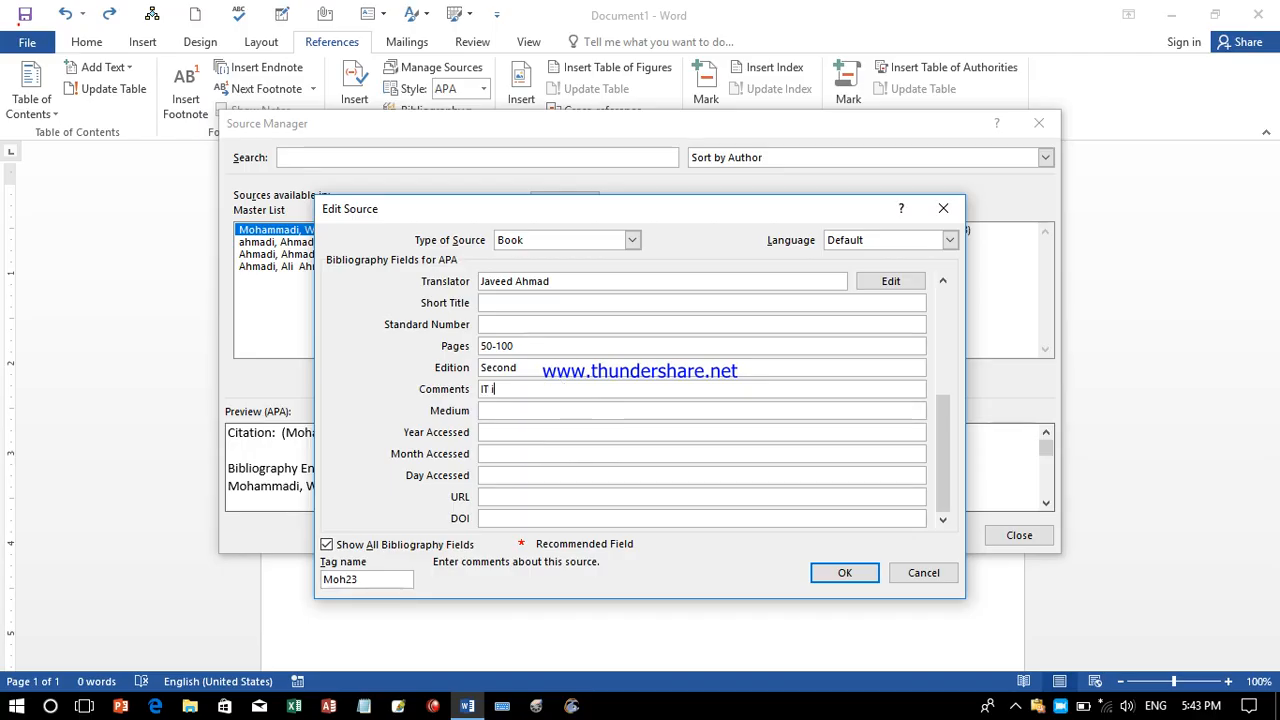
pyautogui.write('s good ')
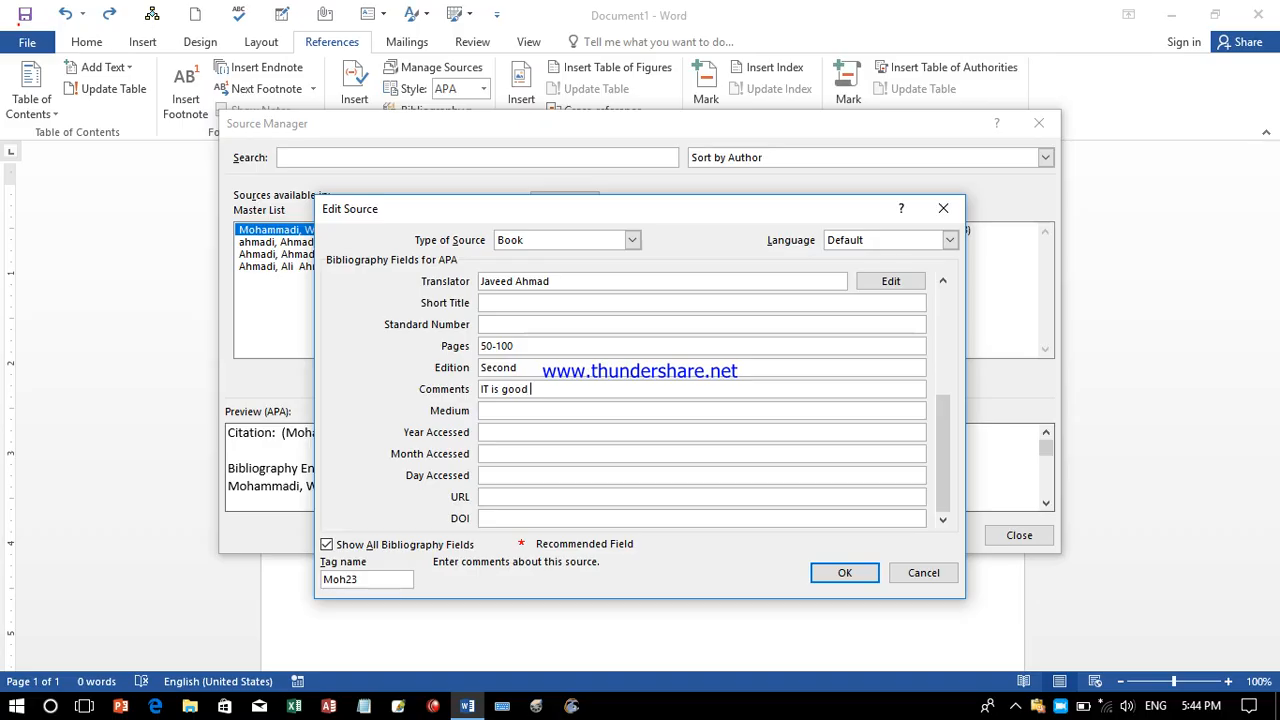
pyautogui.write('for basic learners')
pyautogui.moveTo(481, 389); pyautogui.dragTo(503, 389)
pyautogui.press('BackSpace')
pyautogui.write('It')
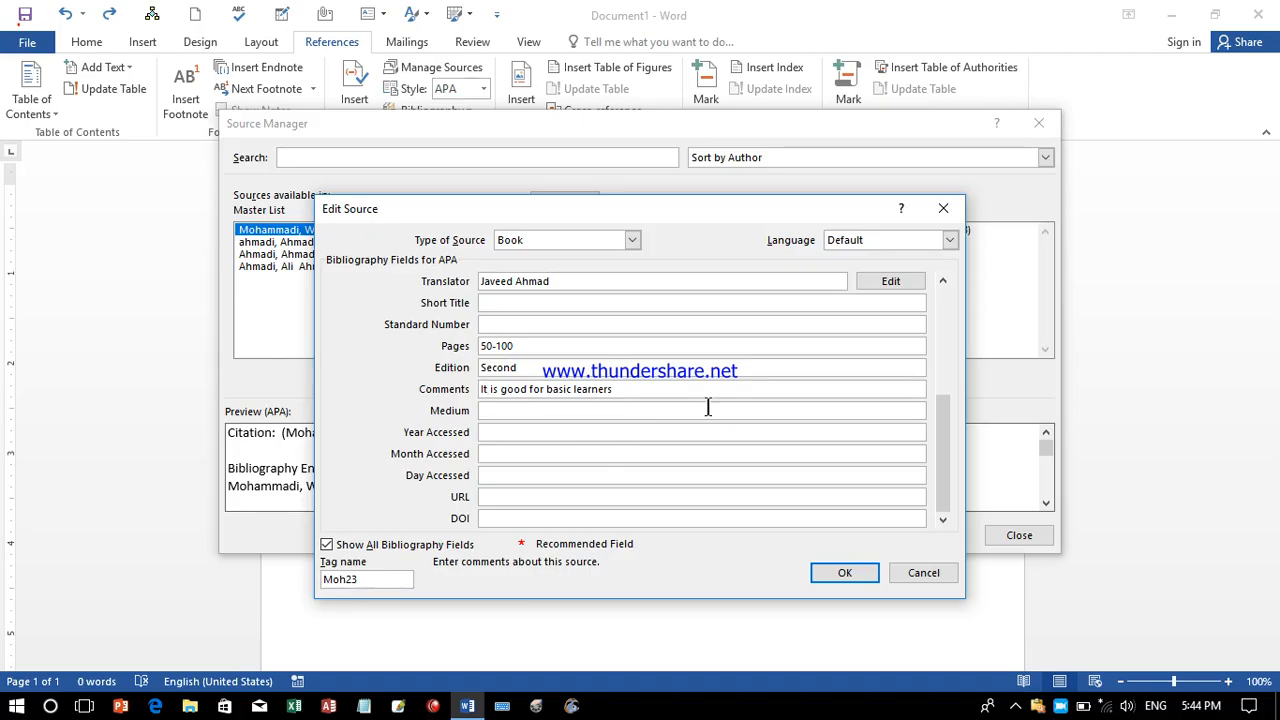
pyautogui.click(497, 411)
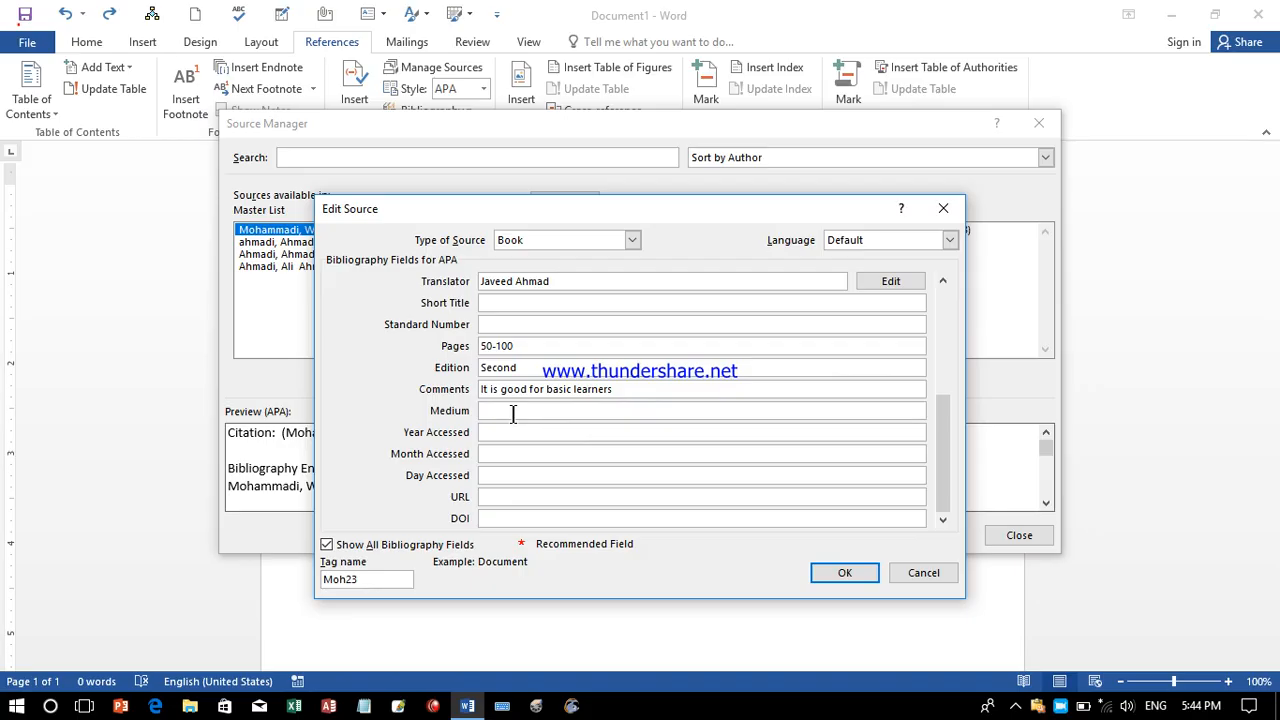
pyautogui.write('Document')
pyautogui.click(500, 432)
pyautogui.write('2023')
pyautogui.click(510, 453)
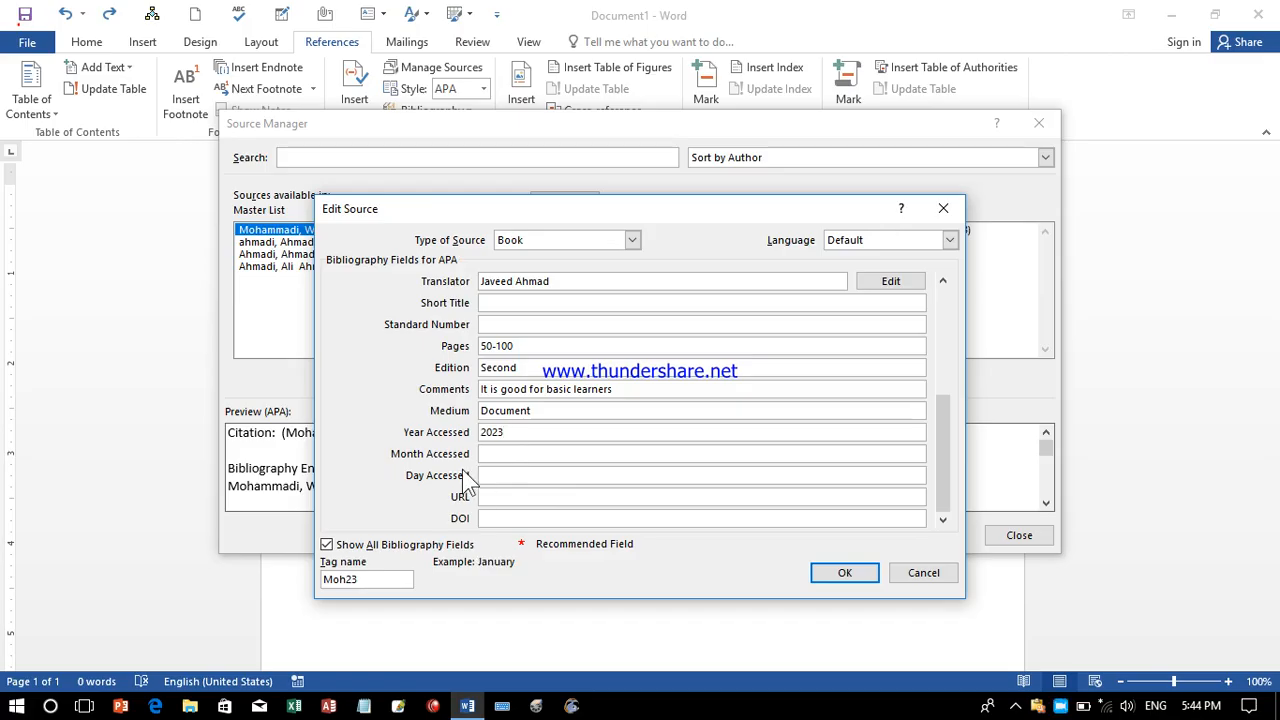
pyautogui.write('1')
pyautogui.write('5')
pyautogui.click(507, 500)
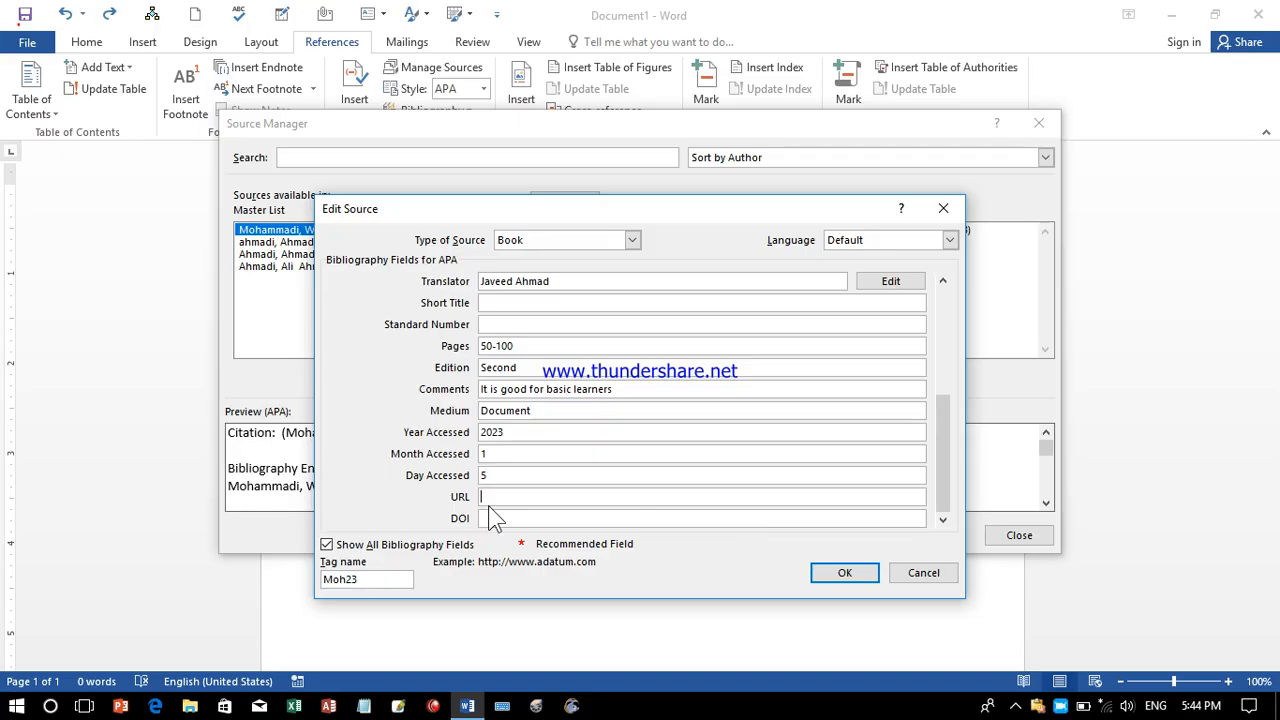
pyautogui.write('Www.ketabtoon.com')
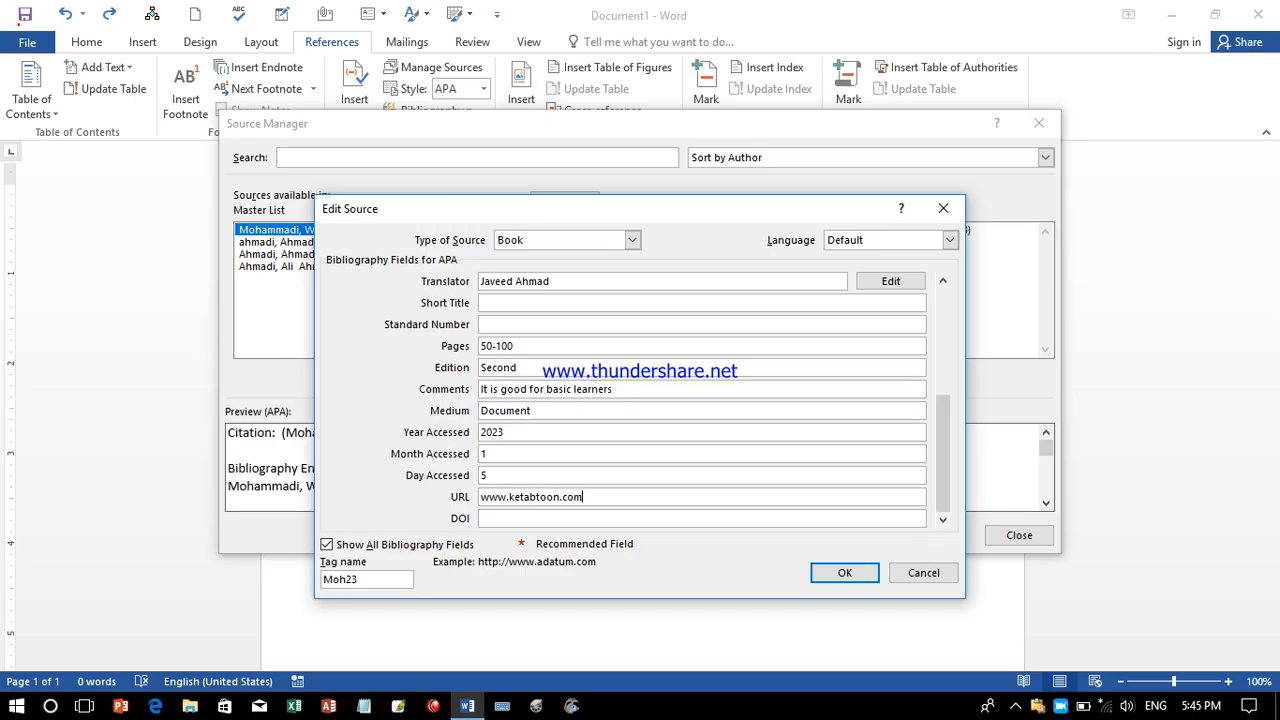
pyautogui.press('Tab')
# Save the source to both the master and current lists and close Source Manager.
pyautogui.scroll(5, 950, 470)
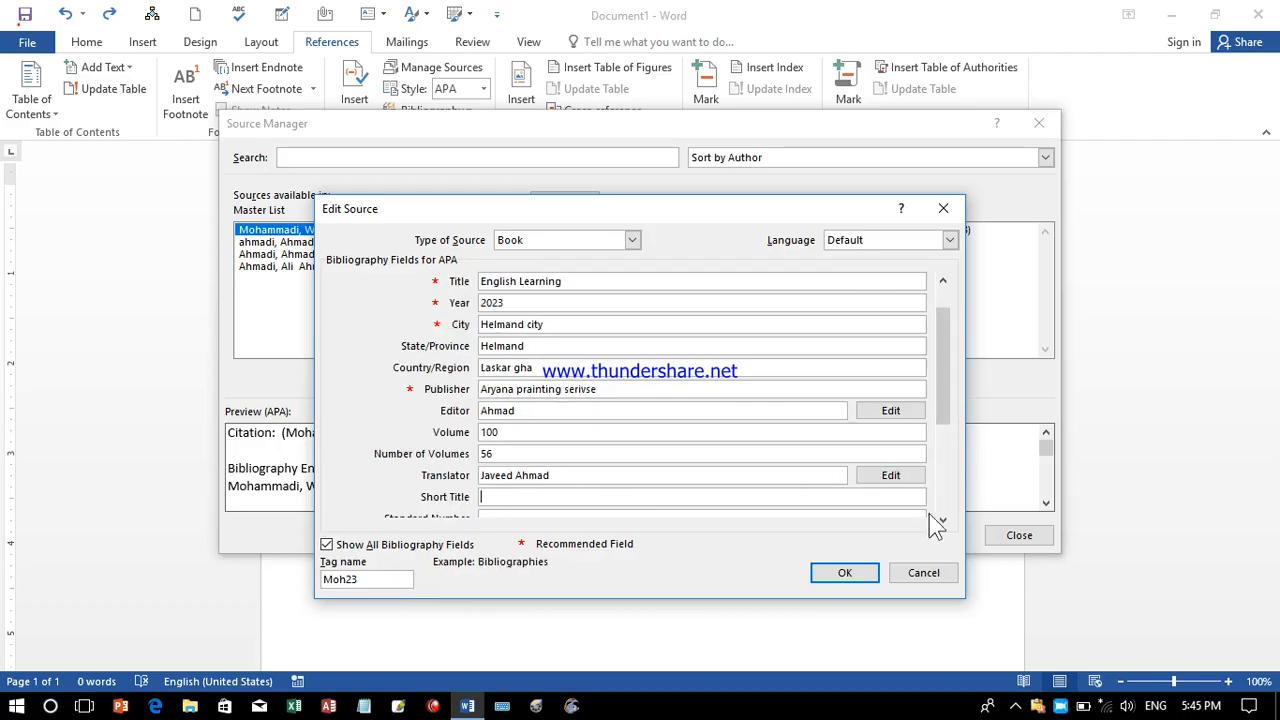
pyautogui.click(845, 576)
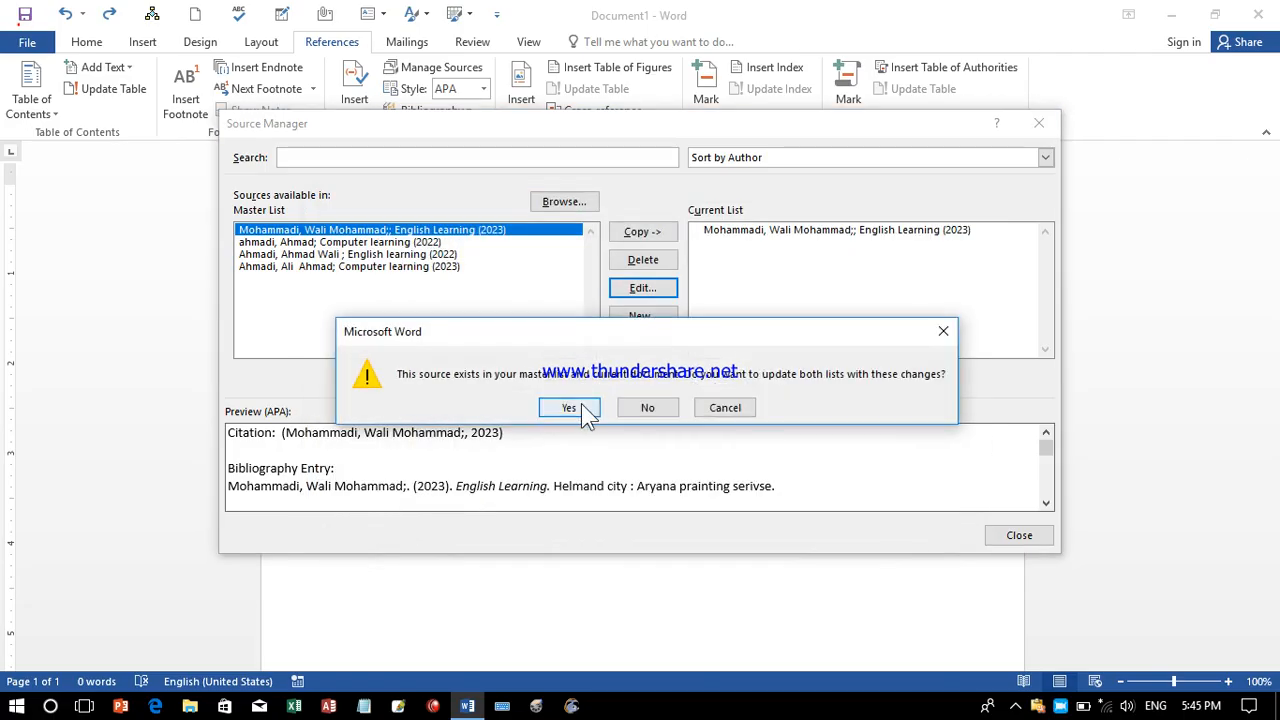
pyautogui.click(585, 406)
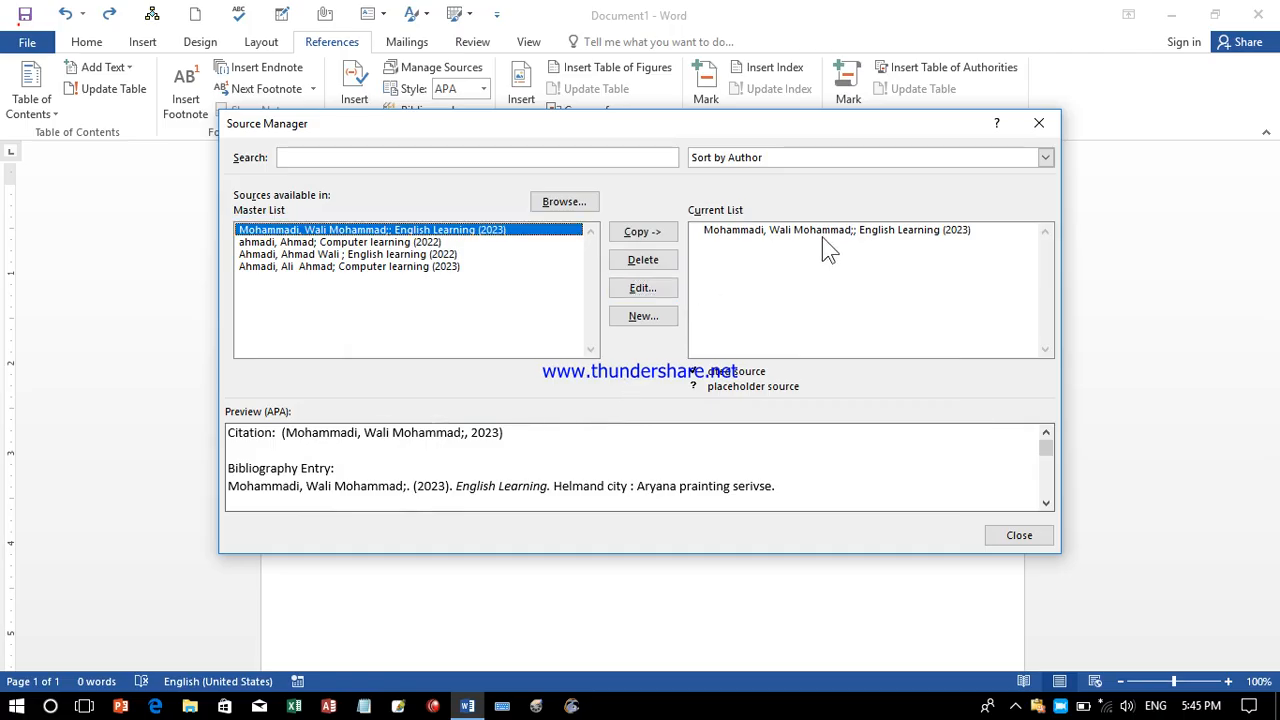
pyautogui.click(643, 231)
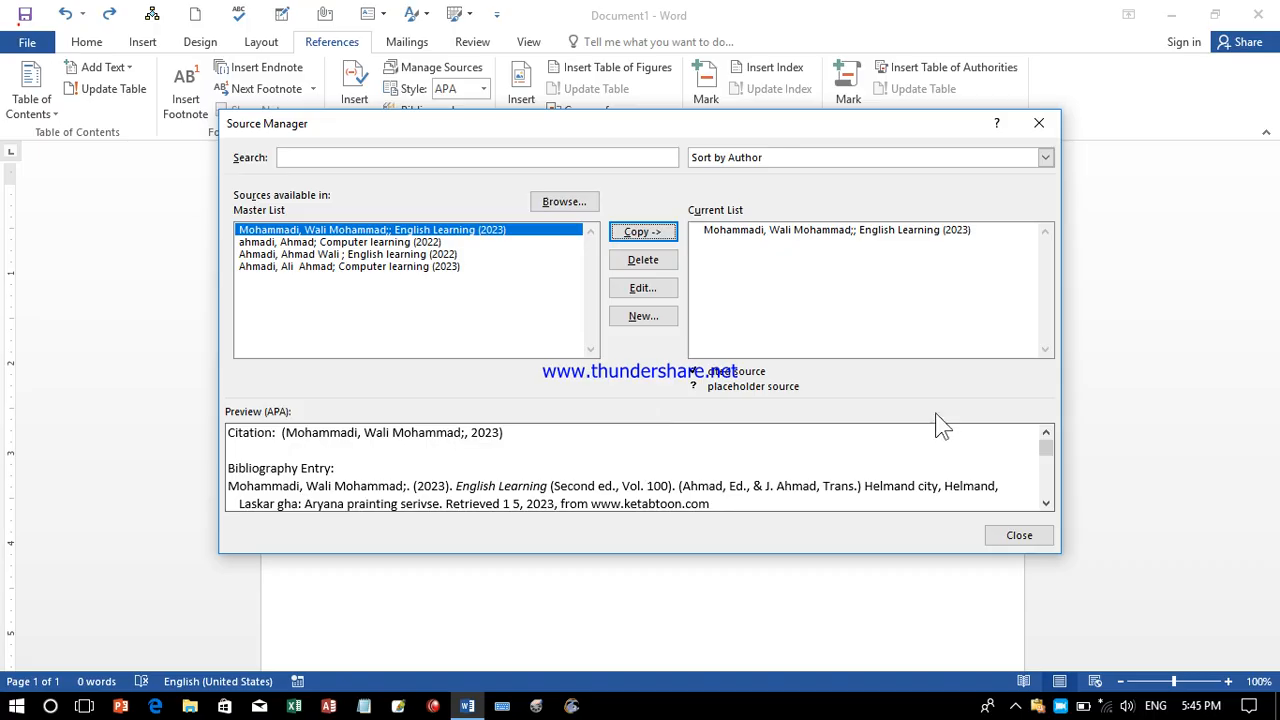
pyautogui.click(1018, 536)
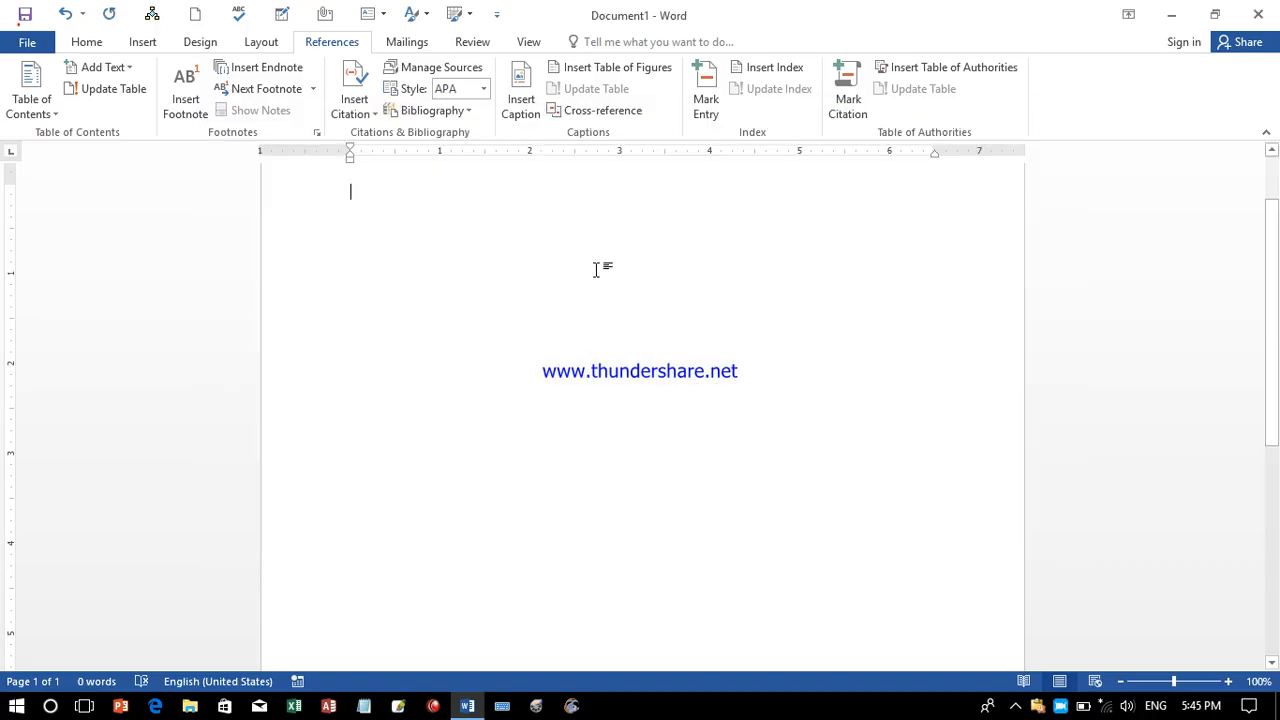
# Insert a Works Cited bibliography into the document.
pyautogui.click(443, 110)
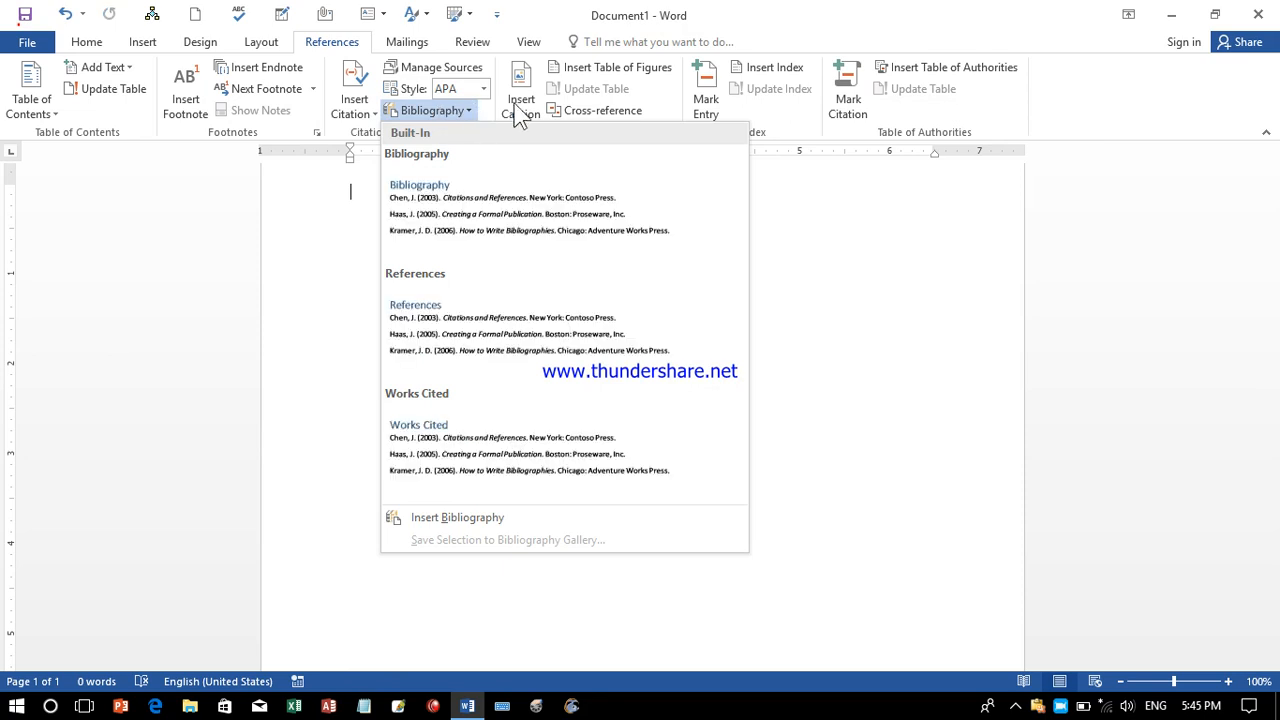
pyautogui.click(494, 440)
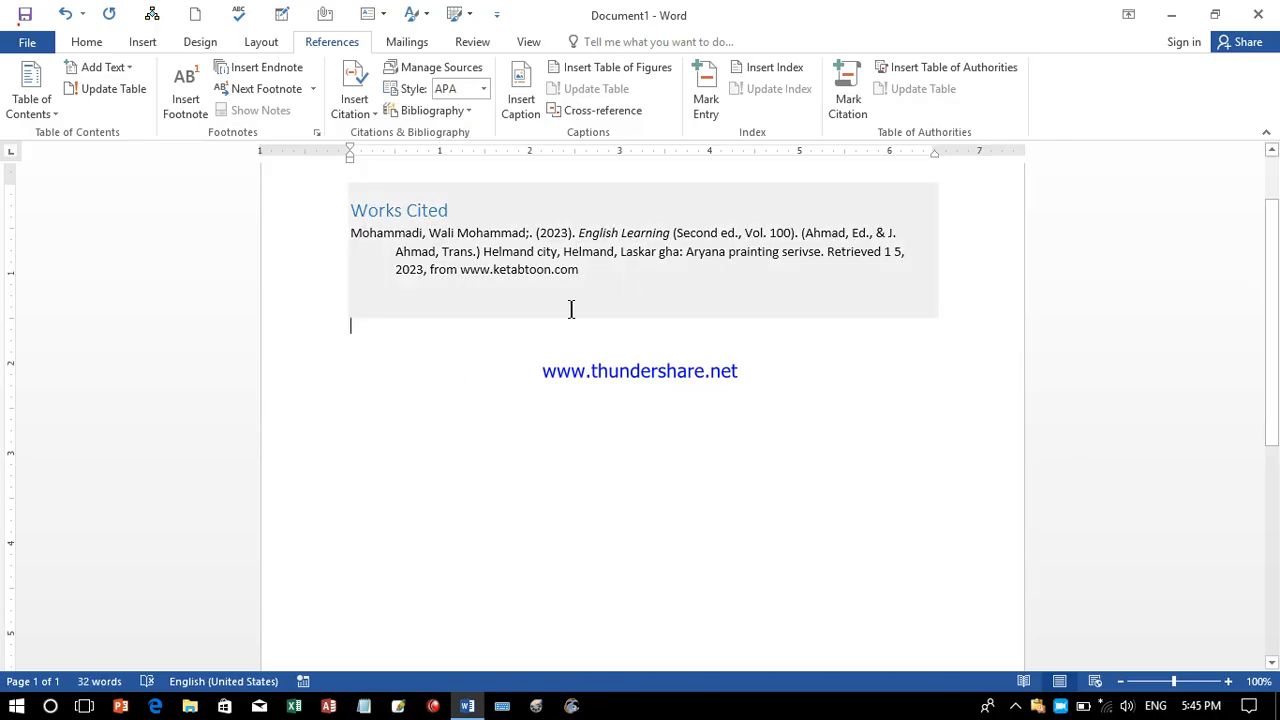
pyautogui.click(565, 366)
pyautogui.hotkey('ctrl', 'z')
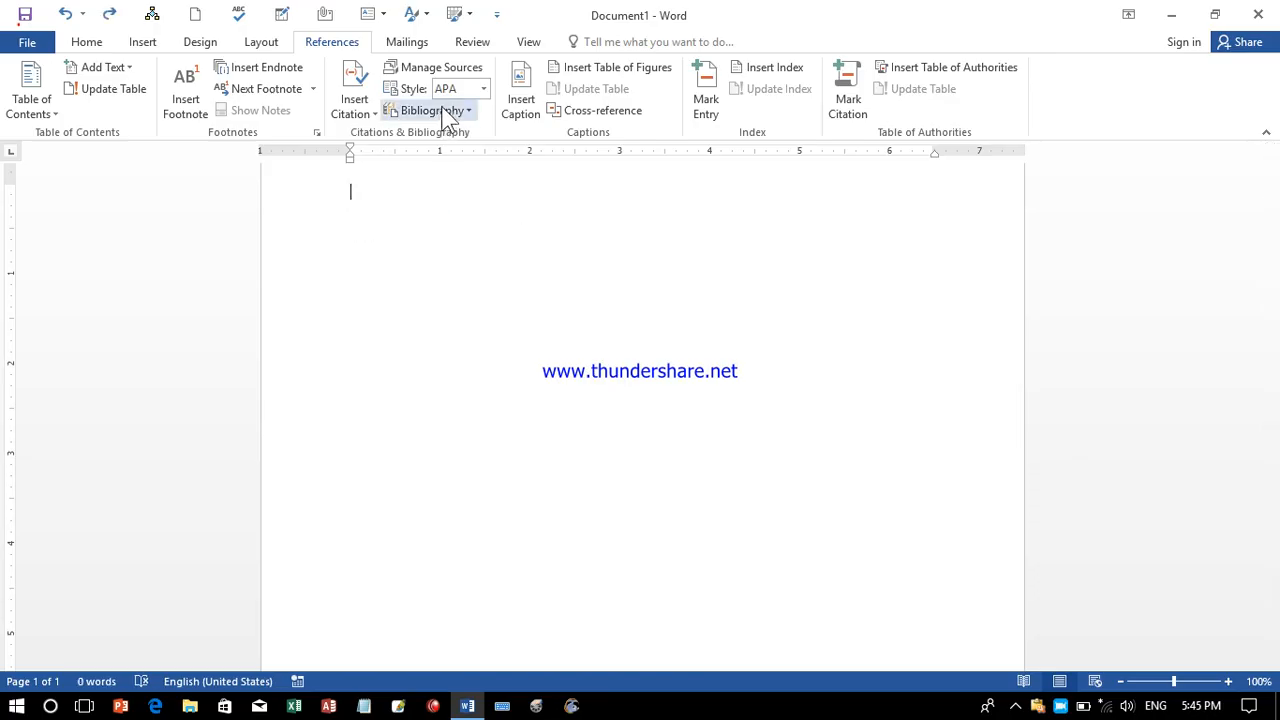
pyautogui.click(450, 112)
pyautogui.click(519, 420)
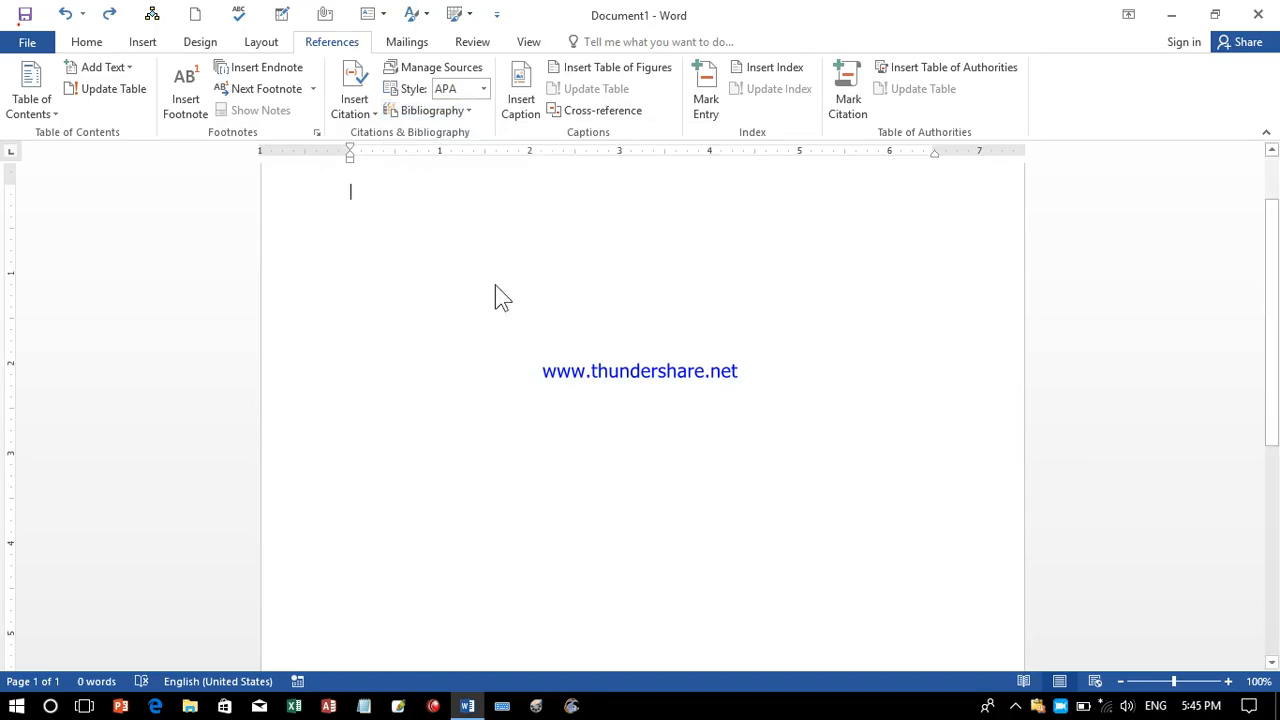
pyautogui.click(428, 208)
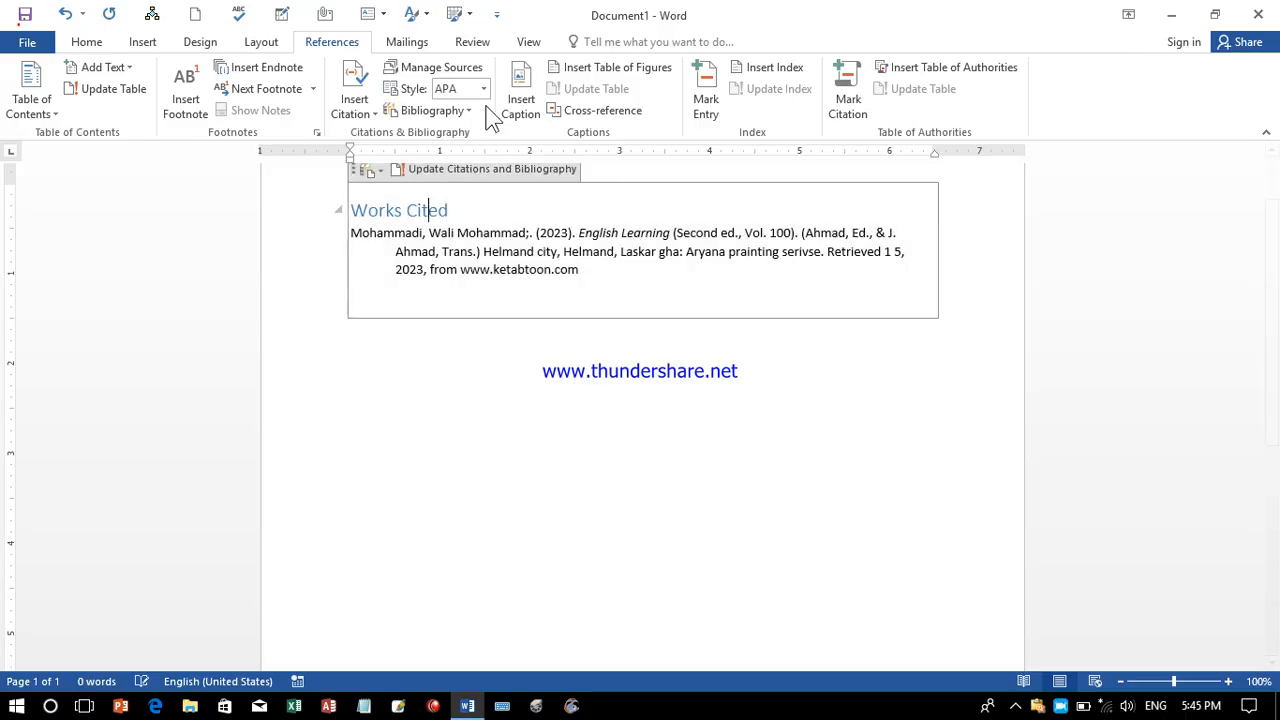
# Switch the citation style from Chicago to MLA and finally to Turabian.
pyautogui.click(483, 88)
pyautogui.click(517, 161)
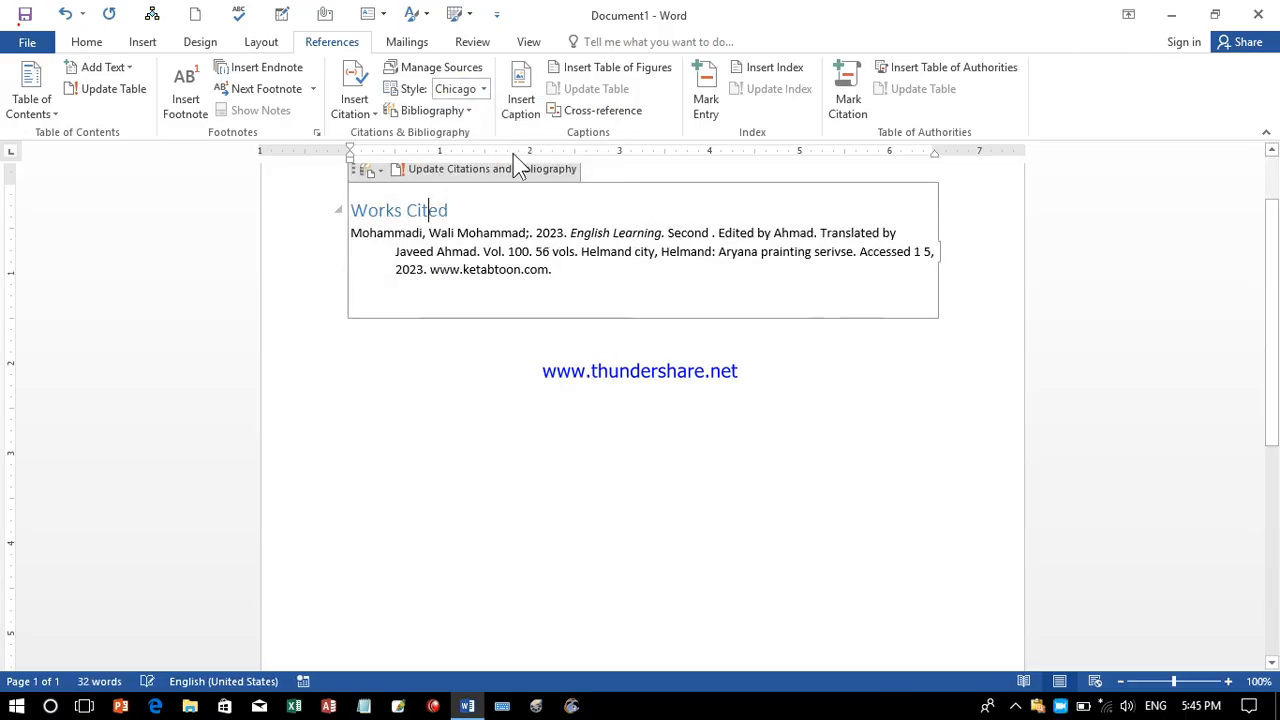
pyautogui.click(485, 90)
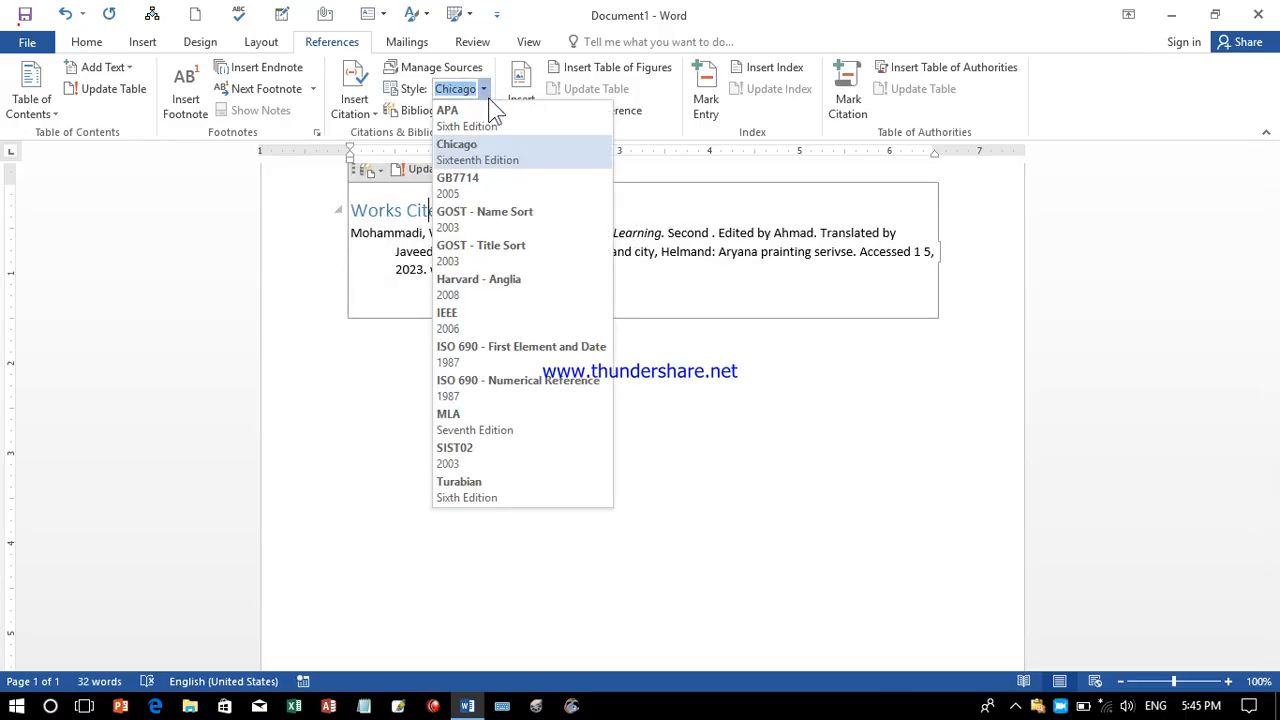
pyautogui.click(484, 428)
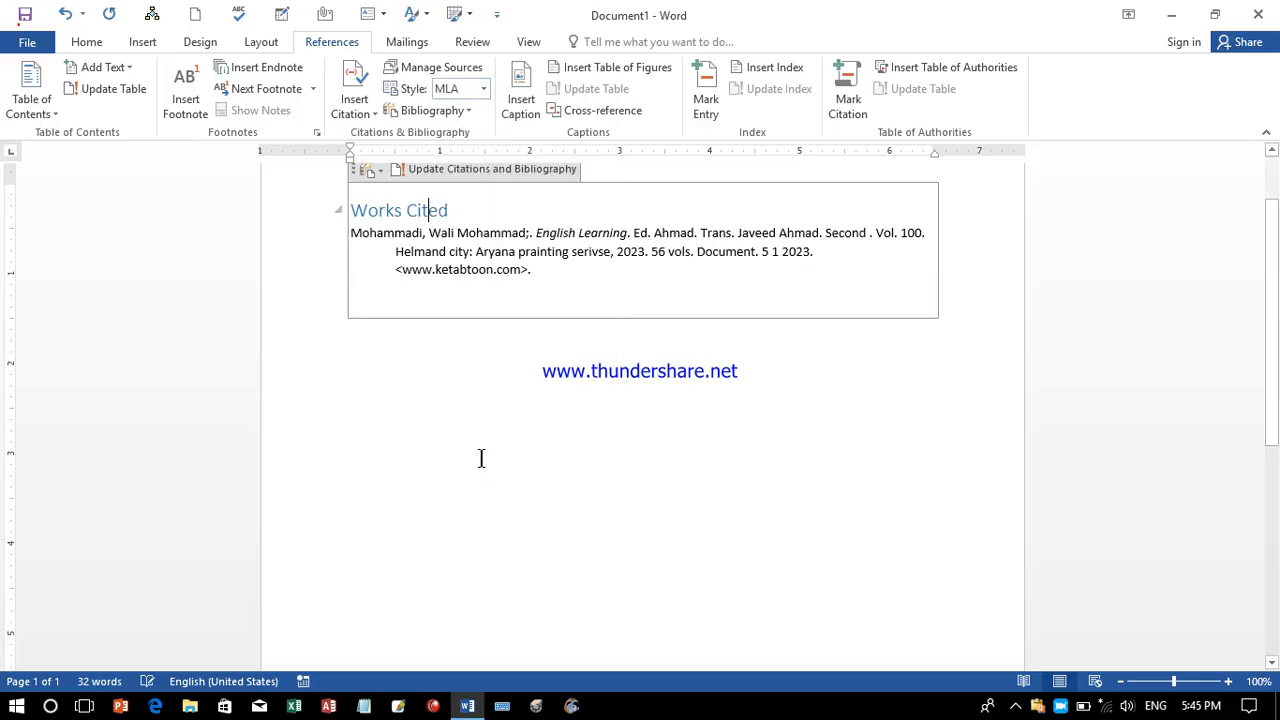
pyautogui.click(483, 88)
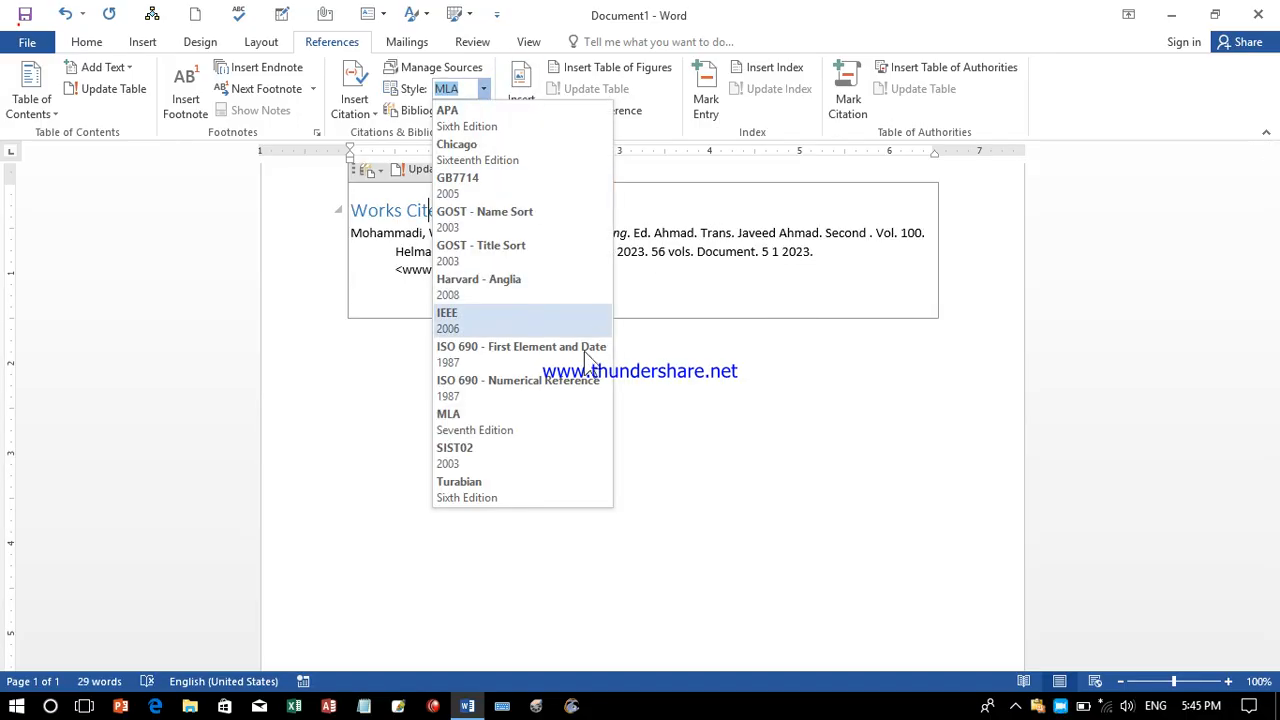
pyautogui.click(514, 490)
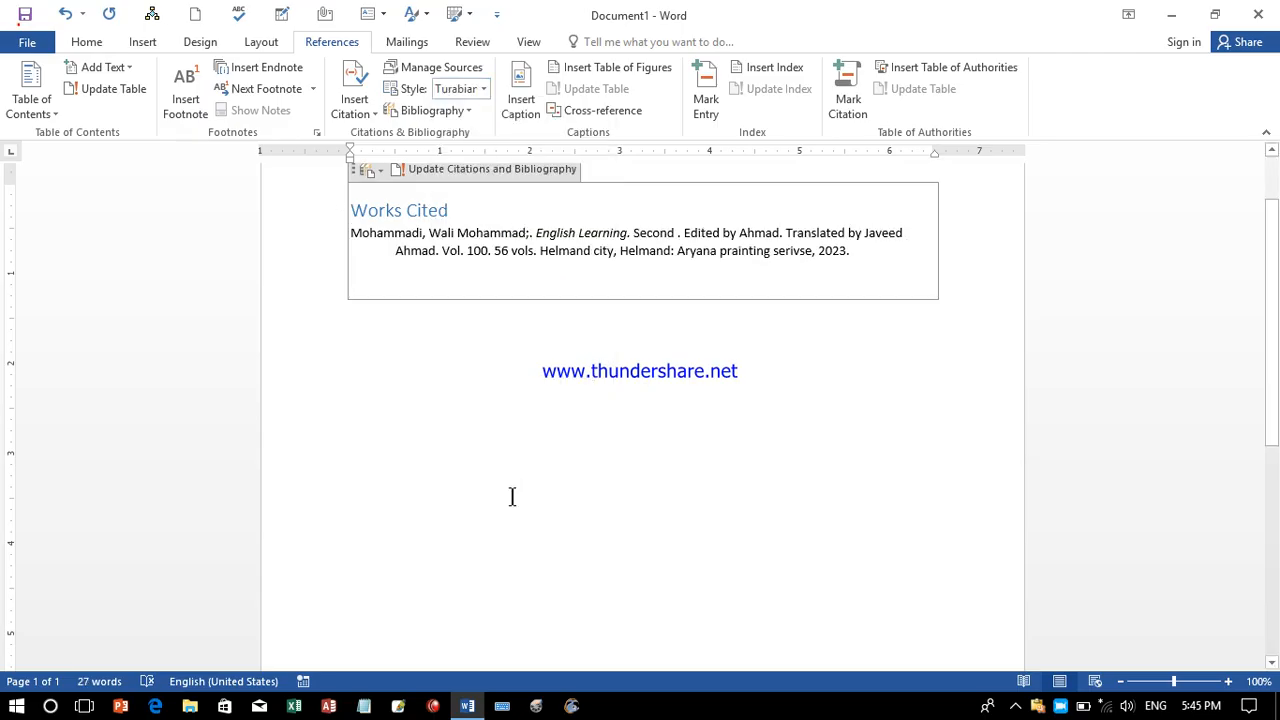
# Glance at the Bibliography and Insert Citation lists, then select all document content.
pyautogui.click(466, 111)
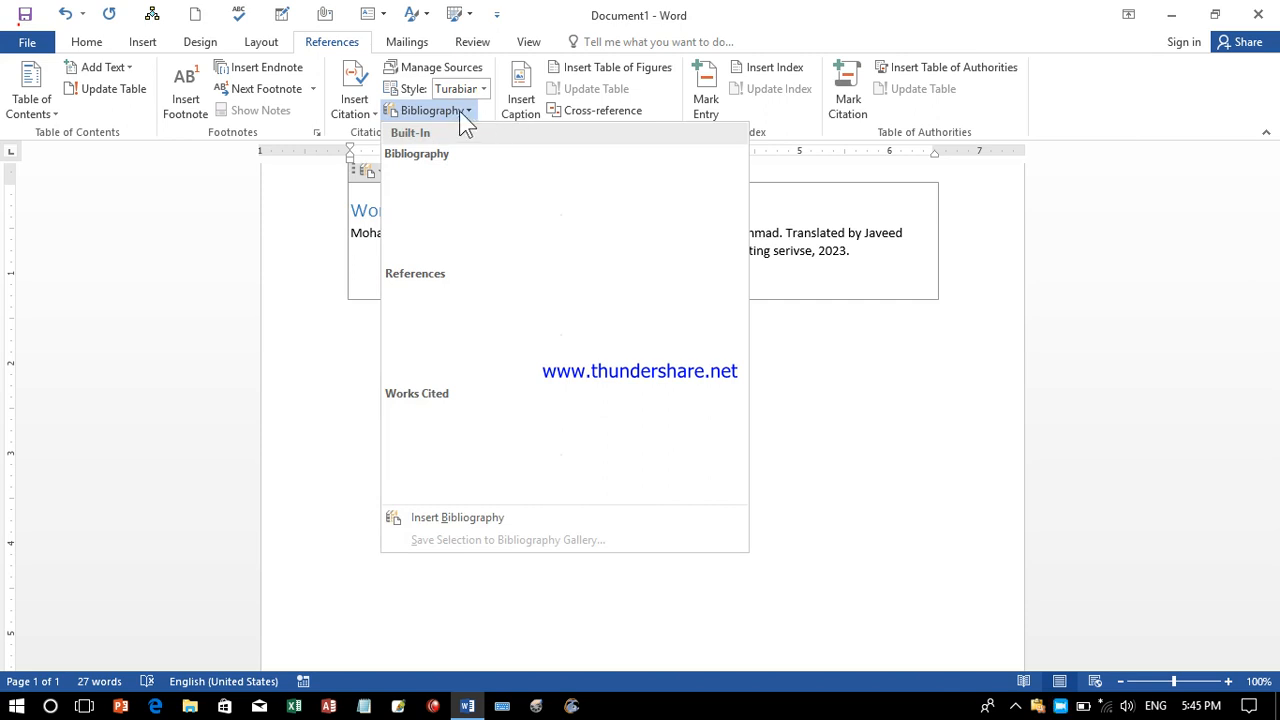
pyautogui.click(465, 114)
pyautogui.click(362, 114)
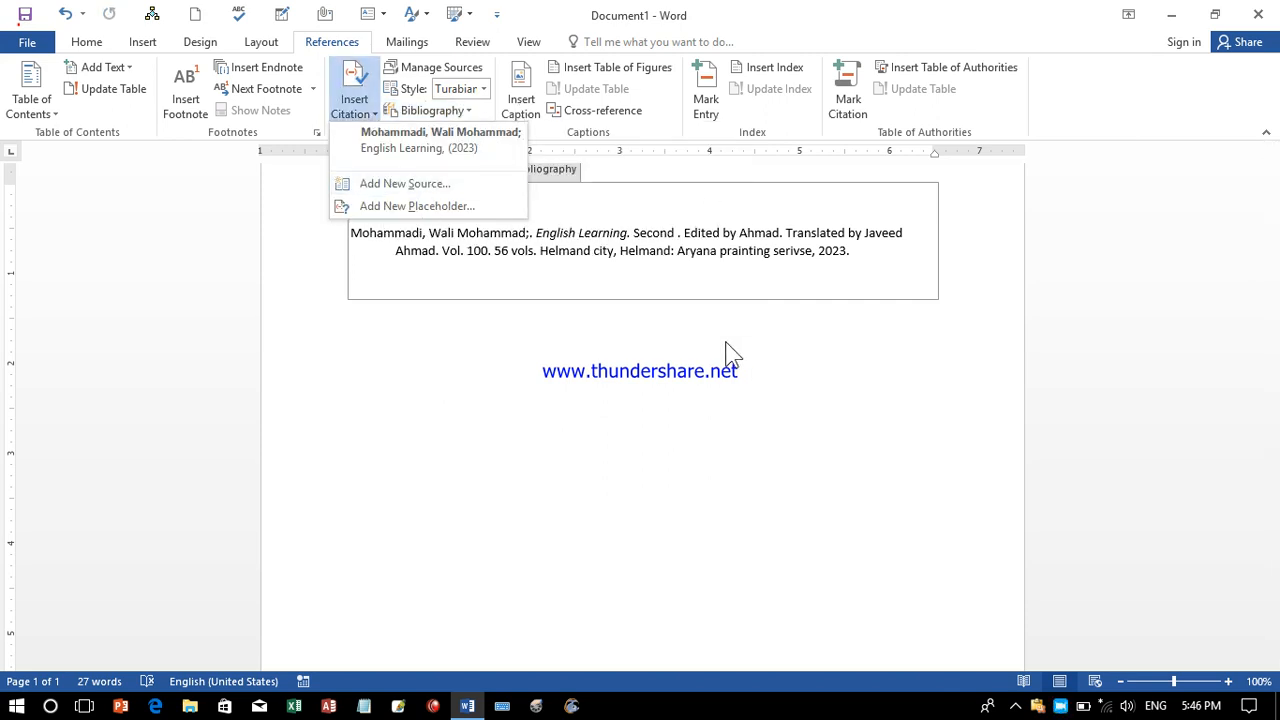
pyautogui.click(716, 378)
pyautogui.hotkey('ctrl', 'a')
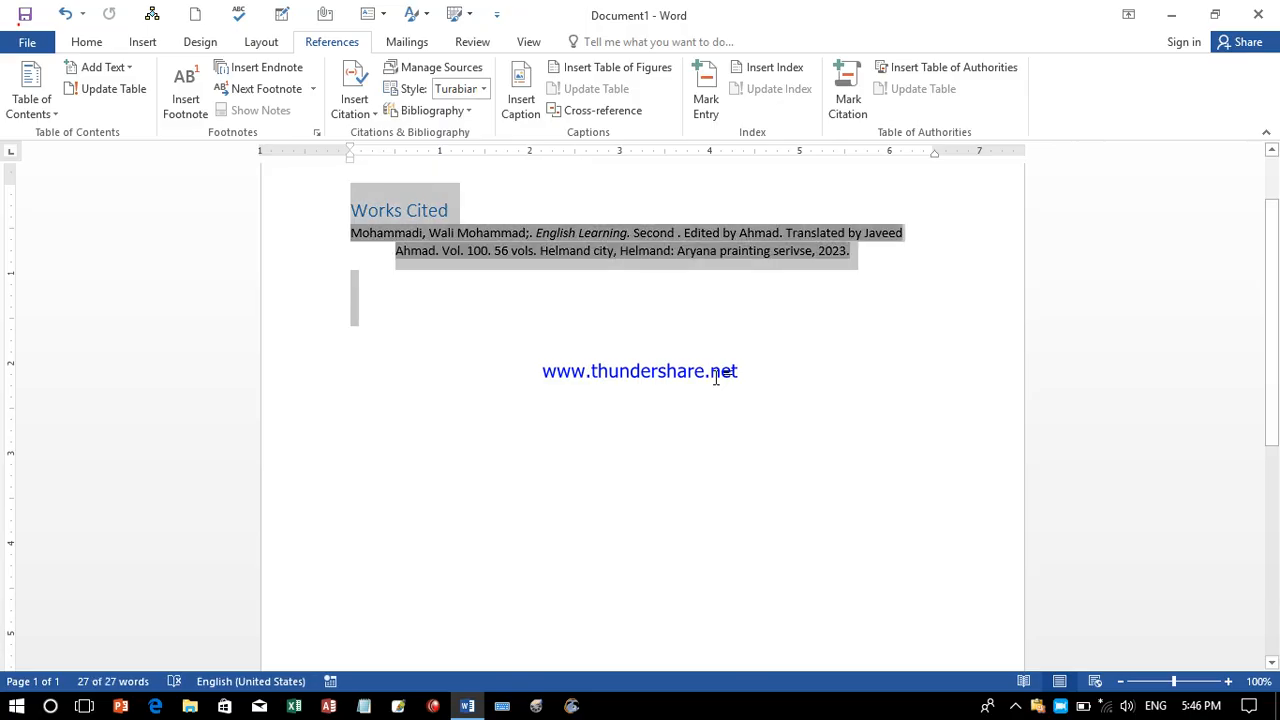
# Delete the bibliography, generate filler paragraphs with =rand(99), and return to page 1.
pyautogui.press('Delete')
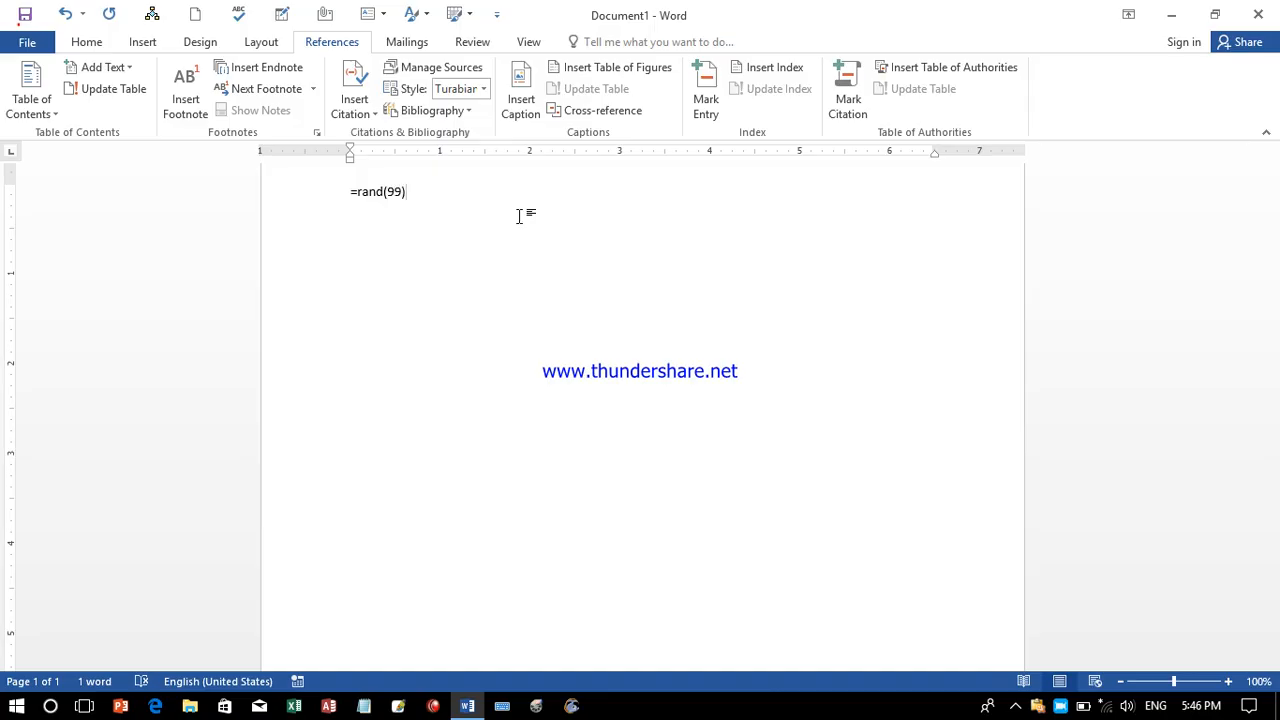
pyautogui.press('Return')
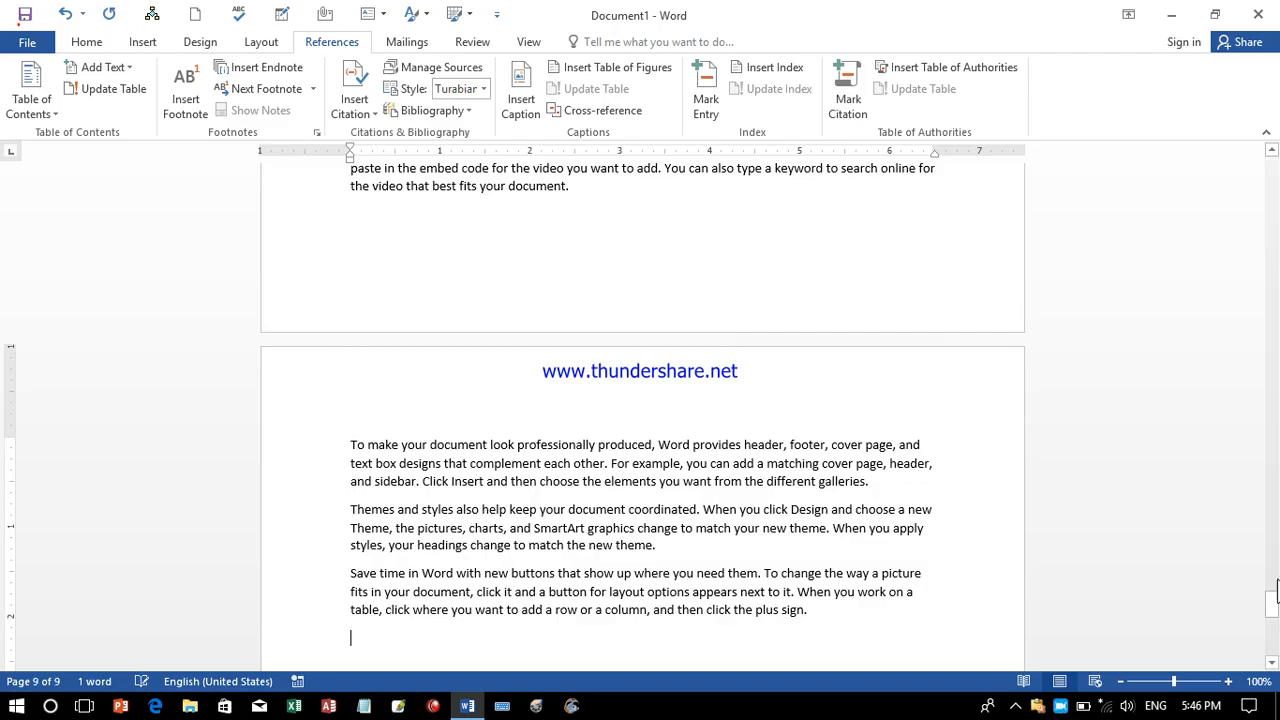
pyautogui.moveTo(1273, 612); pyautogui.dragTo(1277, 168)
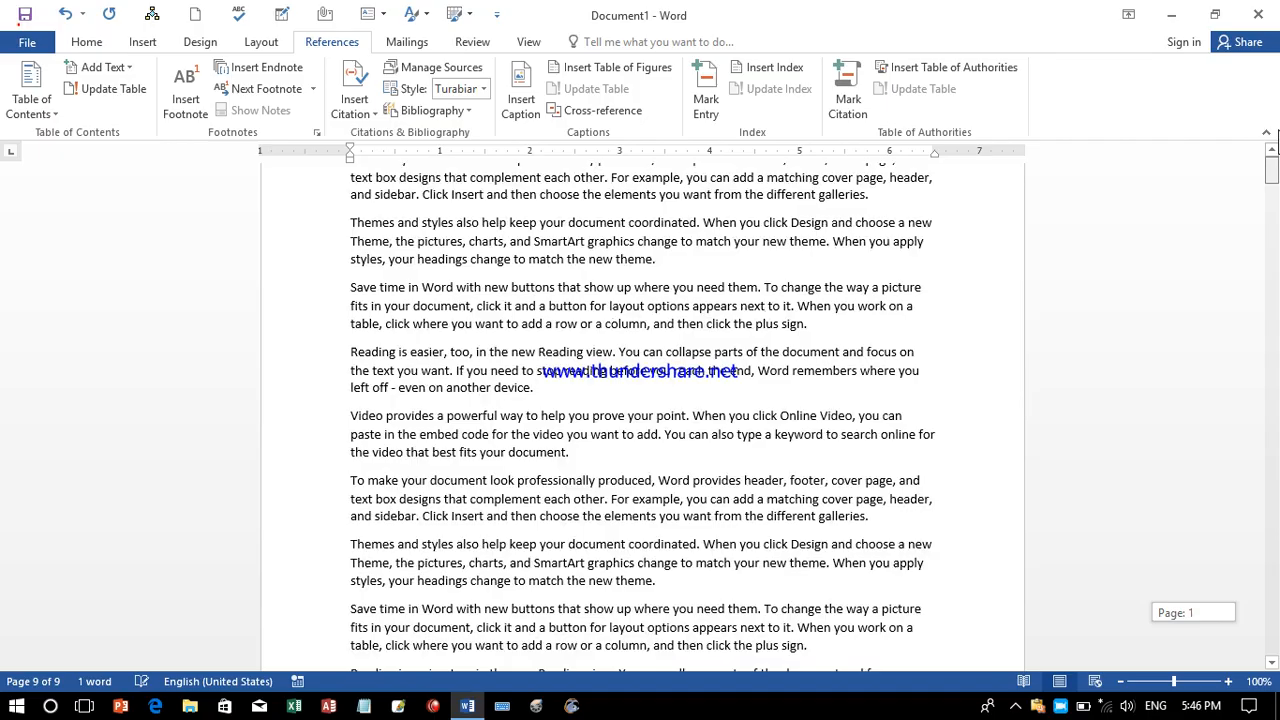
pyautogui.click(691, 325)
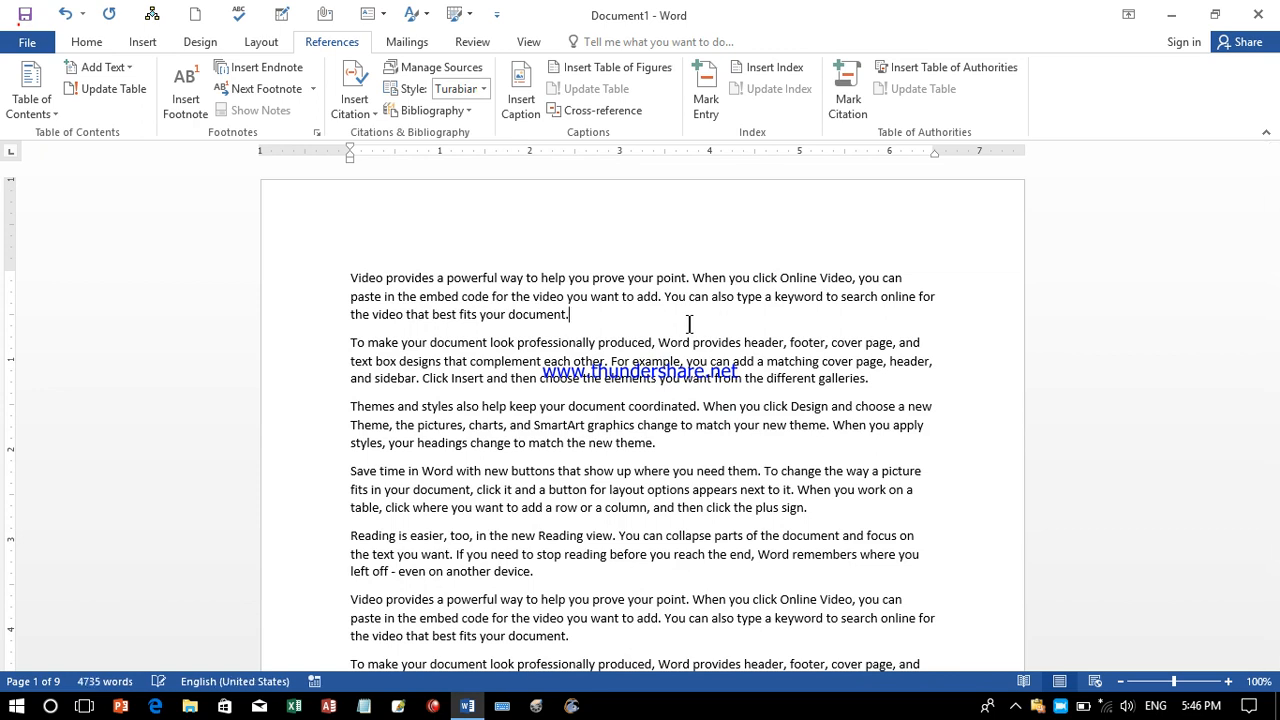
# Close the Caption dialog without adding a caption and move back to the themes paragraph.
pyautogui.click(519, 112)
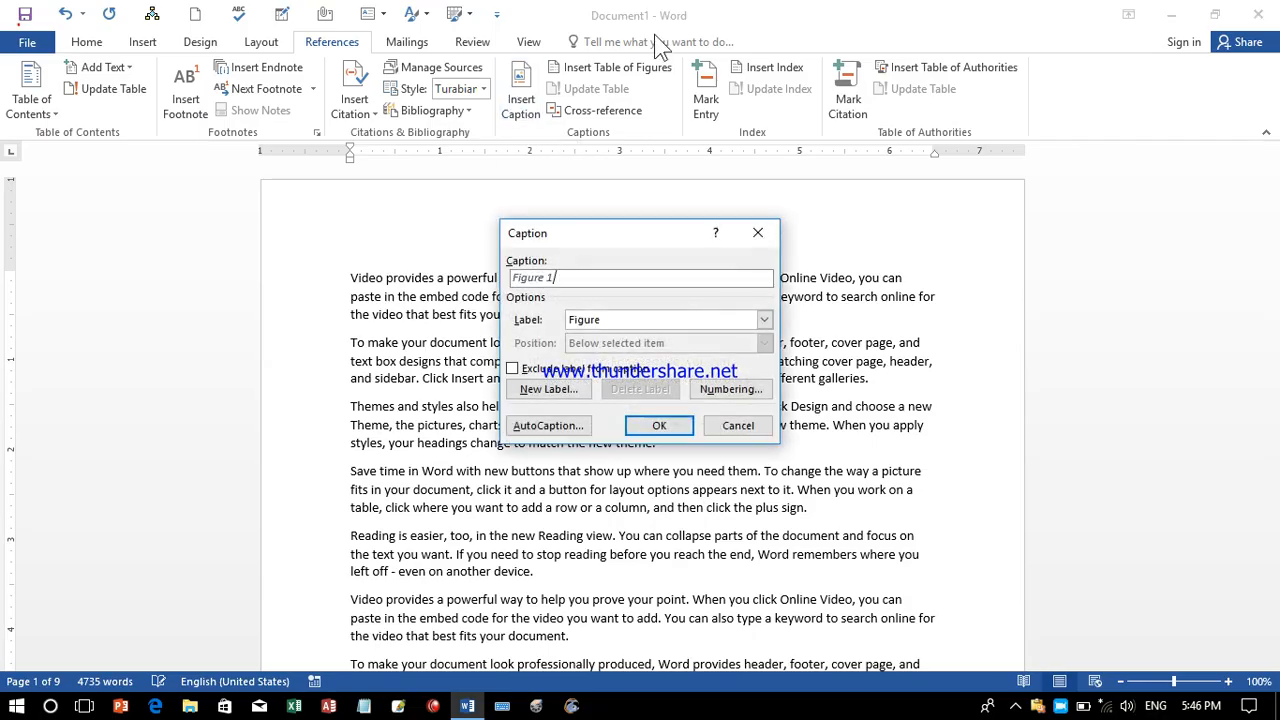
pyautogui.click(758, 233)
pyautogui.click(1272, 175)
pyautogui.moveTo(1275, 195); pyautogui.dragTo(1274, 201)
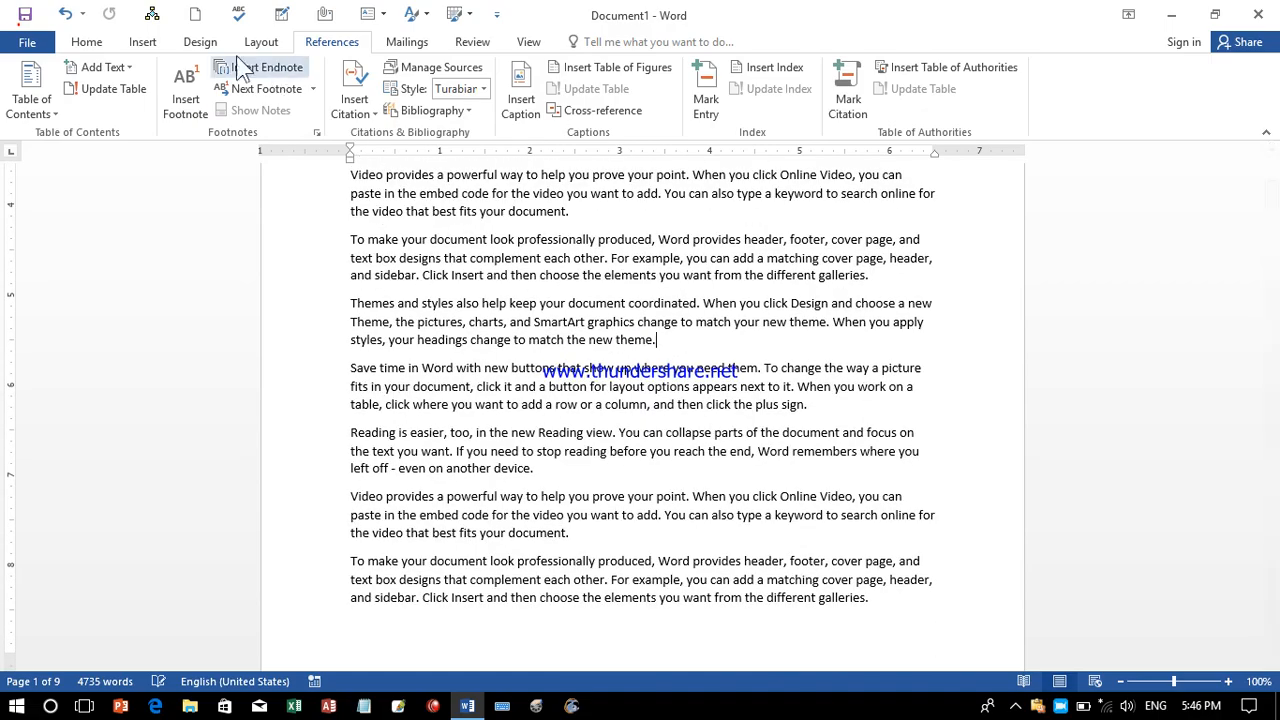
pyautogui.scroll(3, 125, 93)
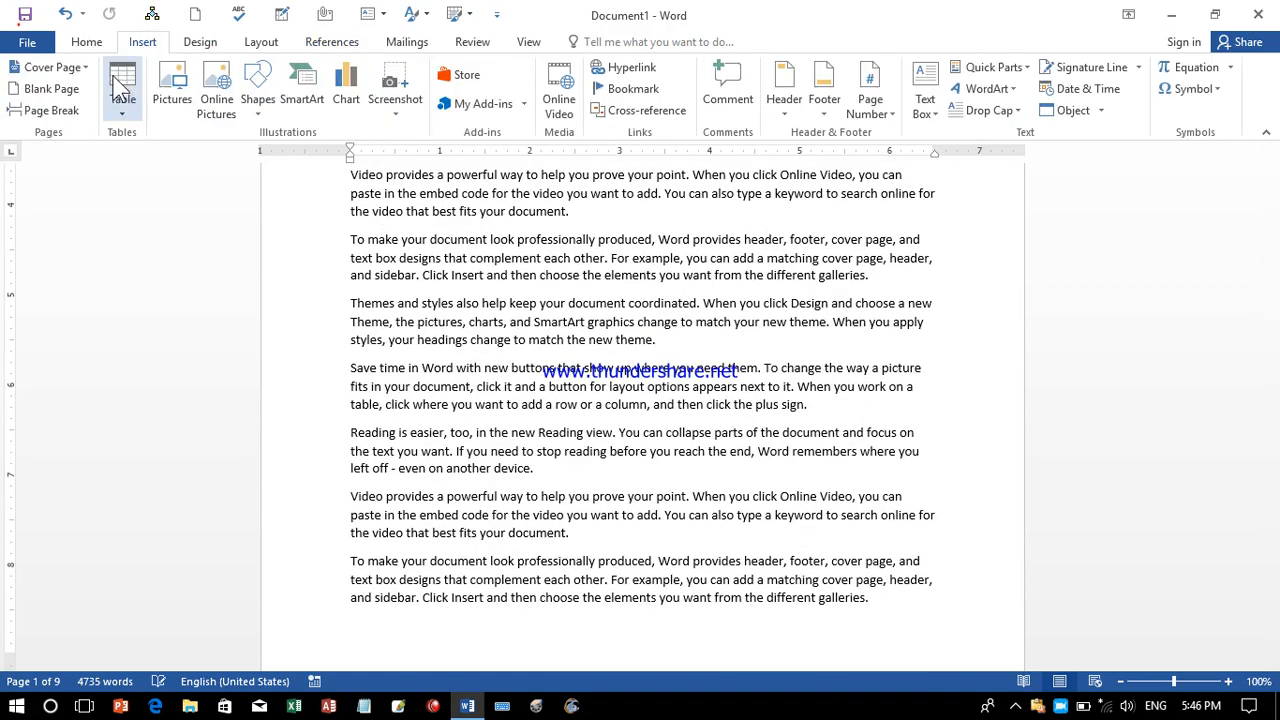
# Insert a 7-column, 2-row table there and drag it to a larger size.
pyautogui.click(122, 92)
pyautogui.click(220, 176)
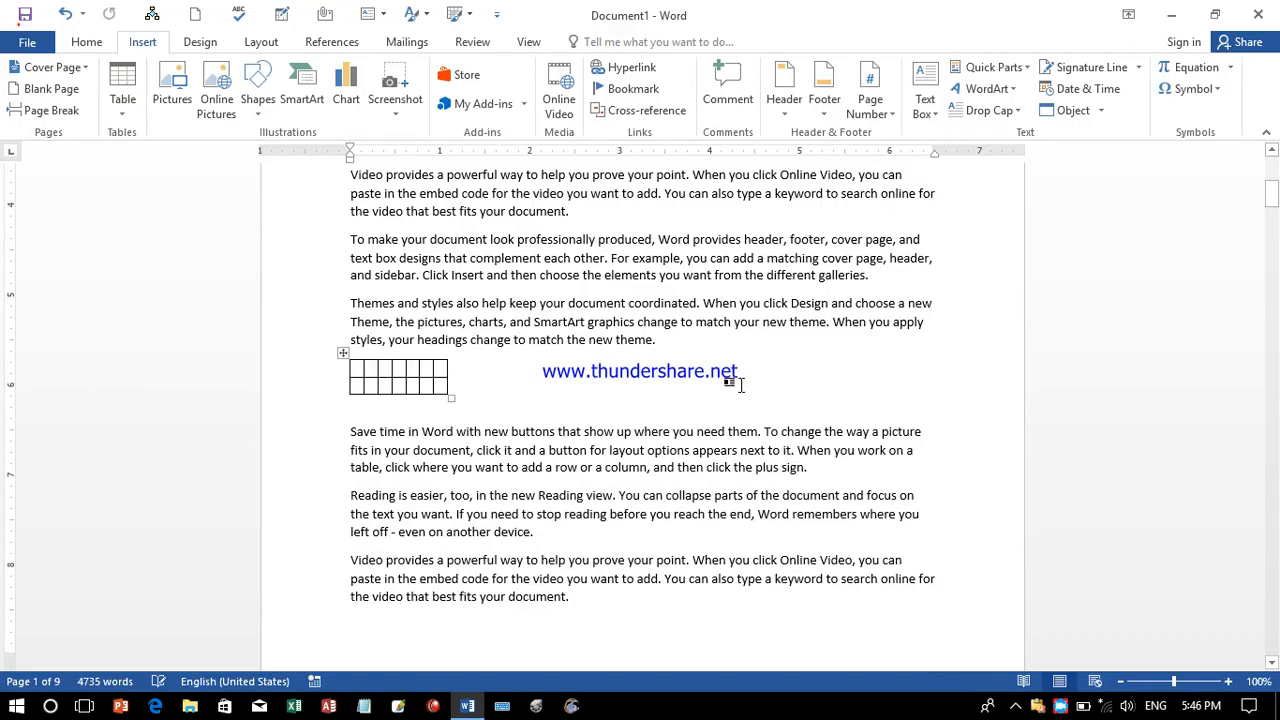
pyautogui.moveTo(450, 397); pyautogui.dragTo(797, 500)
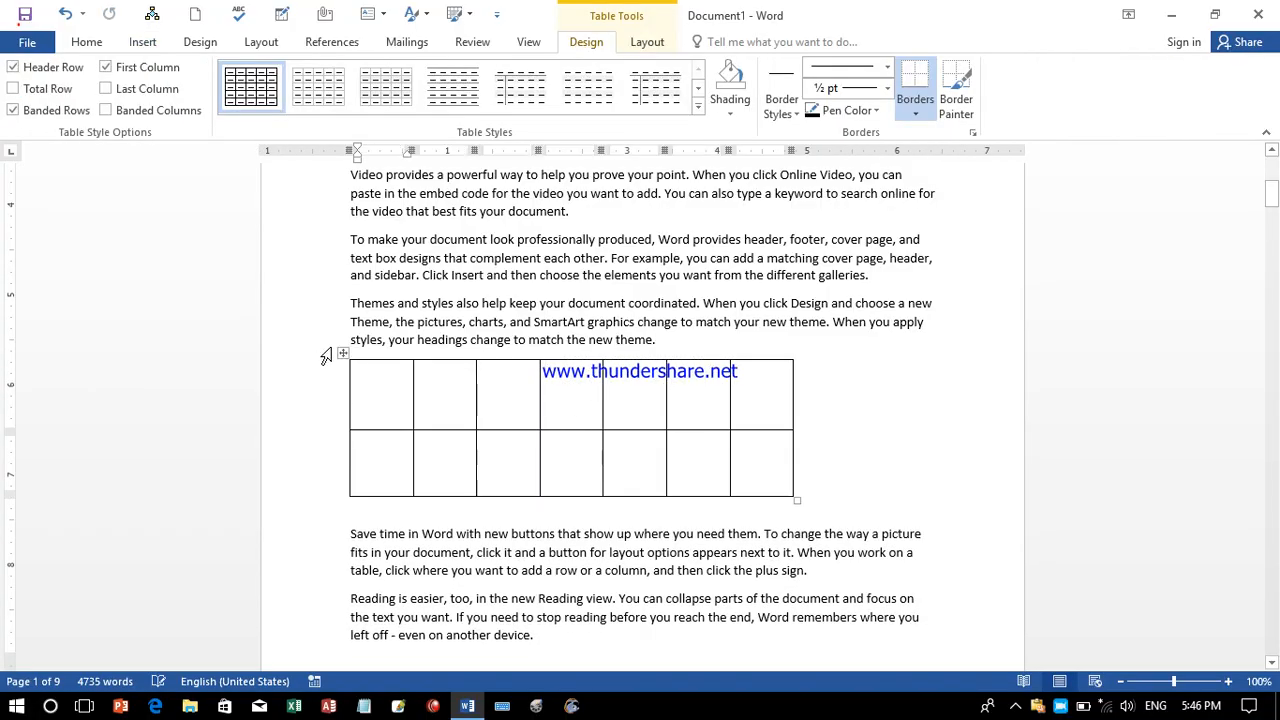
pyautogui.click(342, 354)
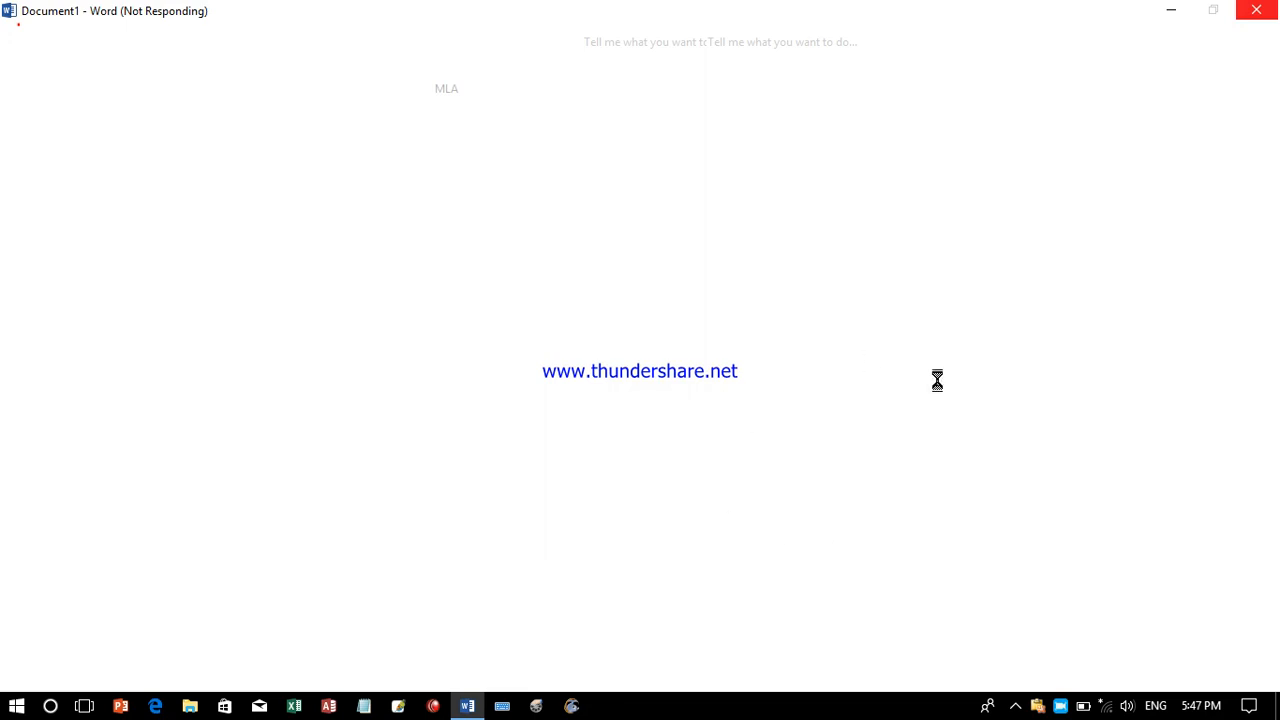
pyautogui.click(868, 521)
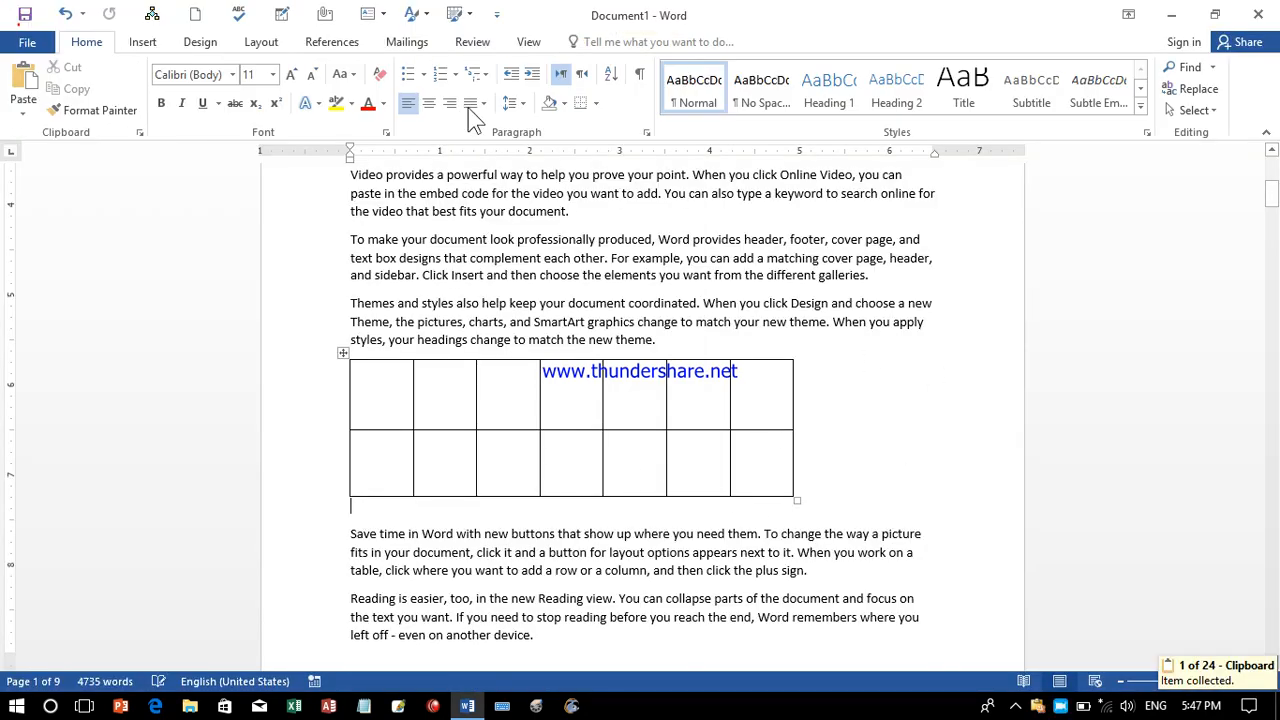
# Open the Caption dialog from References and try the Equation and Table labels.
pyautogui.click(342, 45)
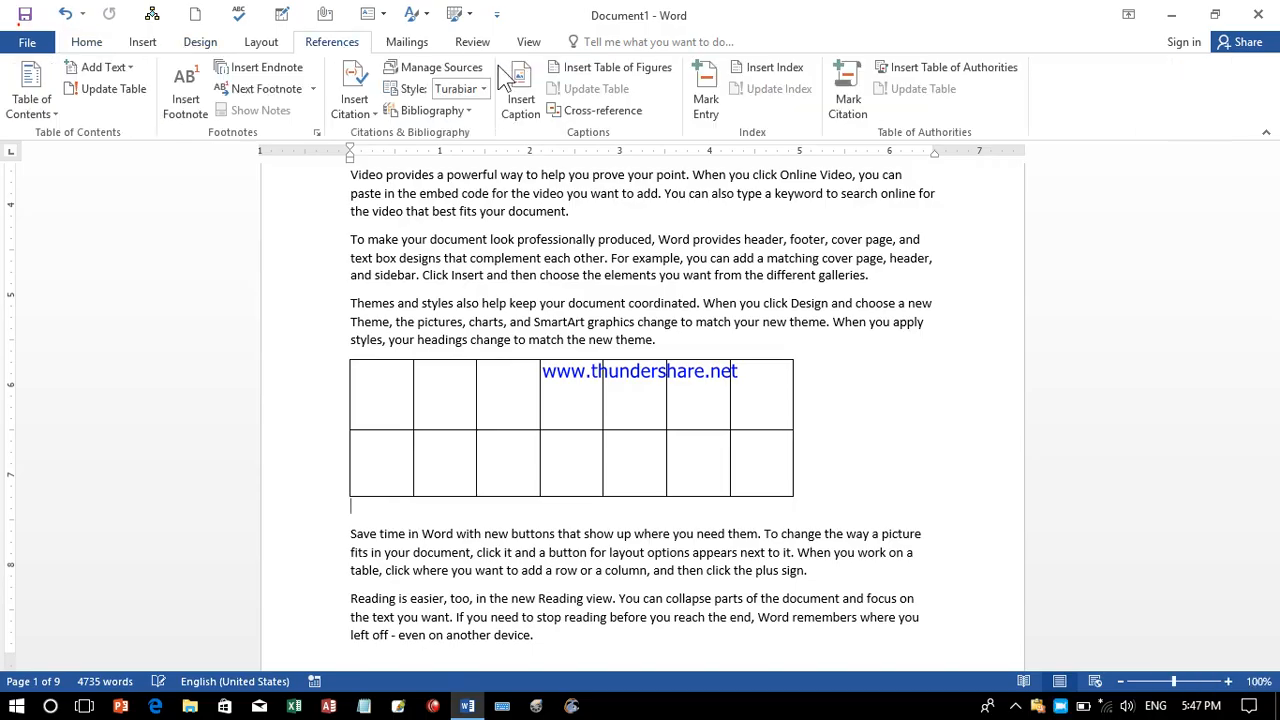
pyautogui.click(362, 108)
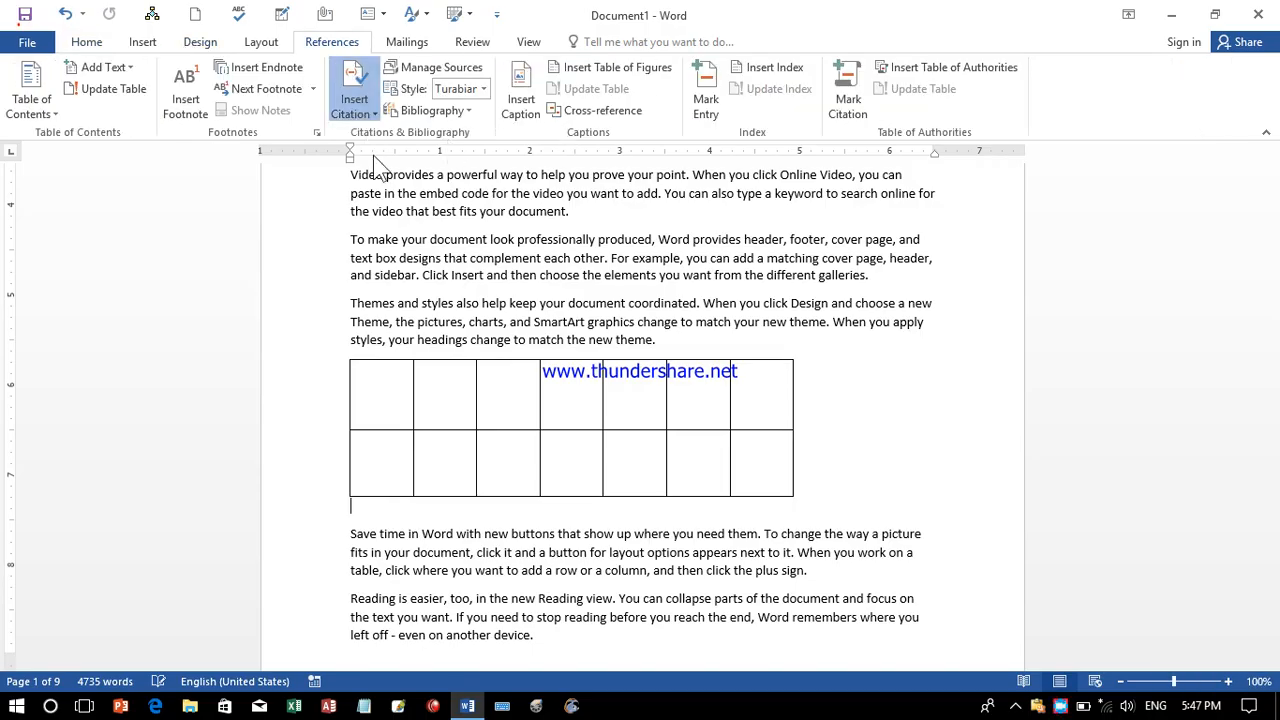
pyautogui.click(530, 95)
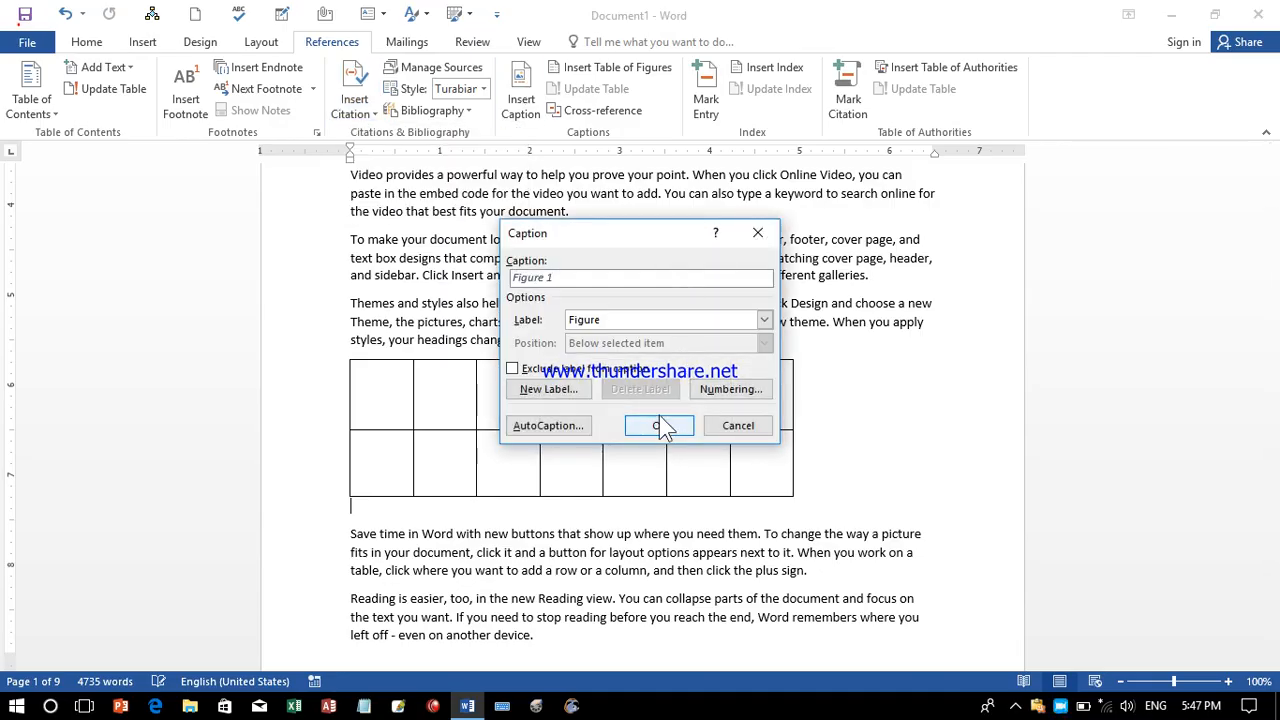
pyautogui.moveTo(556, 242); pyautogui.dragTo(573, 189)
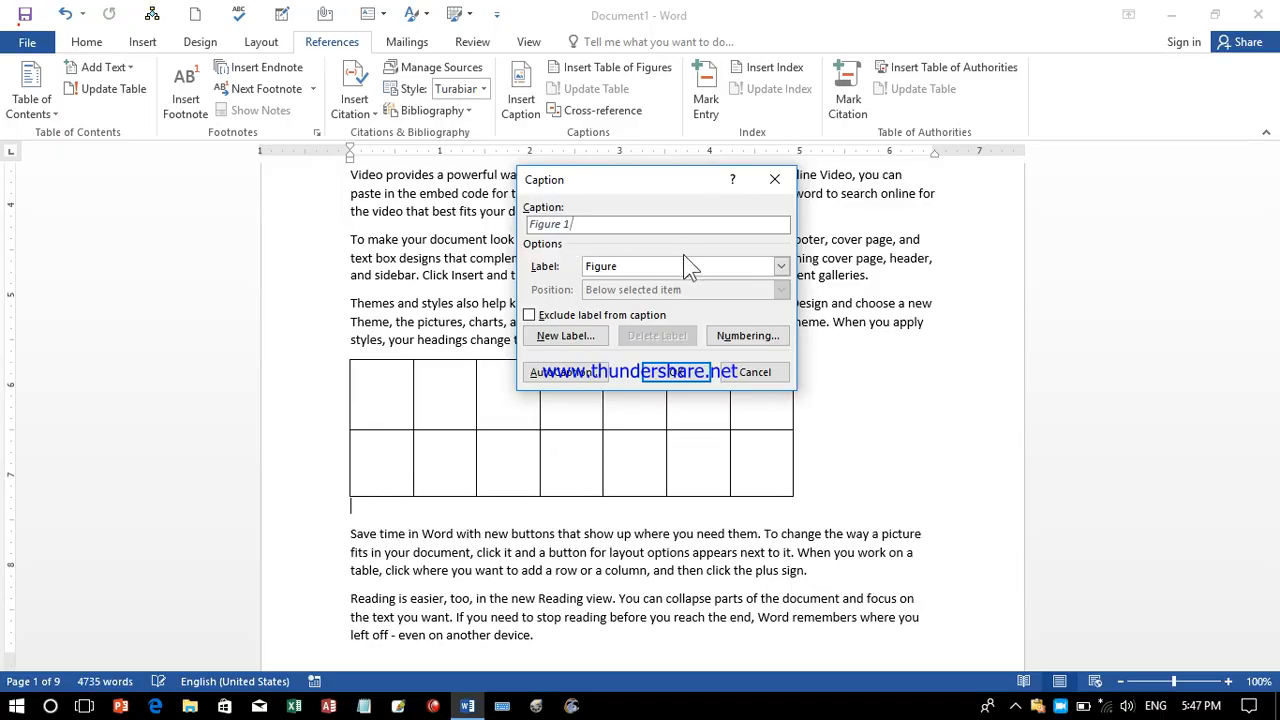
pyautogui.click(660, 265)
pyautogui.click(636, 280)
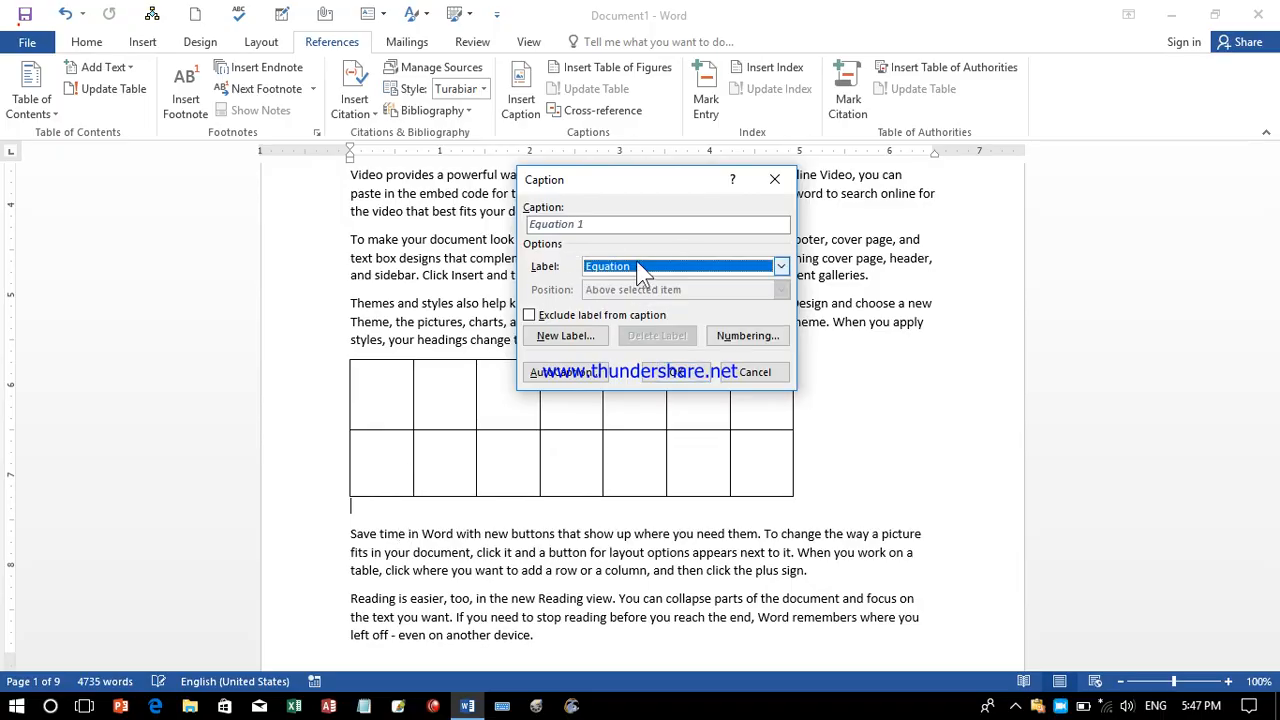
pyautogui.click(638, 275)
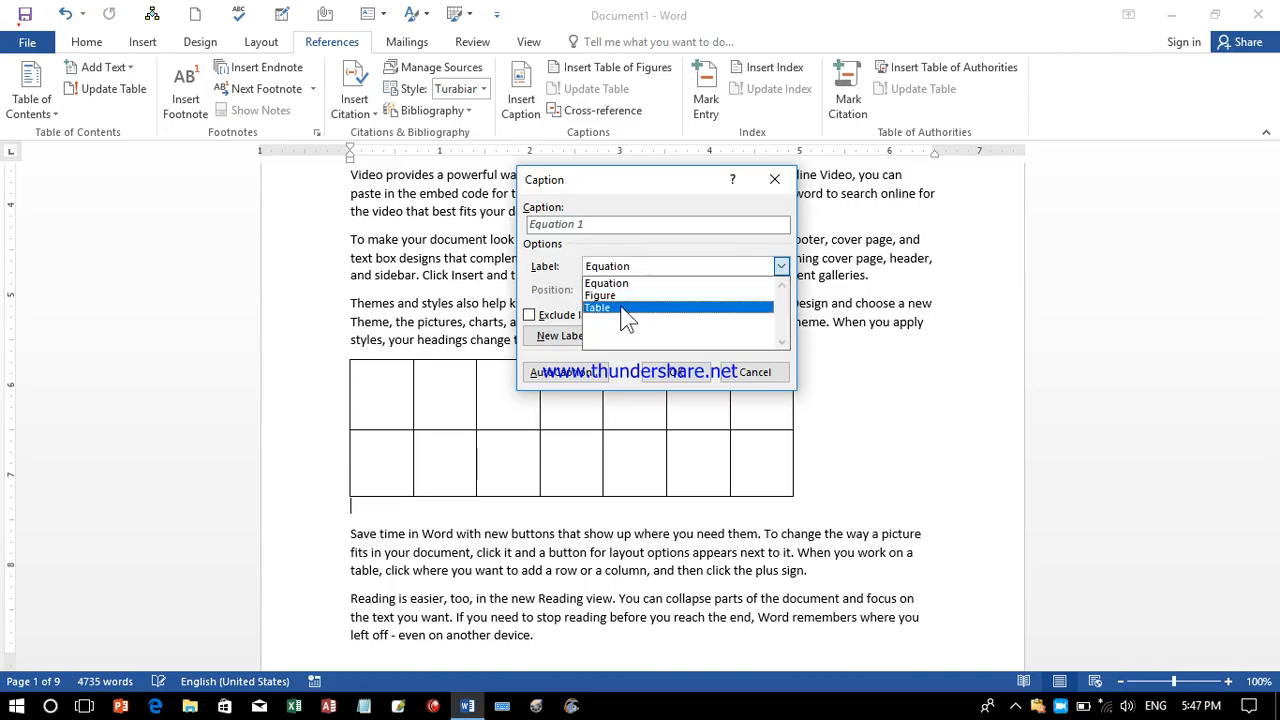
pyautogui.click(622, 305)
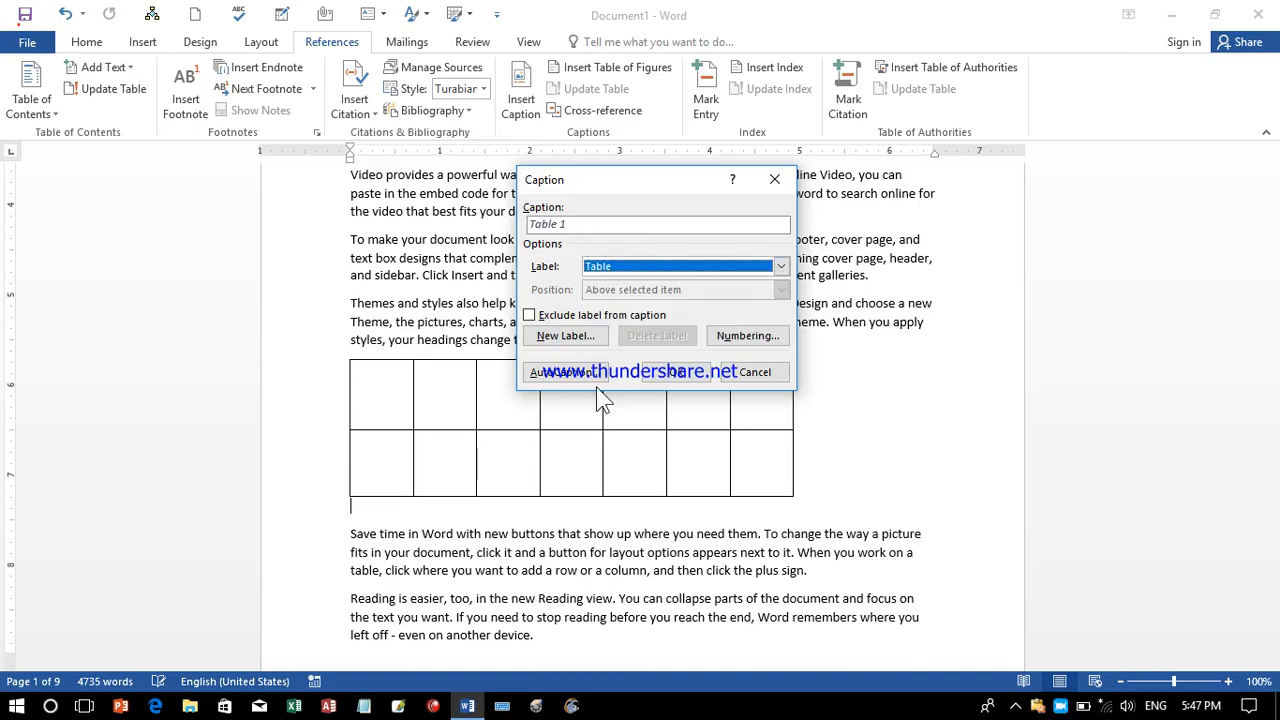
pyautogui.click(580, 316)
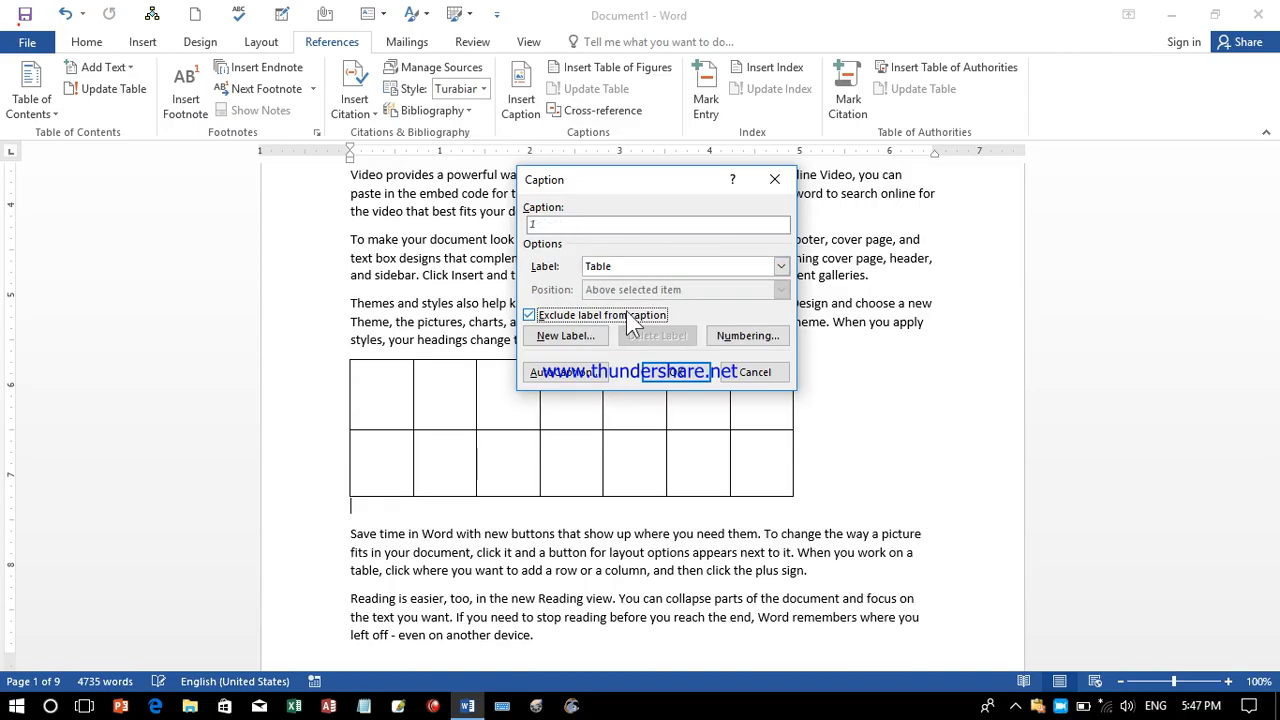
pyautogui.click(598, 316)
pyautogui.click(641, 327)
pyautogui.click(628, 316)
# Create a new custom caption label, then choose Chart so the caption reads 'Chart 1'.
pyautogui.click(565, 336)
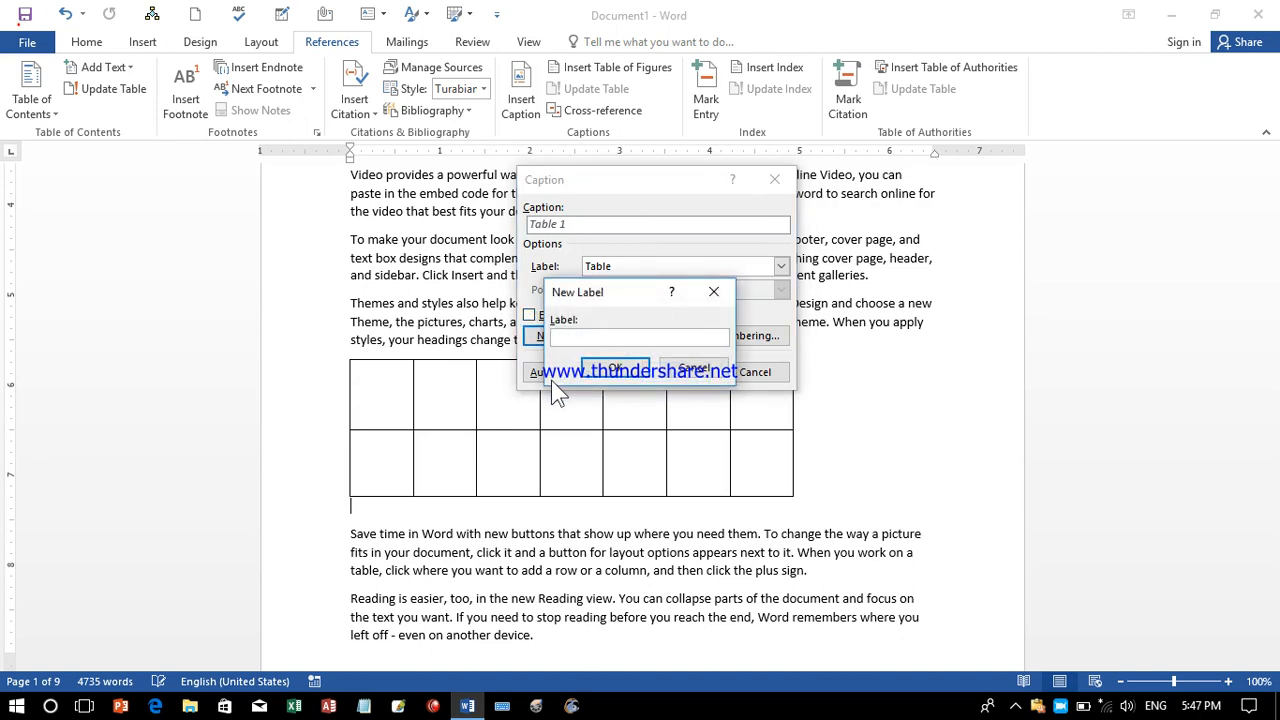
pyautogui.write('Le')
pyautogui.click(600, 370)
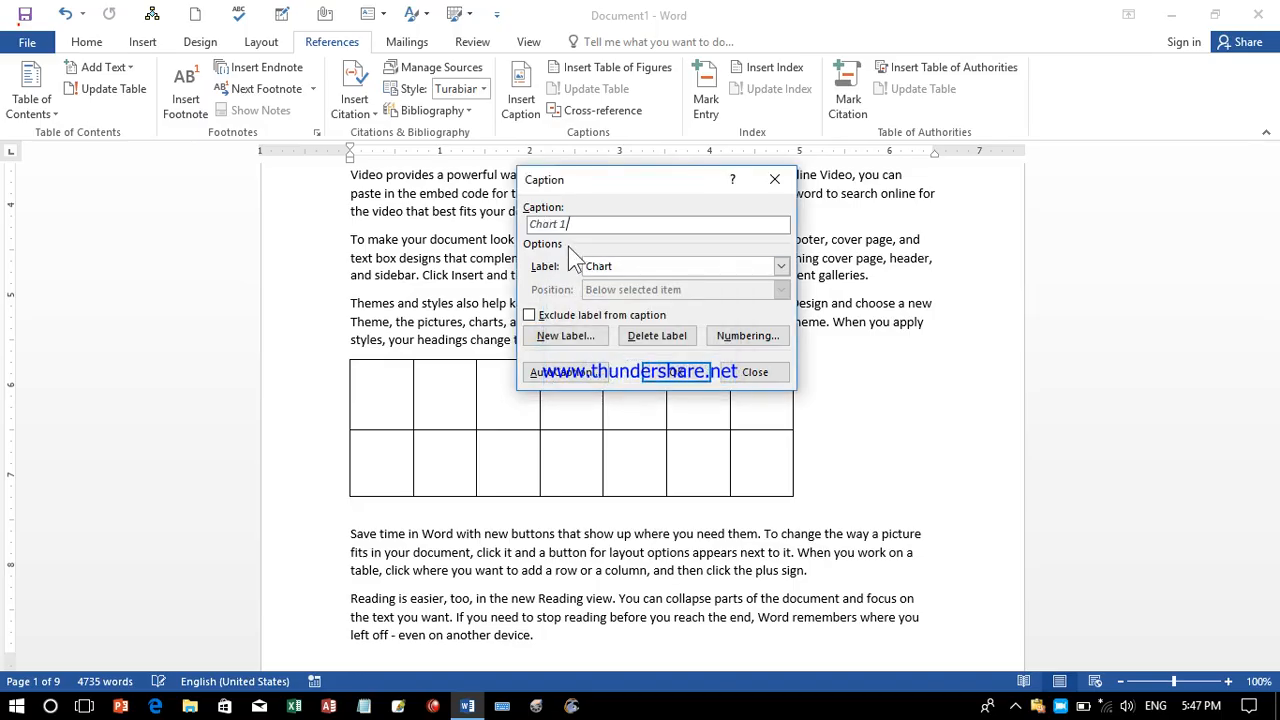
pyautogui.click(668, 268)
pyautogui.click(640, 319)
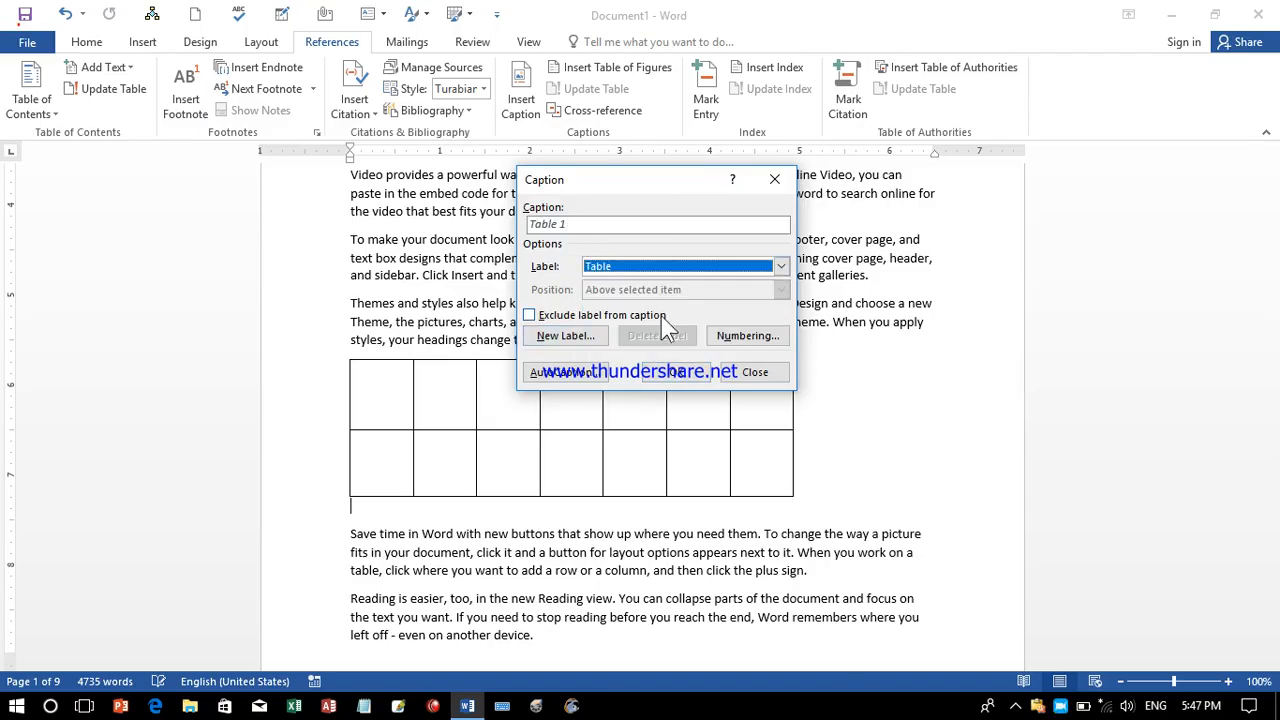
pyautogui.click(660, 264)
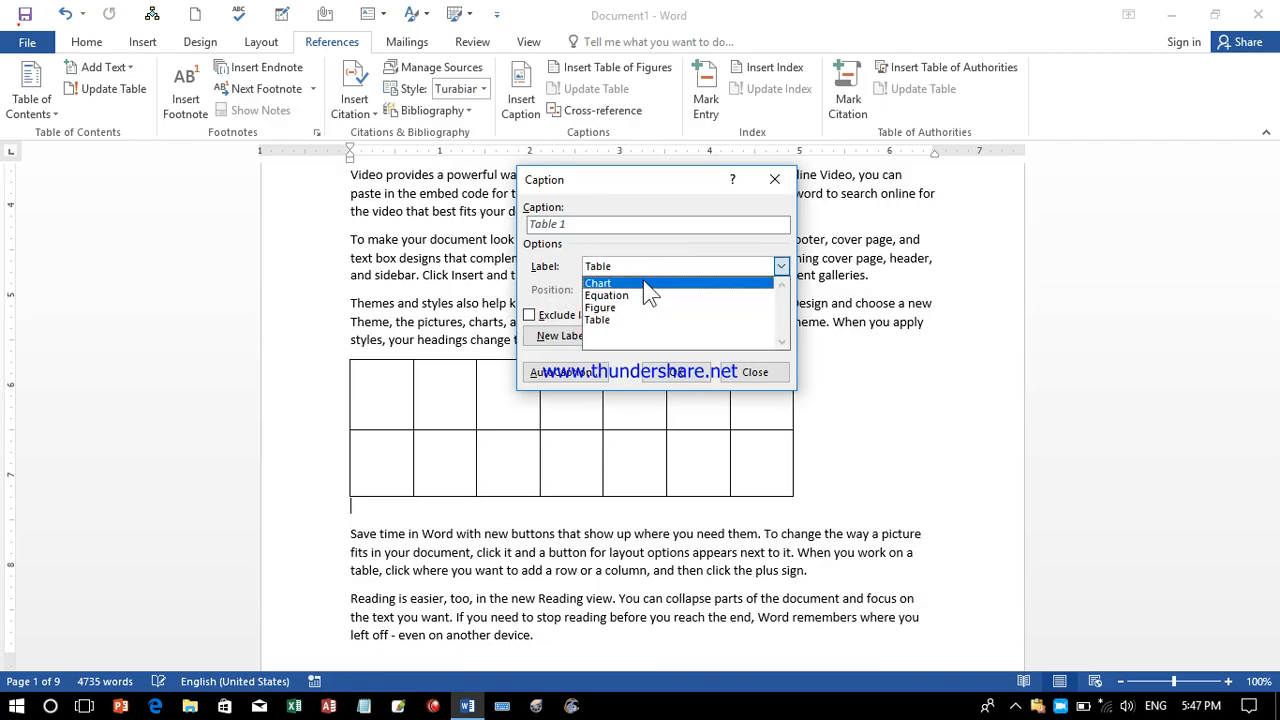
pyautogui.click(649, 283)
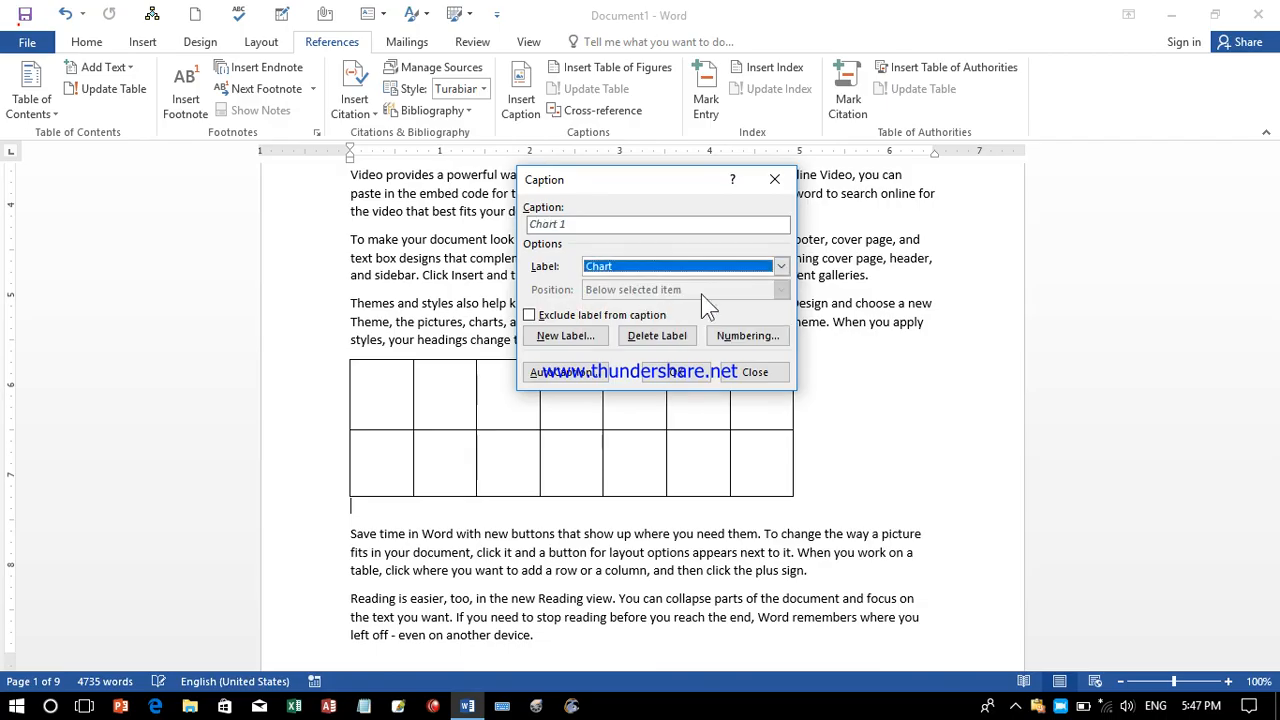
# Try Arabic-letter caption numbering with chapter numbers, then restore 1, 2, 3 numbering.
pyautogui.click(728, 340)
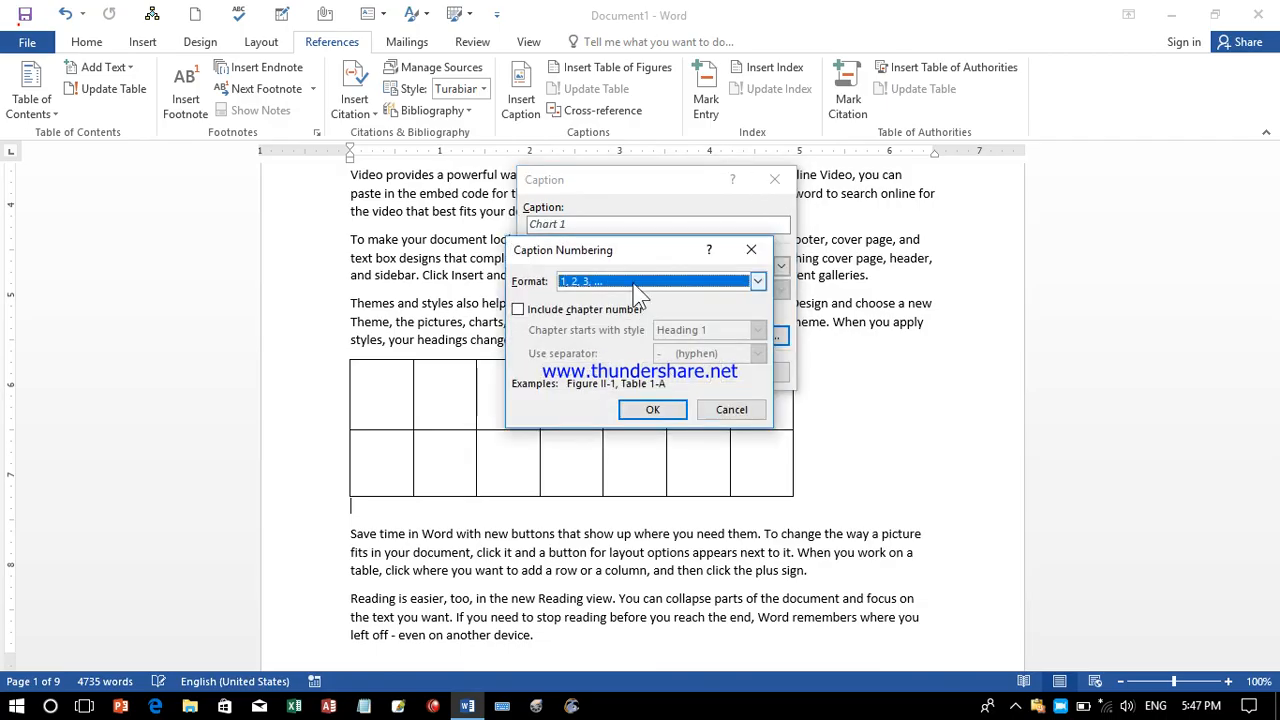
pyautogui.click(632, 284)
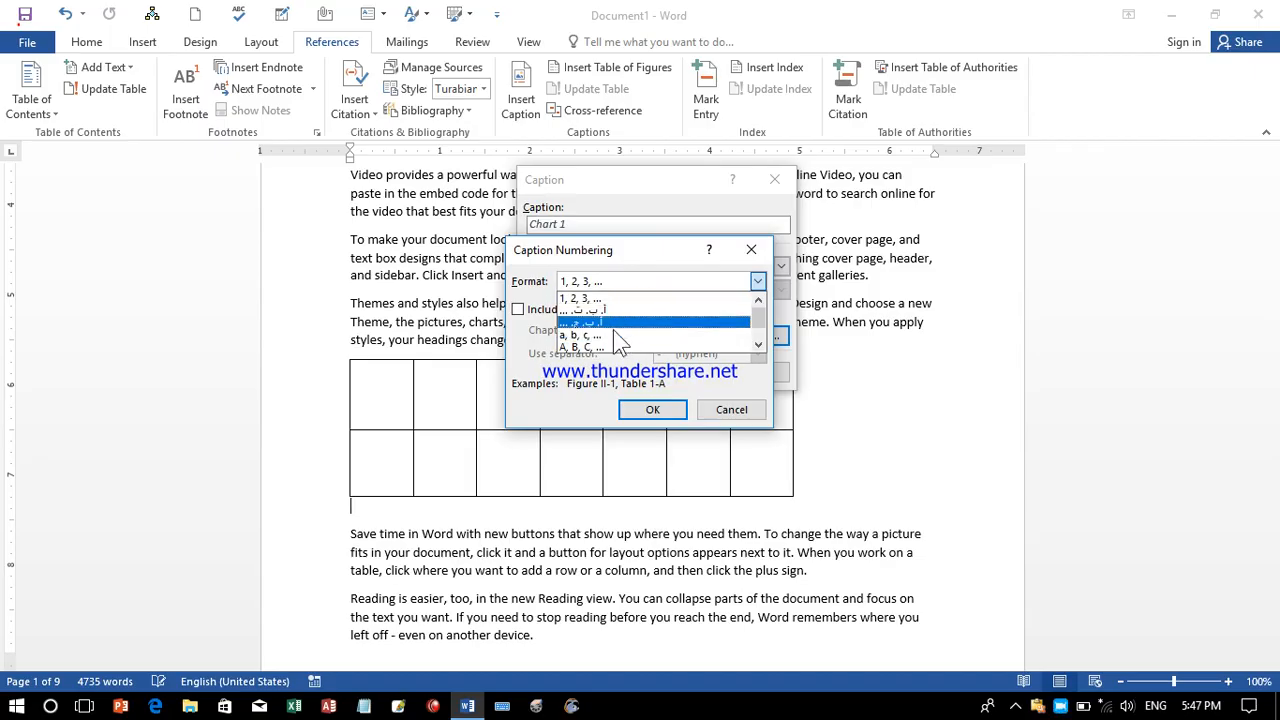
pyautogui.click(620, 338)
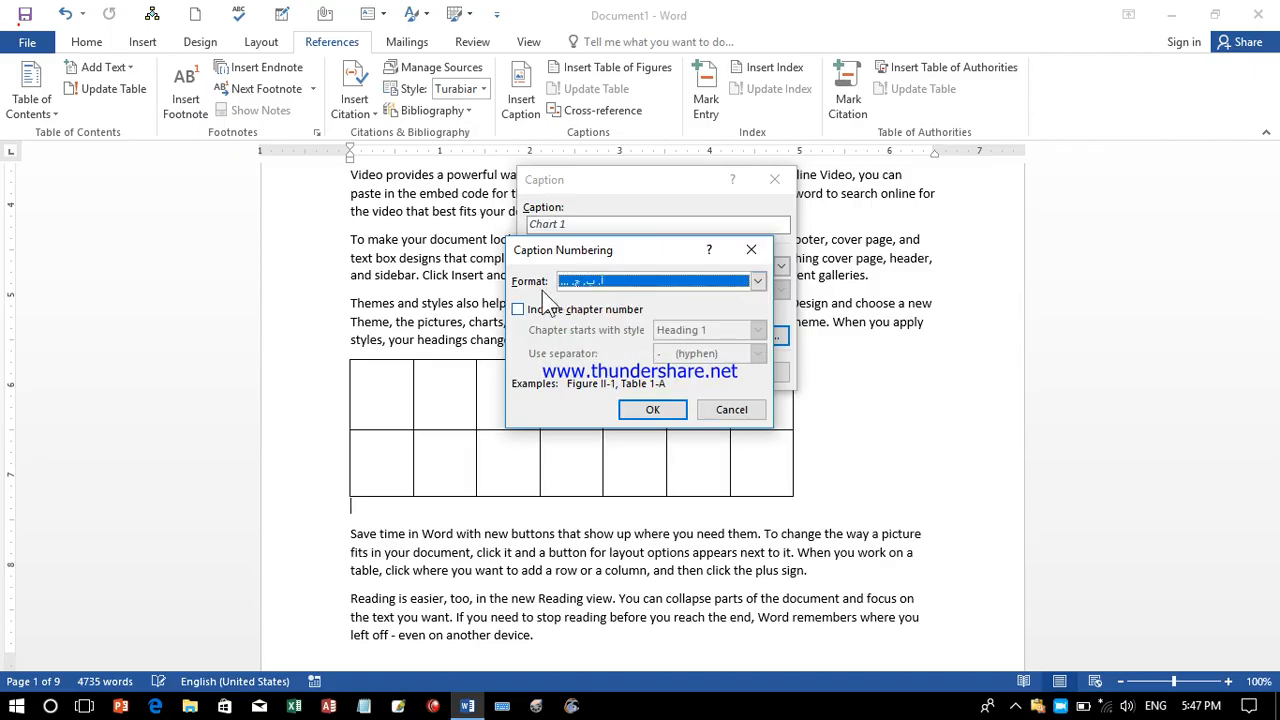
pyautogui.click(558, 311)
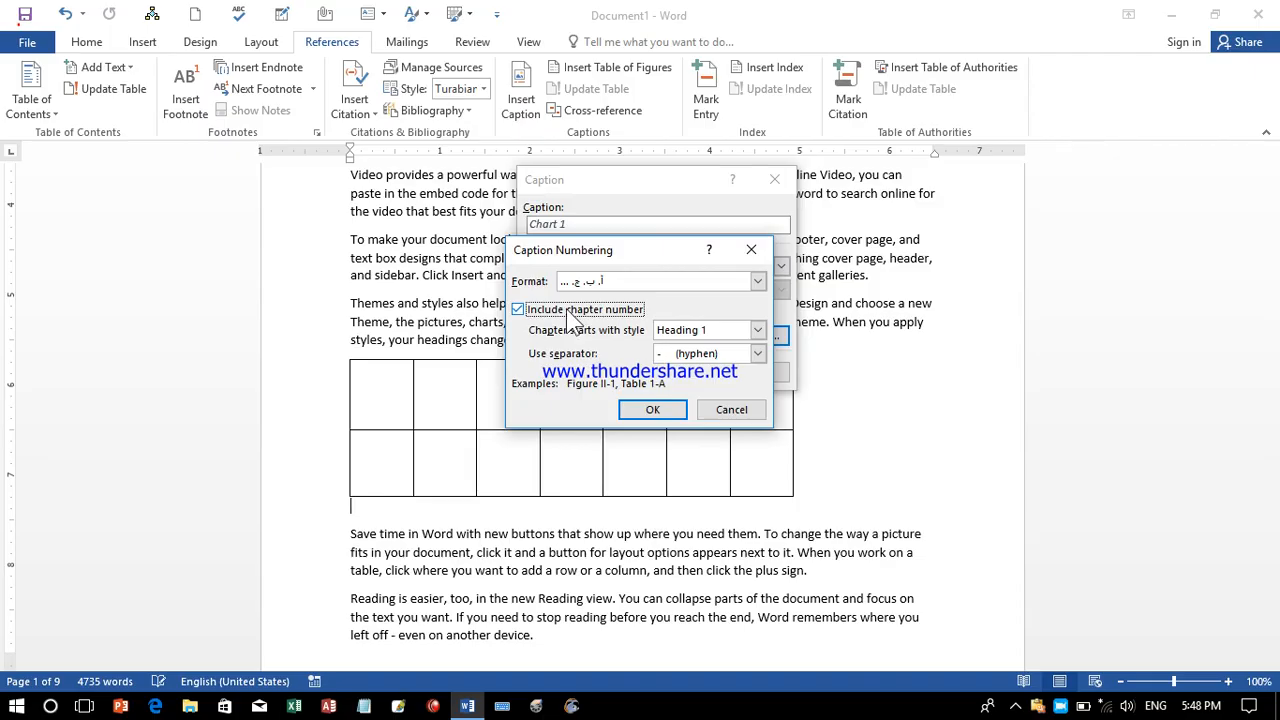
pyautogui.click(576, 311)
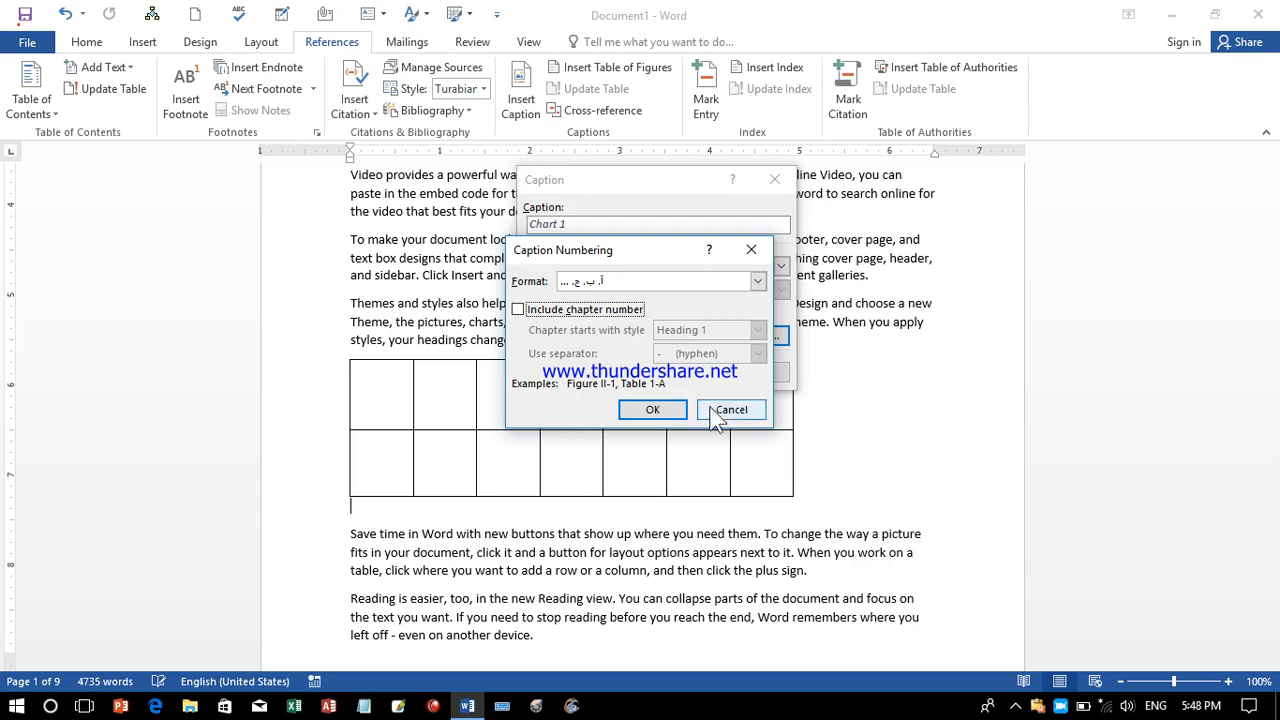
pyautogui.click(657, 410)
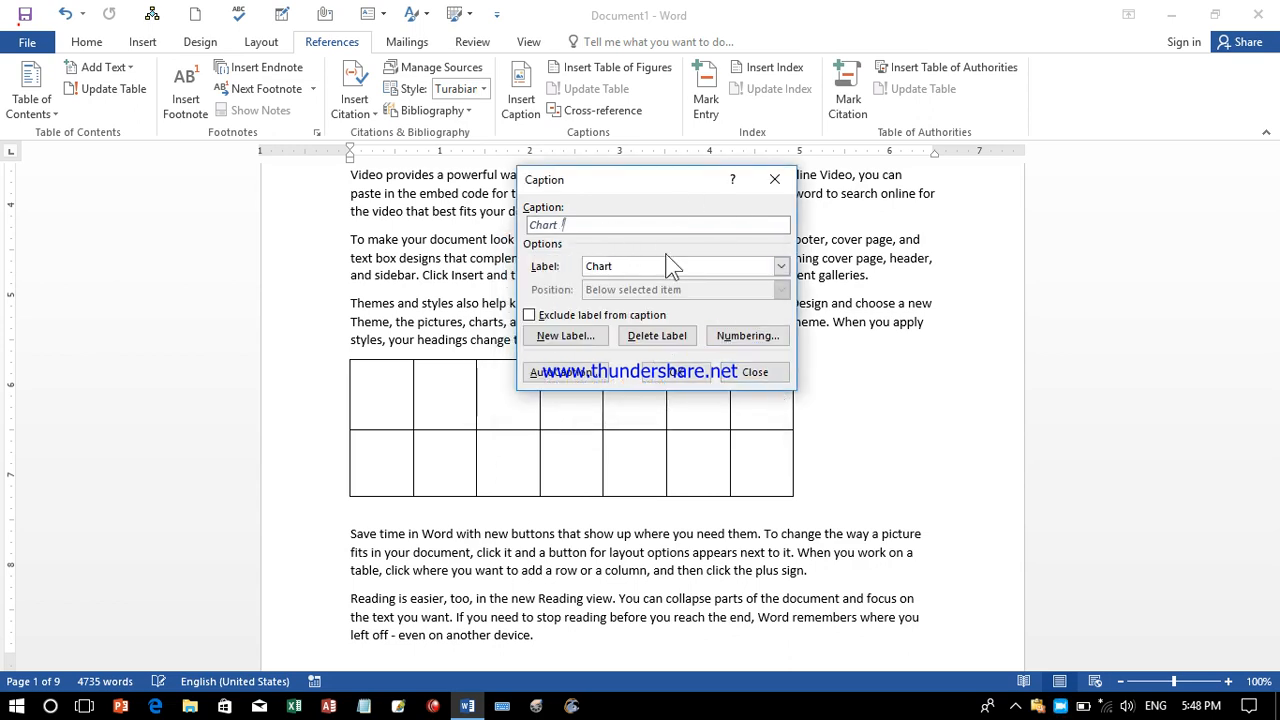
pyautogui.click(722, 340)
pyautogui.click(645, 286)
pyautogui.click(641, 300)
pyautogui.click(648, 410)
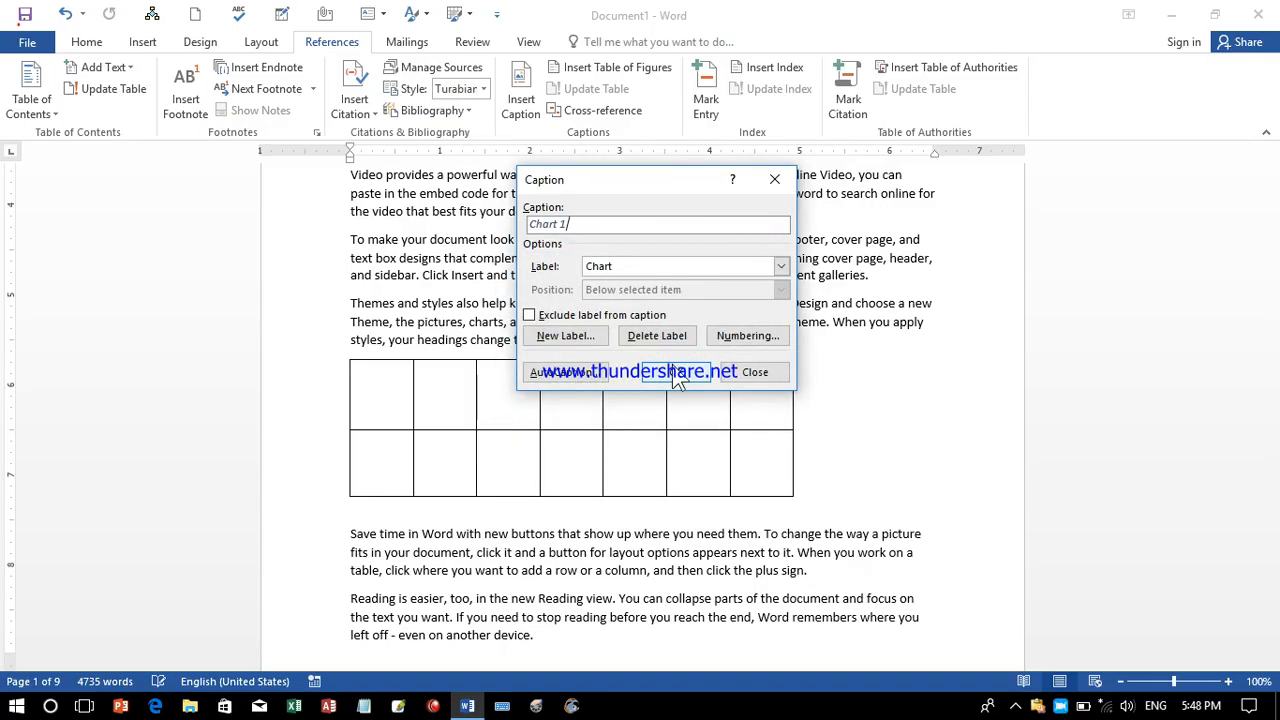
# Tick AutoCaption for Adobe Acrobat documents, then cancel without keeping the change.
pyautogui.click(572, 379)
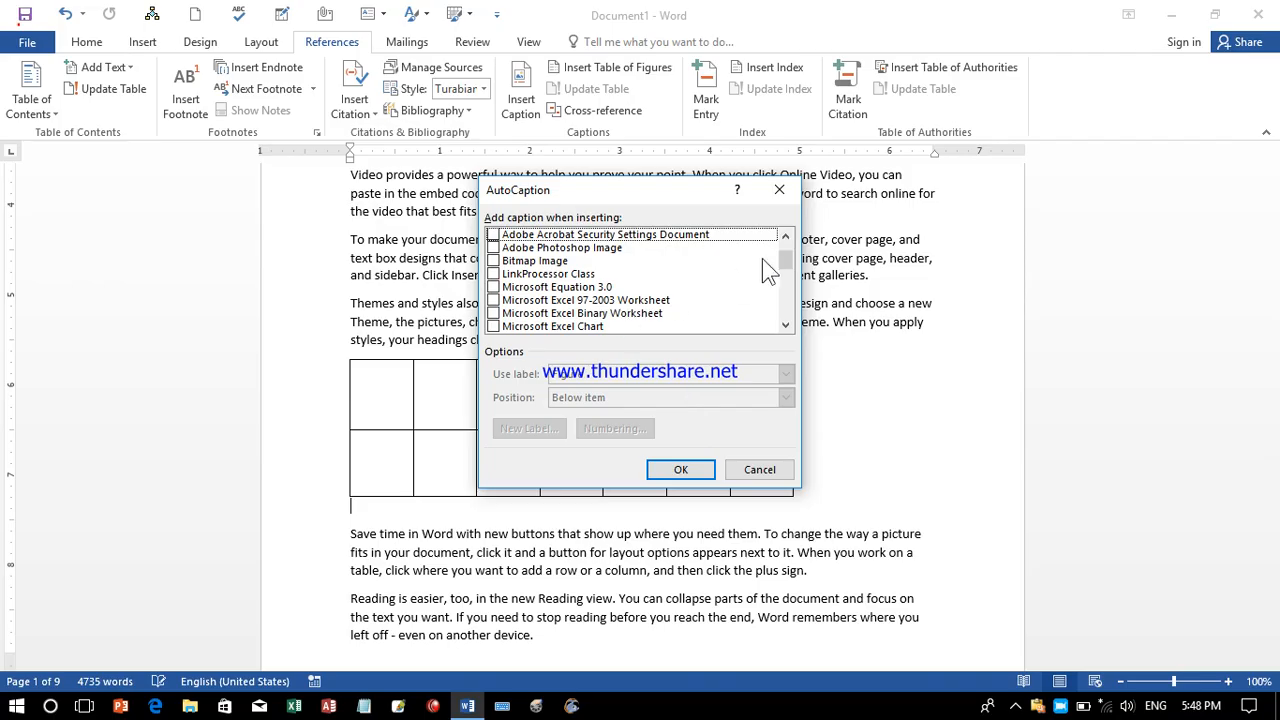
pyautogui.scroll(1, 786, 257)
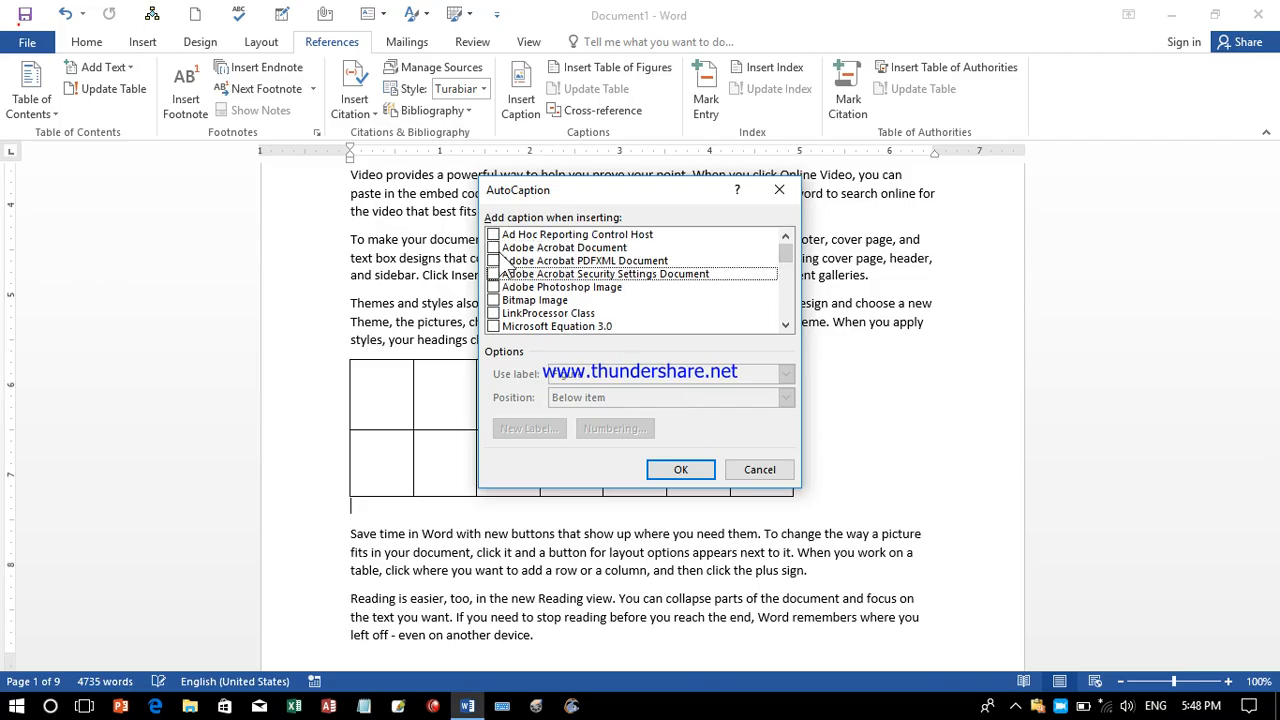
pyautogui.click(493, 247)
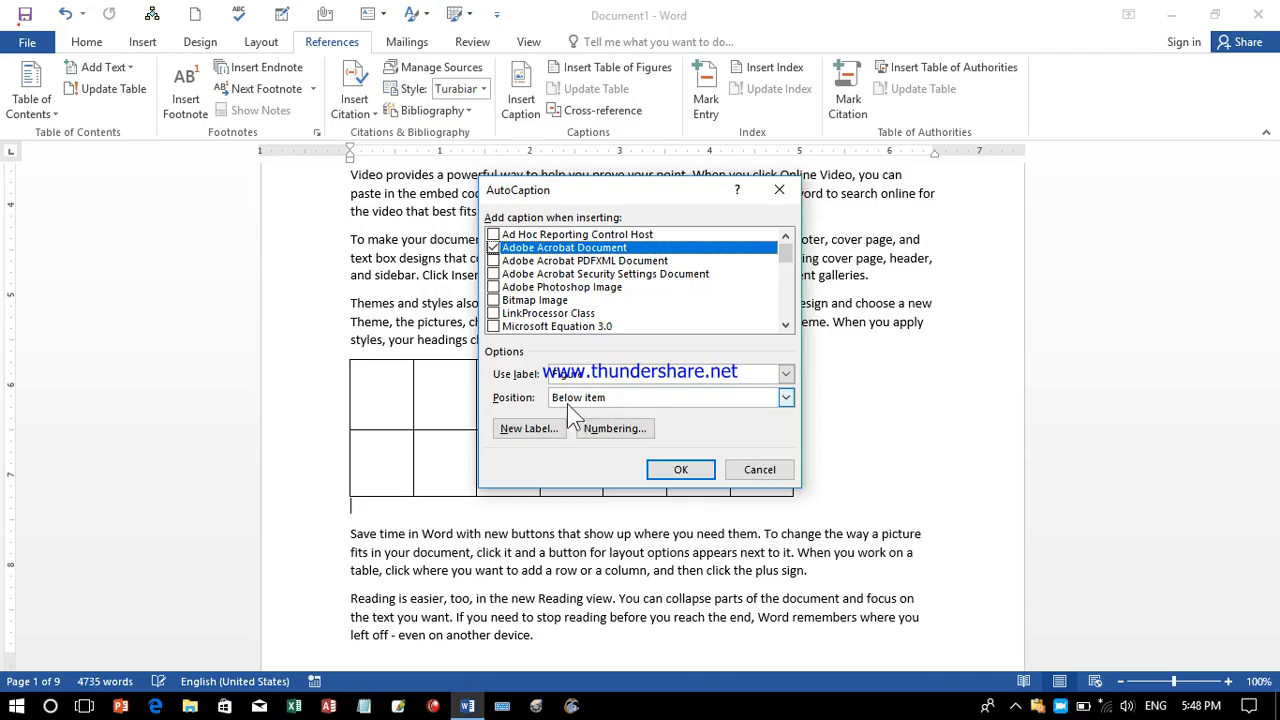
pyautogui.click(759, 469)
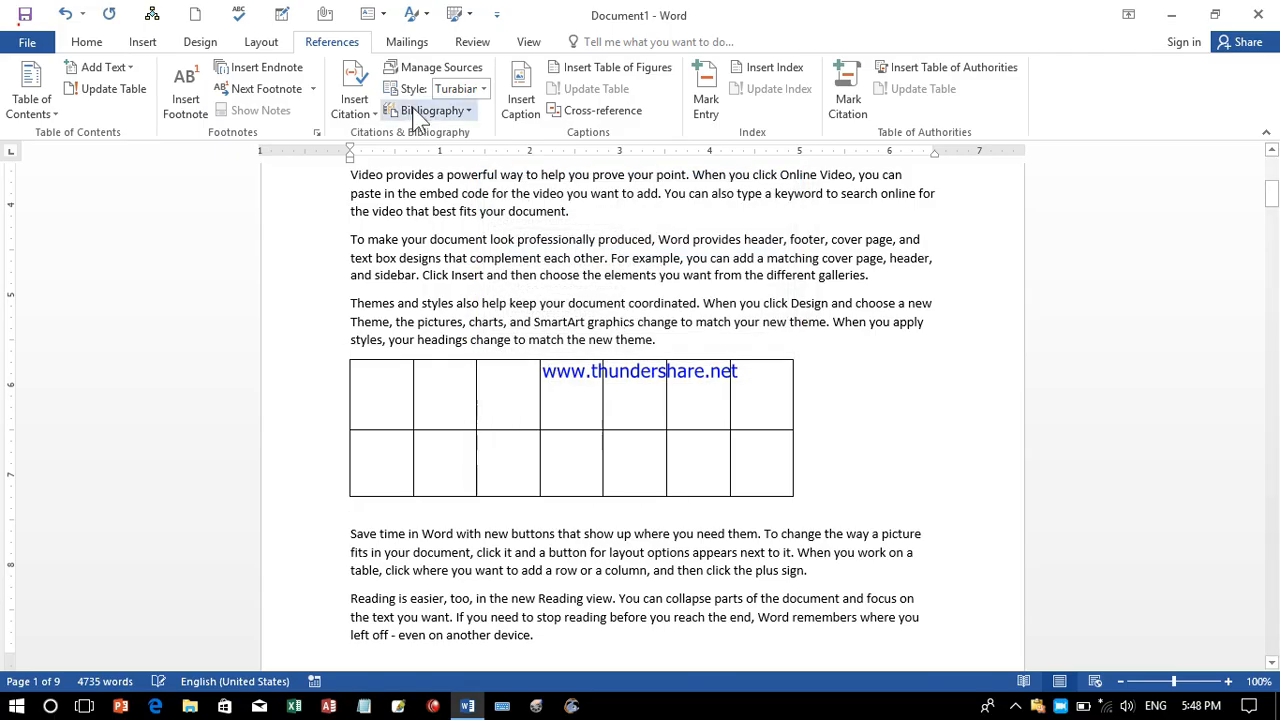
# Caption the first table as Table 1 using the Table label.
pyautogui.click(522, 105)
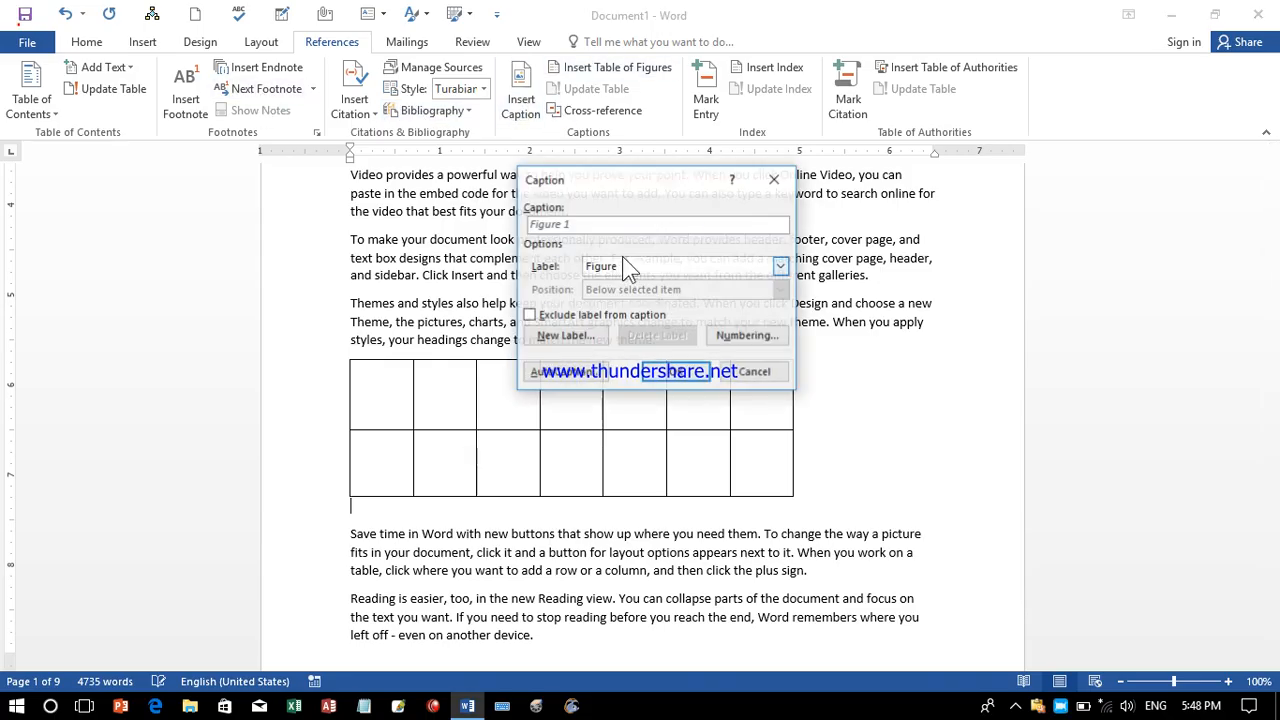
pyautogui.click(660, 266)
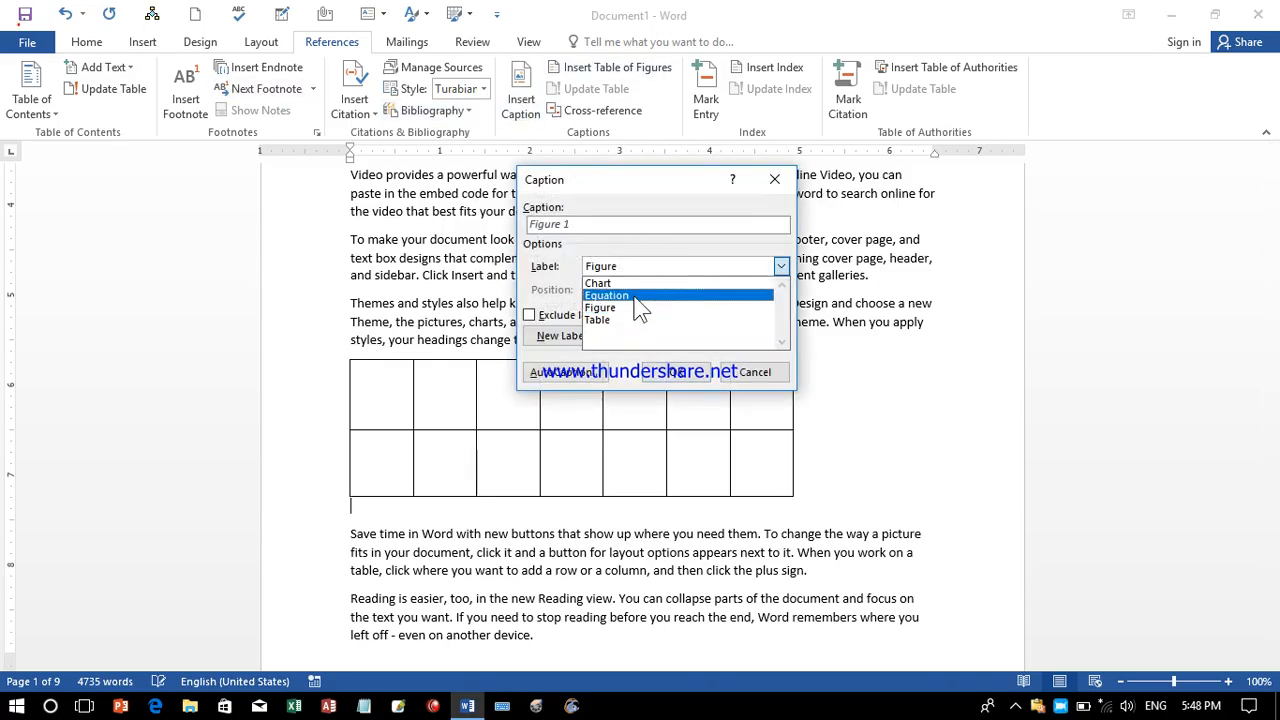
pyautogui.click(615, 321)
pyautogui.click(689, 374)
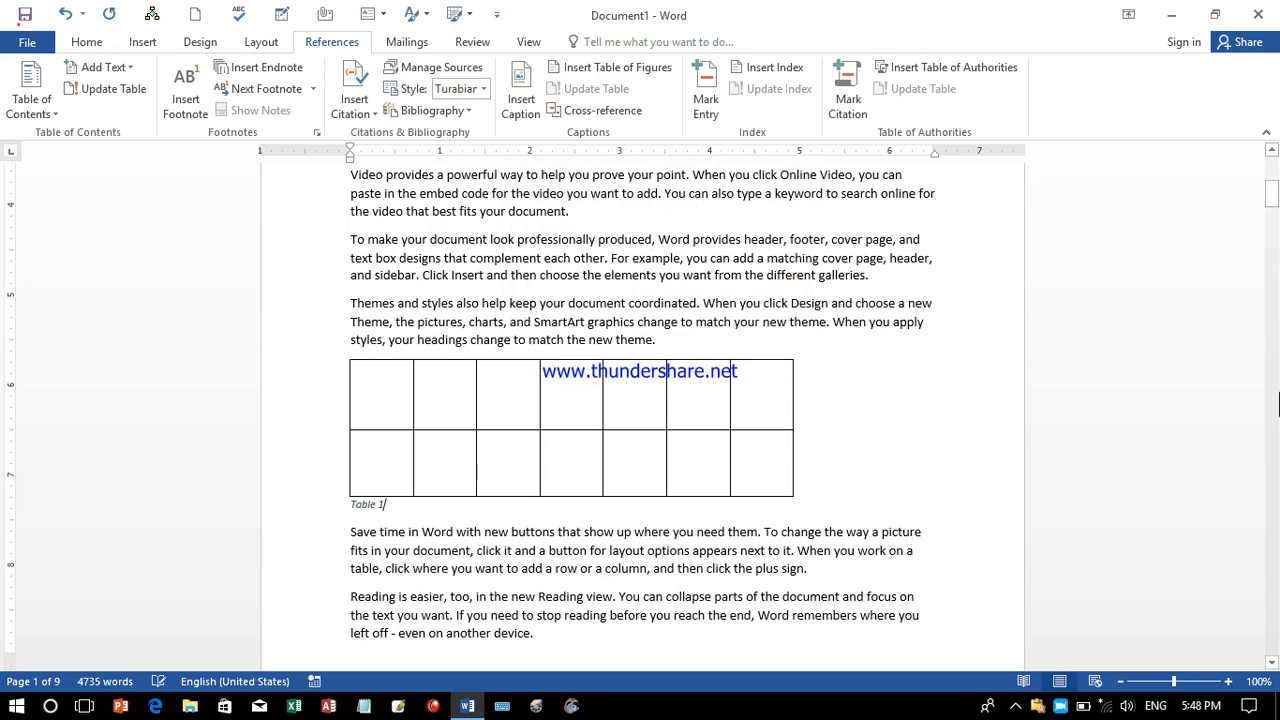
# Paste a copy of the table after the 'another device.' paragraph and caption it.
pyautogui.moveTo(1271, 197); pyautogui.dragTo(1274, 288)
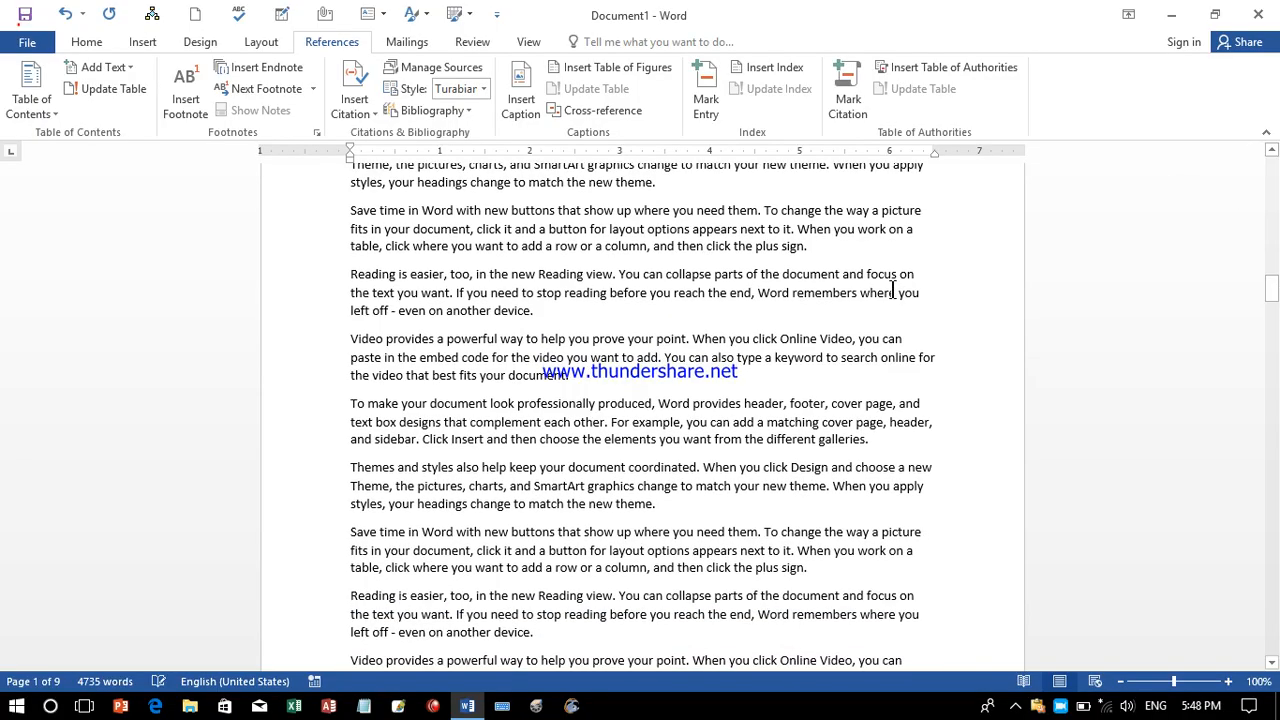
pyautogui.click(620, 317)
pyautogui.press('Return')
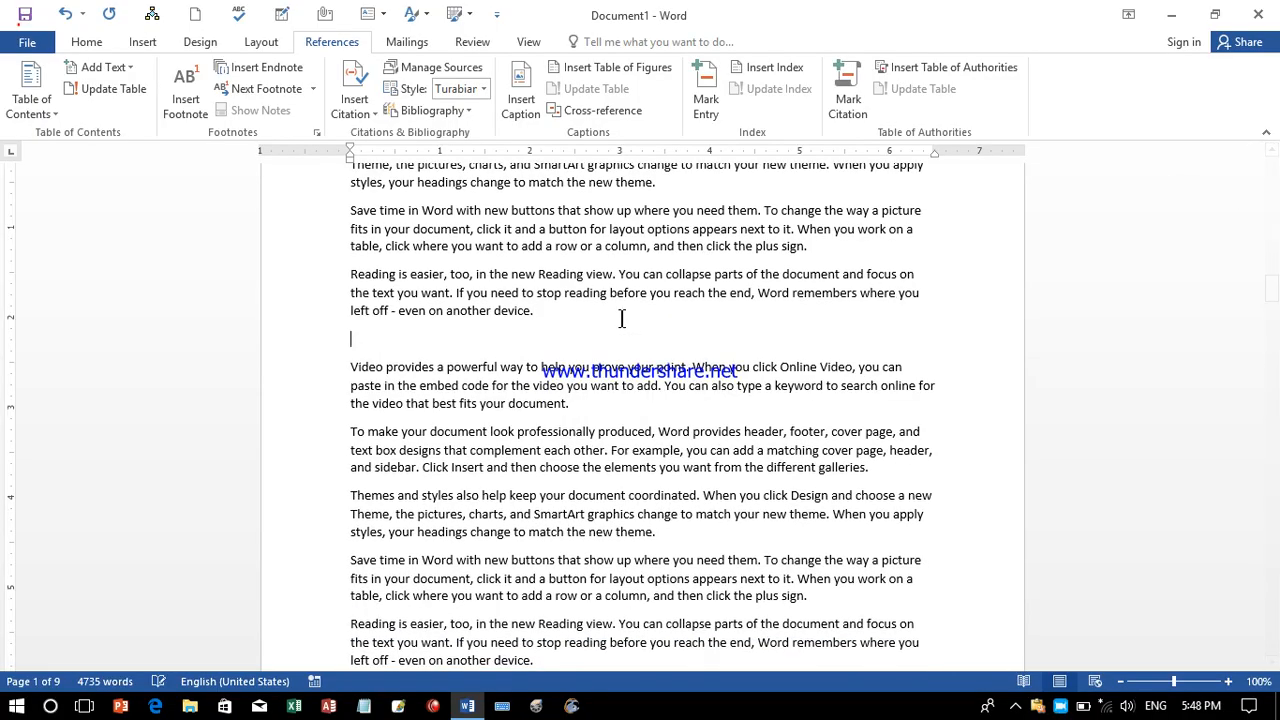
pyautogui.hotkey('ctrl', 'v')
pyautogui.click(524, 126)
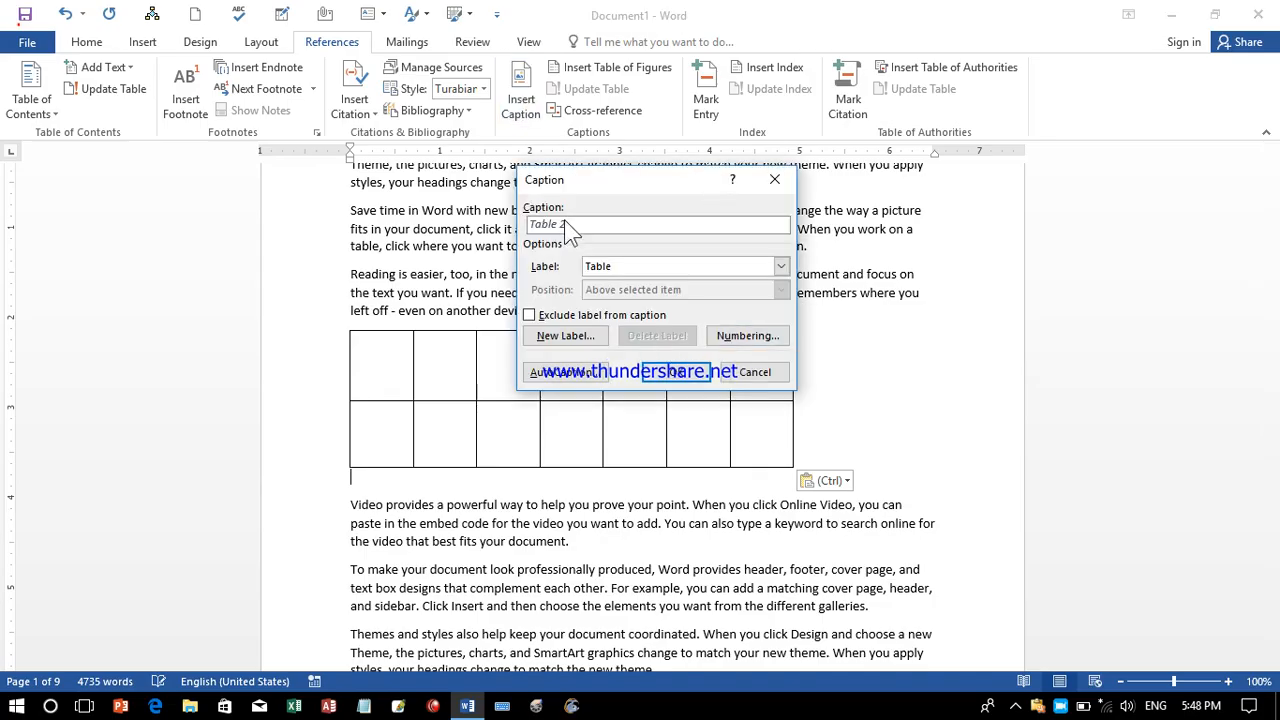
pyautogui.click(677, 378)
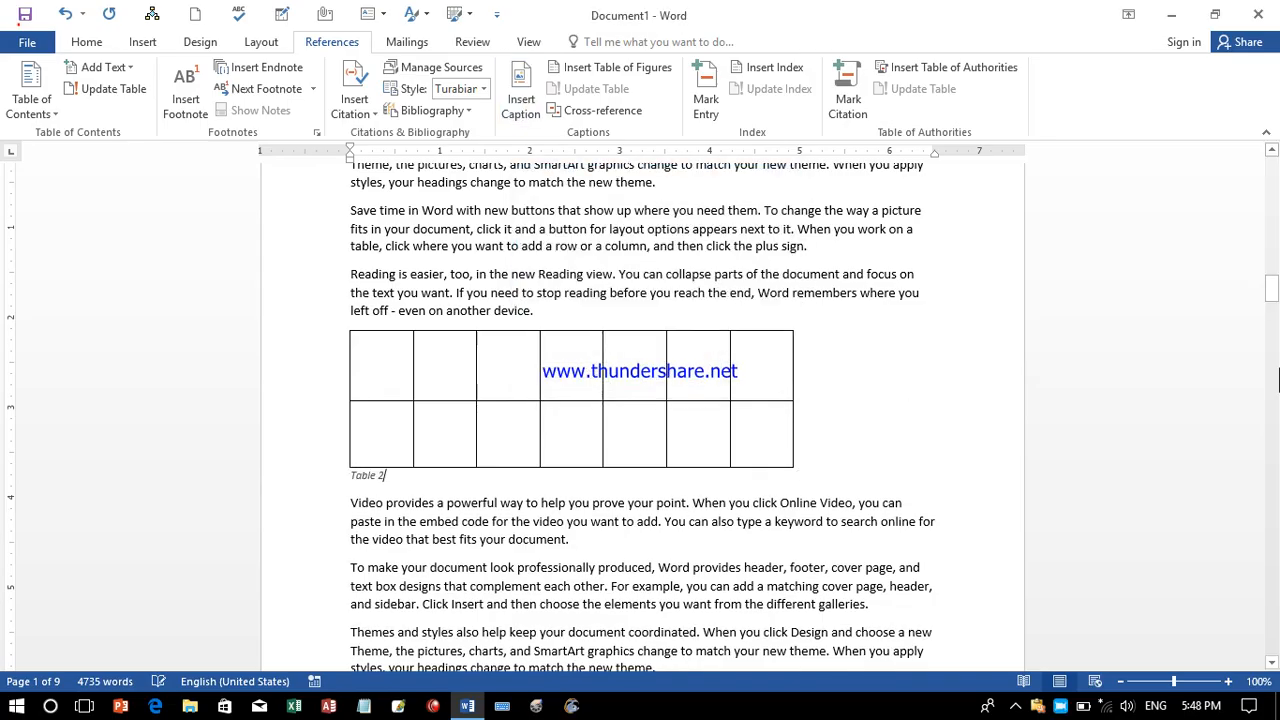
# Start a new paragraph lower down, undo a misplaced Table 3 caption, and paste another table copy.
pyautogui.moveTo(1274, 300); pyautogui.dragTo(1274, 356)
pyautogui.click(559, 477)
pyautogui.press('Return')
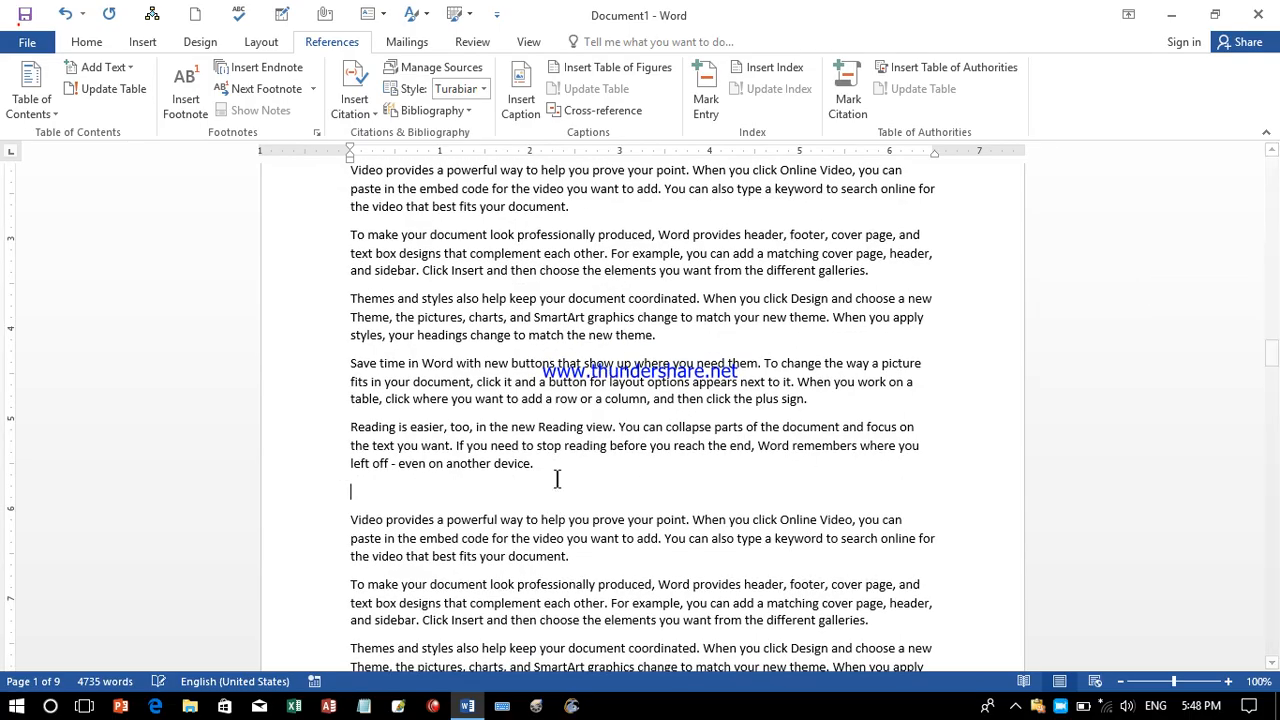
pyautogui.click(521, 112)
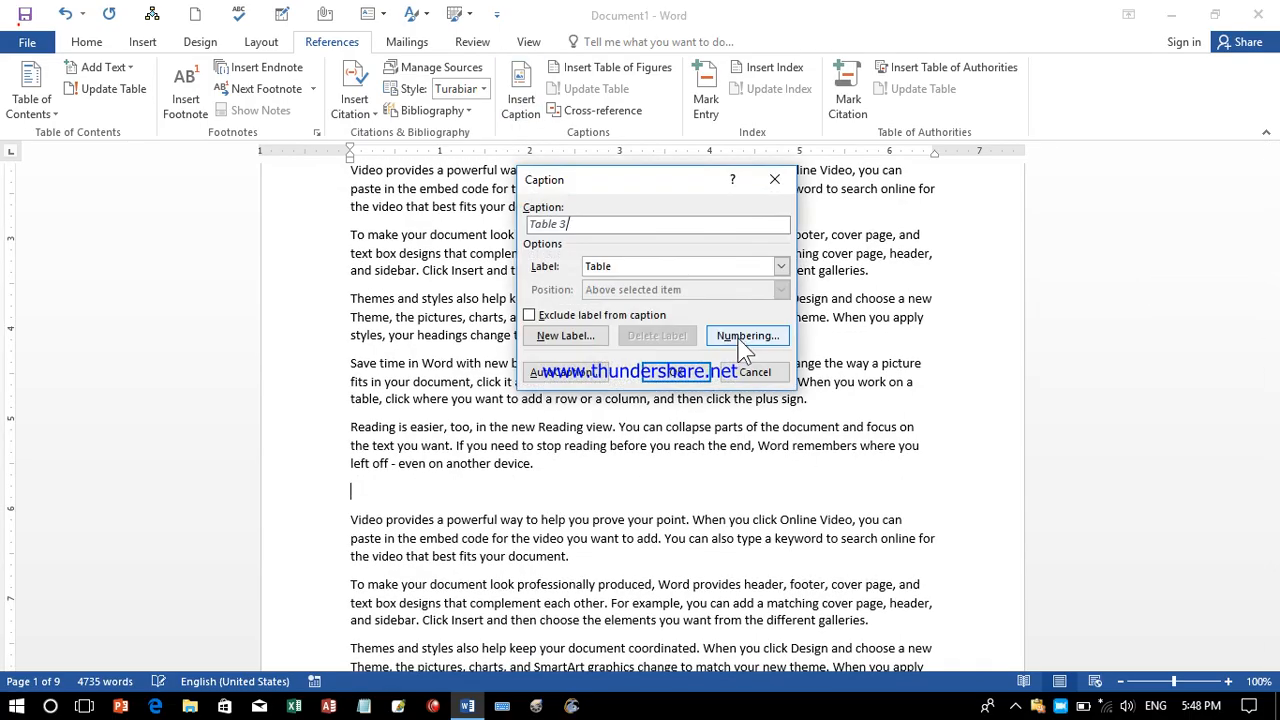
pyautogui.click(751, 372)
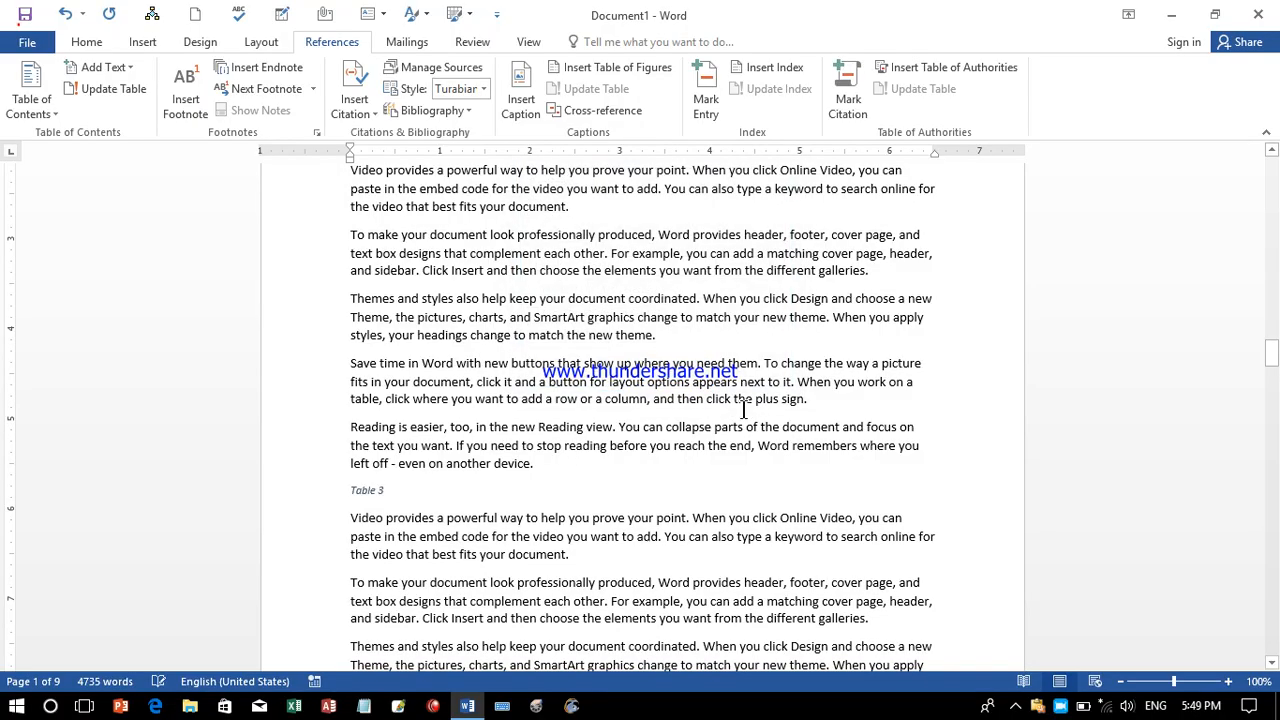
pyautogui.hotkey('ctrl', 'z')
pyautogui.hotkey('ctrl', 'v')
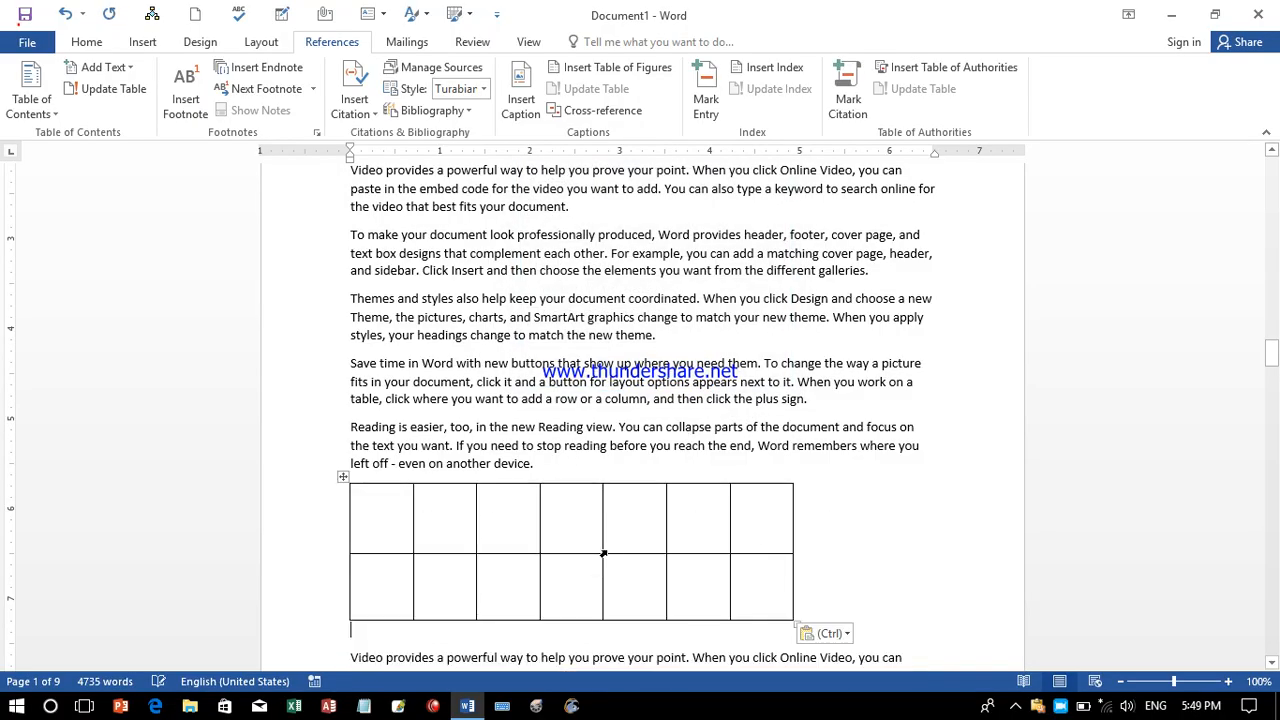
# Caption the pasted table Table 3, then paste another copy after 'theme.' captioned Table 4.
pyautogui.click(521, 100)
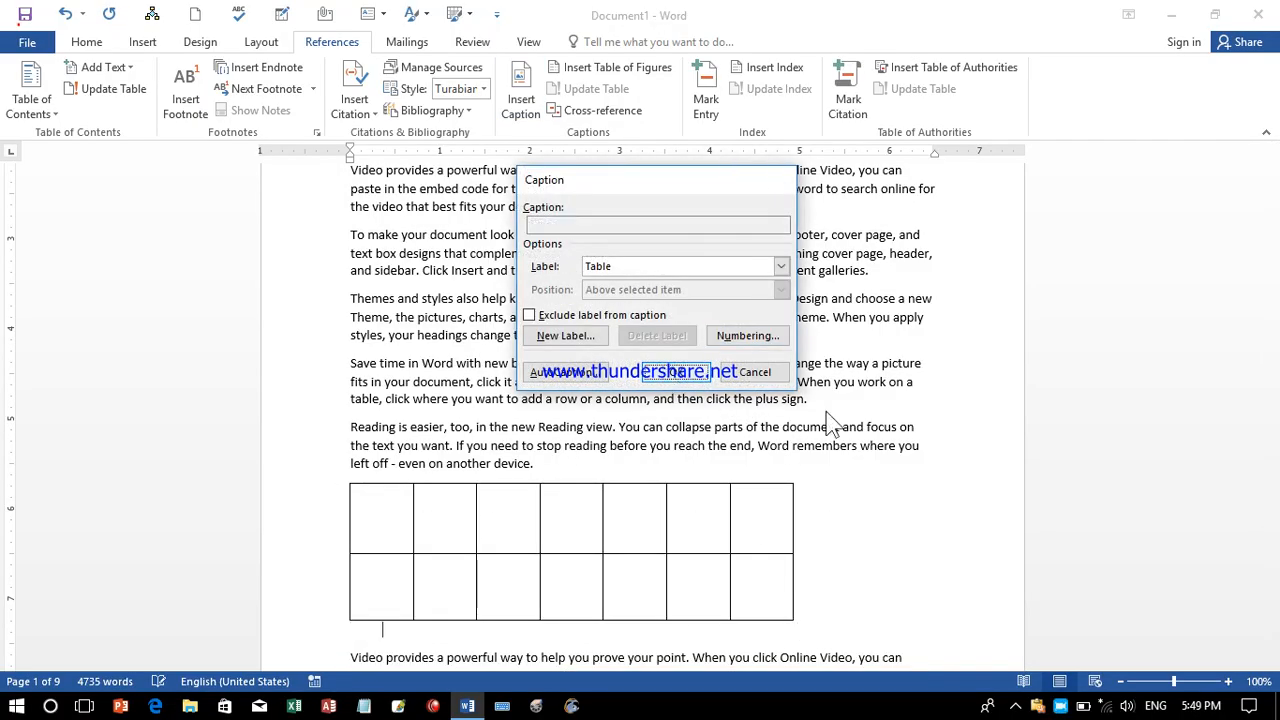
pyautogui.click(697, 370)
pyautogui.moveTo(1271, 355); pyautogui.dragTo(1271, 422)
pyautogui.click(720, 399)
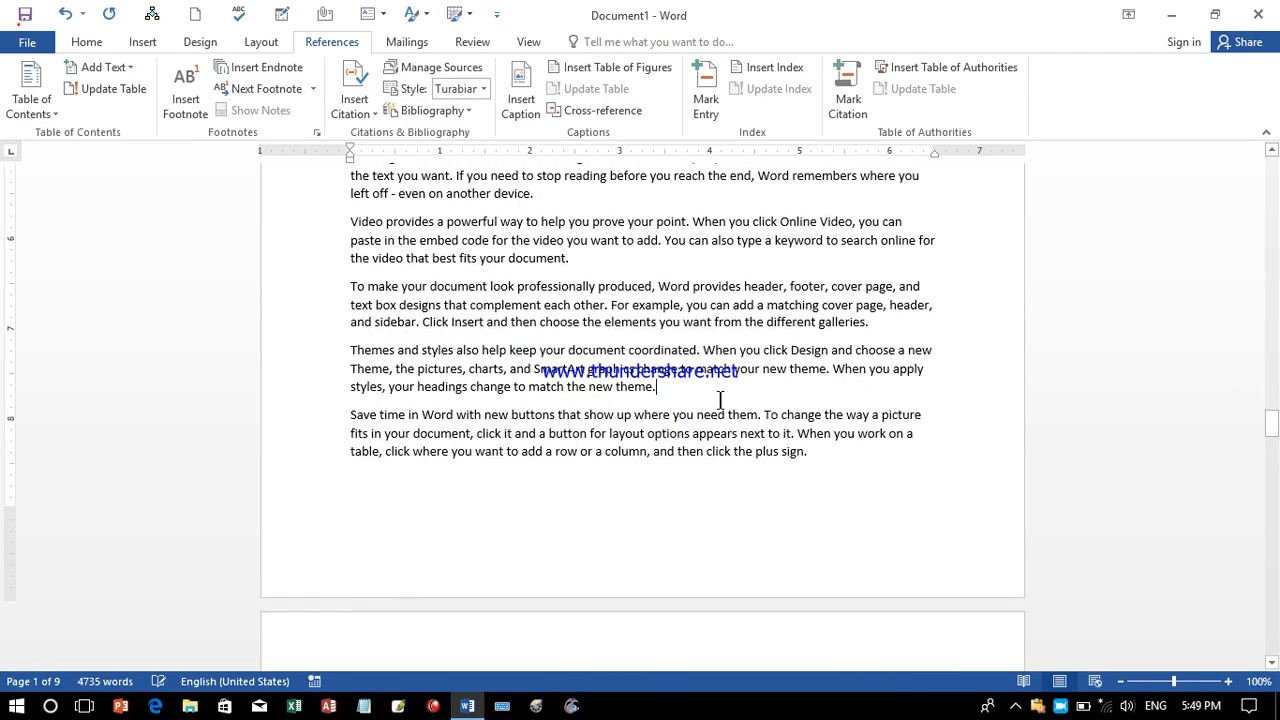
pyautogui.press('Return')
pyautogui.hotkey('ctrl', 'v')
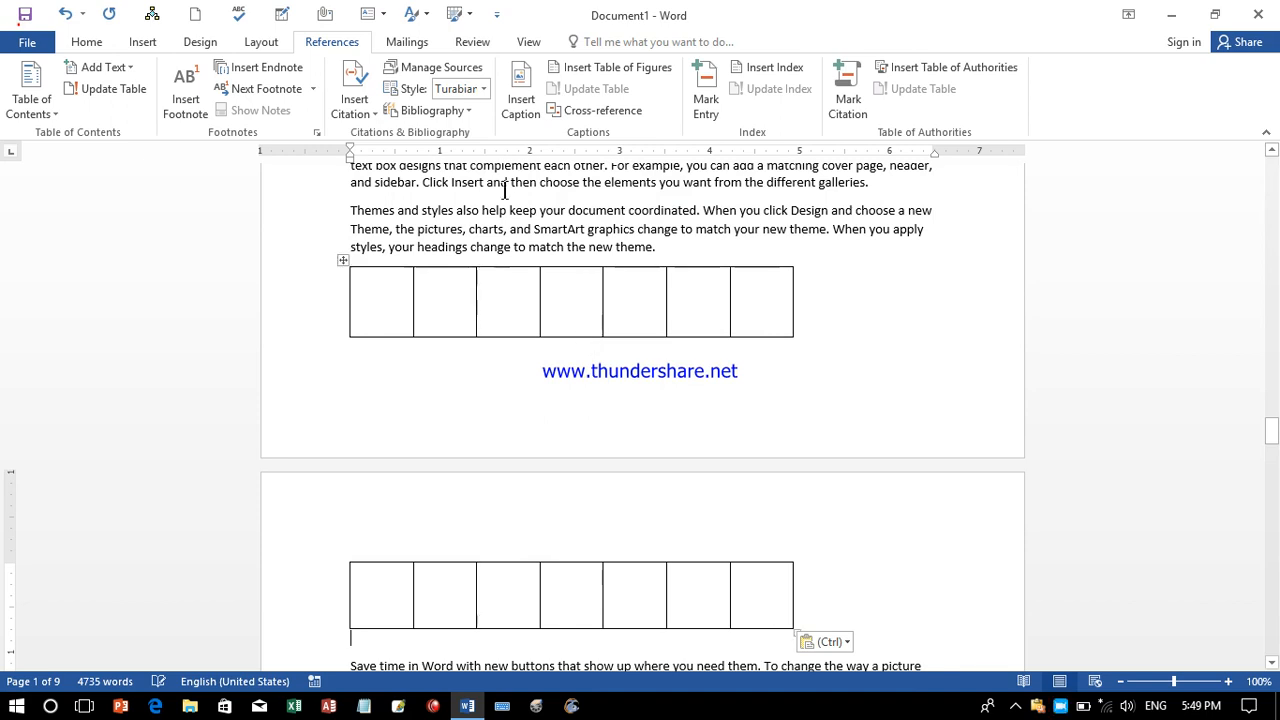
pyautogui.click(521, 100)
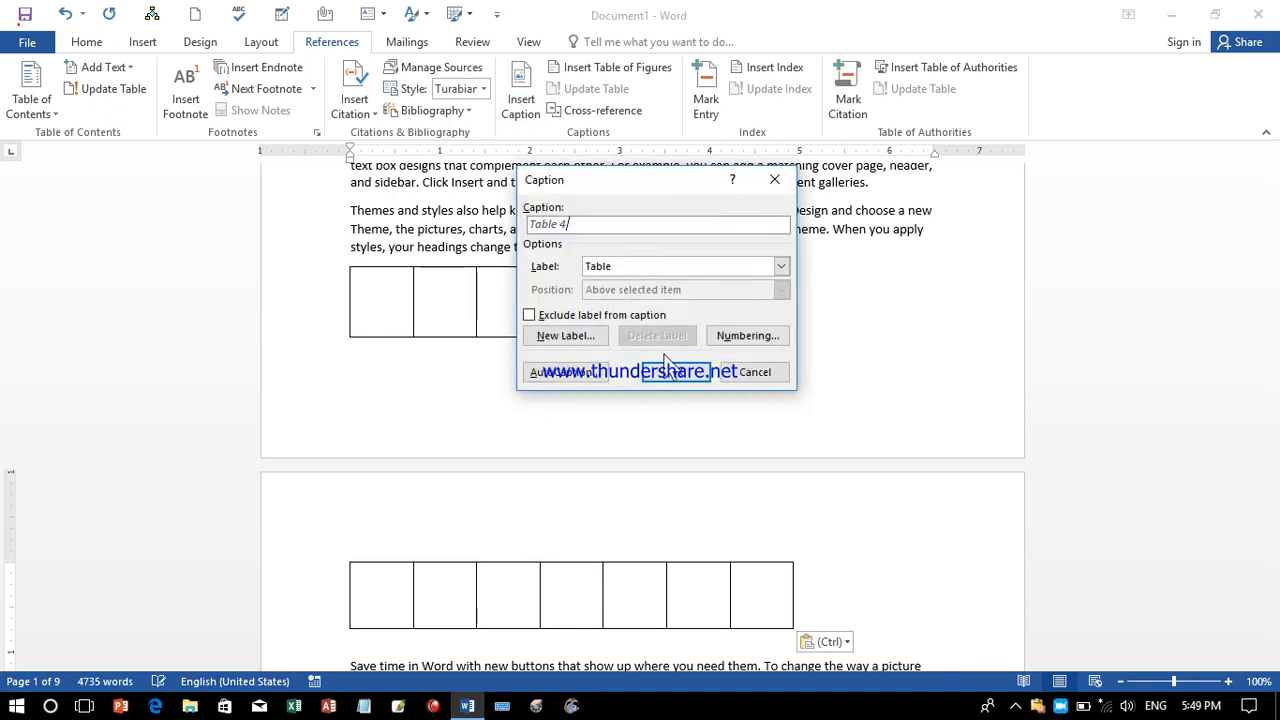
pyautogui.click(663, 371)
# Paste another empty table on a new line after 'document.' and caption it Table 5.
pyautogui.moveTo(1275, 455); pyautogui.dragTo(1271, 490)
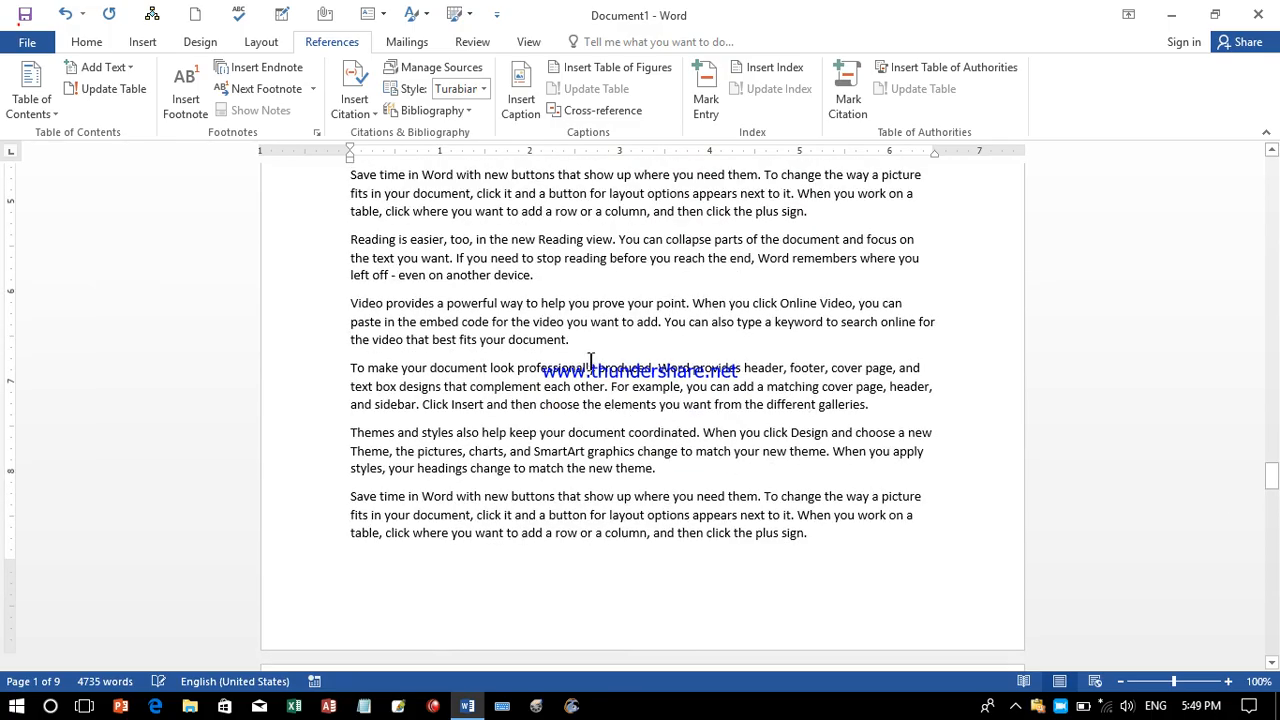
pyautogui.press('Return')
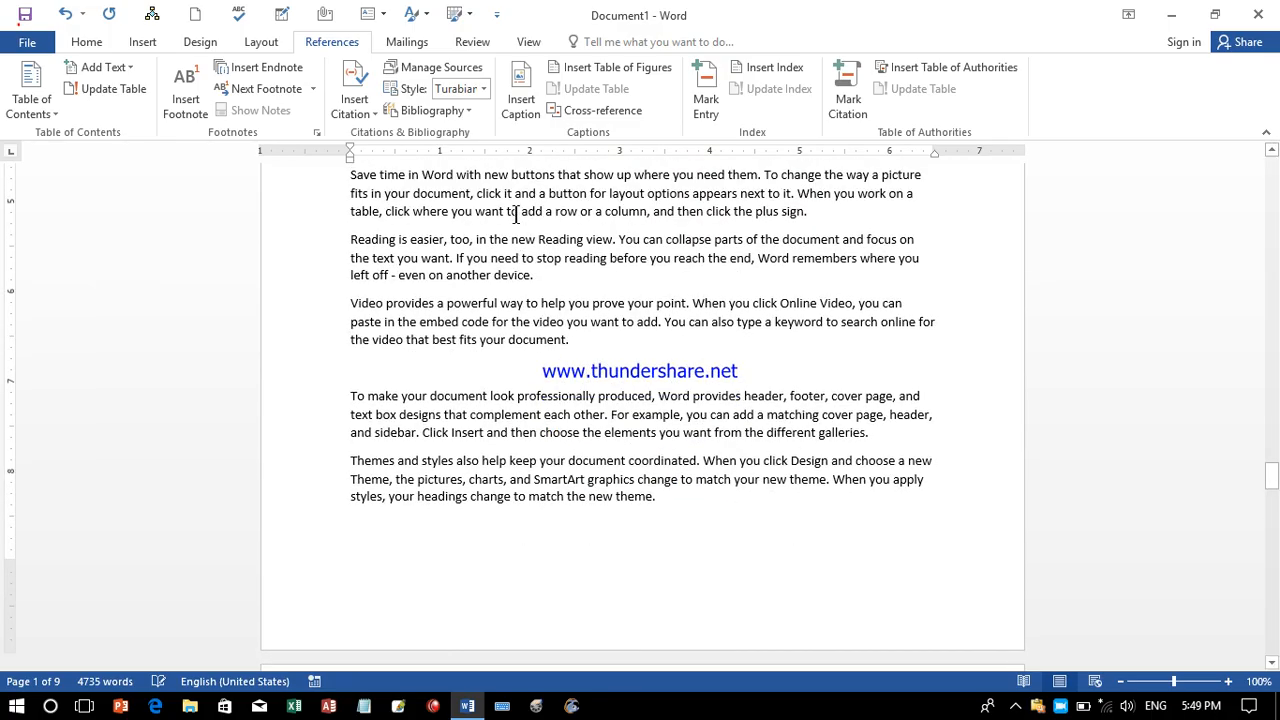
pyautogui.click(521, 100)
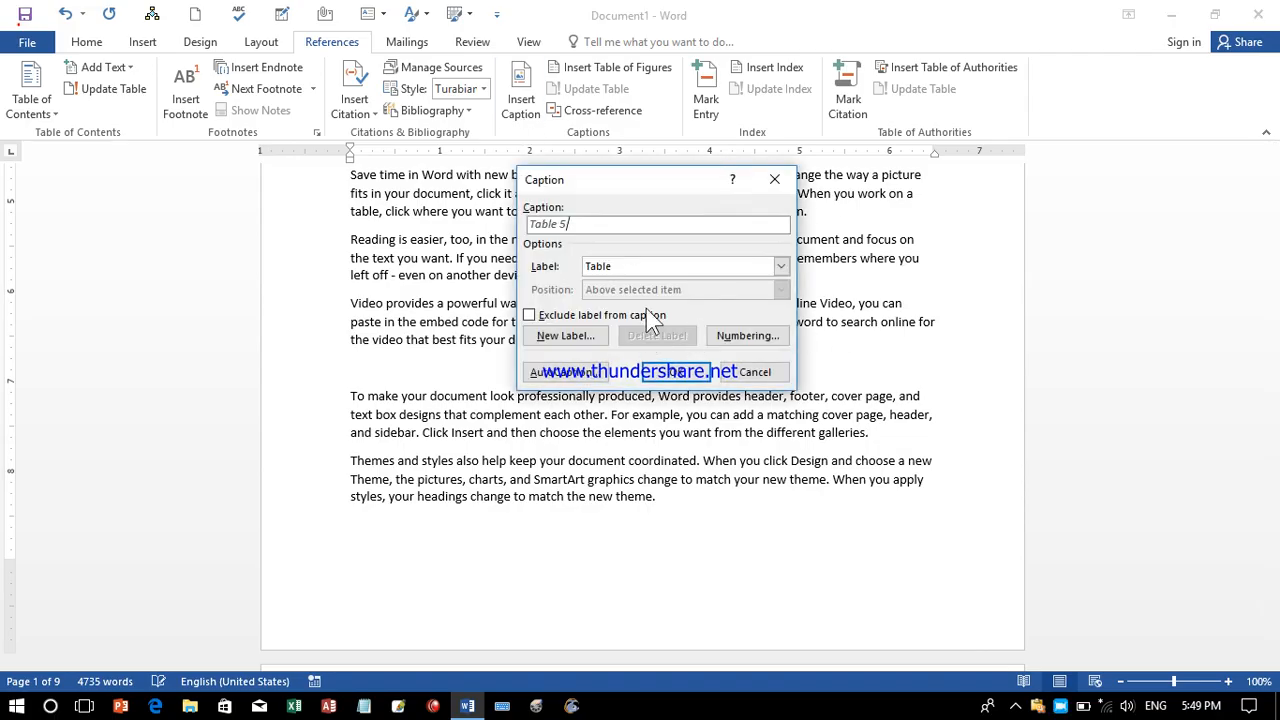
pyautogui.click(755, 372)
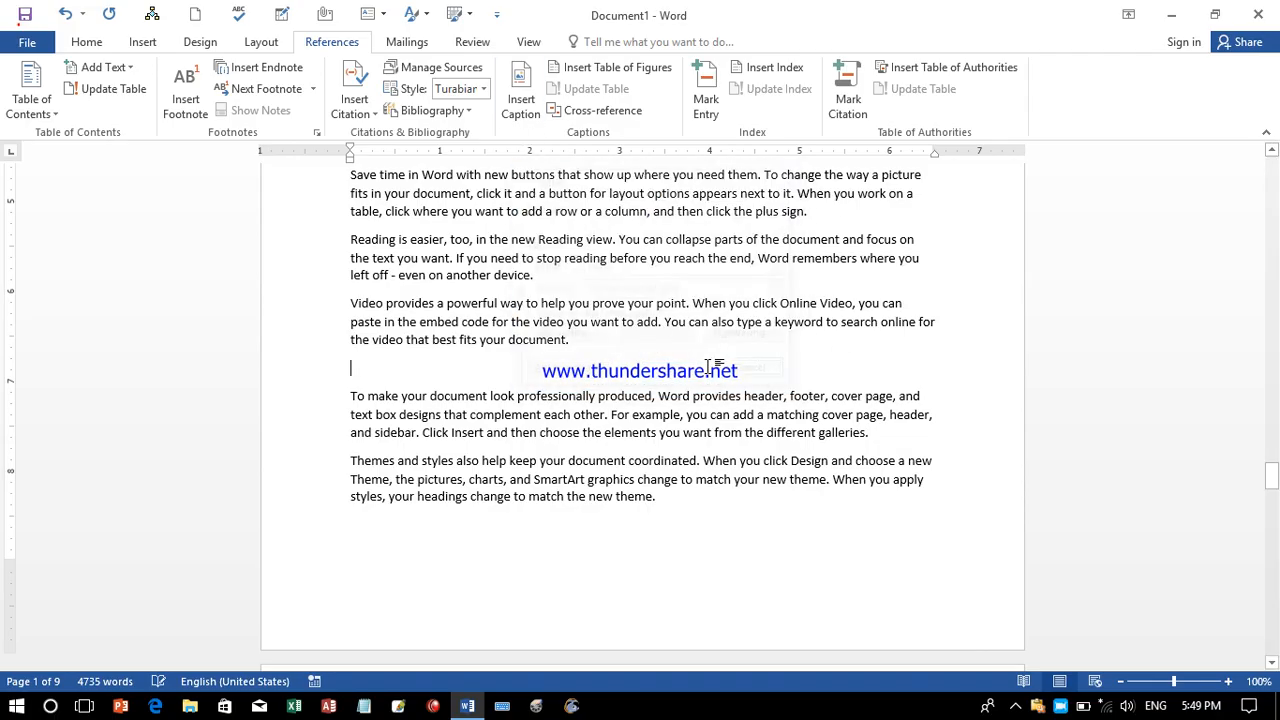
pyautogui.hotkey('ctrl', 'v')
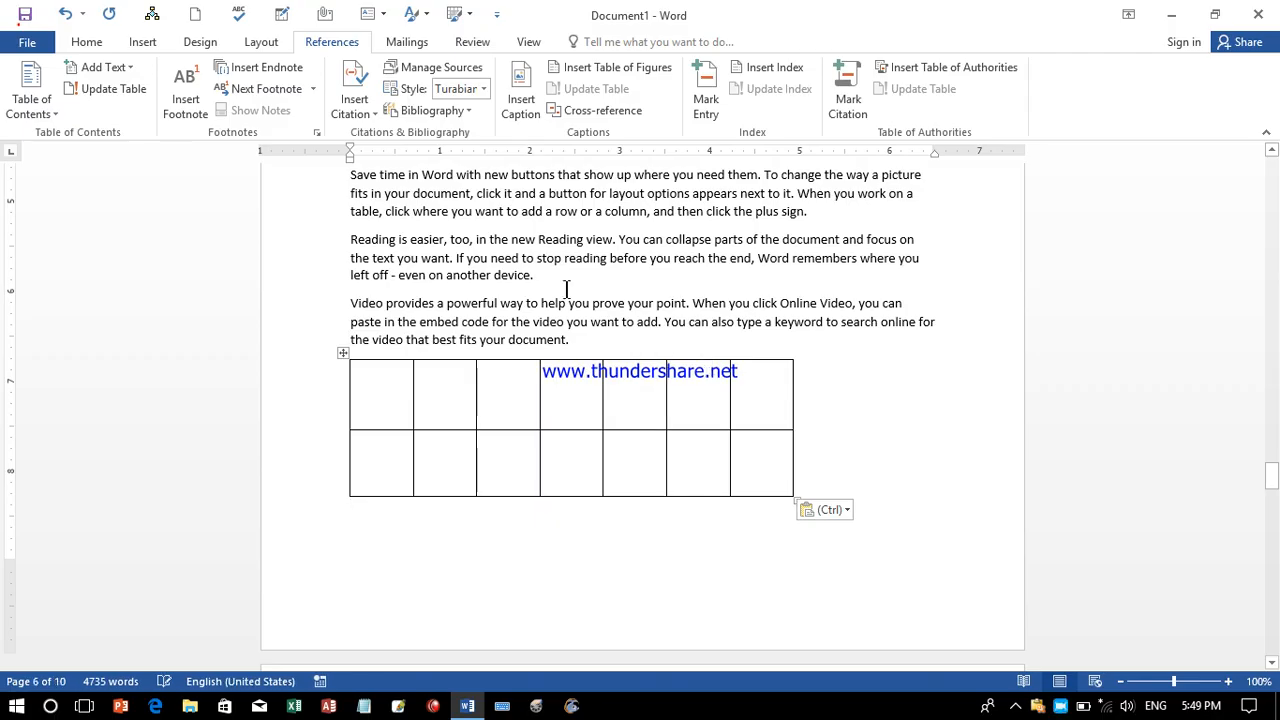
pyautogui.click(520, 98)
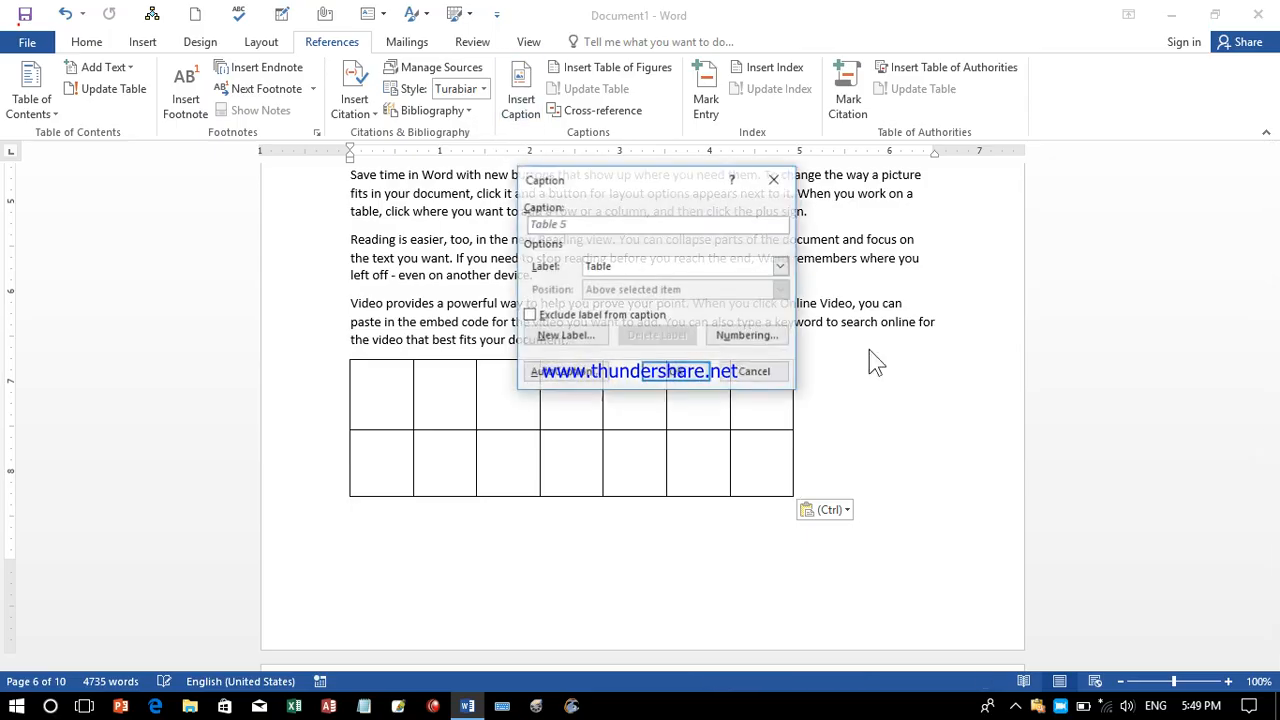
pyautogui.click(683, 372)
pyautogui.moveTo(1275, 460); pyautogui.dragTo(1272, 641)
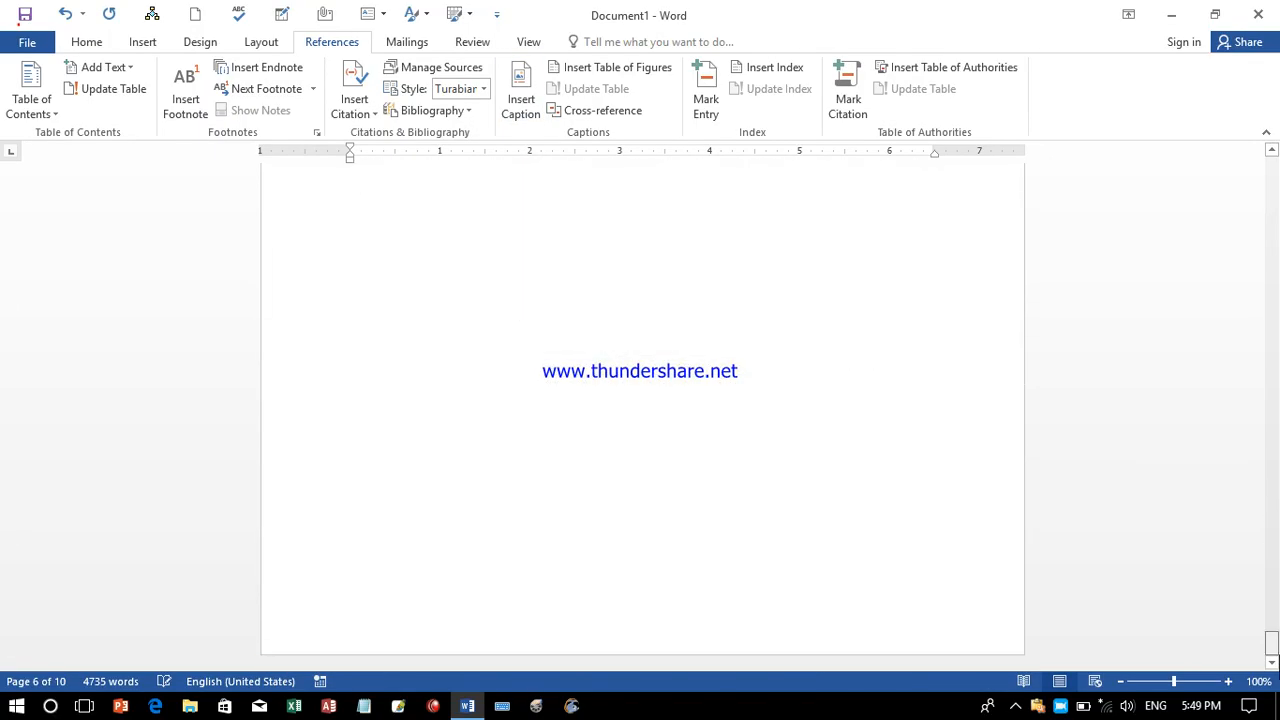
# Insert a Formal-format table of figures using the Table caption label at the document end.
pyautogui.click(520, 282)
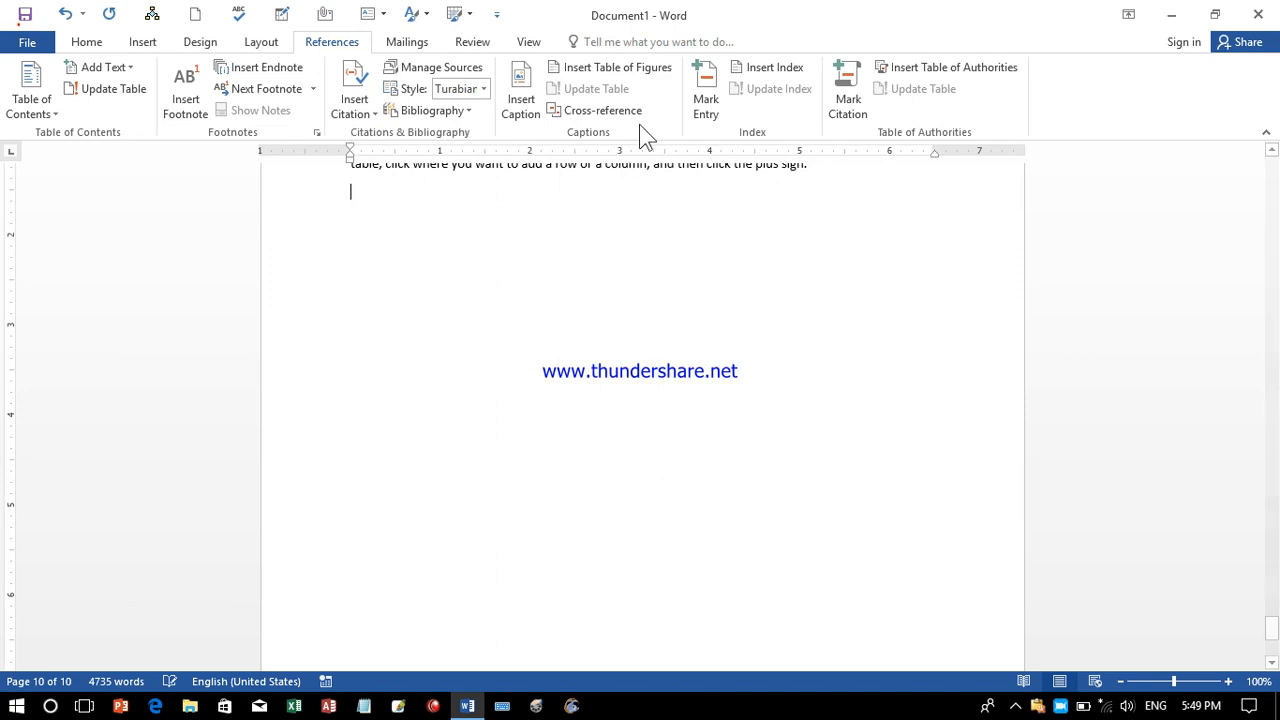
pyautogui.click(614, 72)
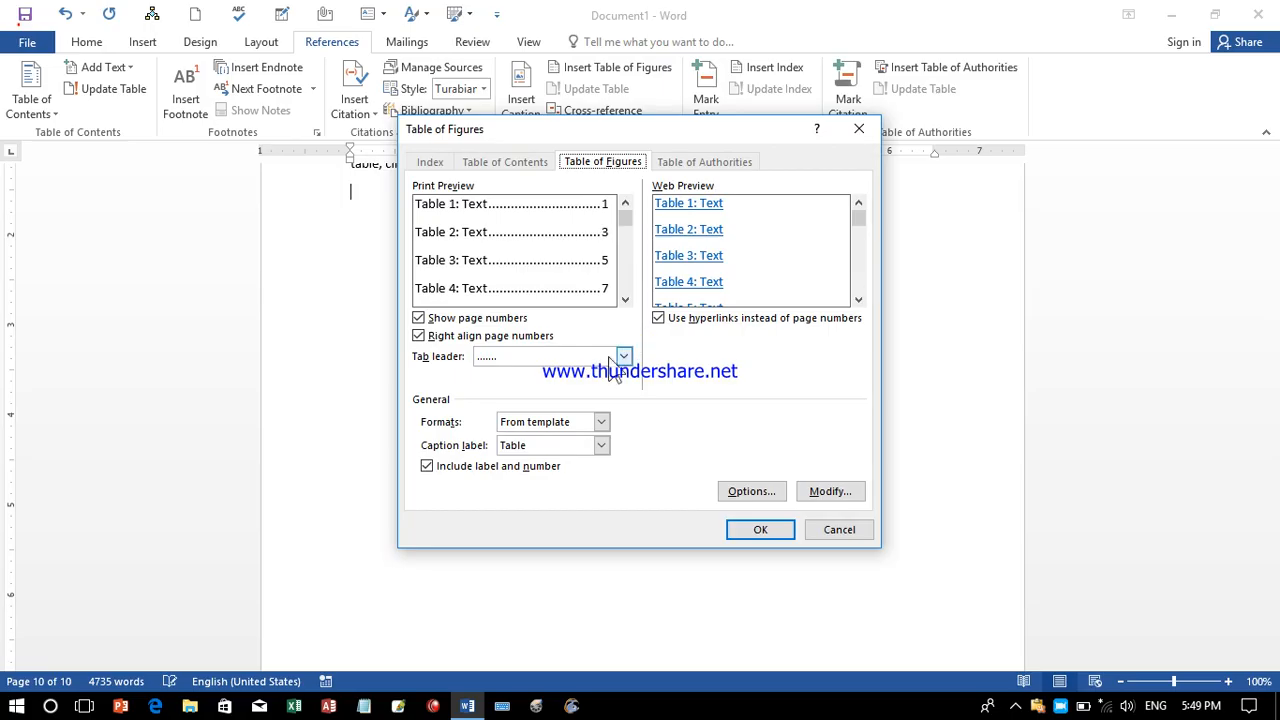
pyautogui.click(601, 445)
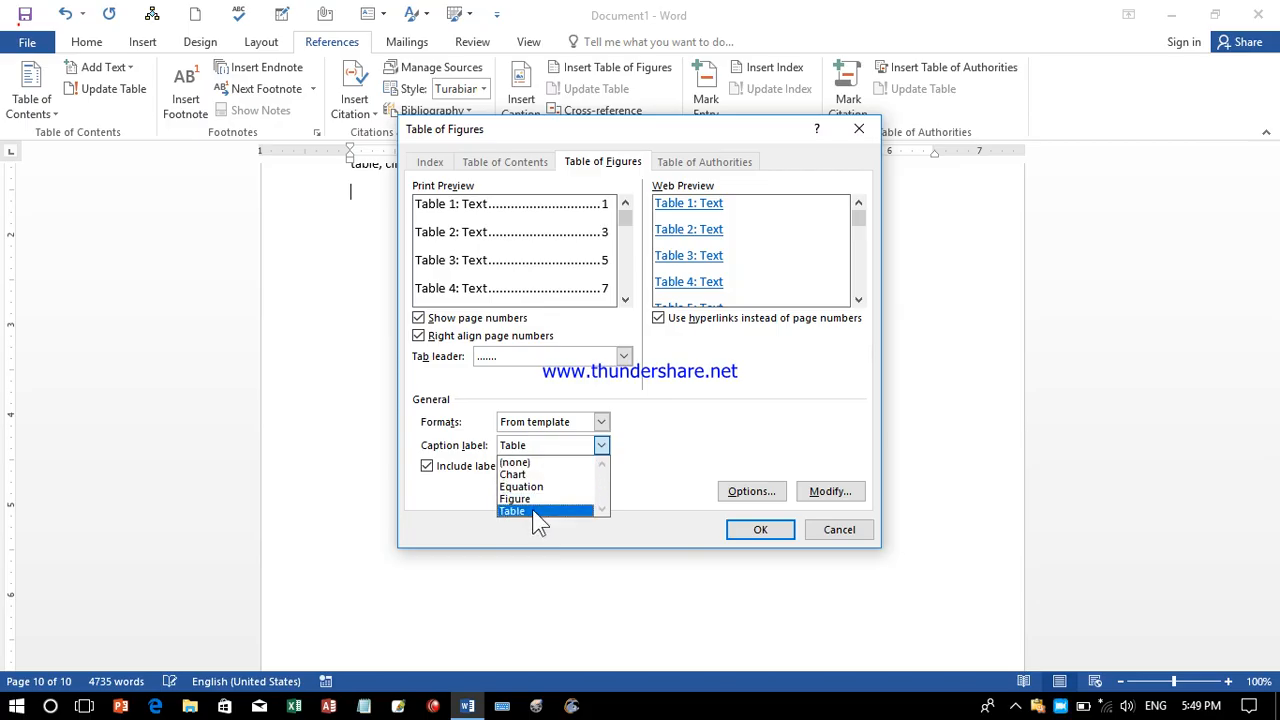
pyautogui.click(533, 511)
pyautogui.click(566, 447)
pyautogui.click(534, 510)
pyautogui.click(601, 422)
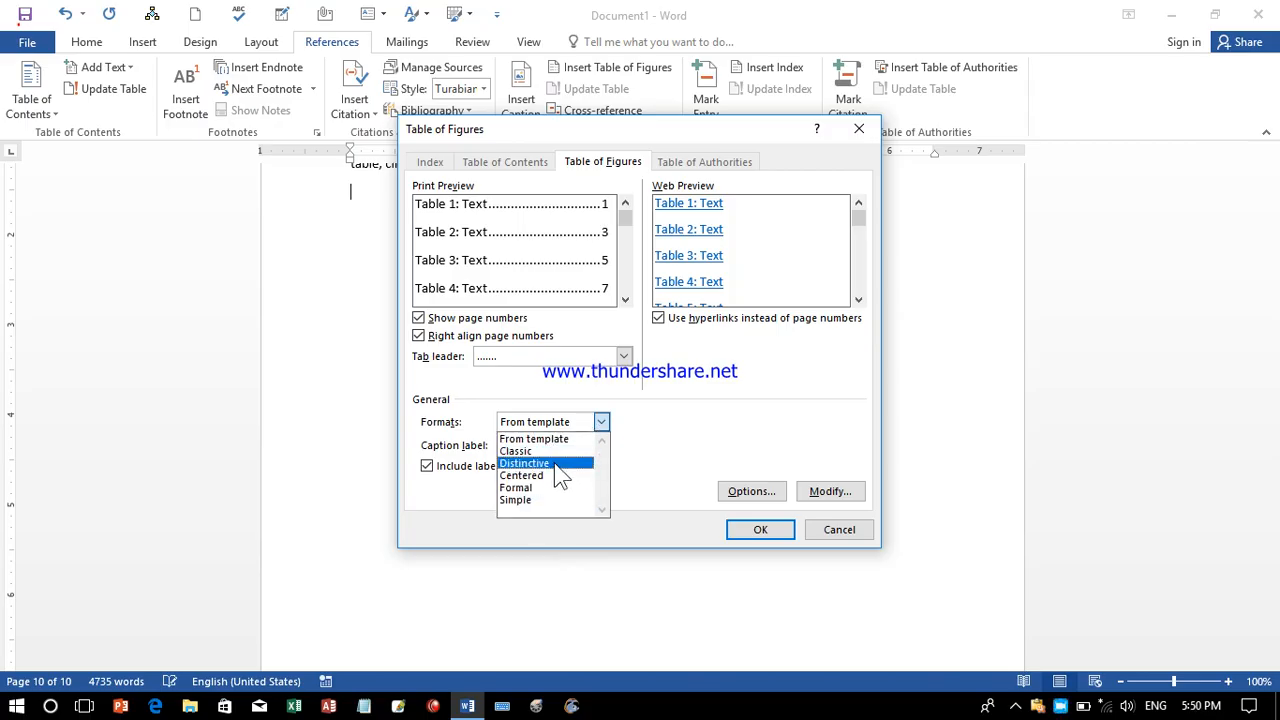
pyautogui.click(556, 451)
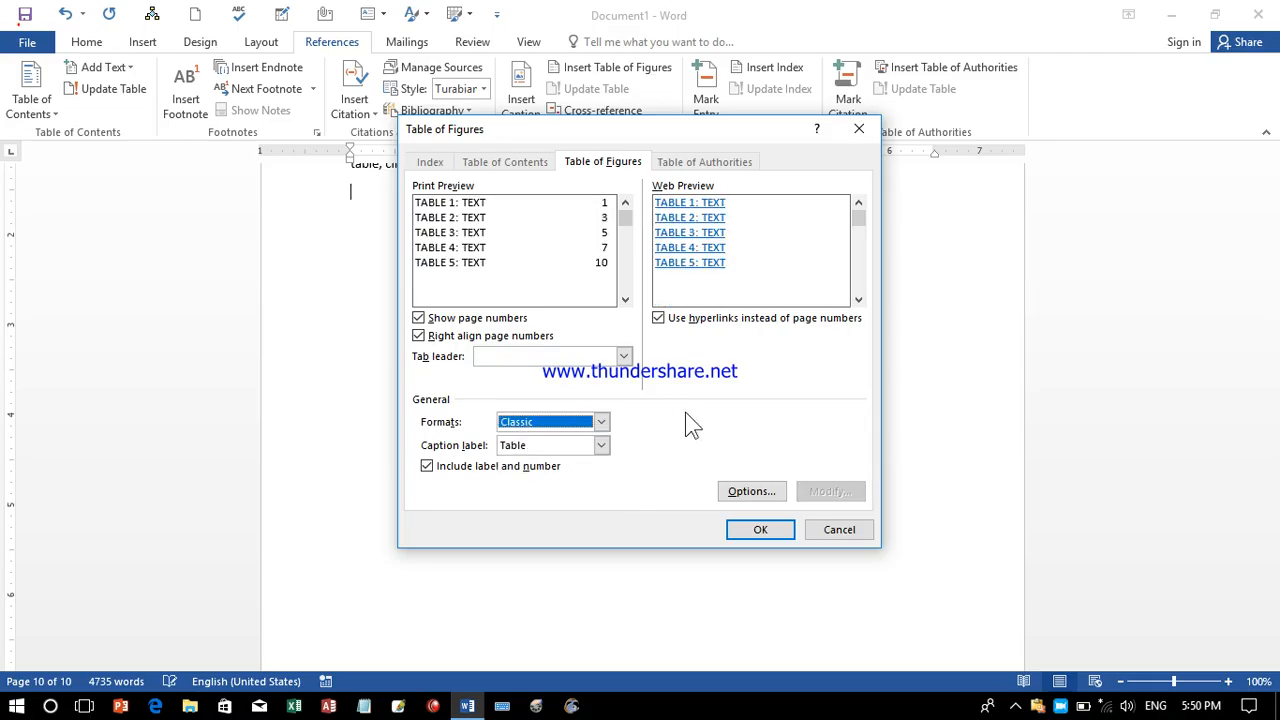
pyautogui.click(602, 424)
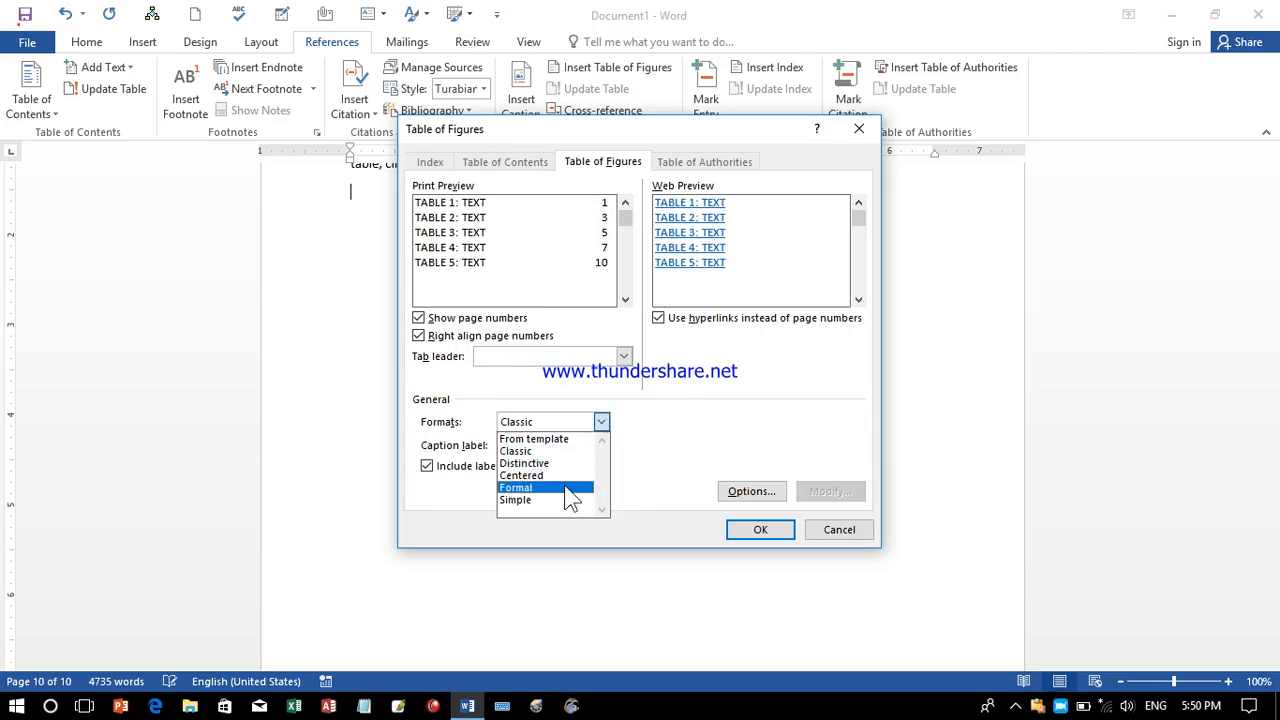
pyautogui.click(569, 489)
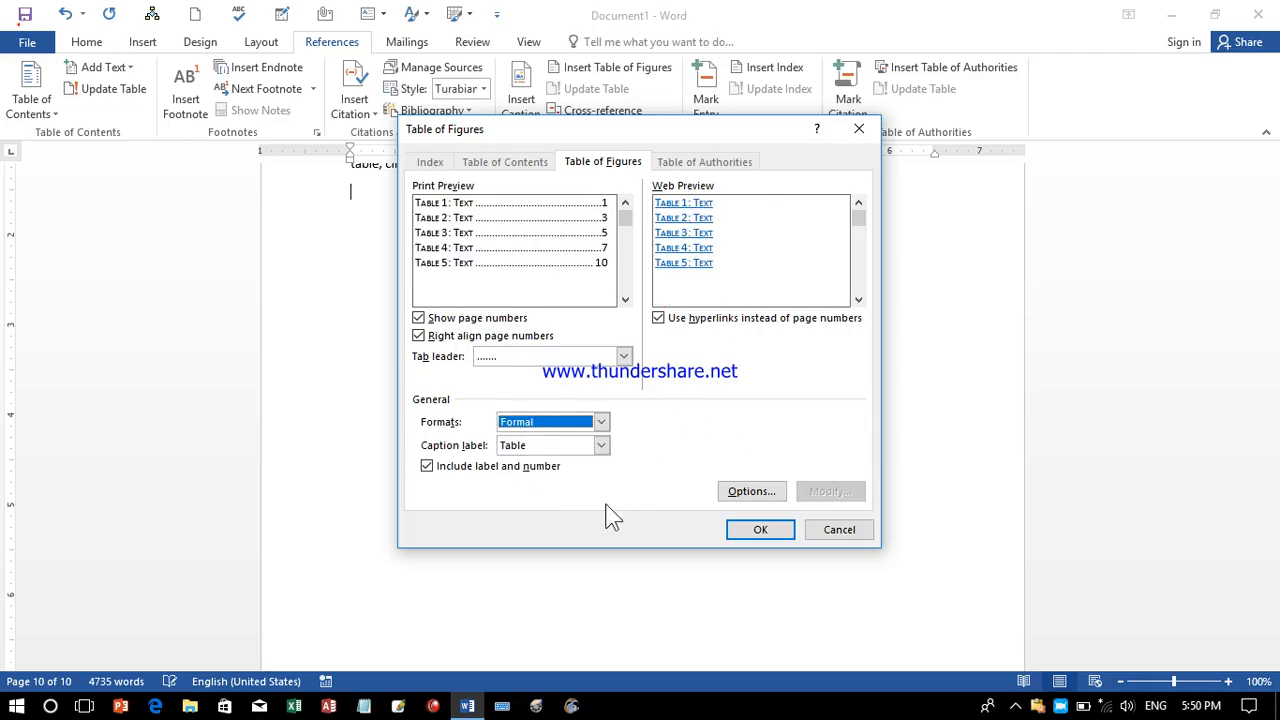
pyautogui.click(775, 530)
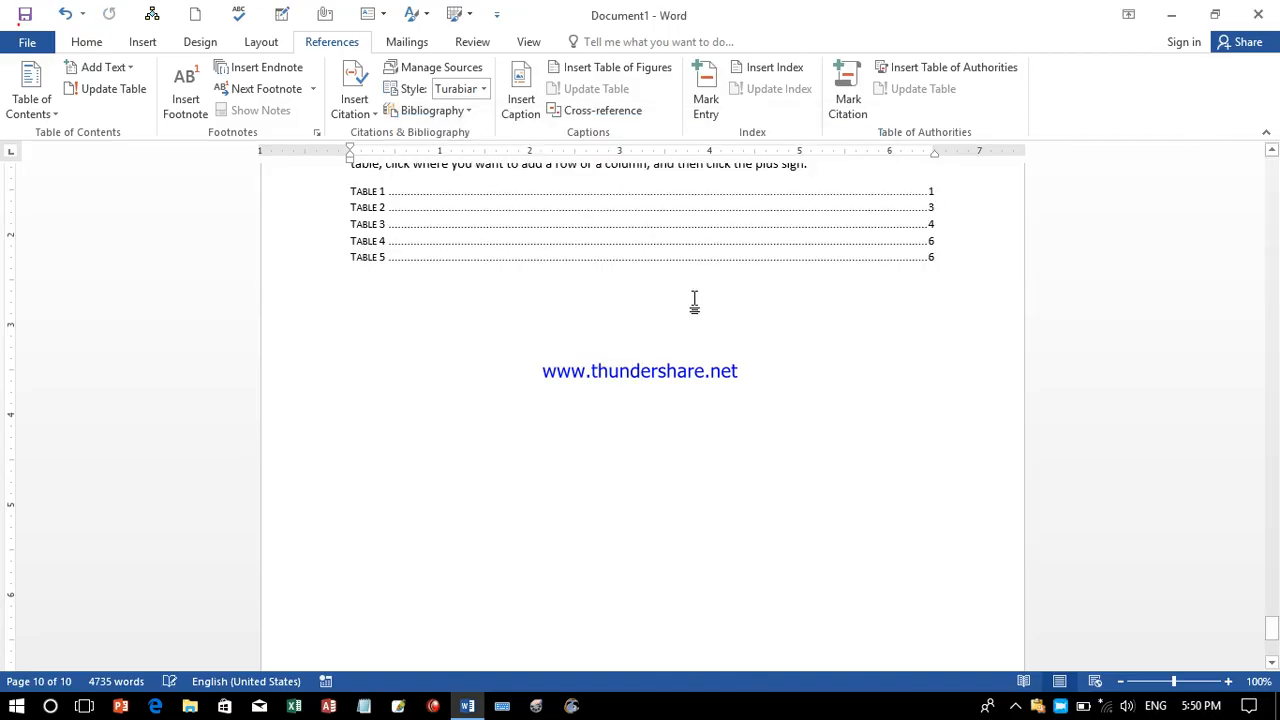
# Follow the Table 3 and Table 4 entries to their captions, then scroll back up to page 9.
pyautogui.click(1272, 151)
pyautogui.scroll(2, 1272, 151)
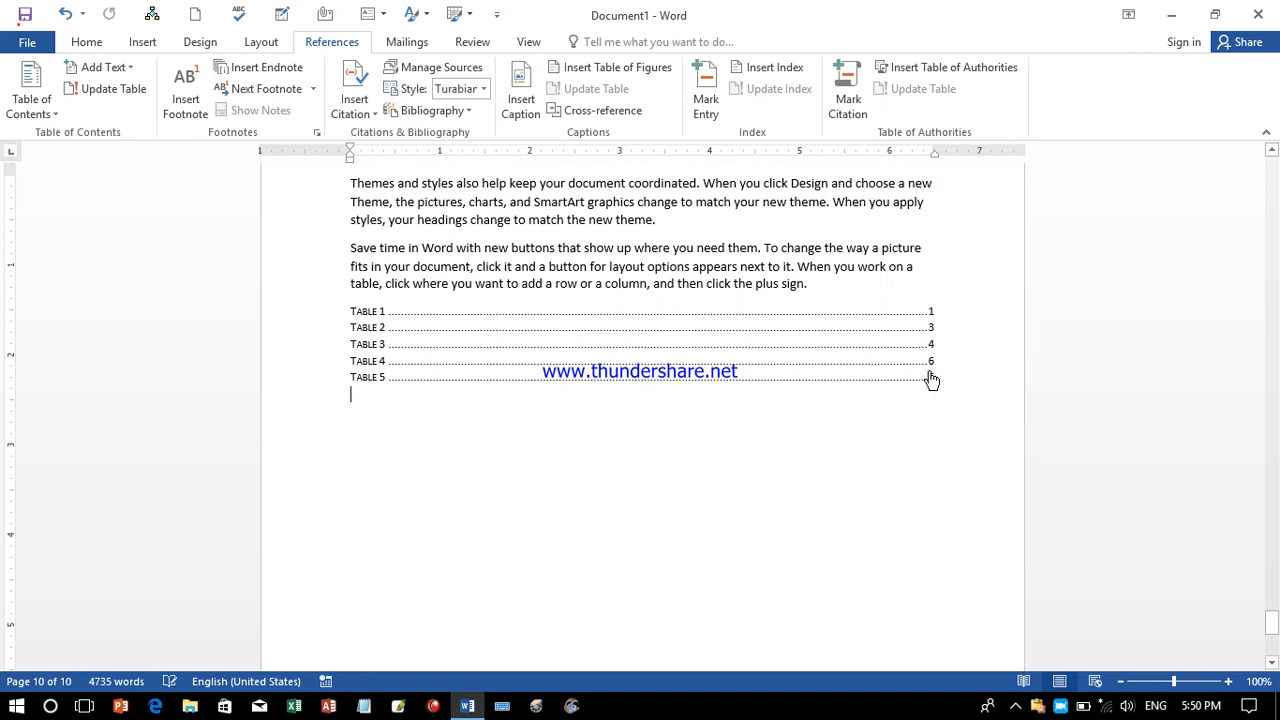
pyautogui.click(392, 346)
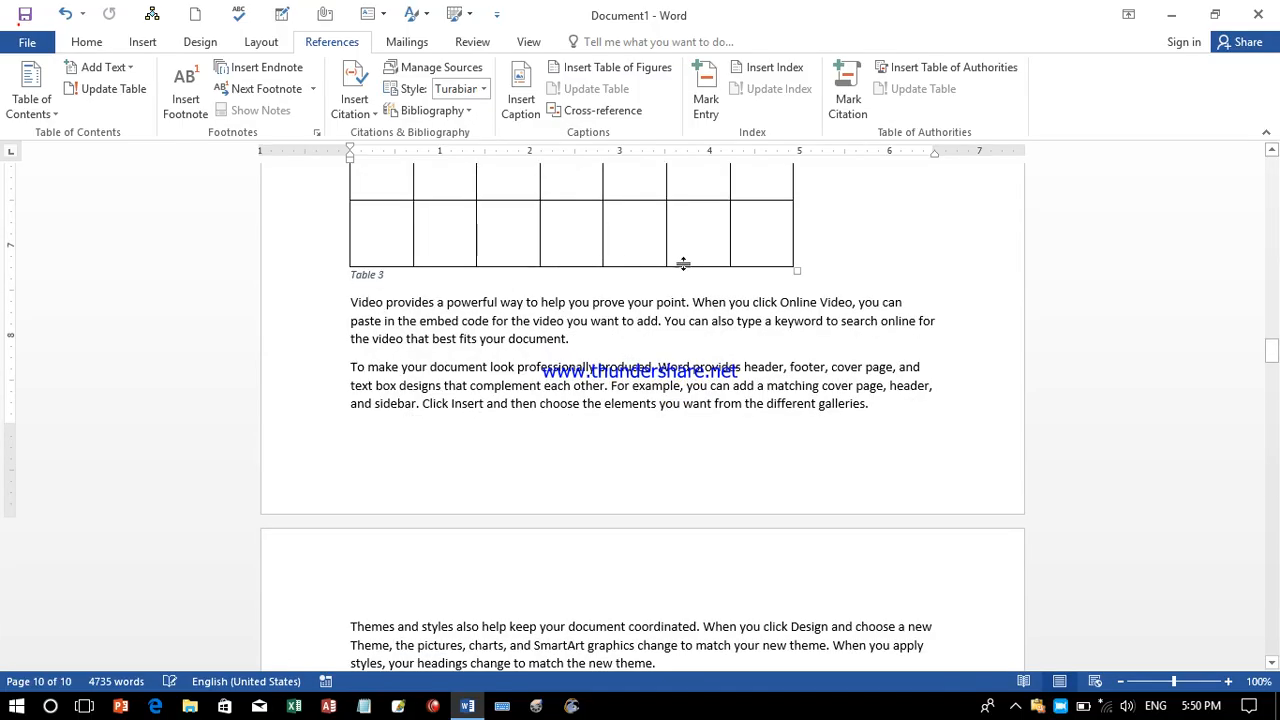
pyautogui.moveTo(1273, 358); pyautogui.dragTo(1272, 625)
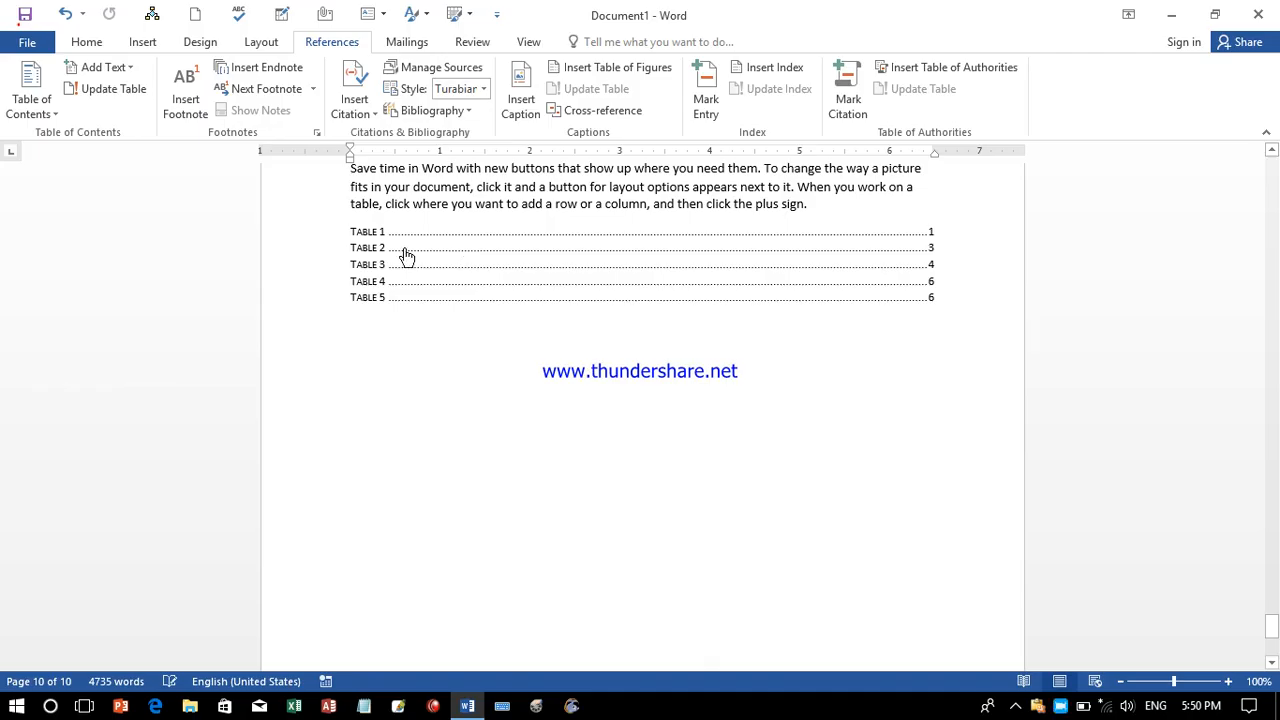
pyautogui.keyDown('ctrl'); pyautogui.click(403, 289); pyautogui.keyUp('ctrl')
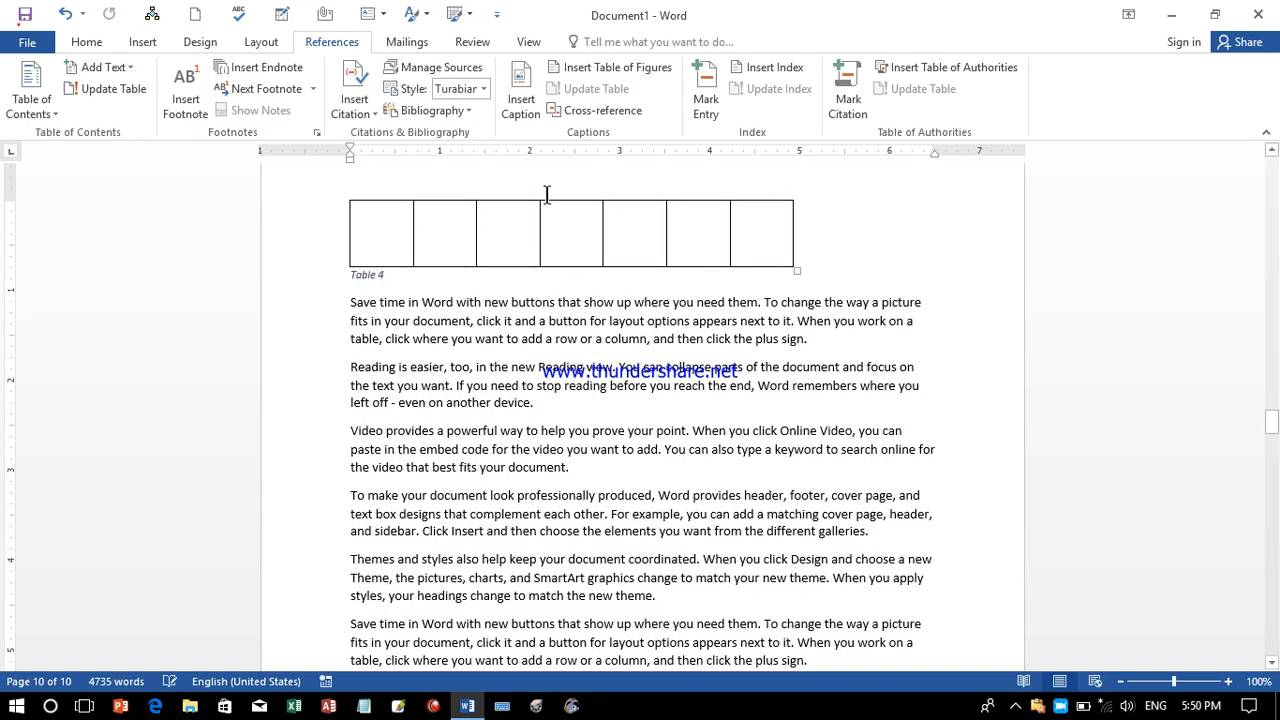
pyautogui.moveTo(1271, 422); pyautogui.dragTo(1274, 628)
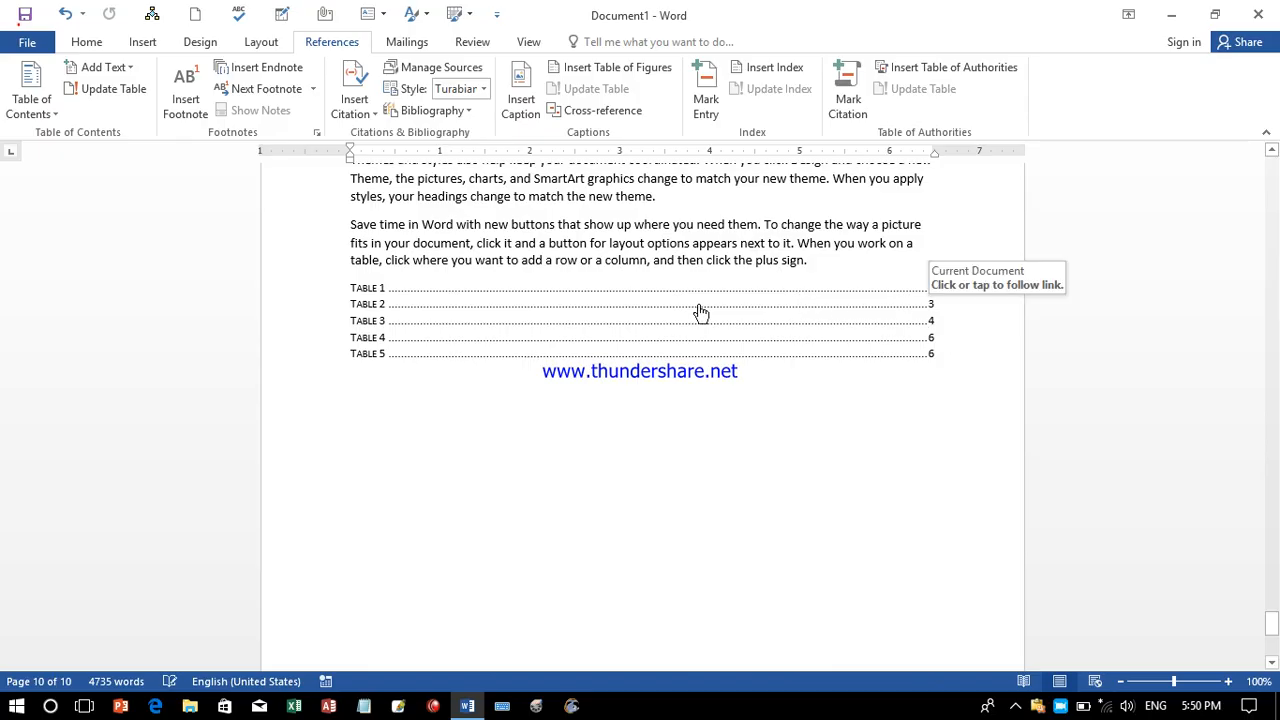
pyautogui.click(366, 405)
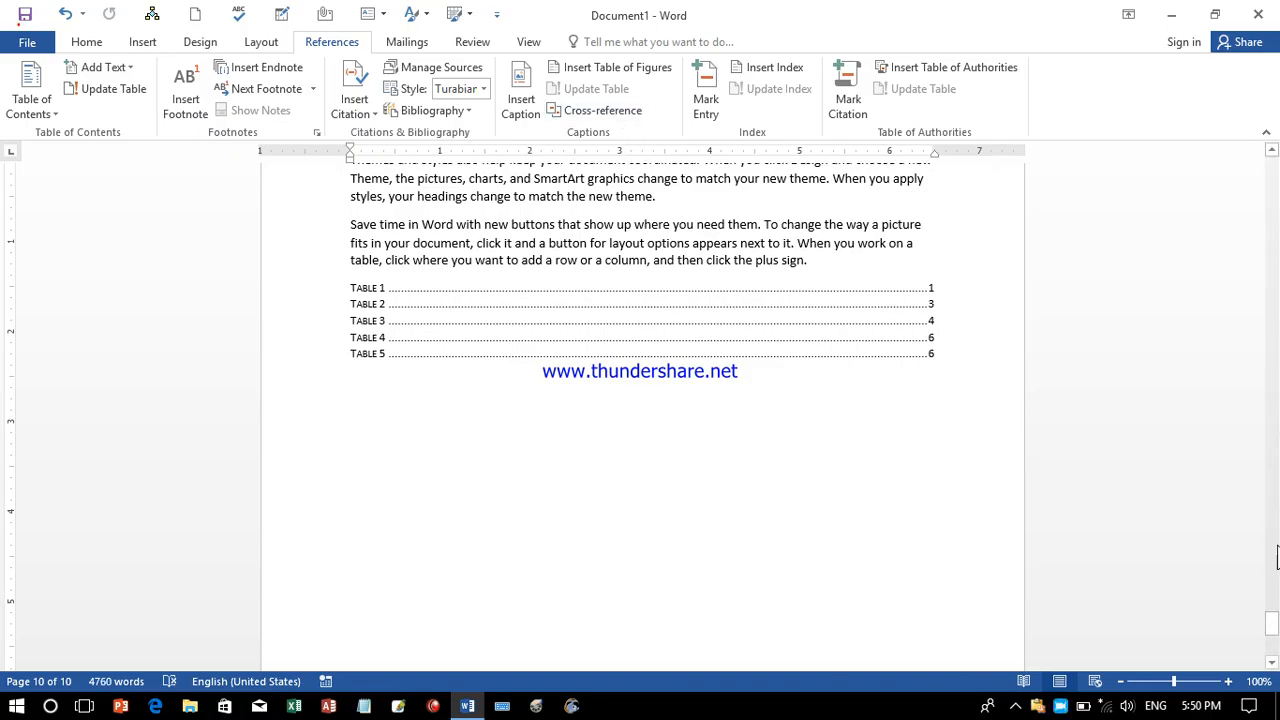
pyautogui.scroll(10, 1273, 640)
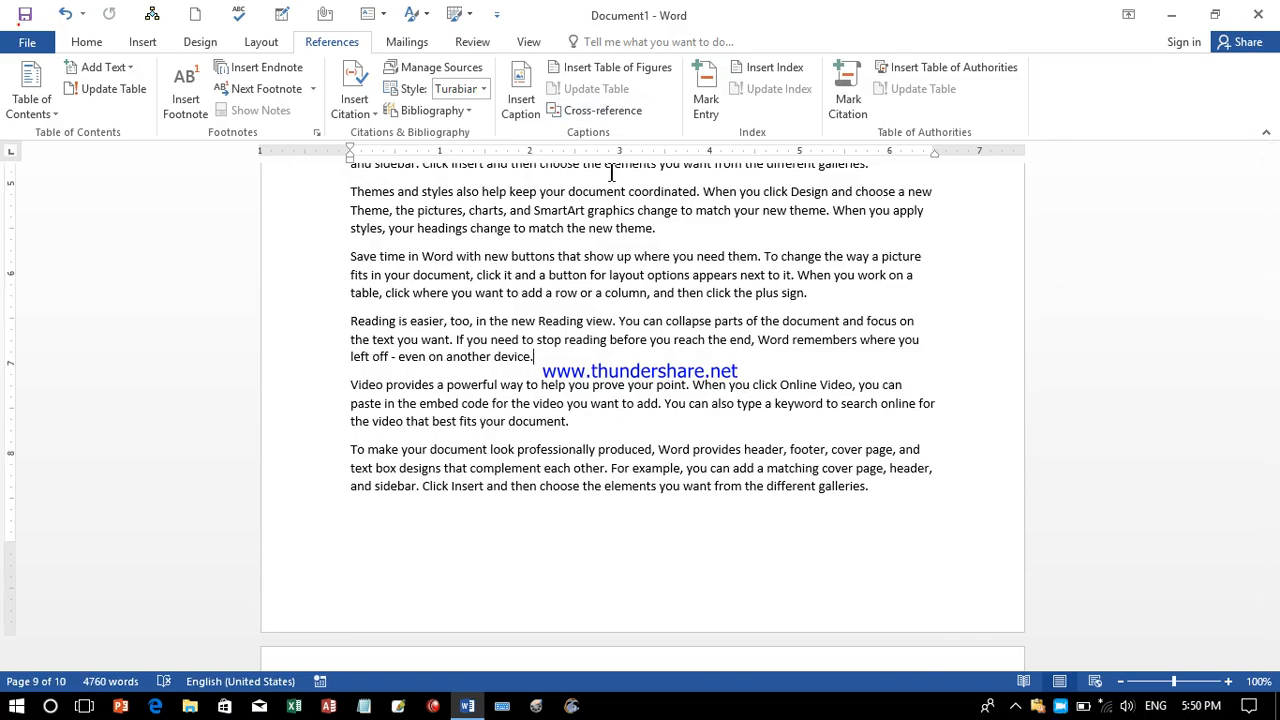
# Paste an empty table on a new line after the Reading paragraph and caption it Table 6.
pyautogui.press('Return')
pyautogui.hotkey('ctrl', 'v')
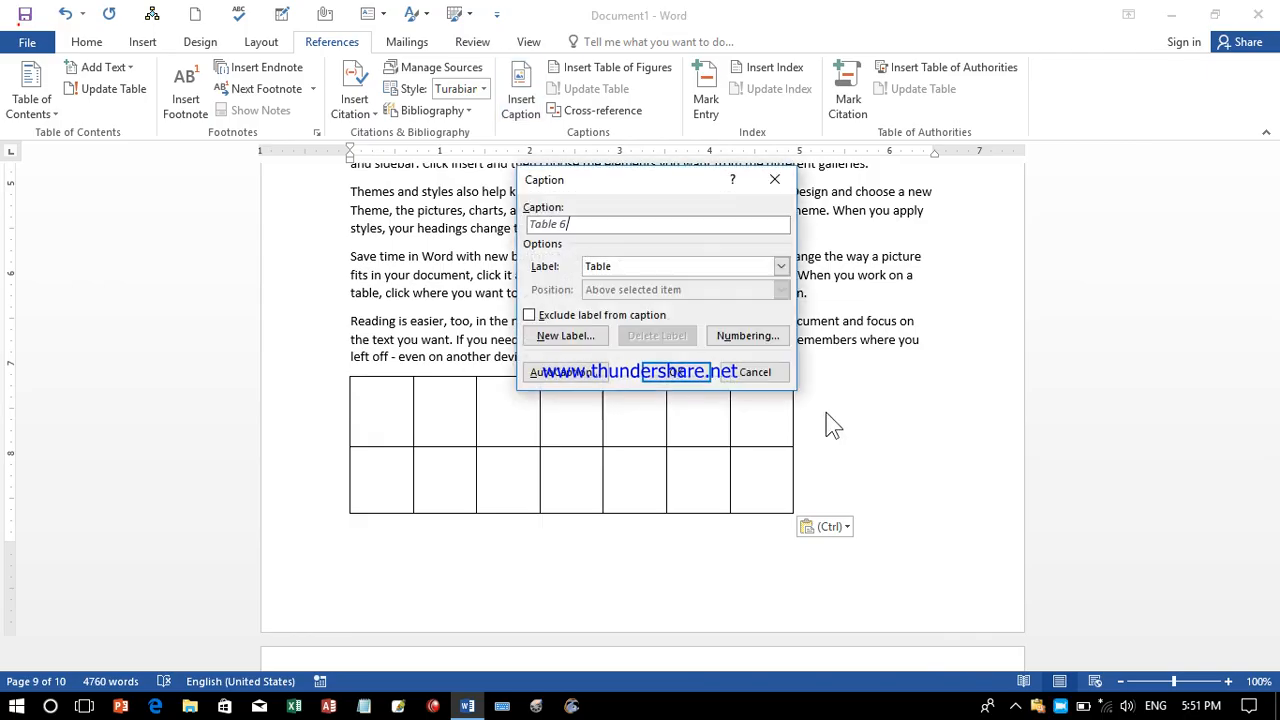
pyautogui.click(677, 380)
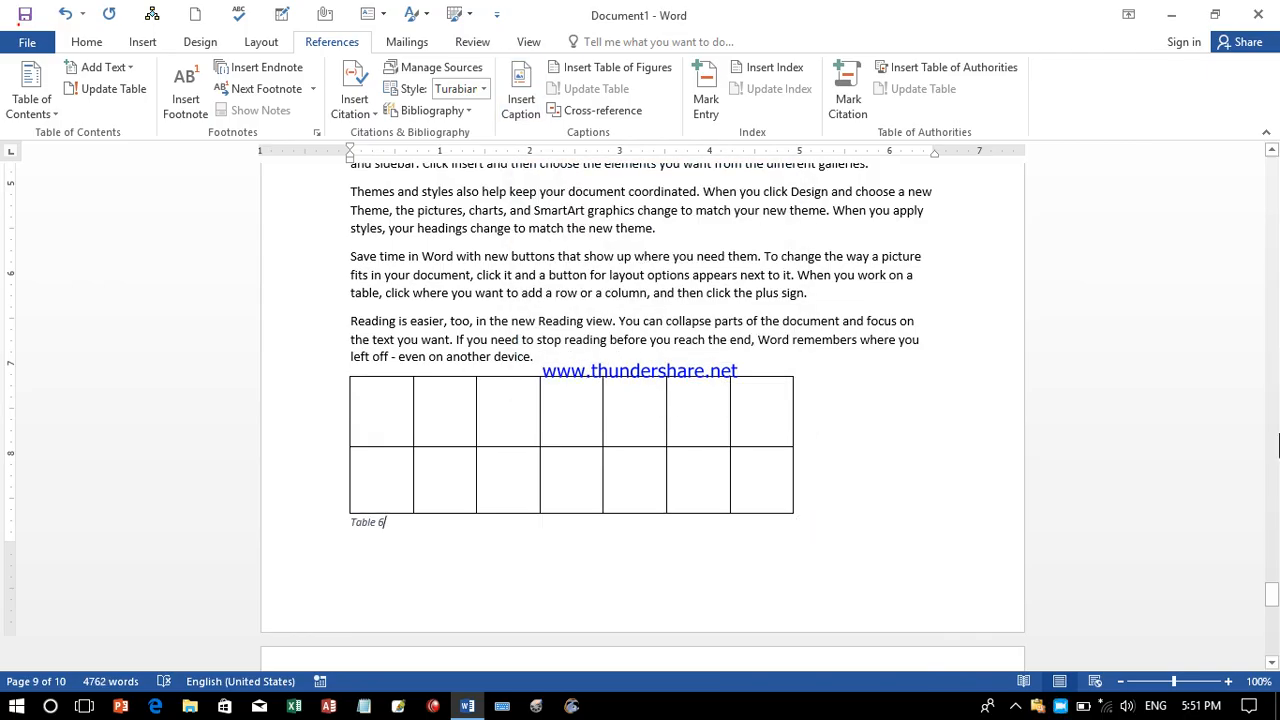
pyautogui.moveTo(1272, 594); pyautogui.dragTo(1272, 624)
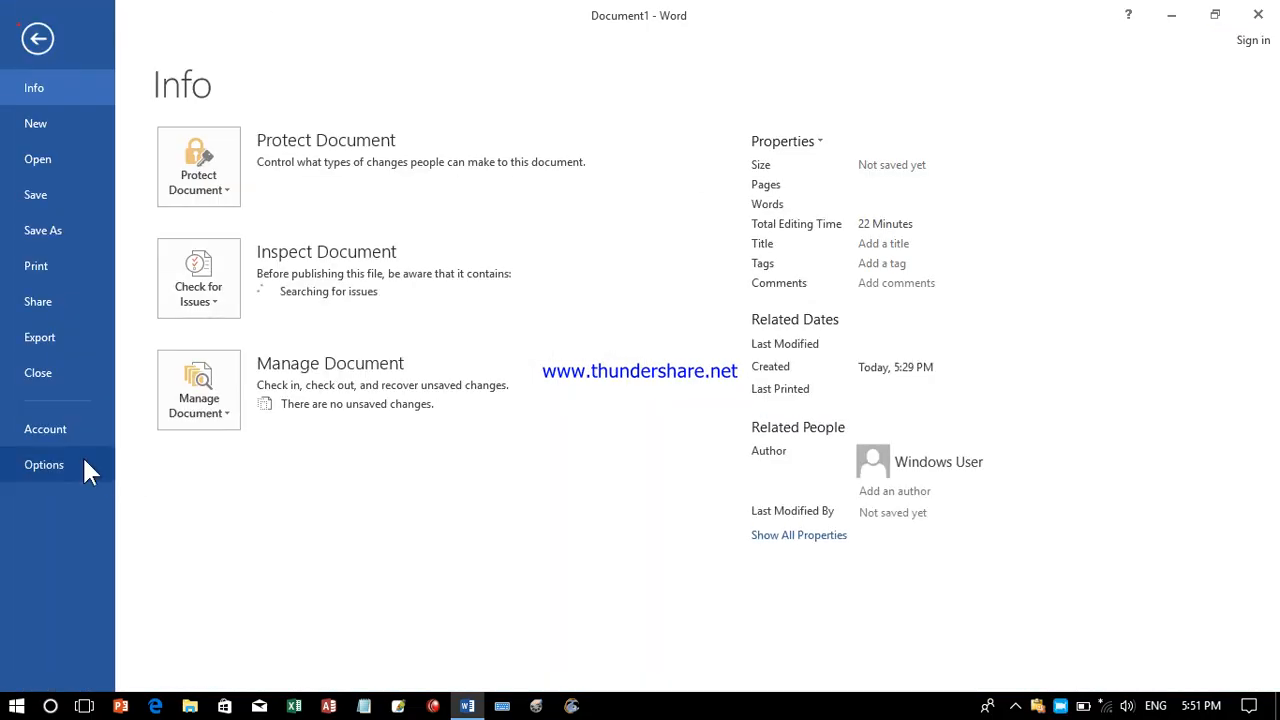
# In Word Options' Advanced settings, require a held key to follow hyperlinks, then close Options.
pyautogui.click(83, 458)
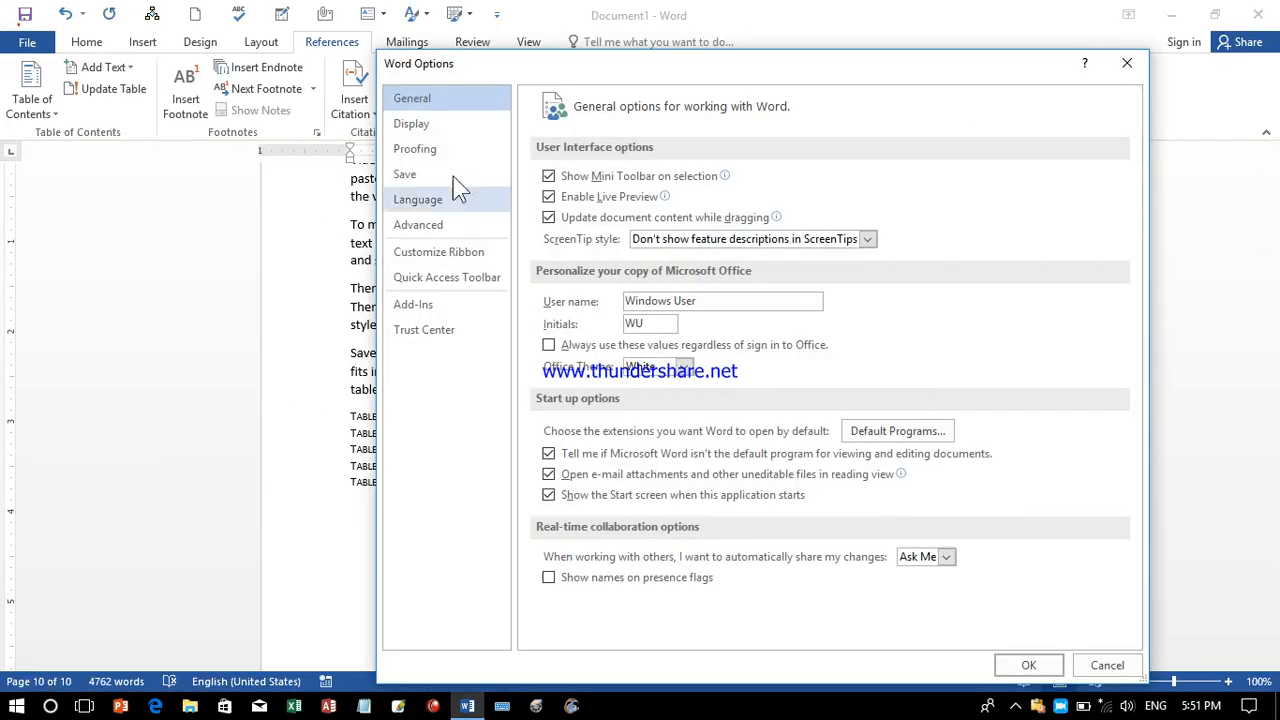
pyautogui.click(460, 158)
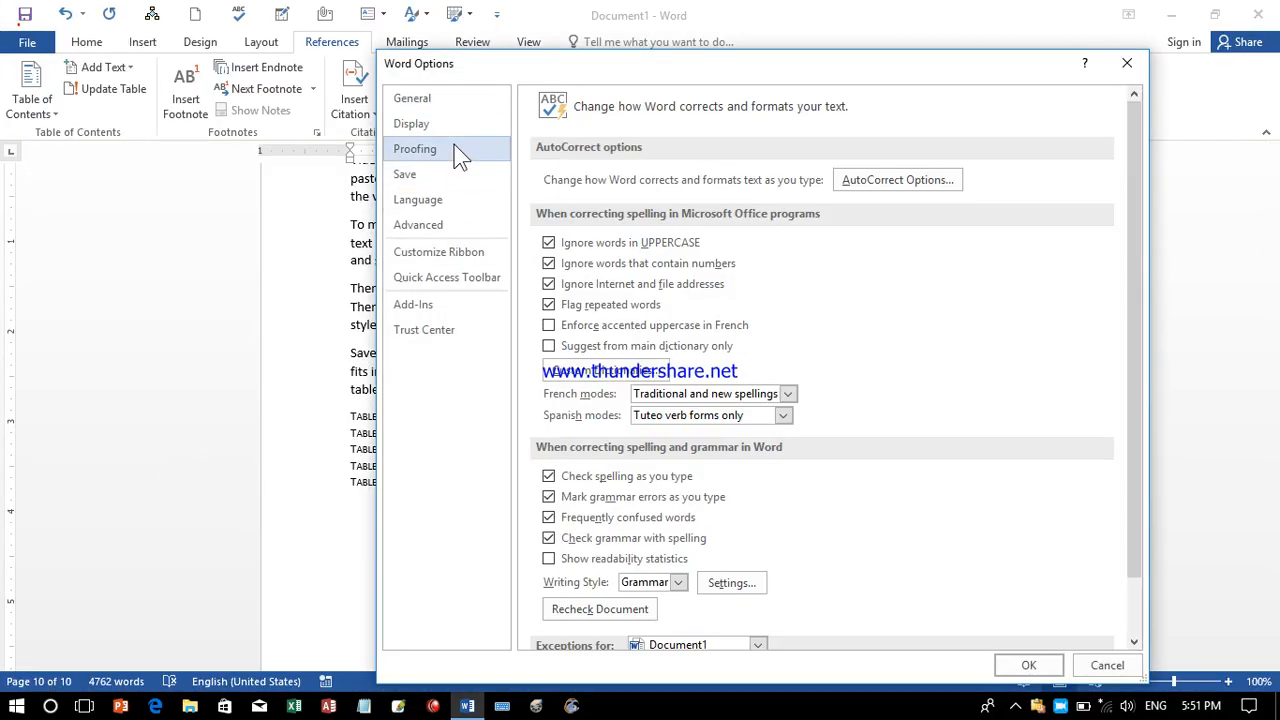
pyautogui.click(443, 103)
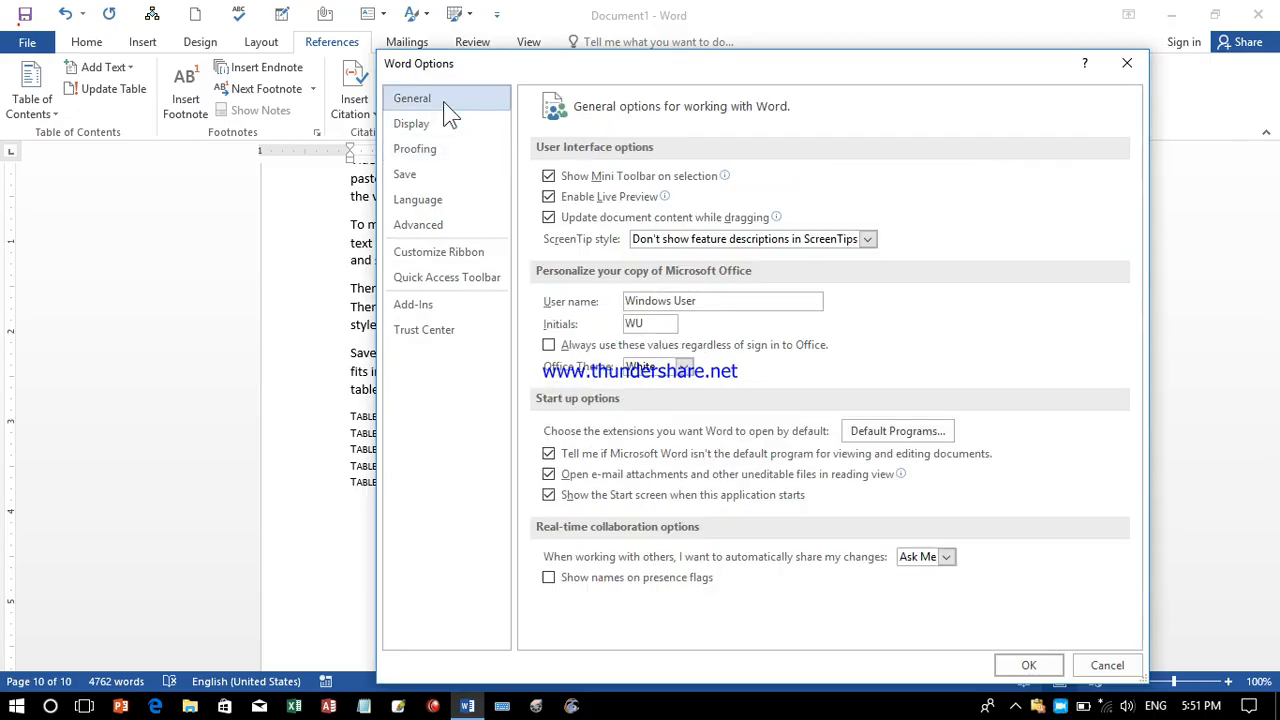
pyautogui.click(448, 120)
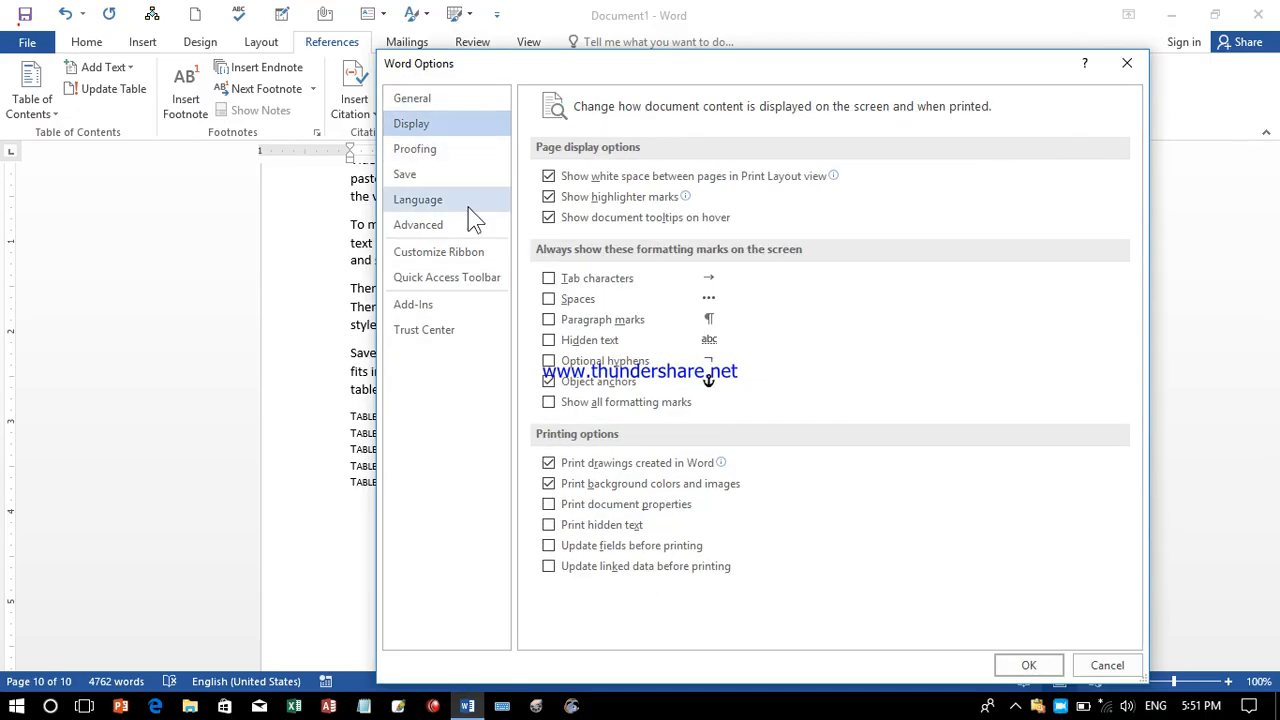
pyautogui.click(451, 226)
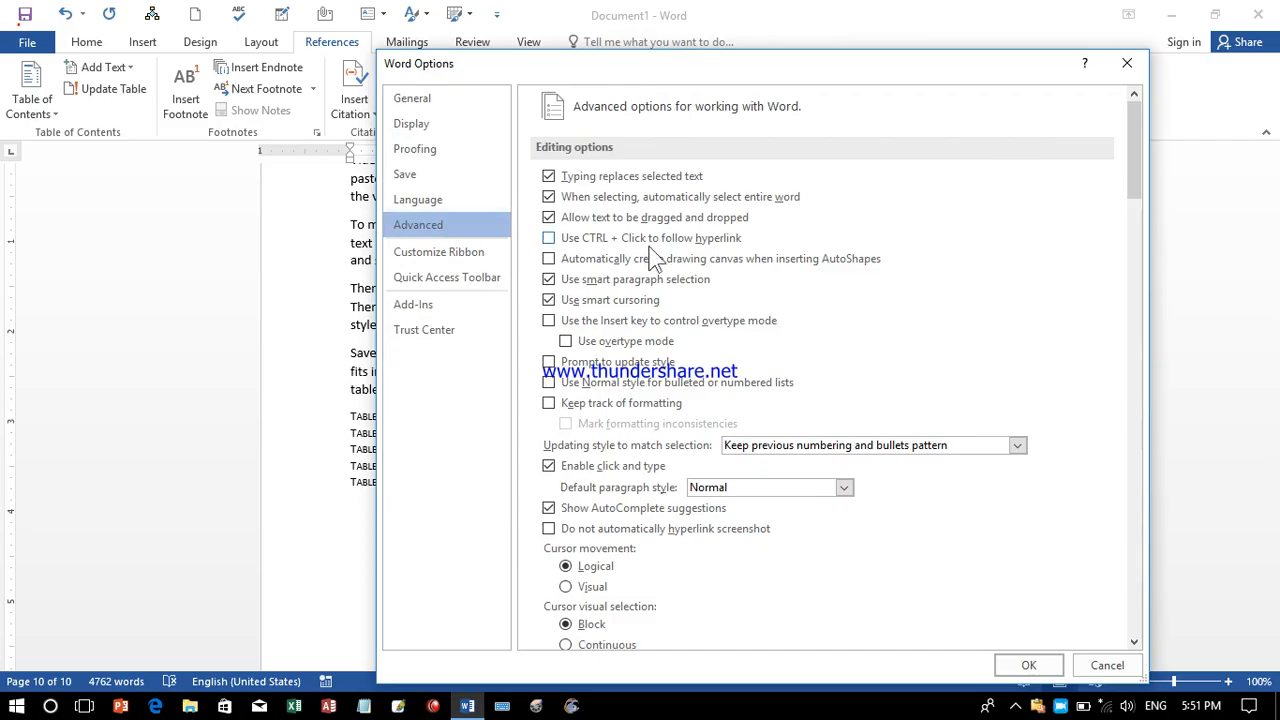
pyautogui.click(588, 246)
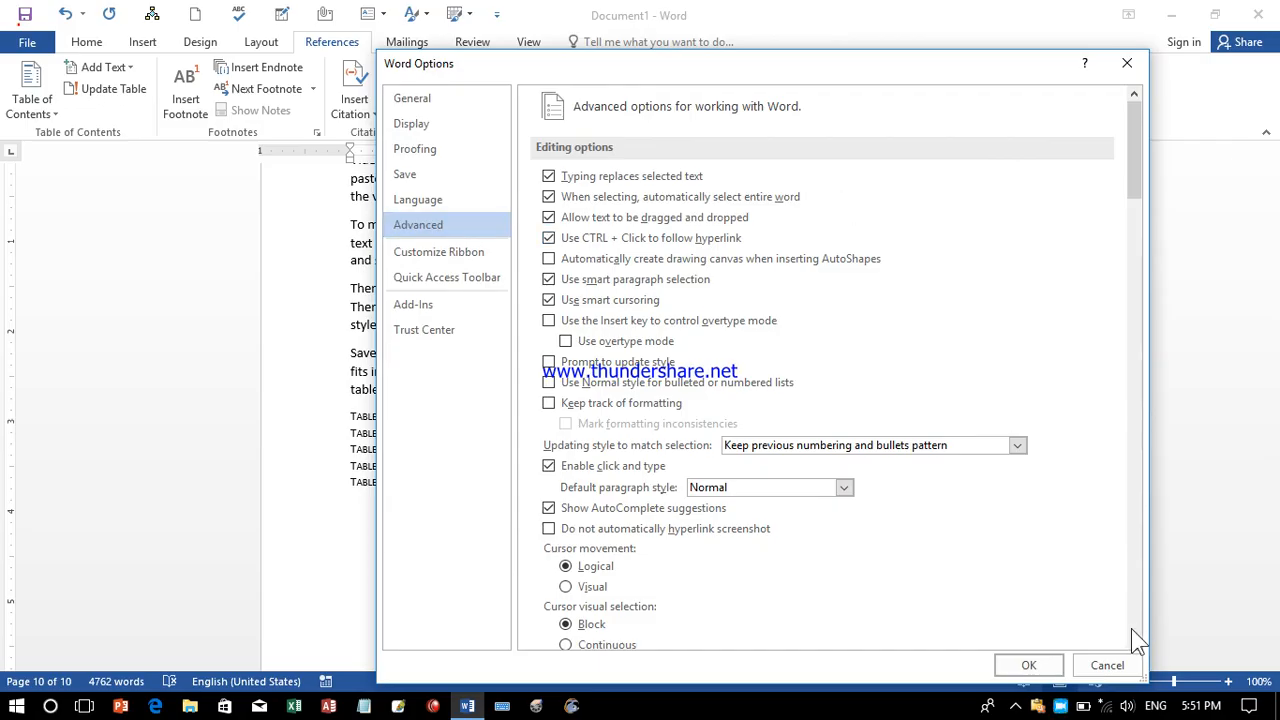
pyautogui.click(1030, 666)
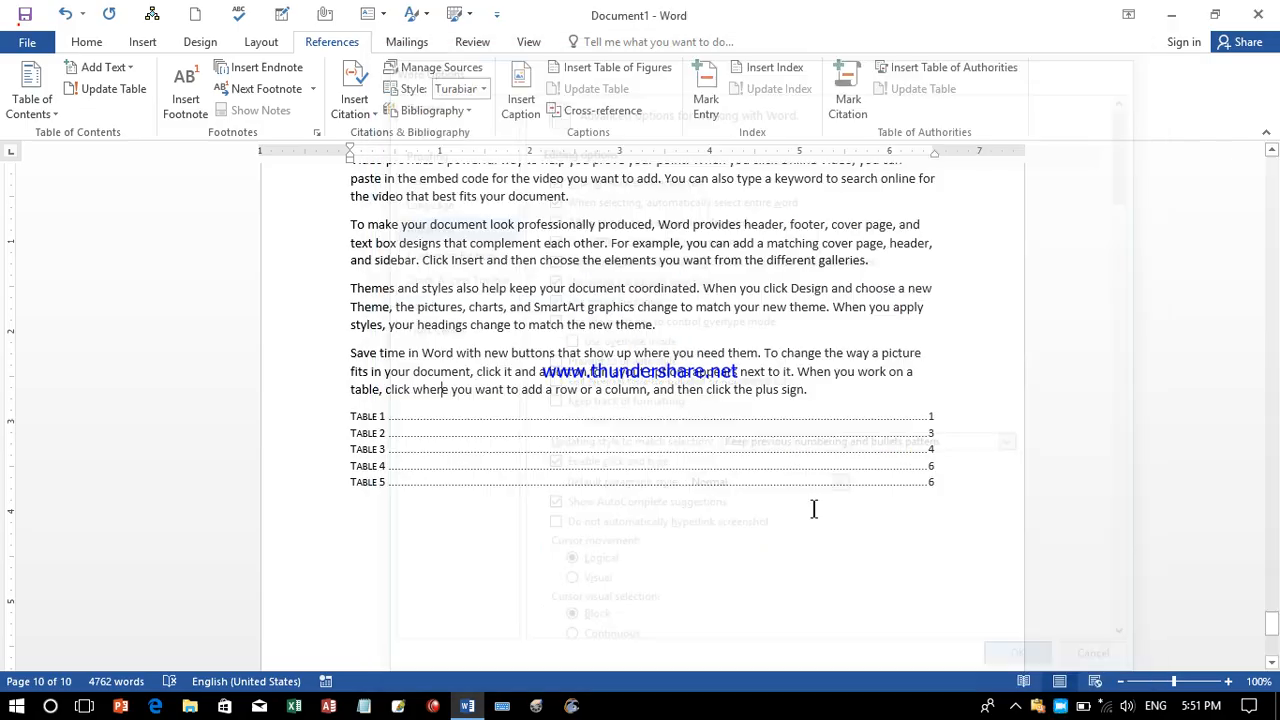
# Update the entire table of figures so it adds Table 6 on page 9.
pyautogui.click(580, 427)
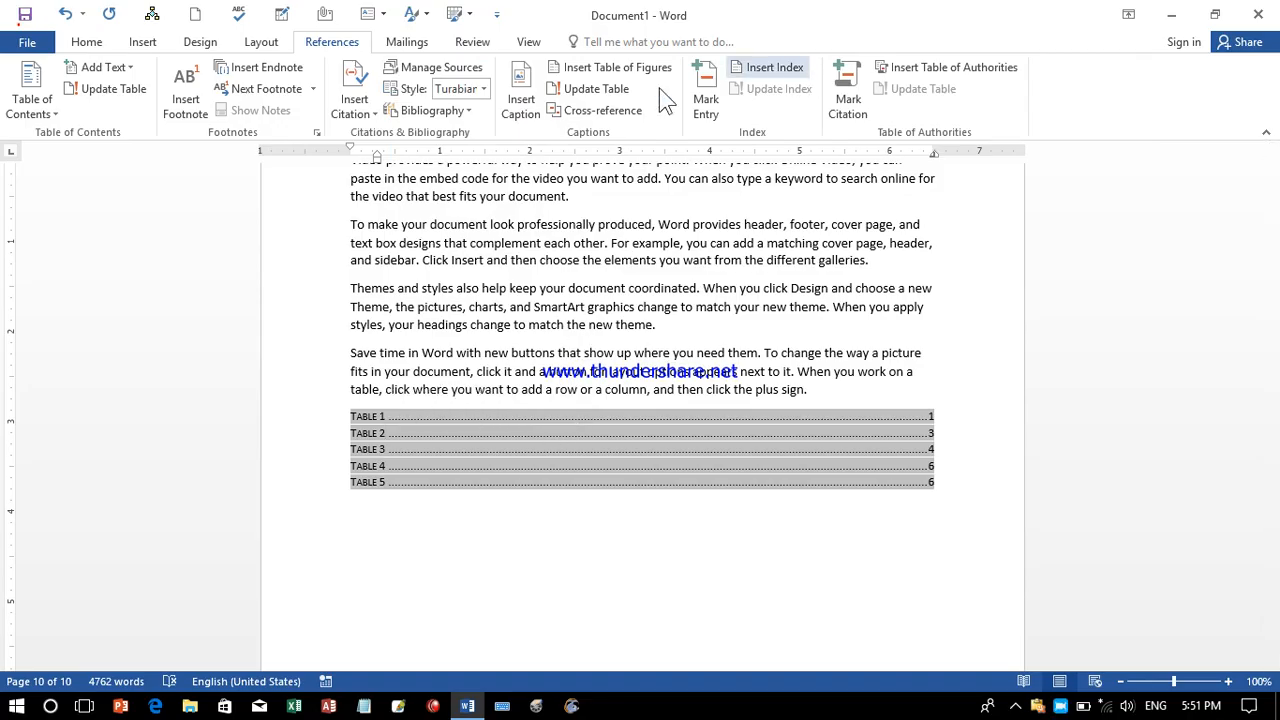
pyautogui.click(628, 92)
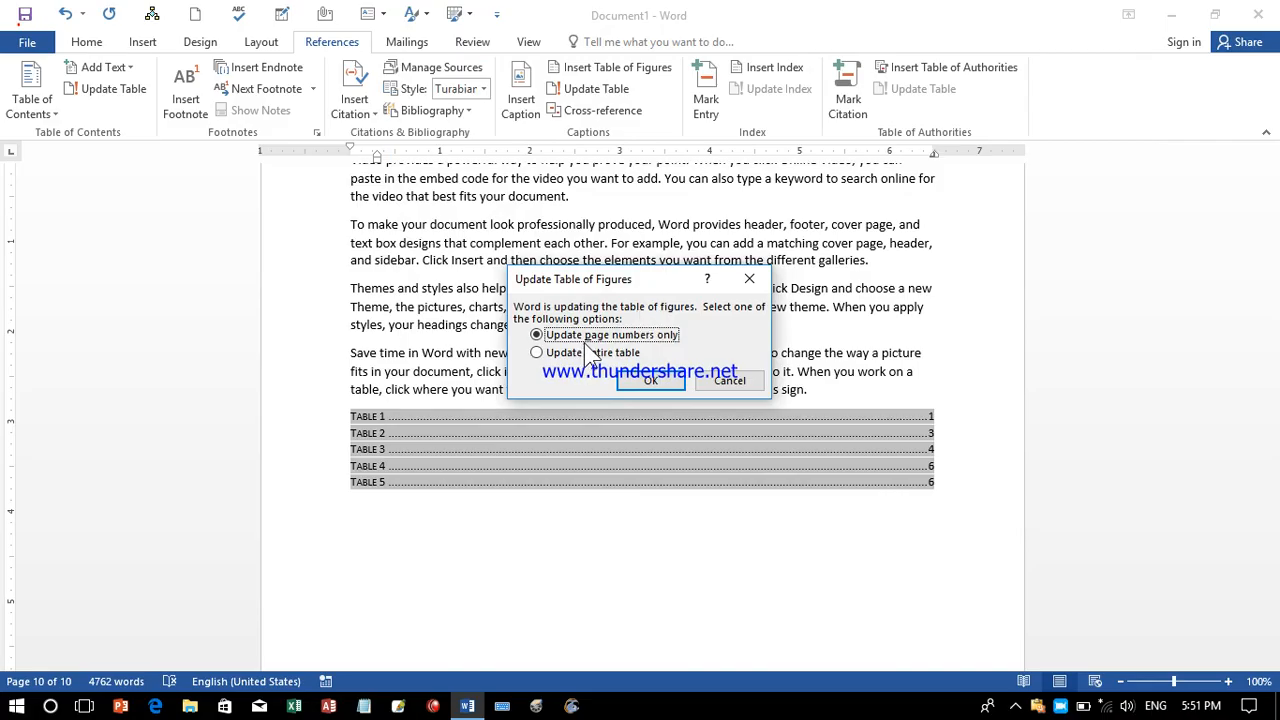
pyautogui.click(590, 355)
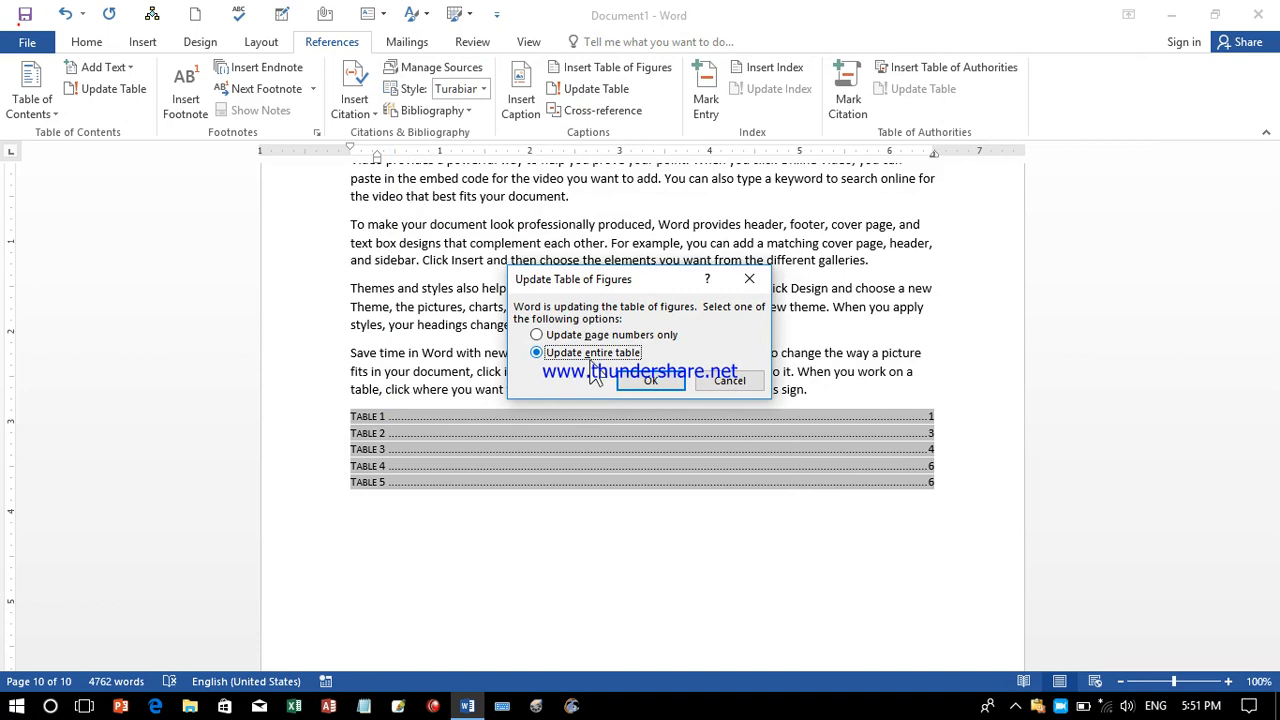
pyautogui.click(645, 381)
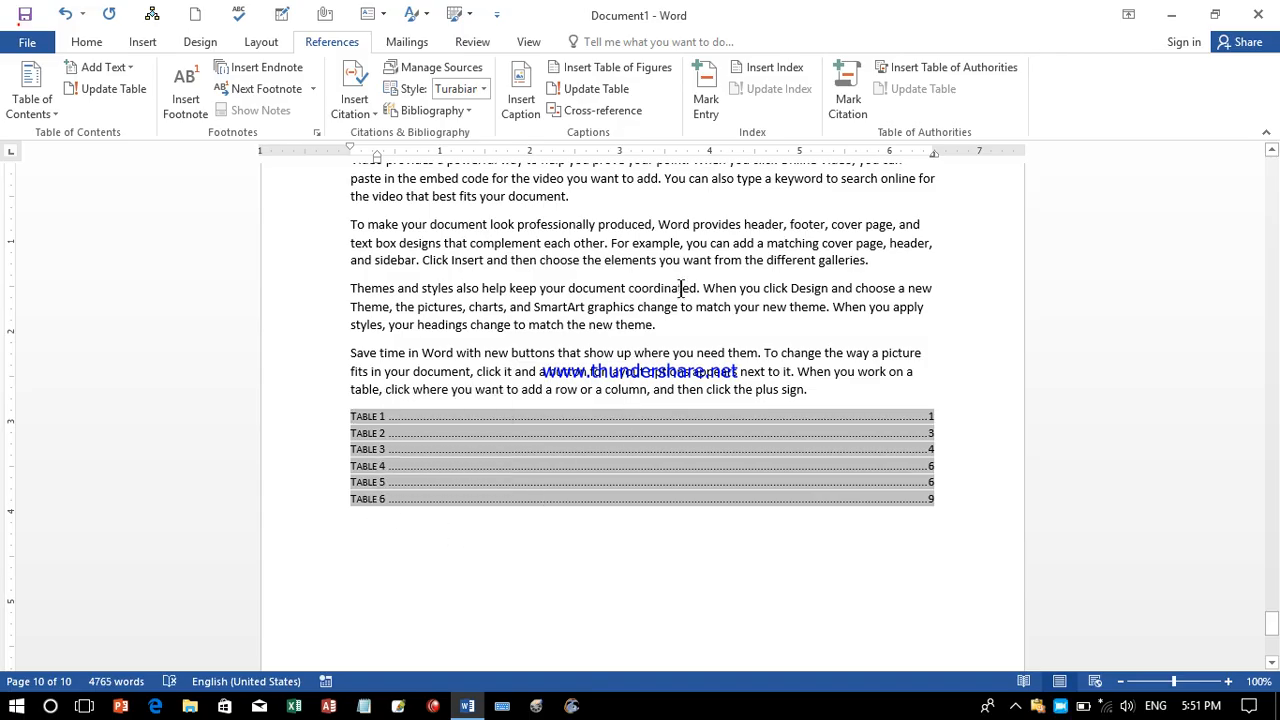
pyautogui.click(598, 114)
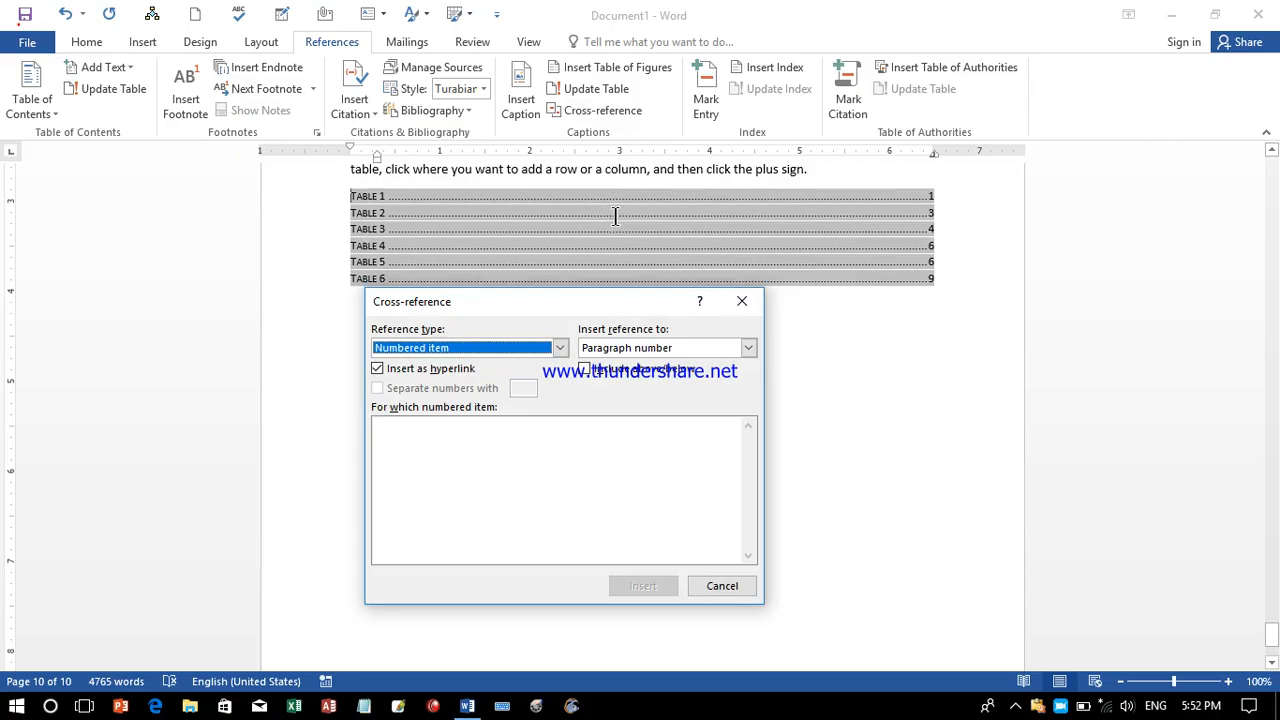
pyautogui.click(688, 347)
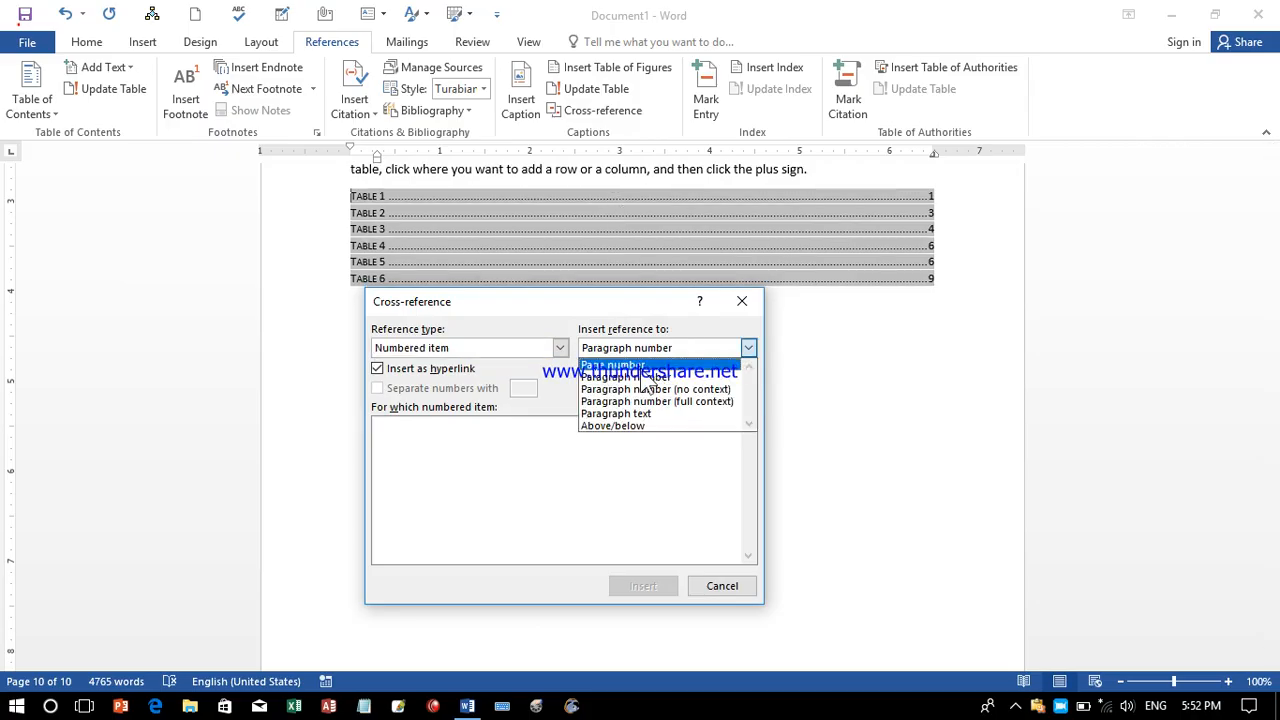
pyautogui.click(560, 347)
pyautogui.click(560, 347)
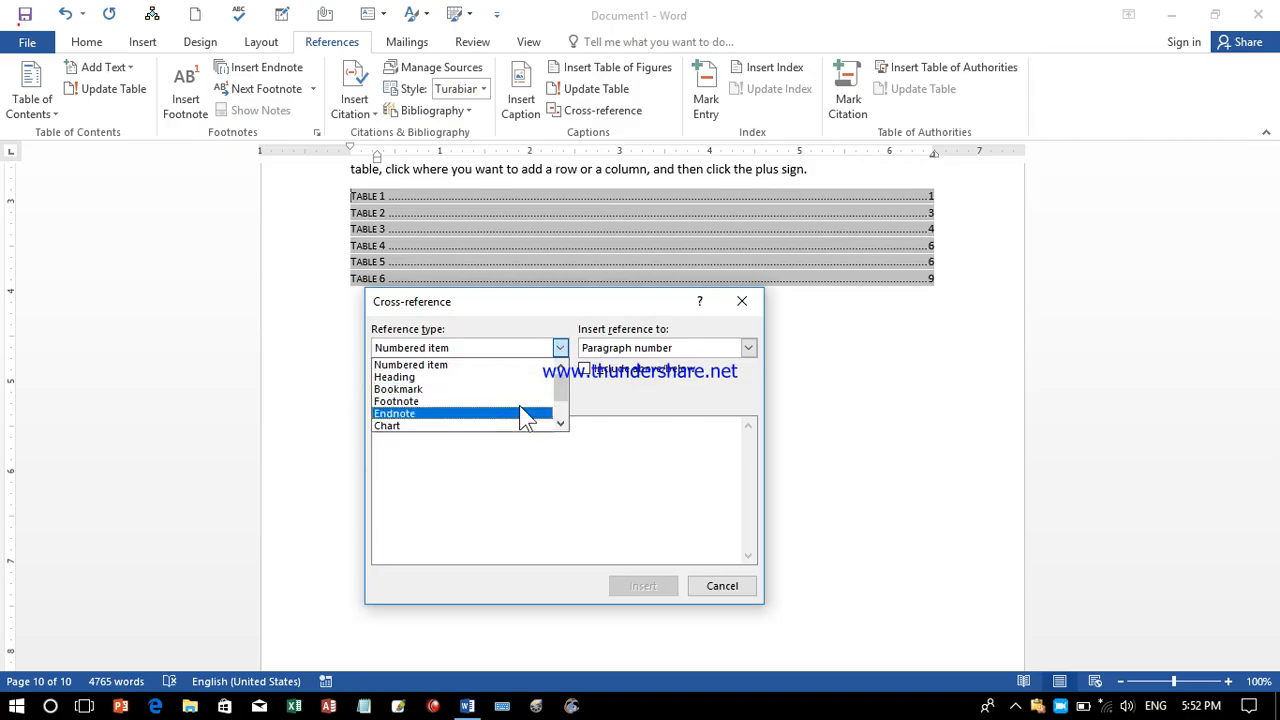
pyautogui.moveTo(563, 391); pyautogui.dragTo(563, 400)
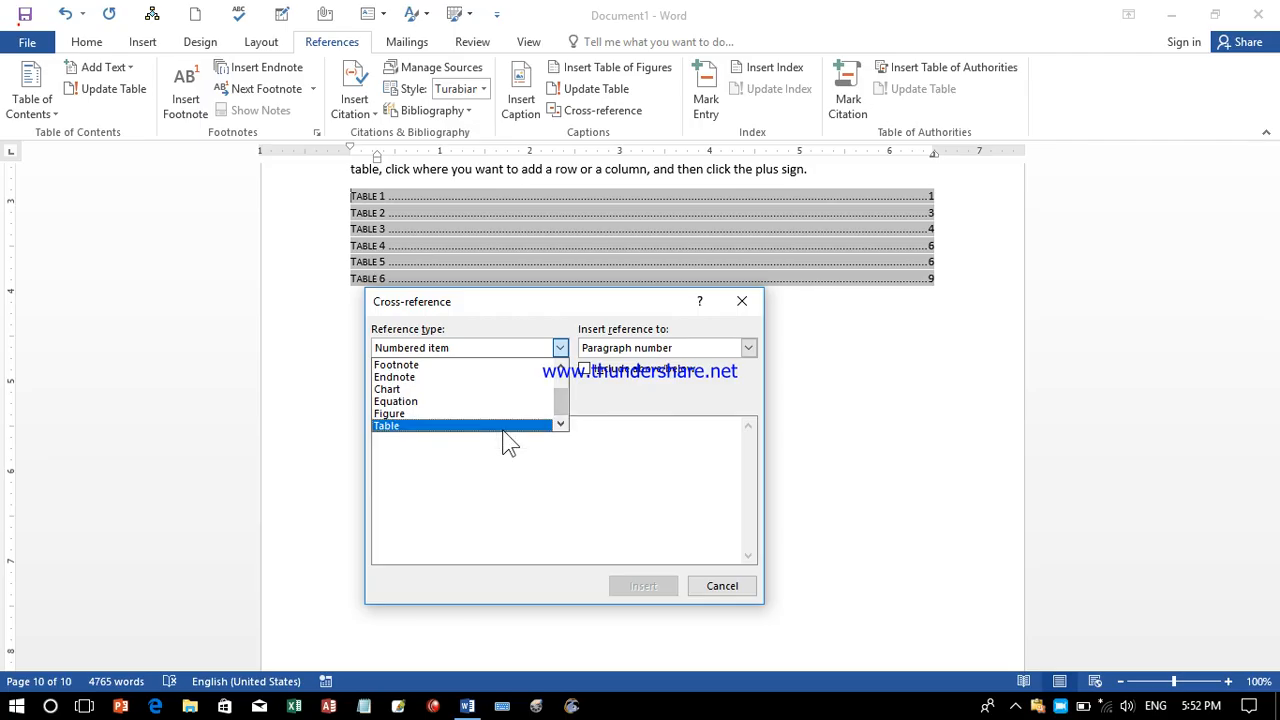
pyautogui.click(554, 492)
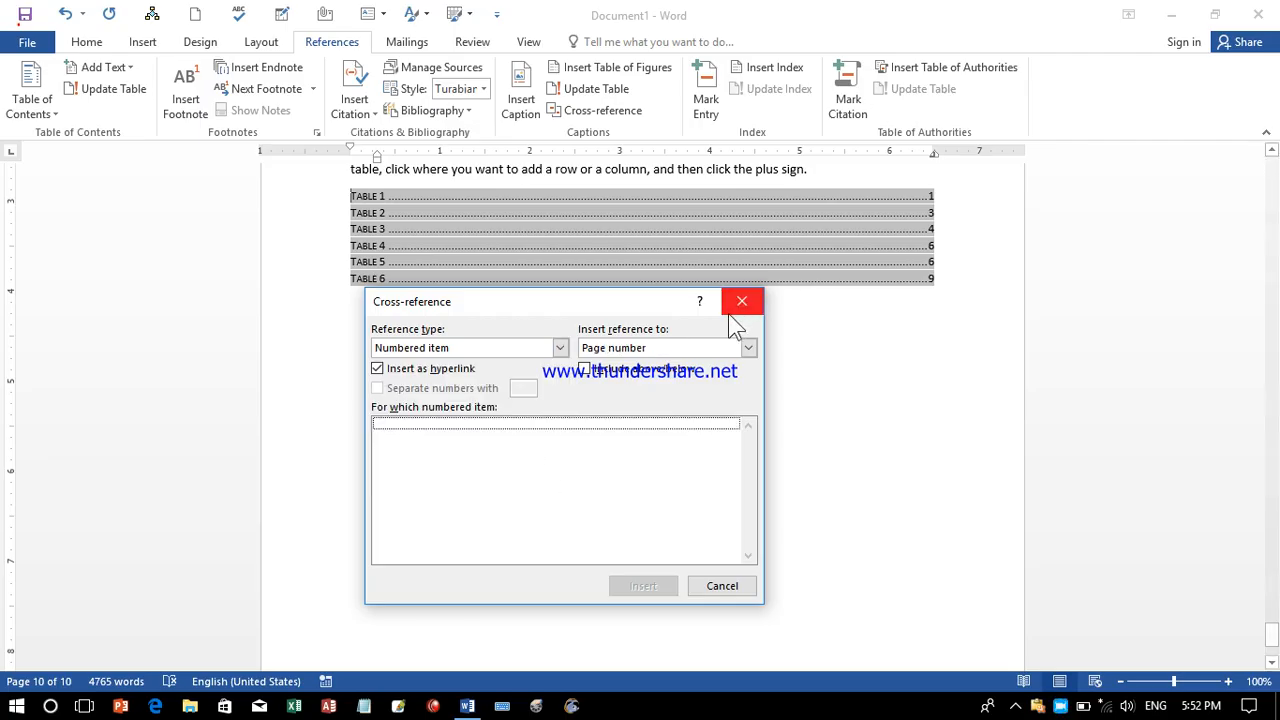
pyautogui.click(560, 347)
pyautogui.scroll(-1, 556, 398)
pyautogui.click(503, 428)
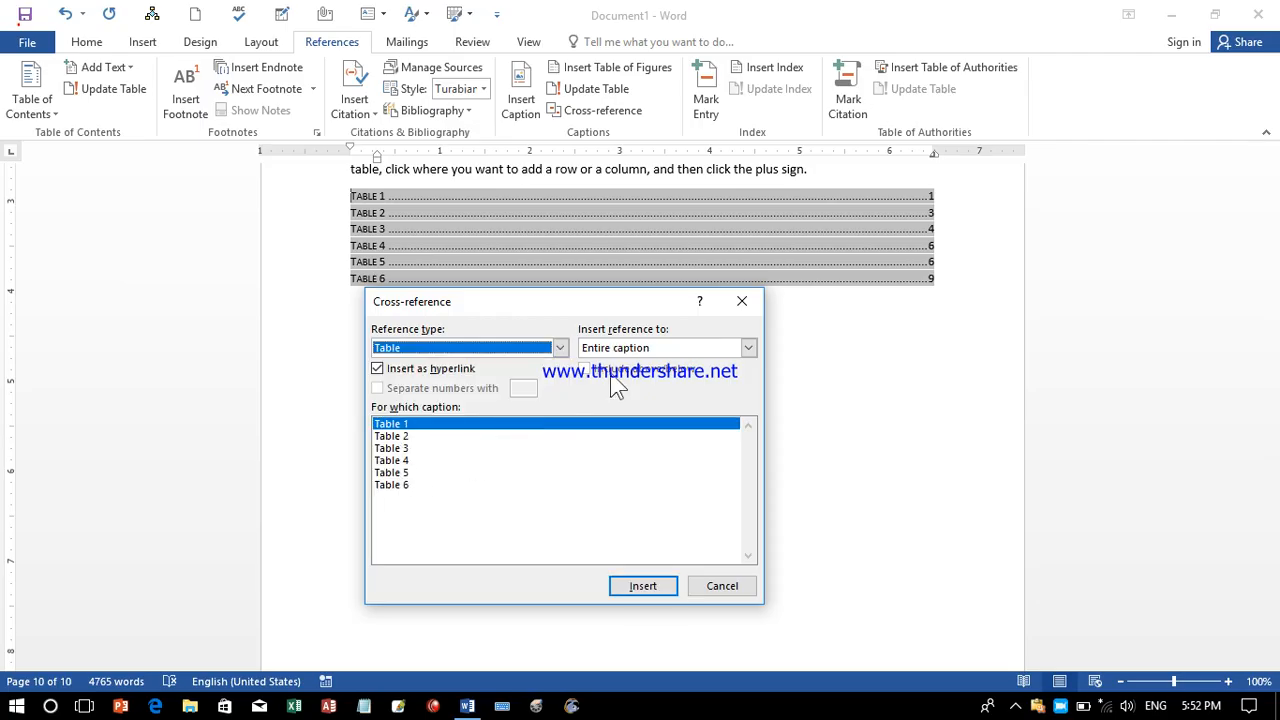
pyautogui.click(741, 300)
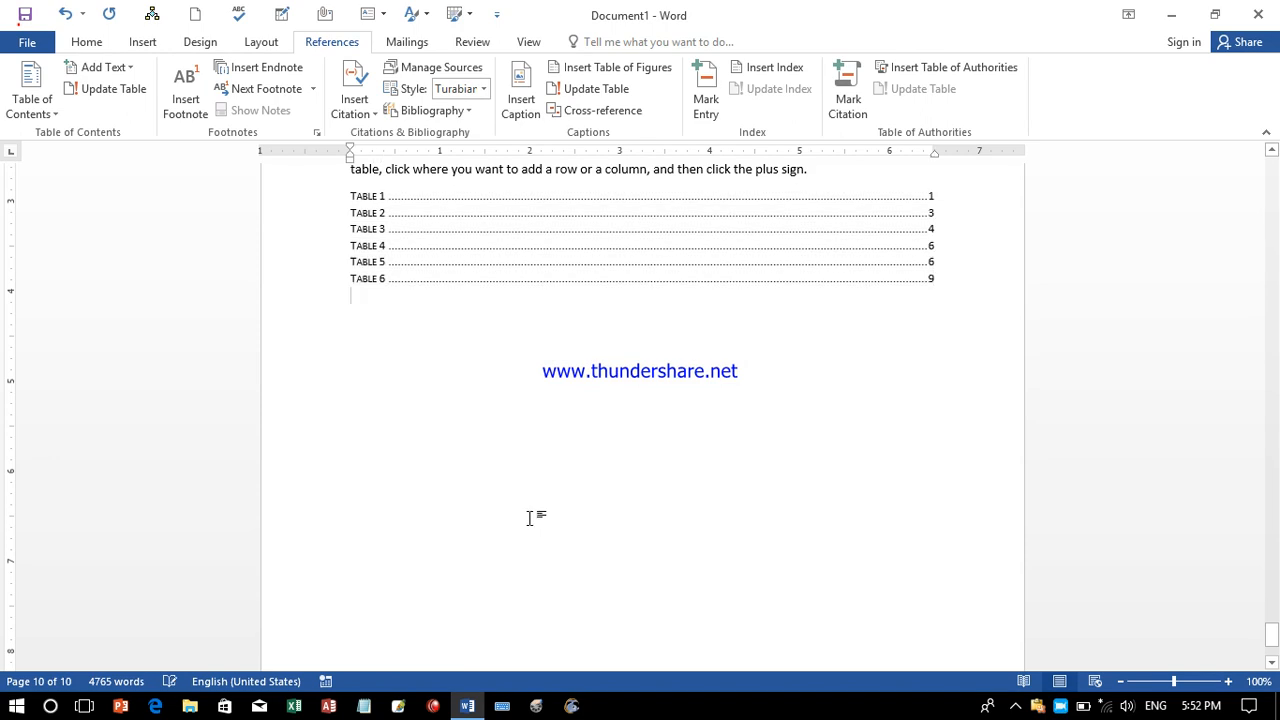
# Undo the last change, insert a 'Table 4' cross-reference below the table of figures, and follow it.
pyautogui.hotkey('ctrl', 'z')
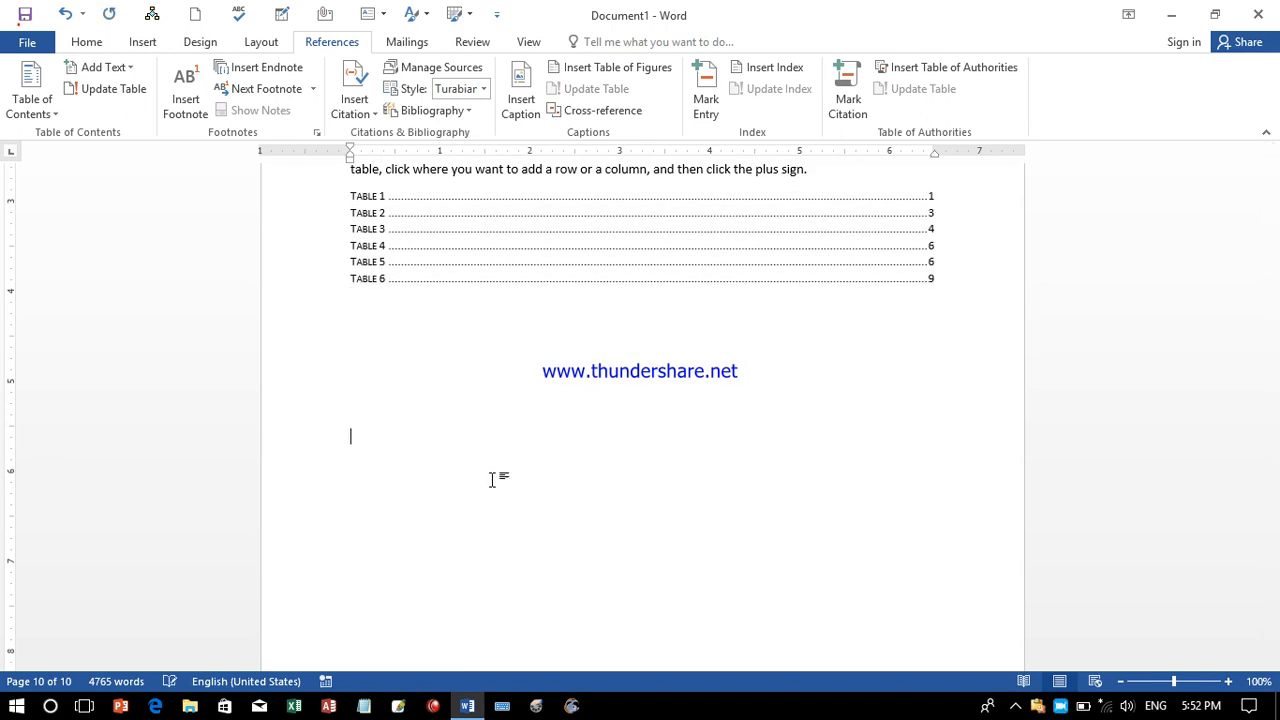
pyautogui.click(598, 111)
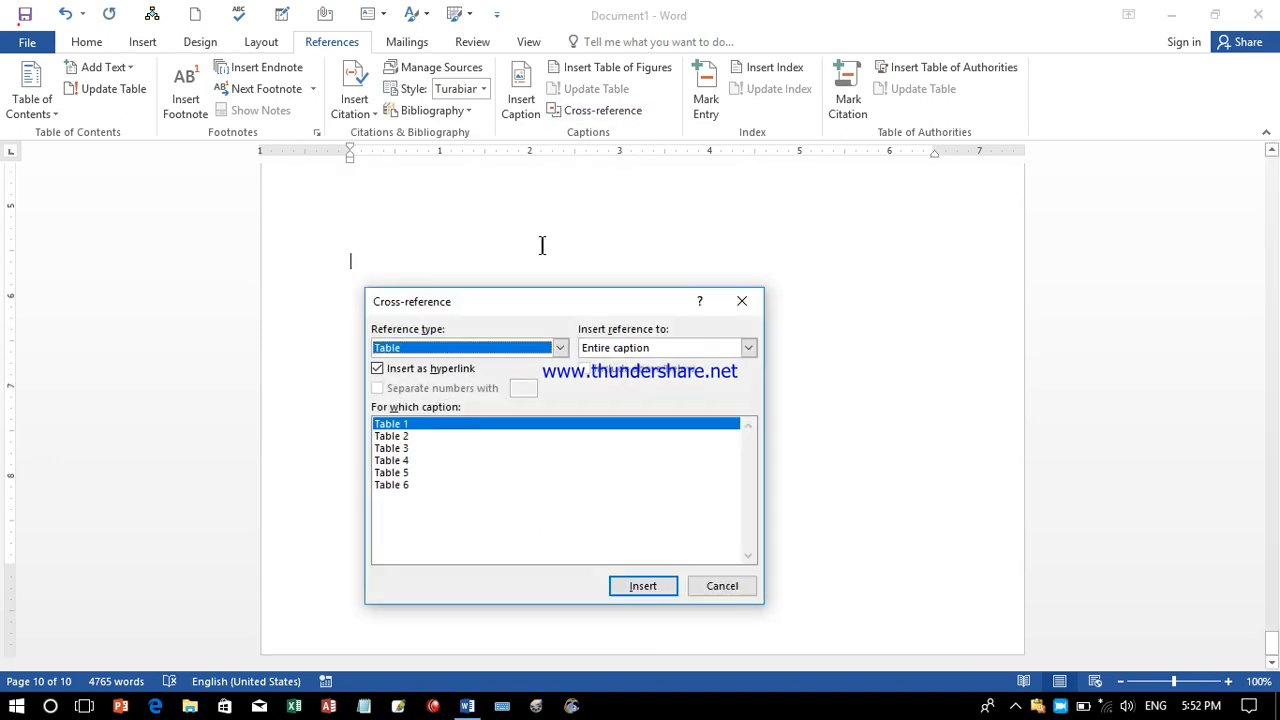
pyautogui.click(398, 461)
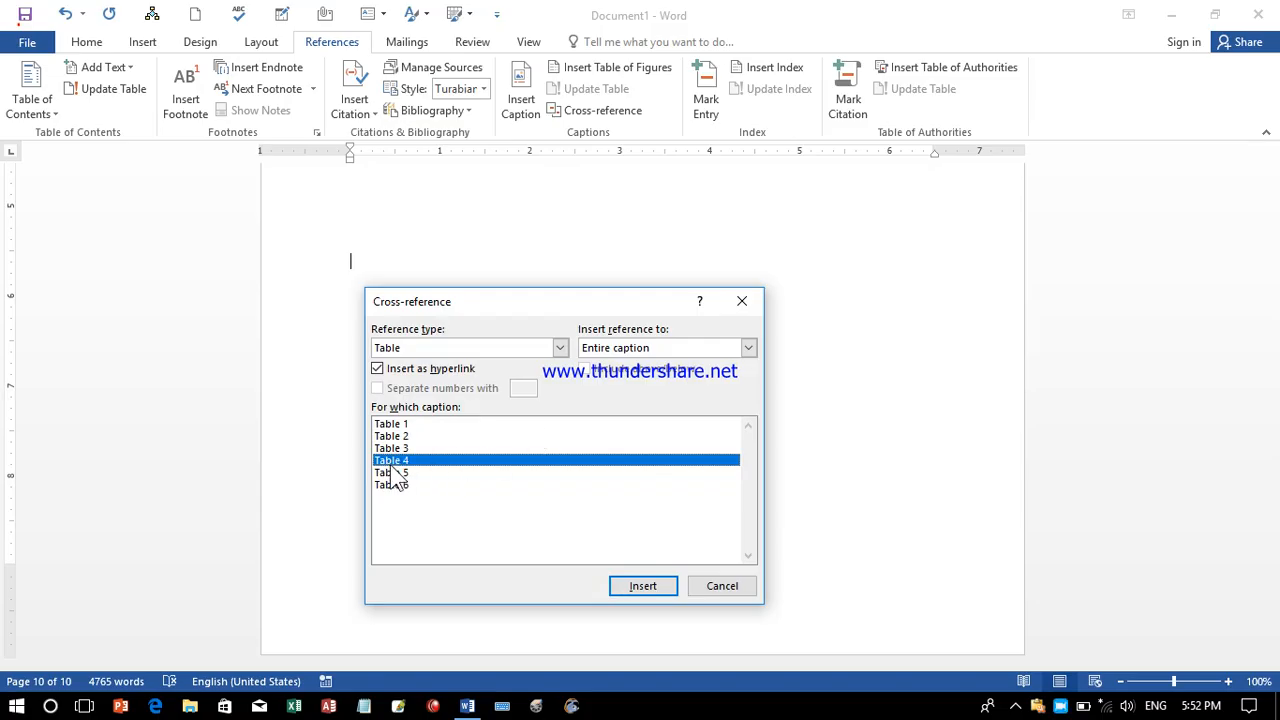
pyautogui.click(643, 586)
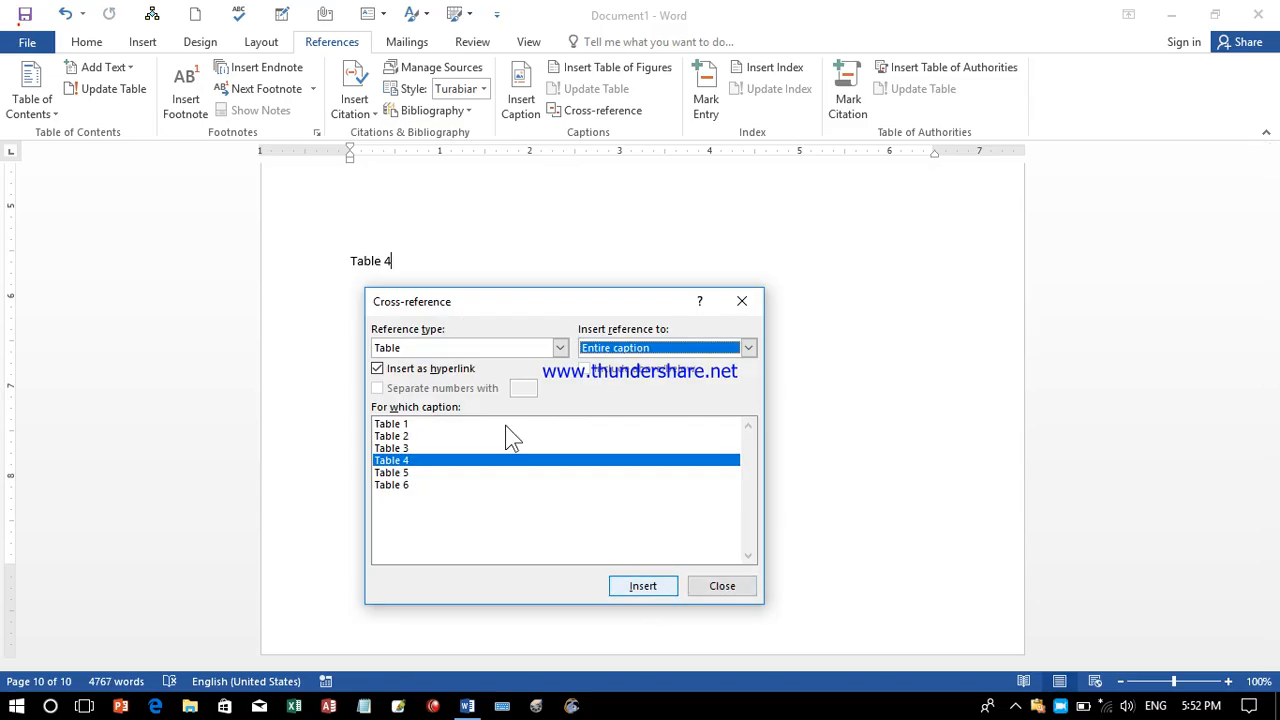
pyautogui.click(741, 301)
pyautogui.click(369, 262)
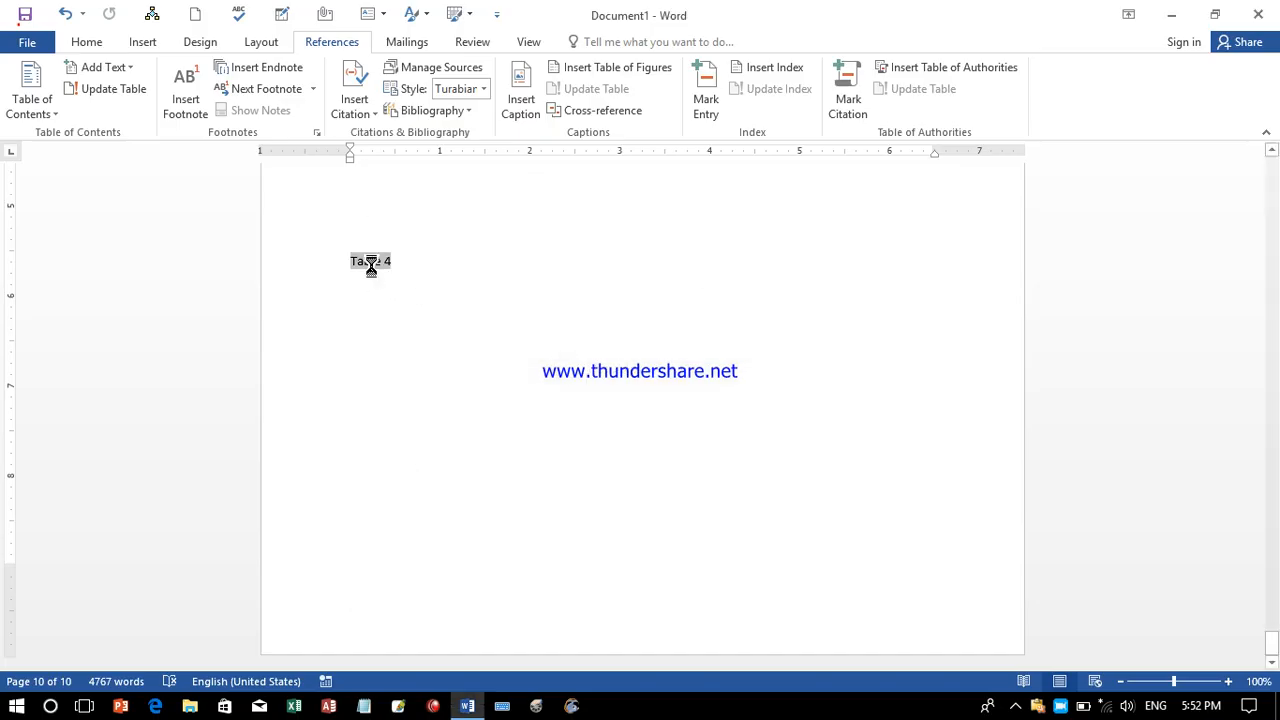
pyautogui.keyDown('ctrl'); pyautogui.click(370, 265); pyautogui.keyUp('ctrl')
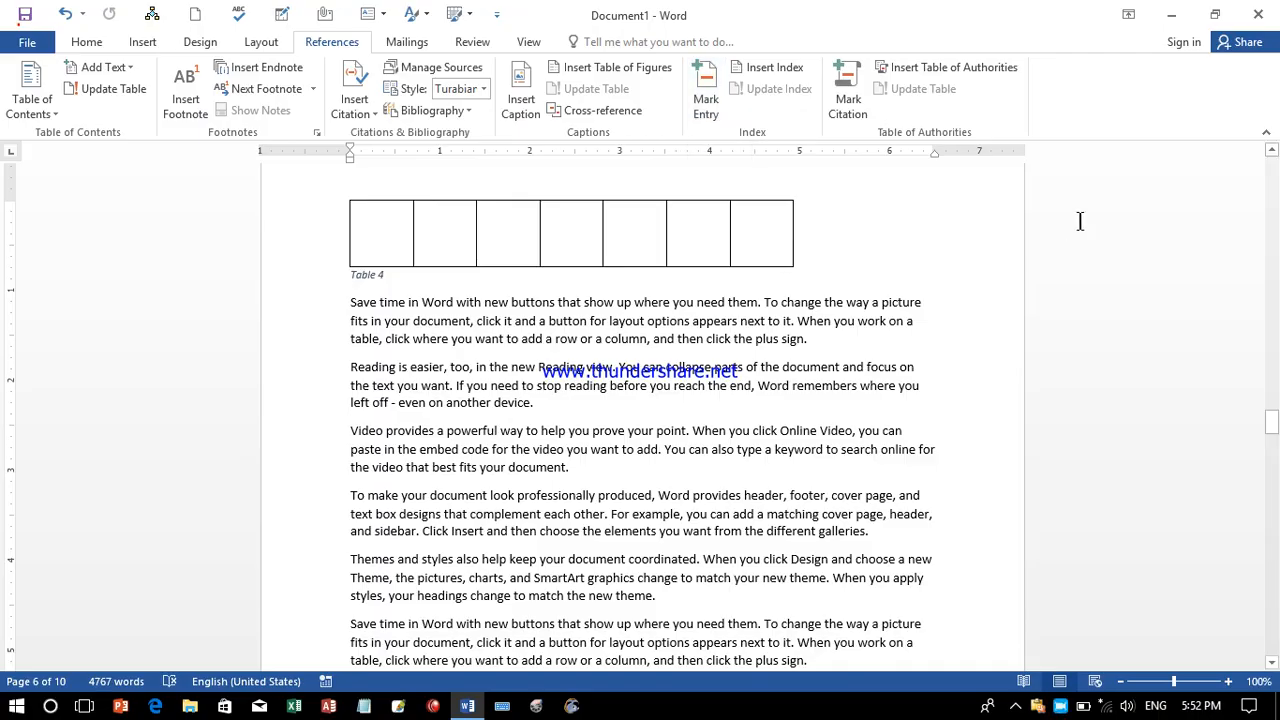
# Select 'video' in the first paragraph on page 1 and bring up Mark Entry for it.
pyautogui.moveTo(1272, 425); pyautogui.dragTo(1271, 172)
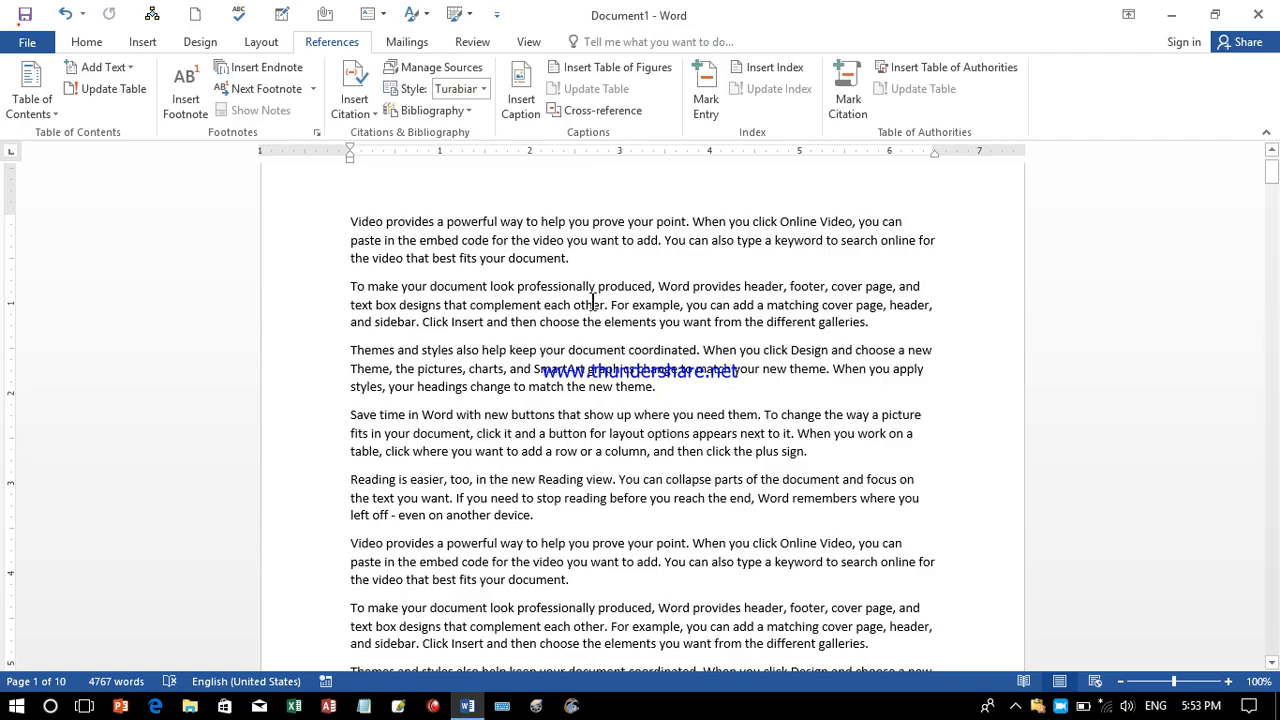
pyautogui.moveTo(352, 221); pyautogui.dragTo(386, 221)
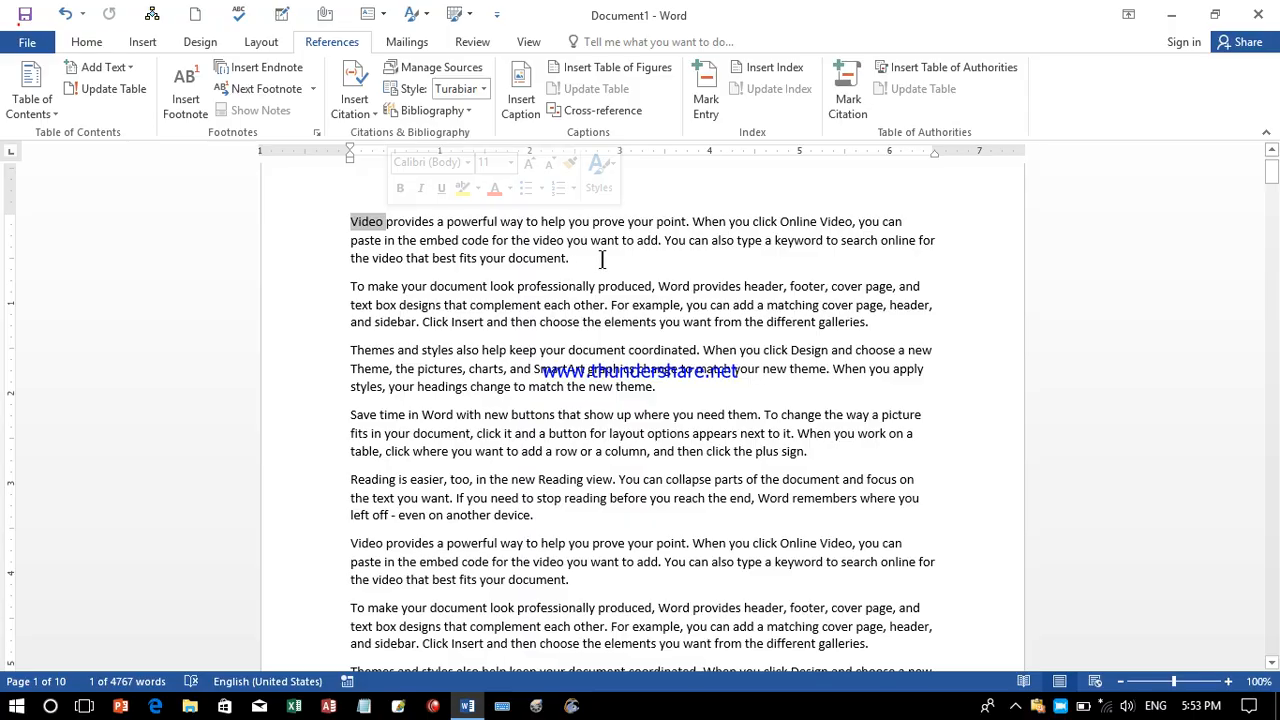
pyautogui.click(704, 342)
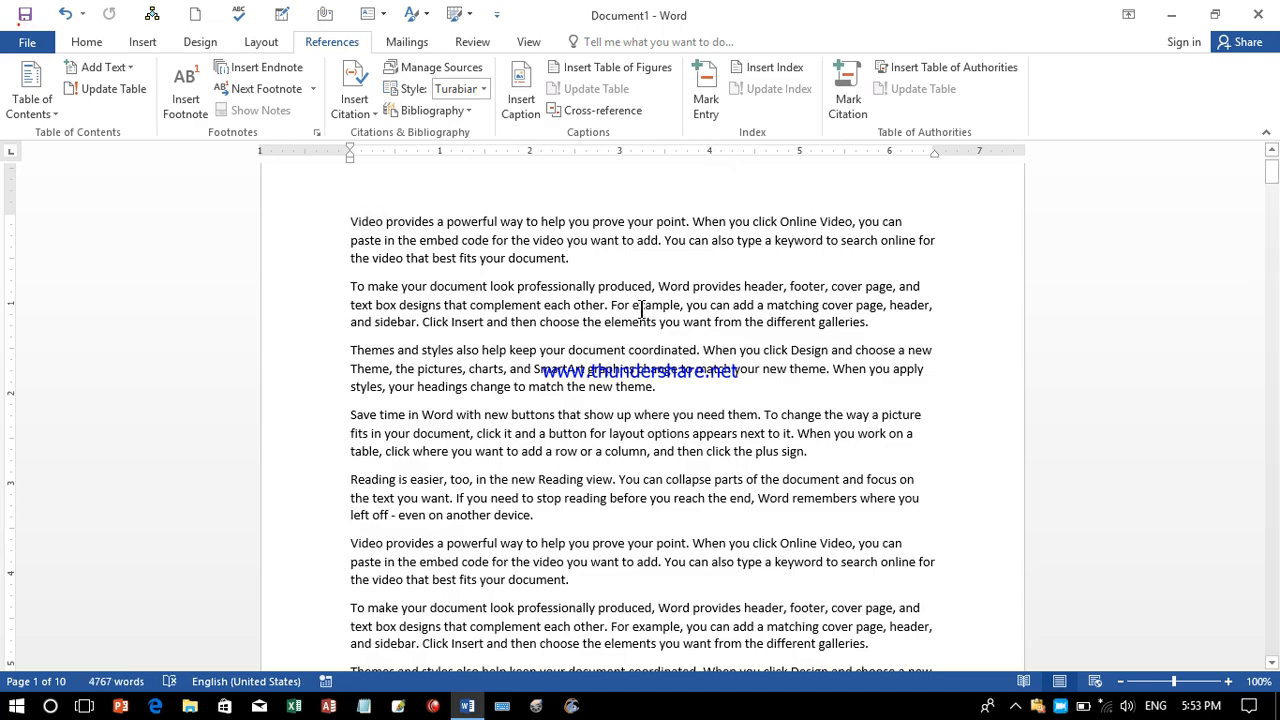
pyautogui.hotkey('alt', 'shift')
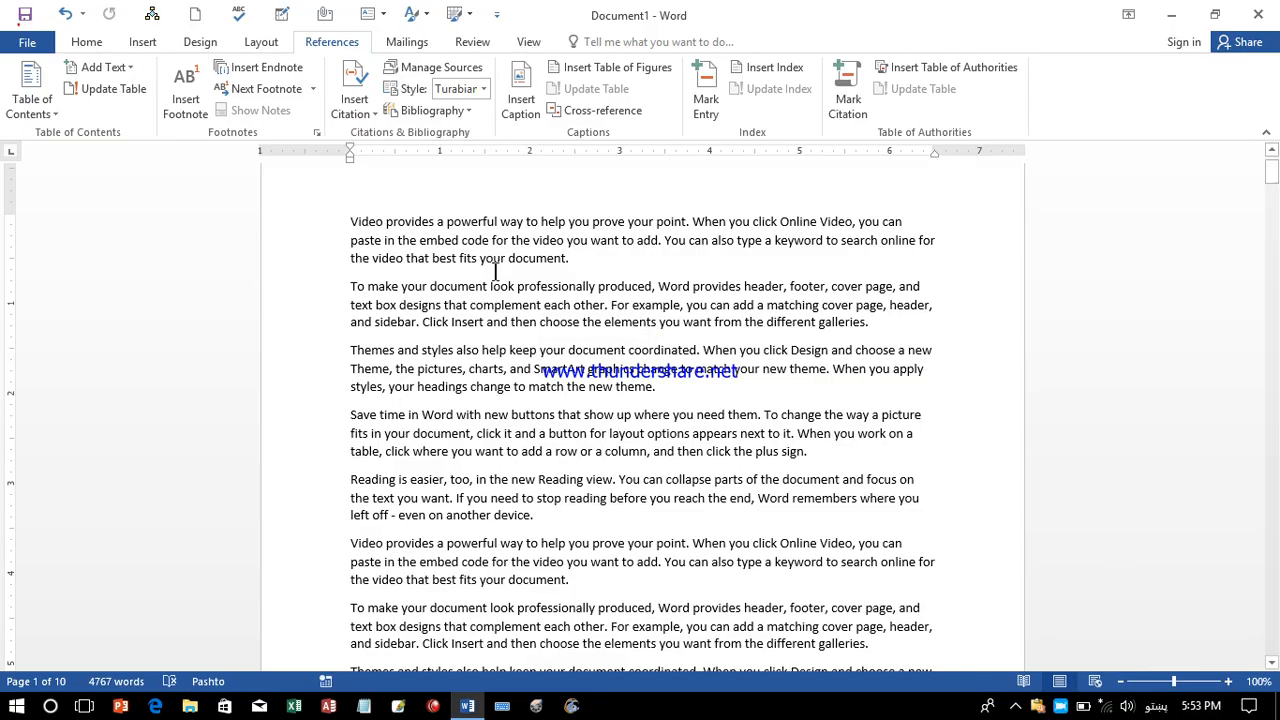
pyautogui.moveTo(563, 240); pyautogui.dragTo(531, 241)
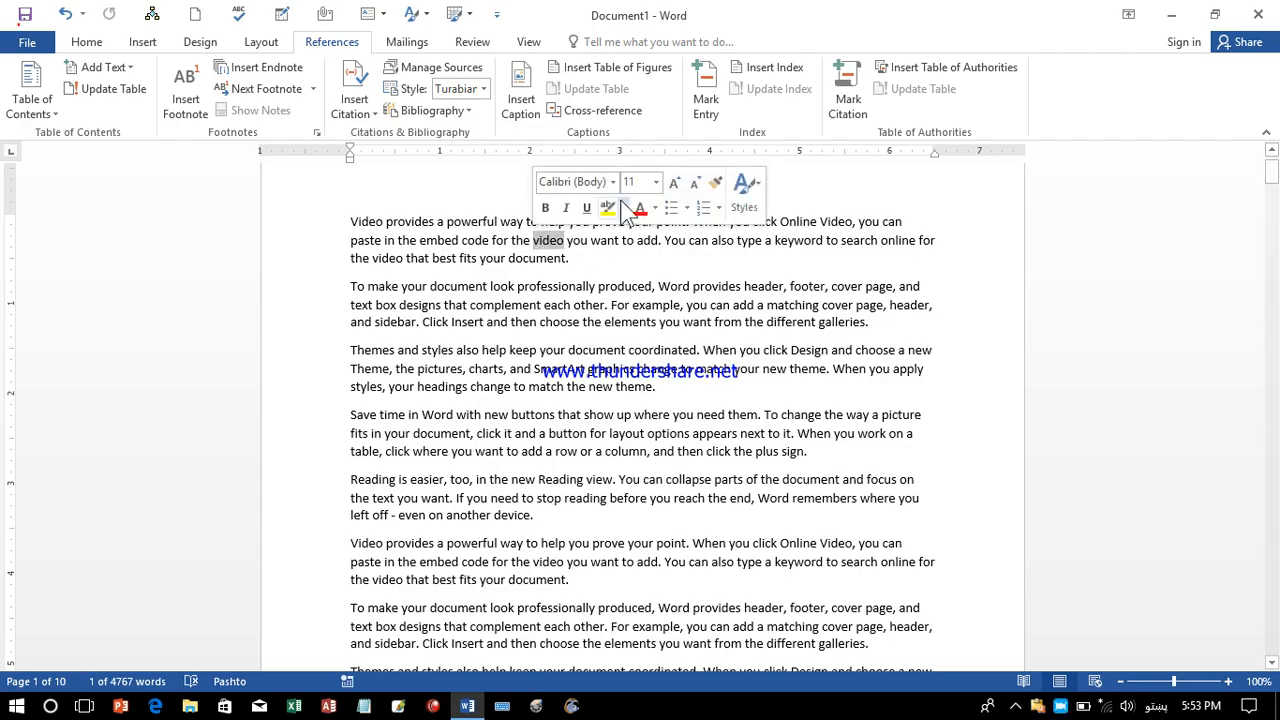
pyautogui.click(722, 99)
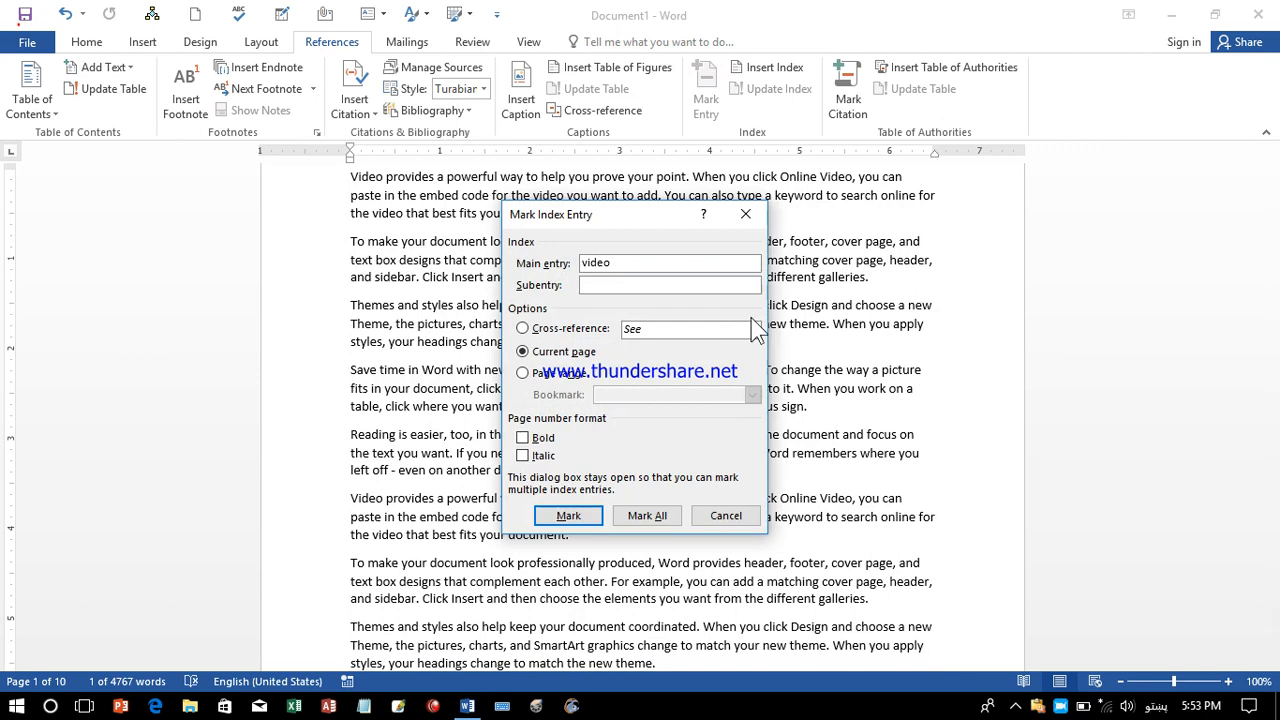
# Keep the Current page option, check Bold and Italic page numbers, and mark 'video'.
pyautogui.click(594, 289)
pyautogui.click(523, 329)
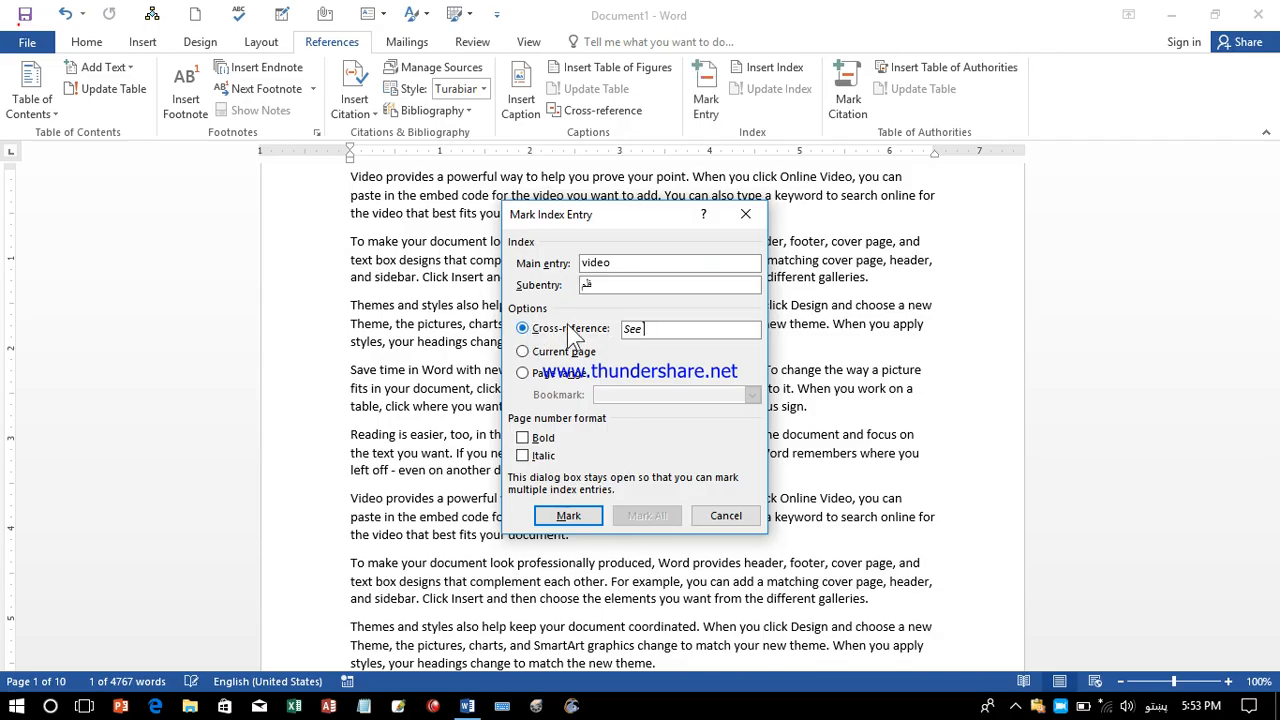
pyautogui.click(556, 352)
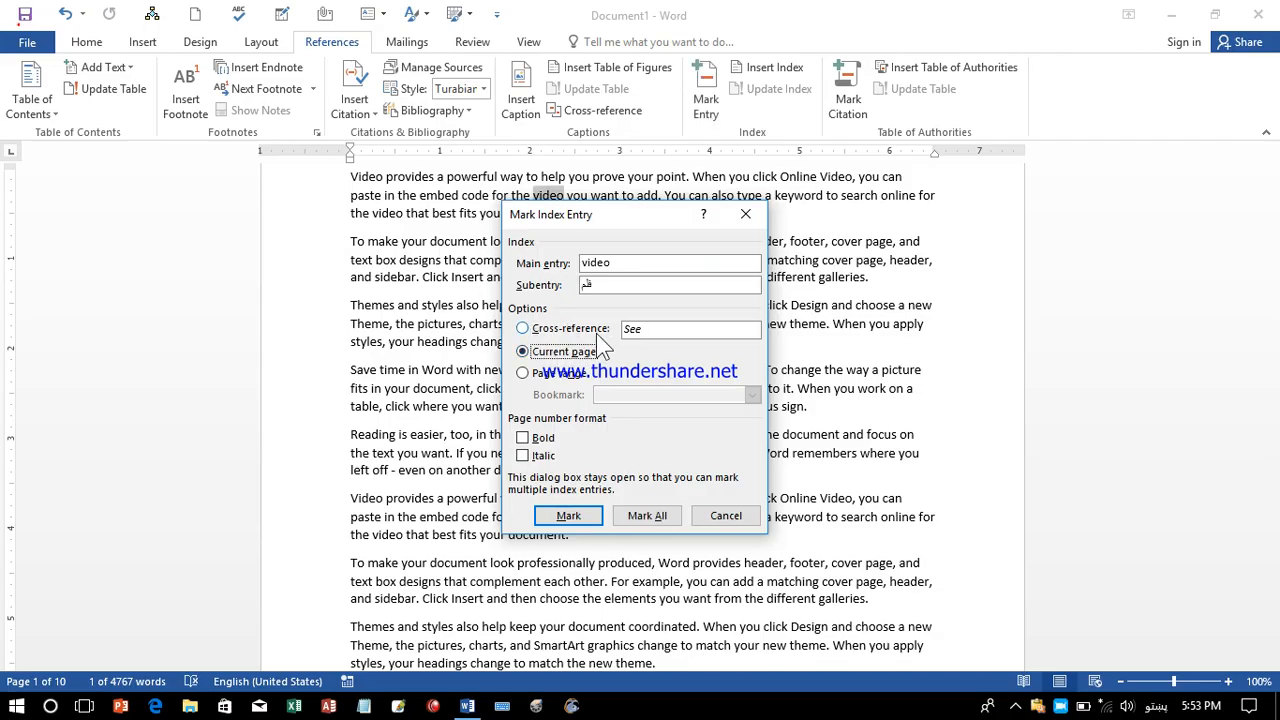
pyautogui.click(558, 374)
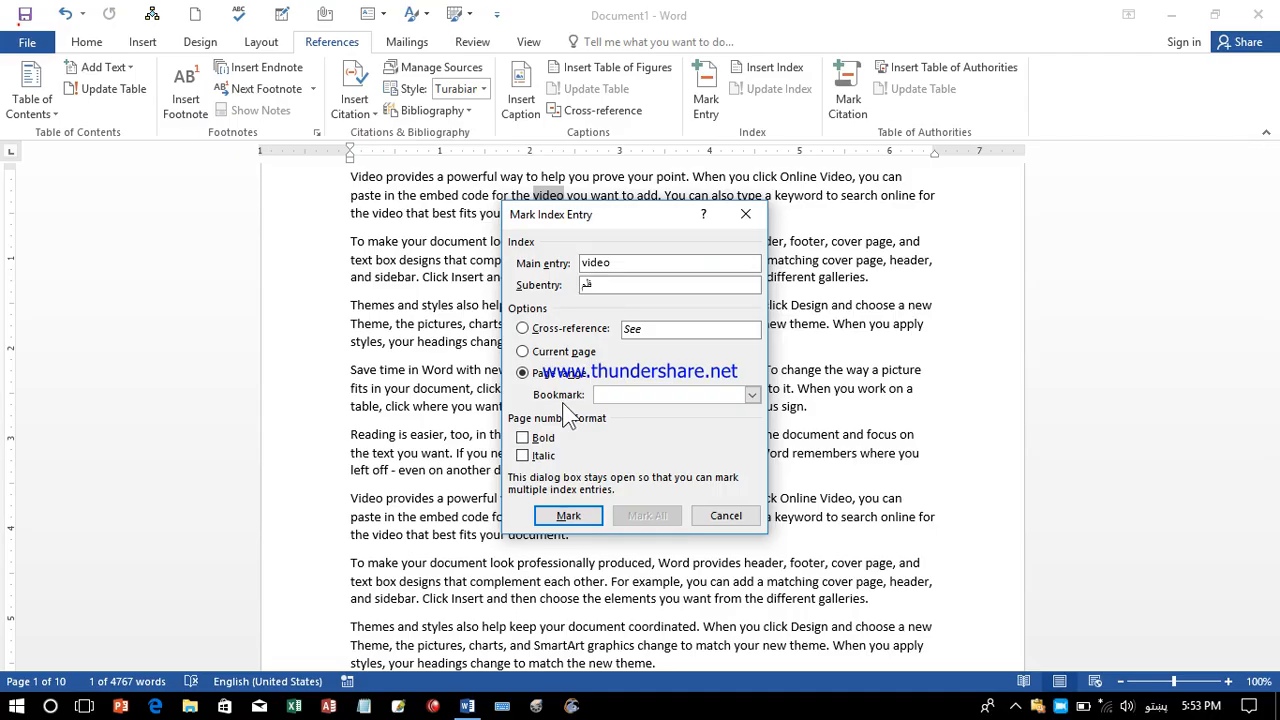
pyautogui.click(751, 396)
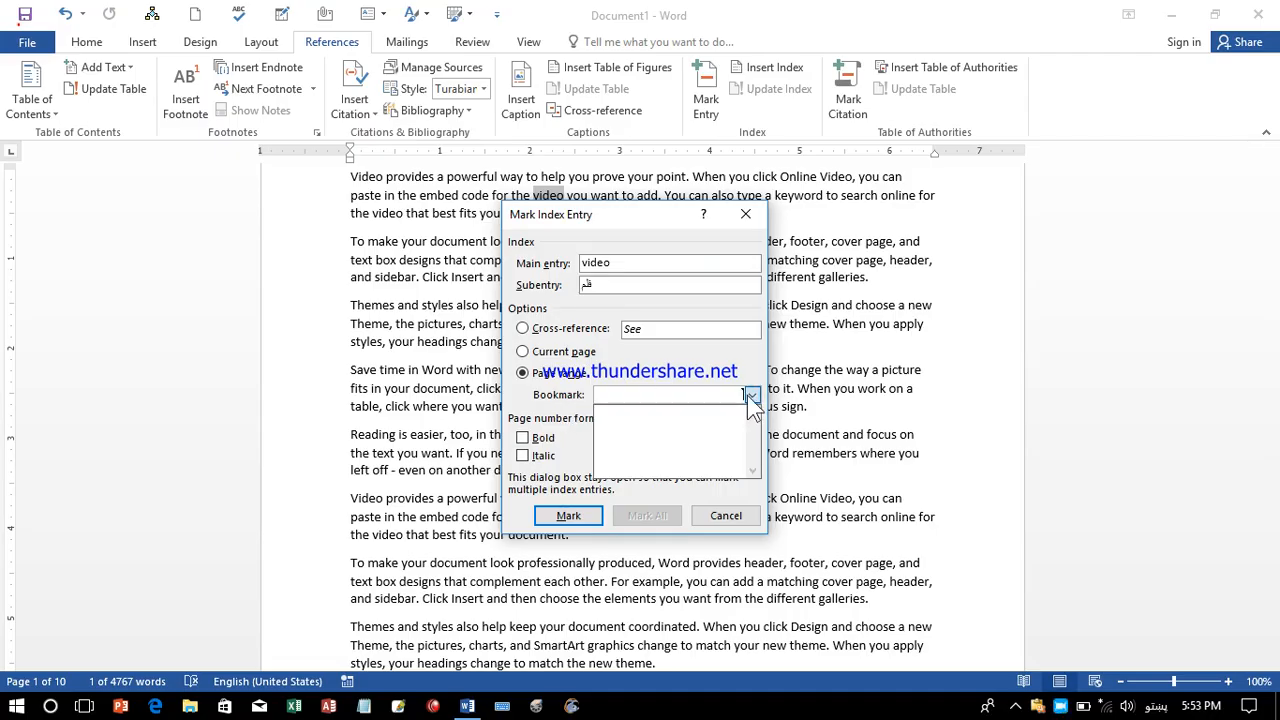
pyautogui.click(751, 396)
pyautogui.click(545, 353)
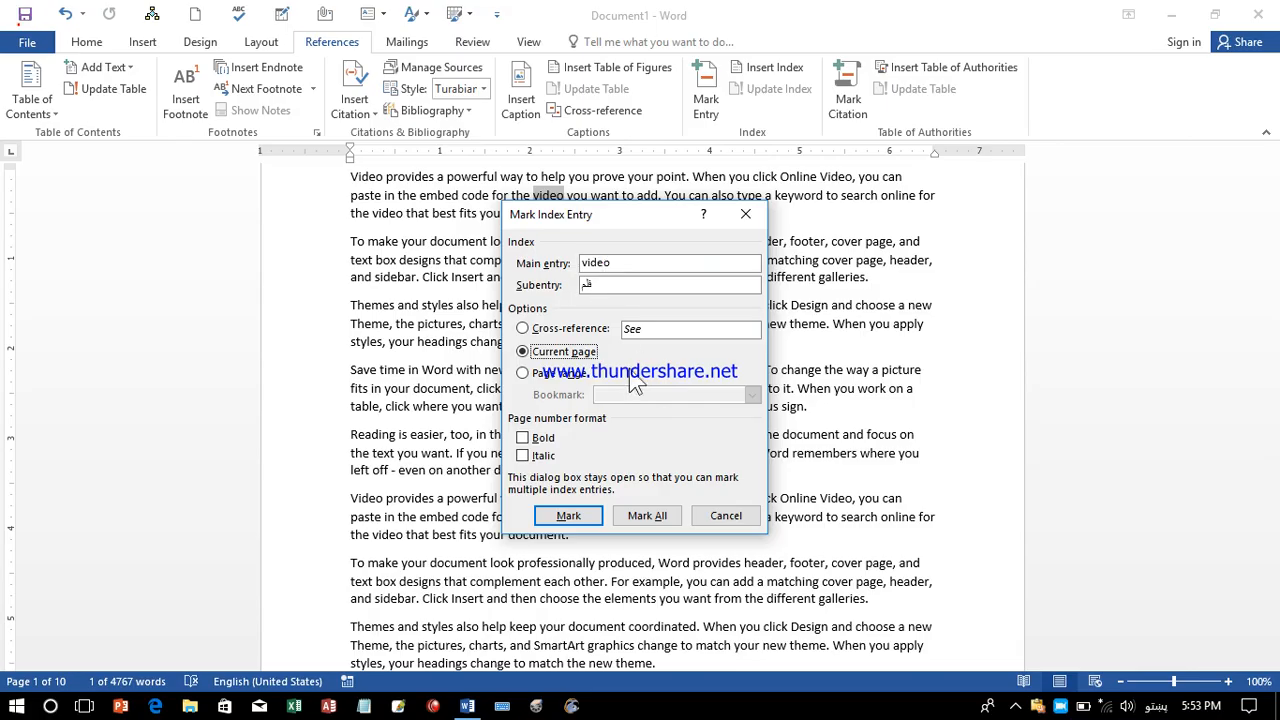
pyautogui.click(523, 438)
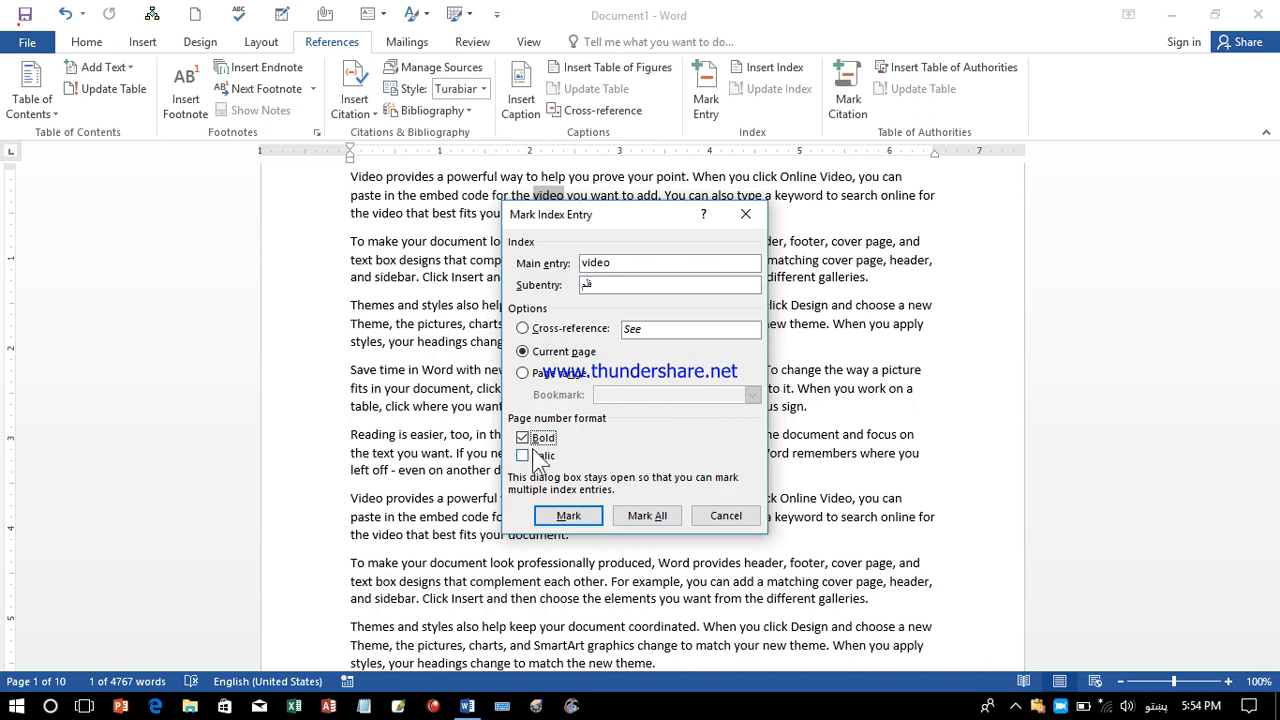
pyautogui.click(527, 456)
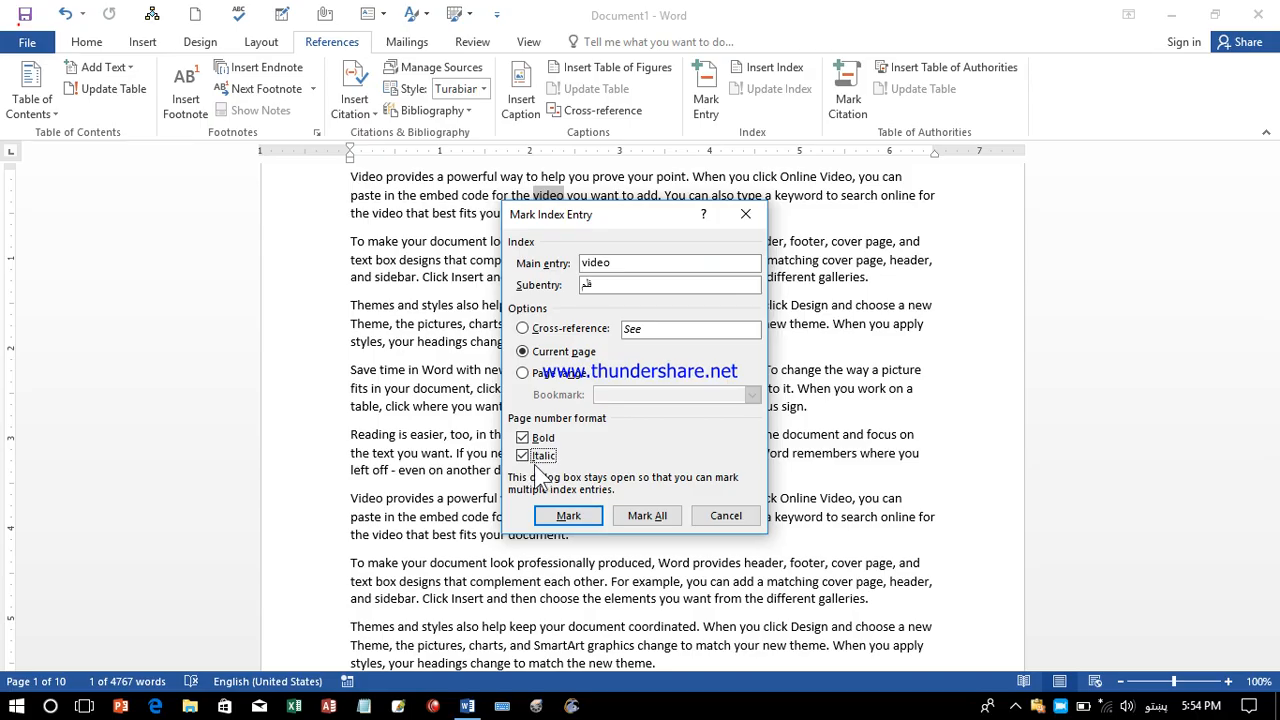
pyautogui.click(591, 518)
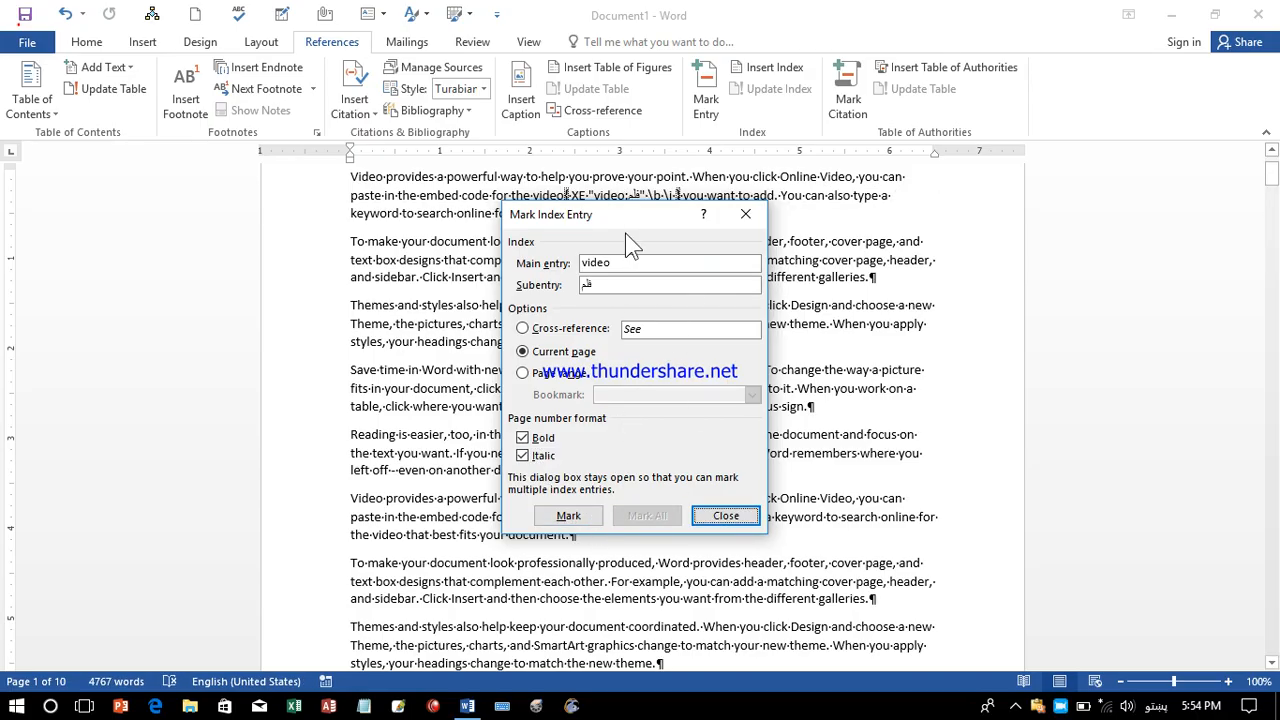
# Mark 'Save' as an index entry with subentry 'ب'.
pyautogui.moveTo(607, 212); pyautogui.dragTo(808, 262)
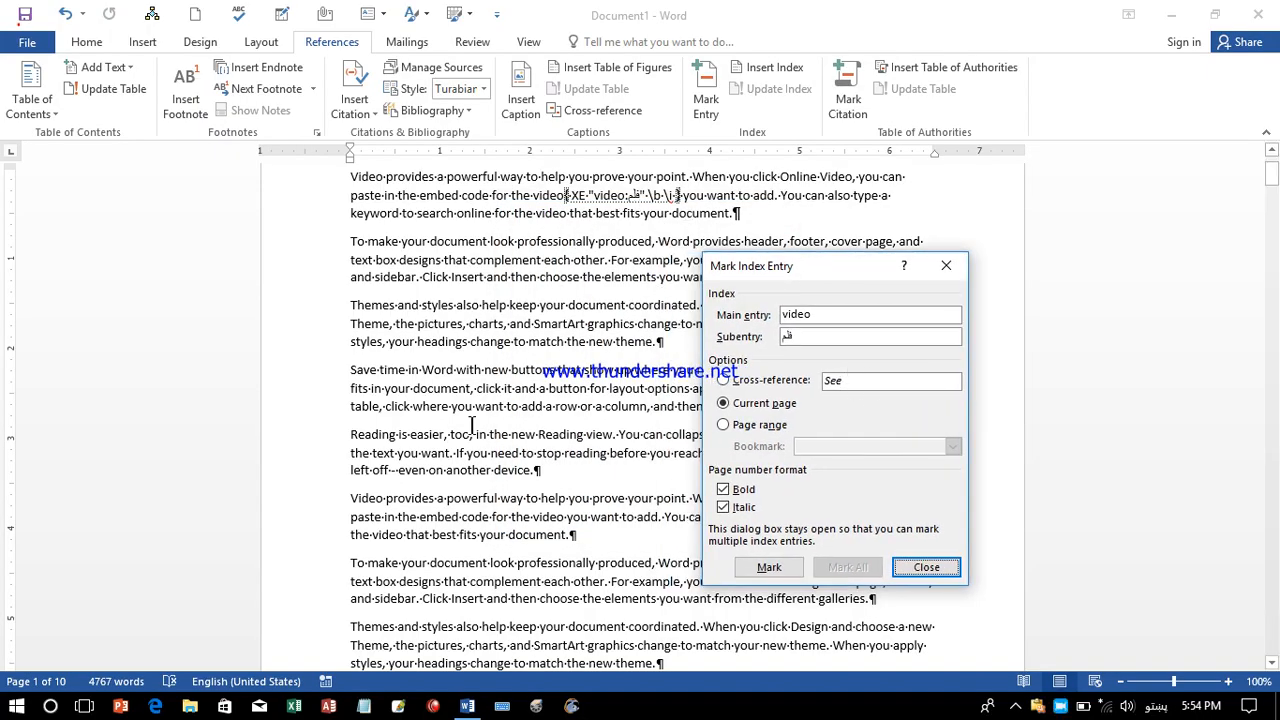
pyautogui.click(856, 316)
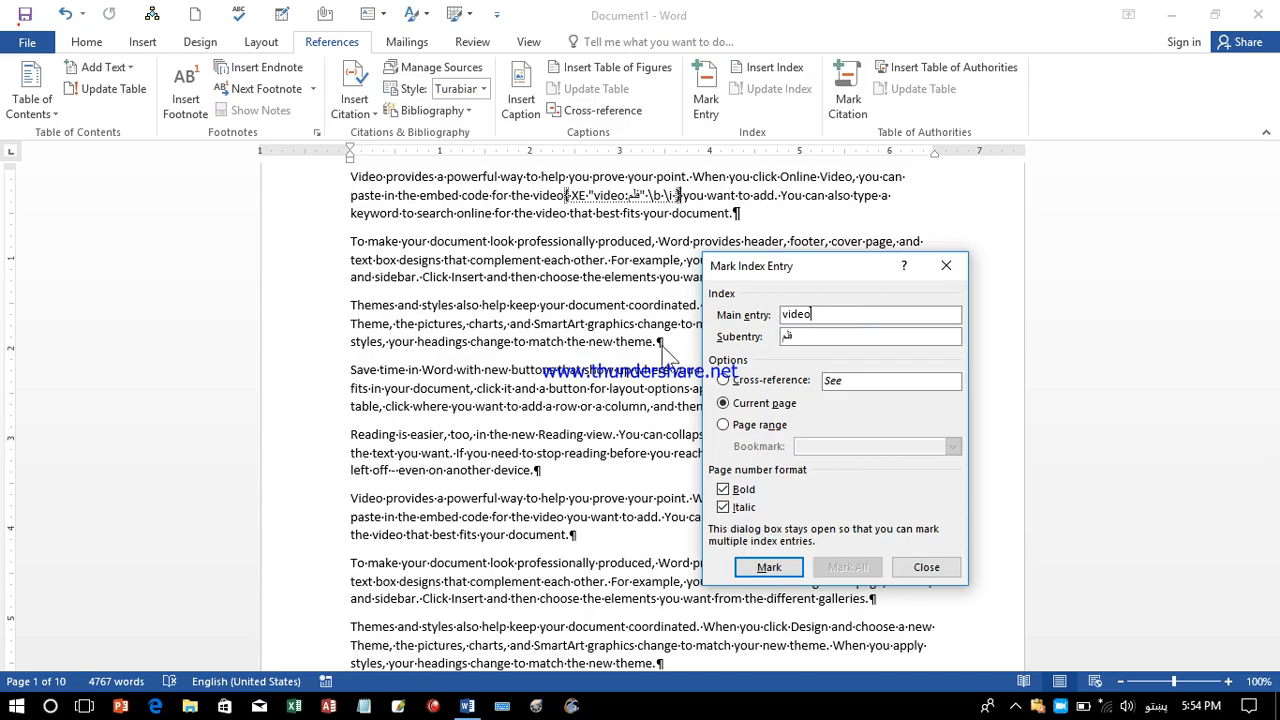
pyautogui.click(375, 369)
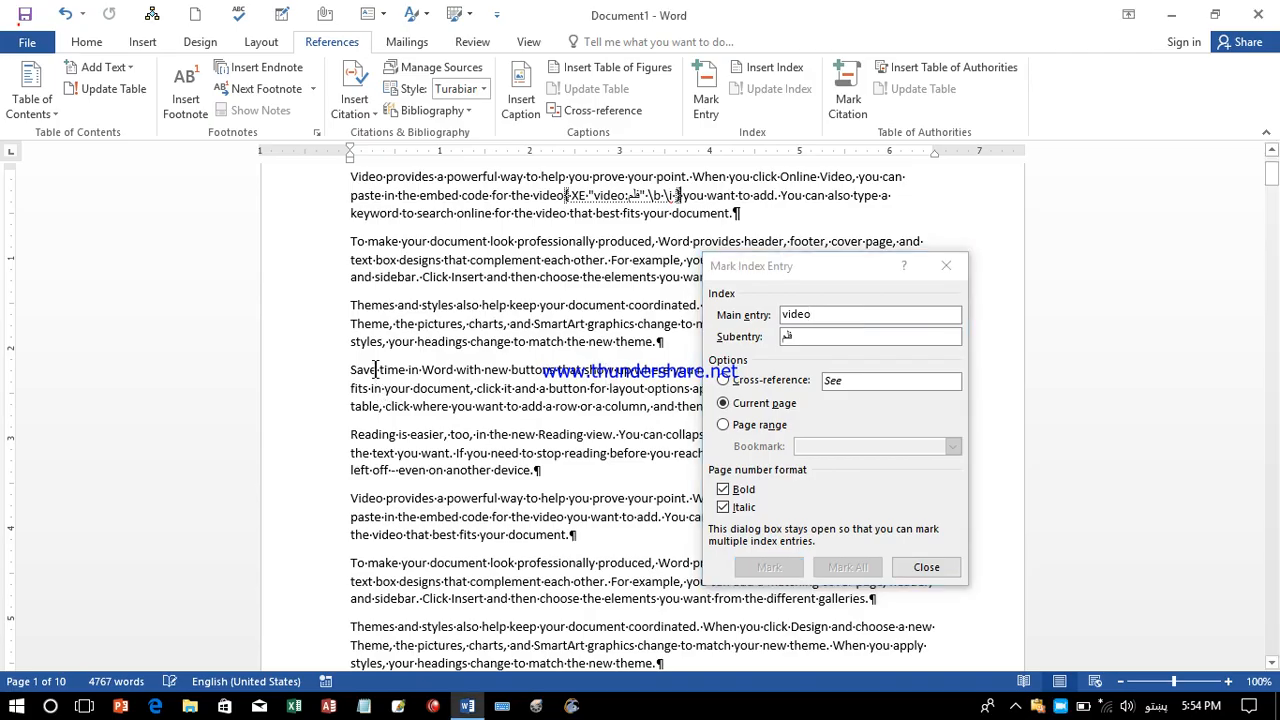
pyautogui.moveTo(375, 369); pyautogui.dragTo(347, 370)
pyautogui.click(860, 318)
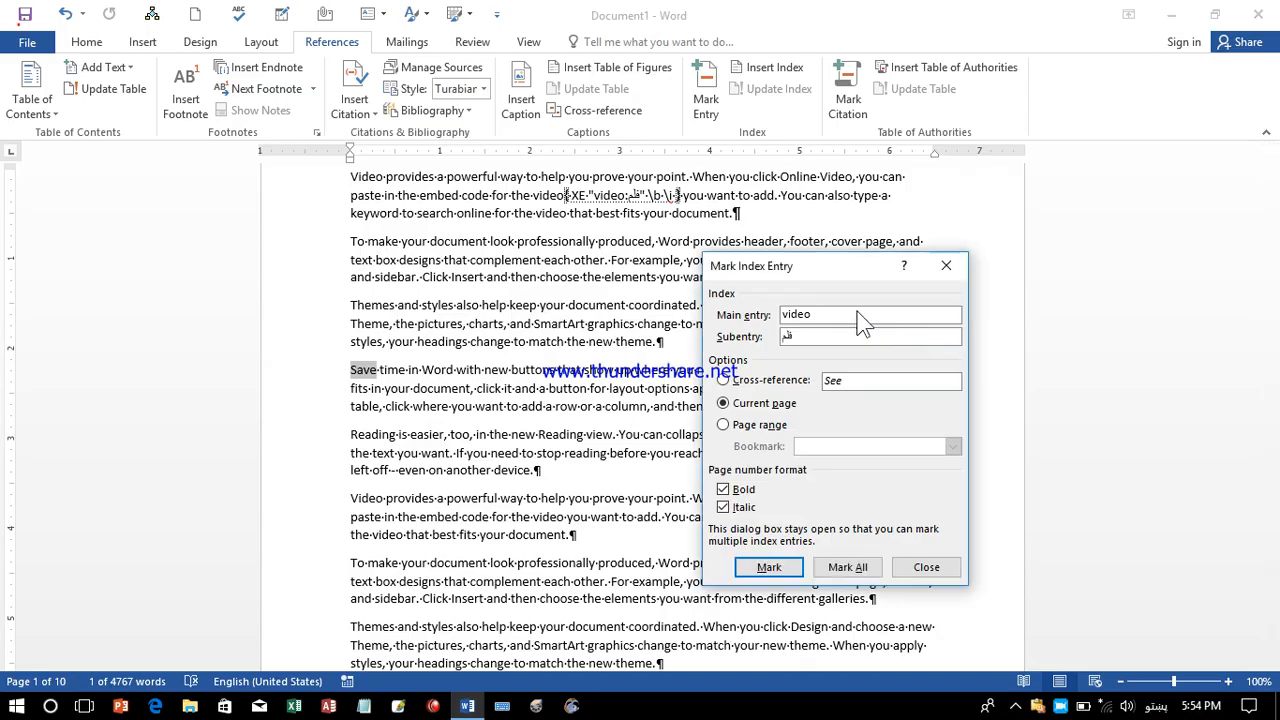
pyautogui.click(810, 338)
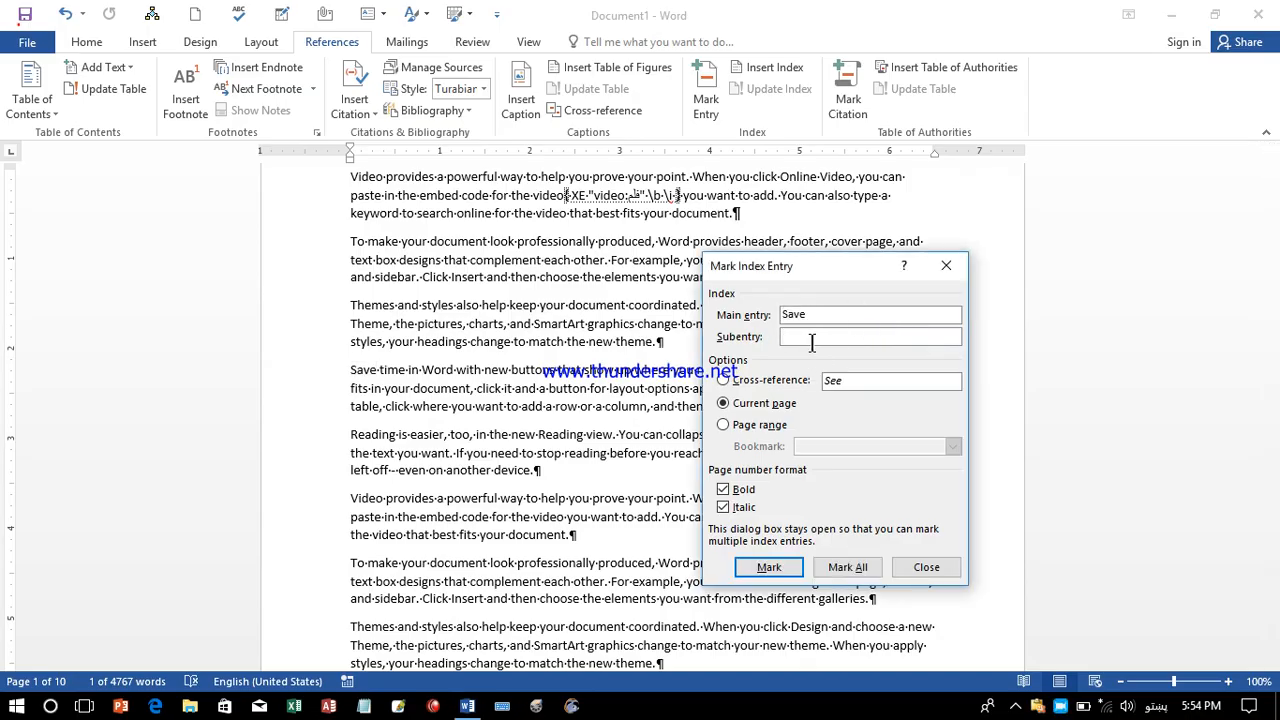
pyautogui.write('ب')
pyautogui.click(769, 567)
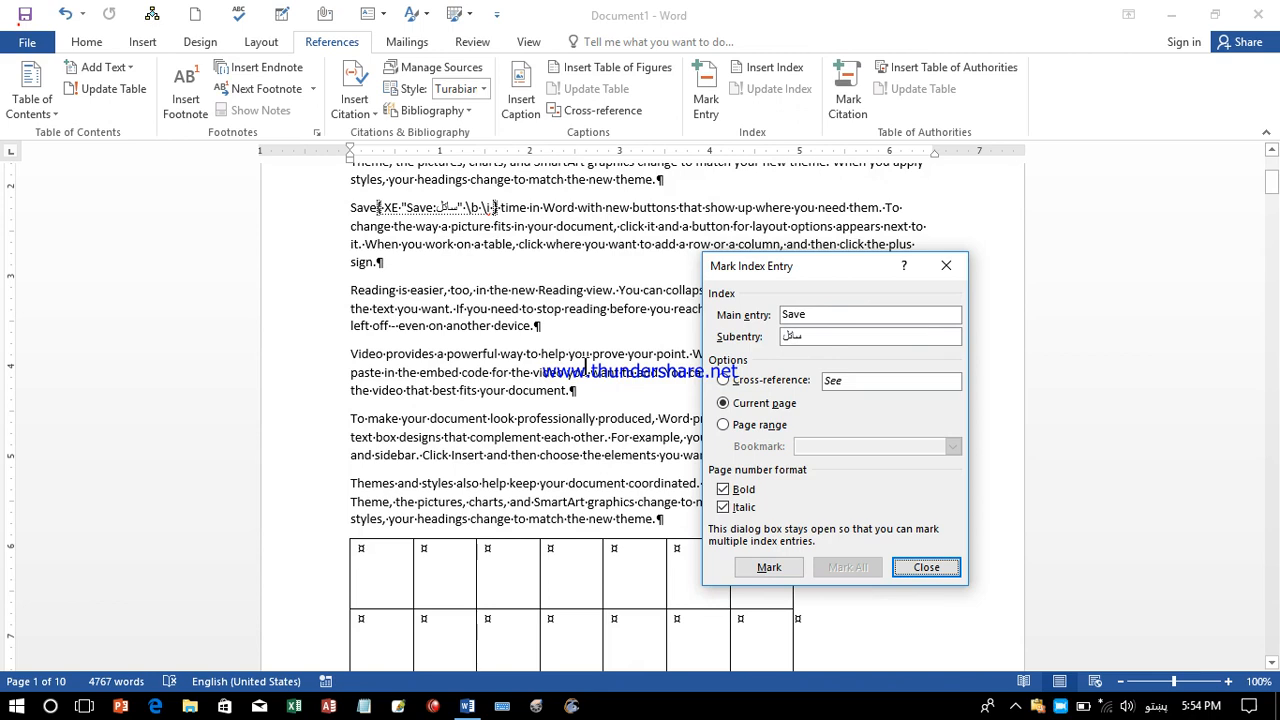
# Mark 'help' as an index entry with subentry 'مرسته کول'.
pyautogui.click(481, 420)
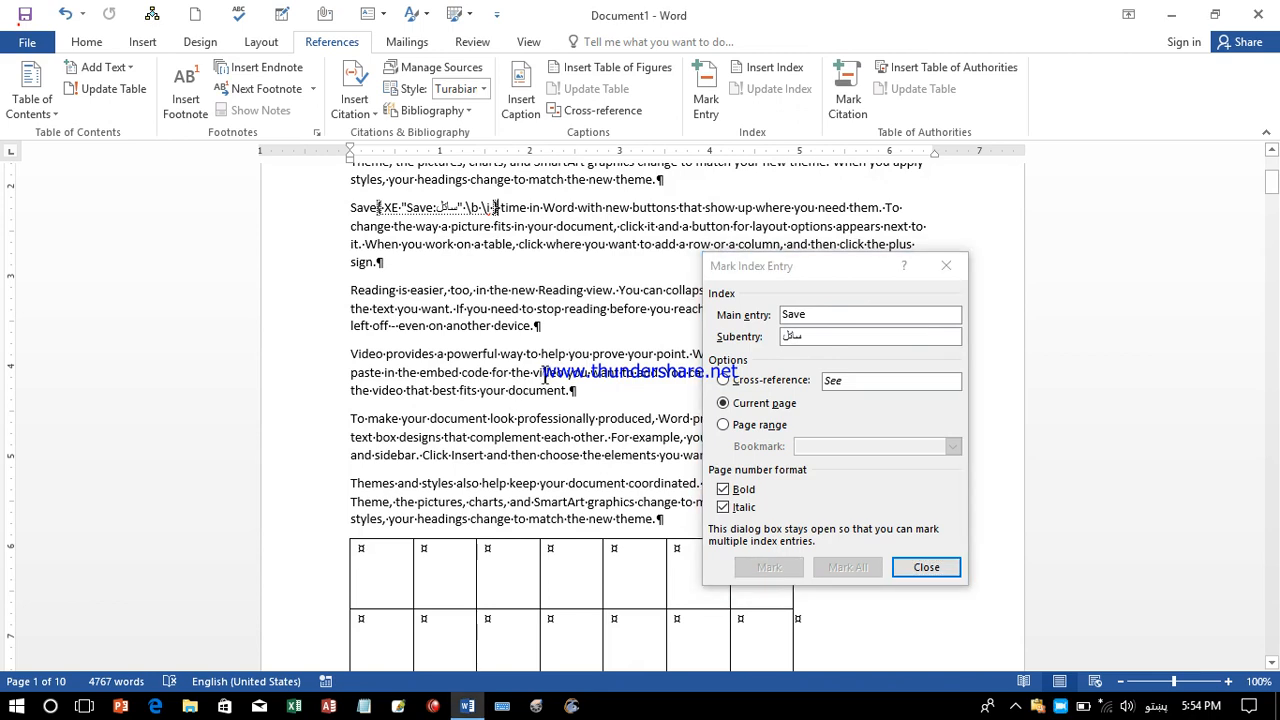
pyautogui.moveTo(567, 356); pyautogui.dragTo(541, 352)
pyautogui.click(843, 336)
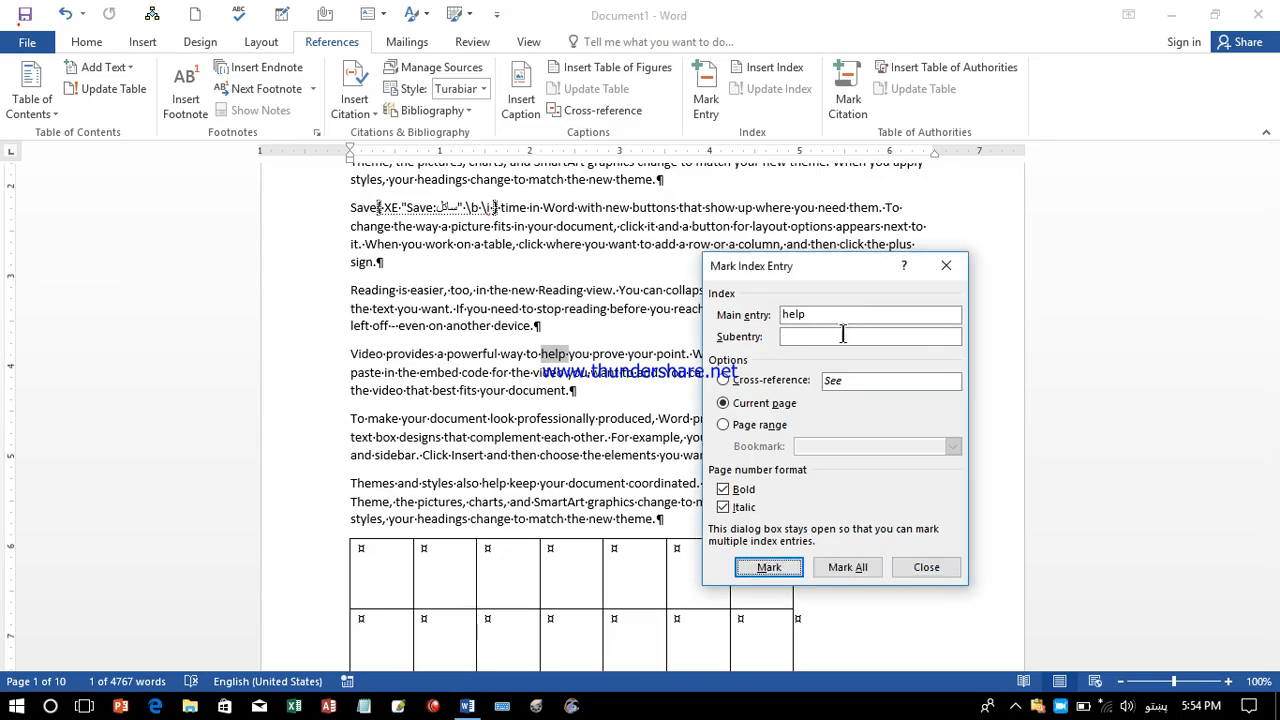
pyautogui.click(829, 338)
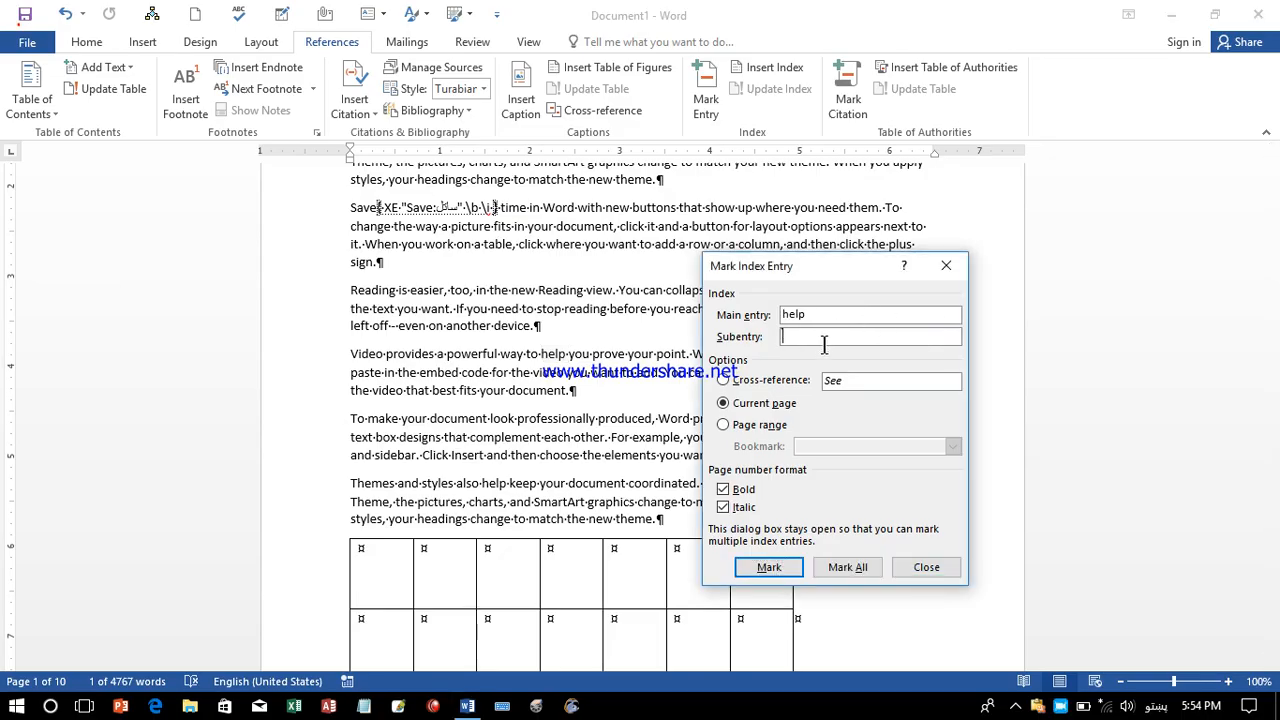
pyautogui.write('مرسته کول')
pyautogui.click(768, 567)
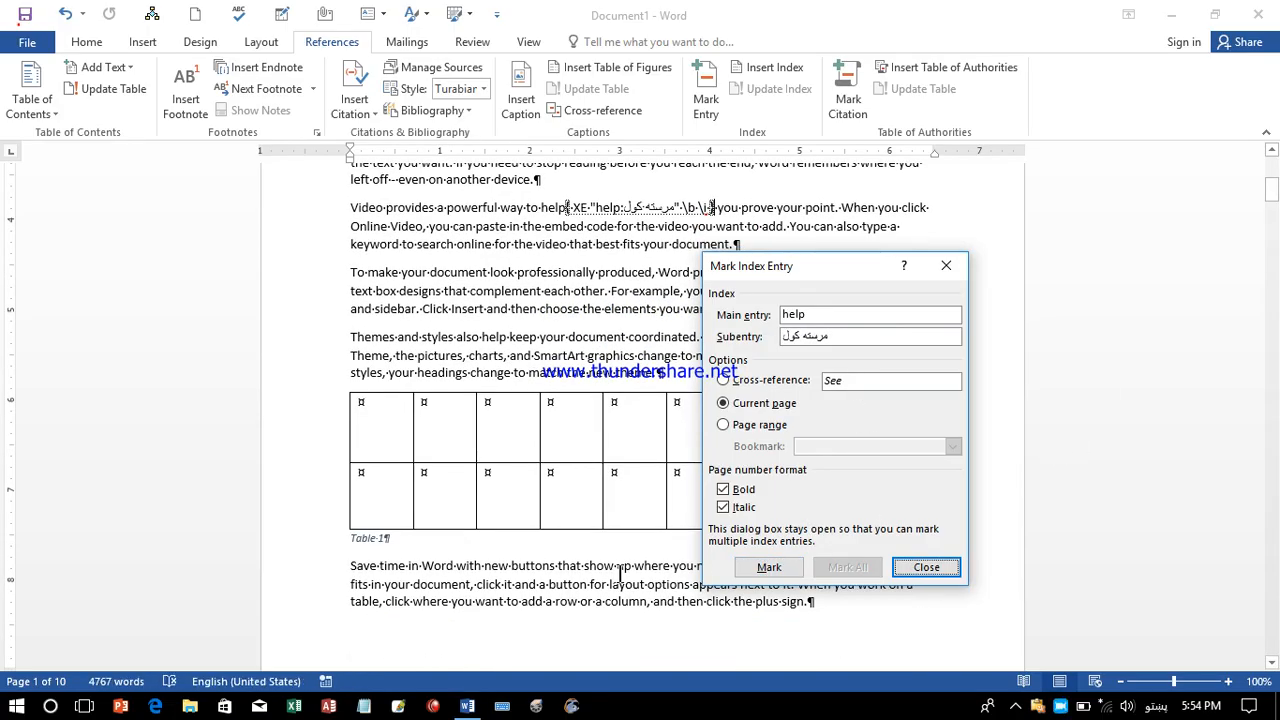
# Mark 'new' below the table as an index entry with subentry 'نوی'.
pyautogui.click(1272, 662)
pyautogui.click(1272, 662)
pyautogui.click(1272, 662)
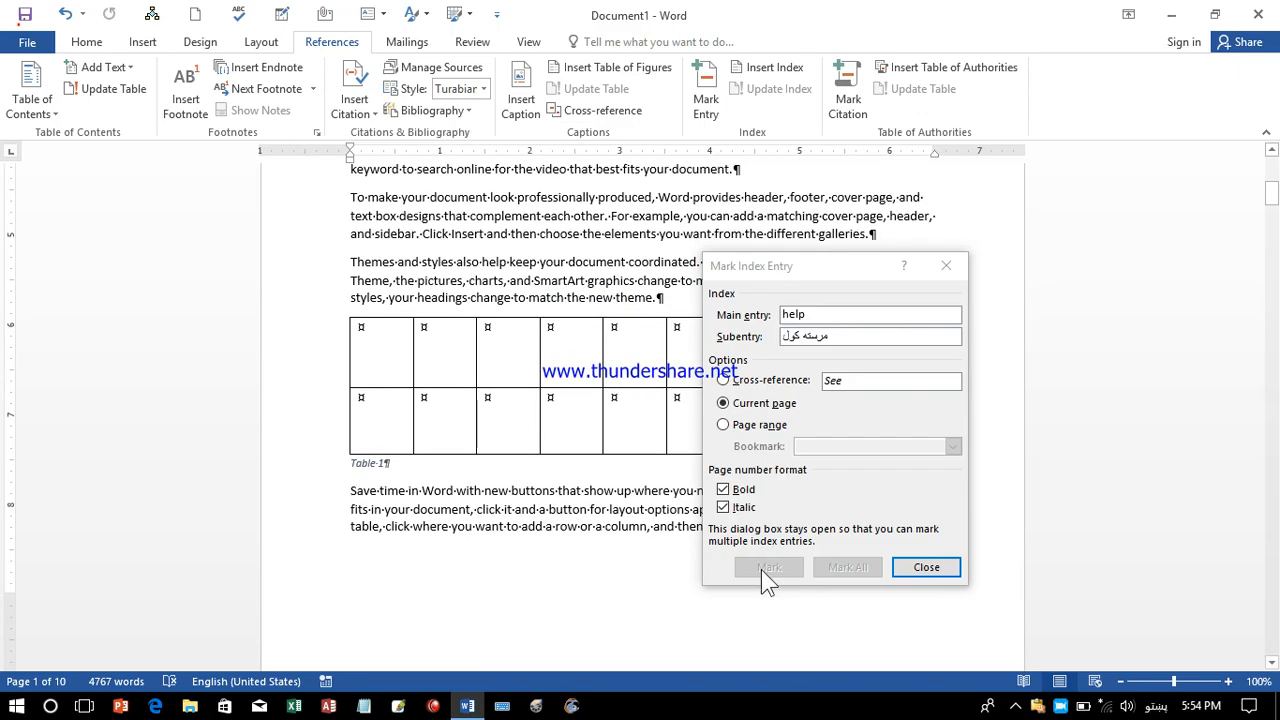
pyautogui.doubleClick(490, 490)
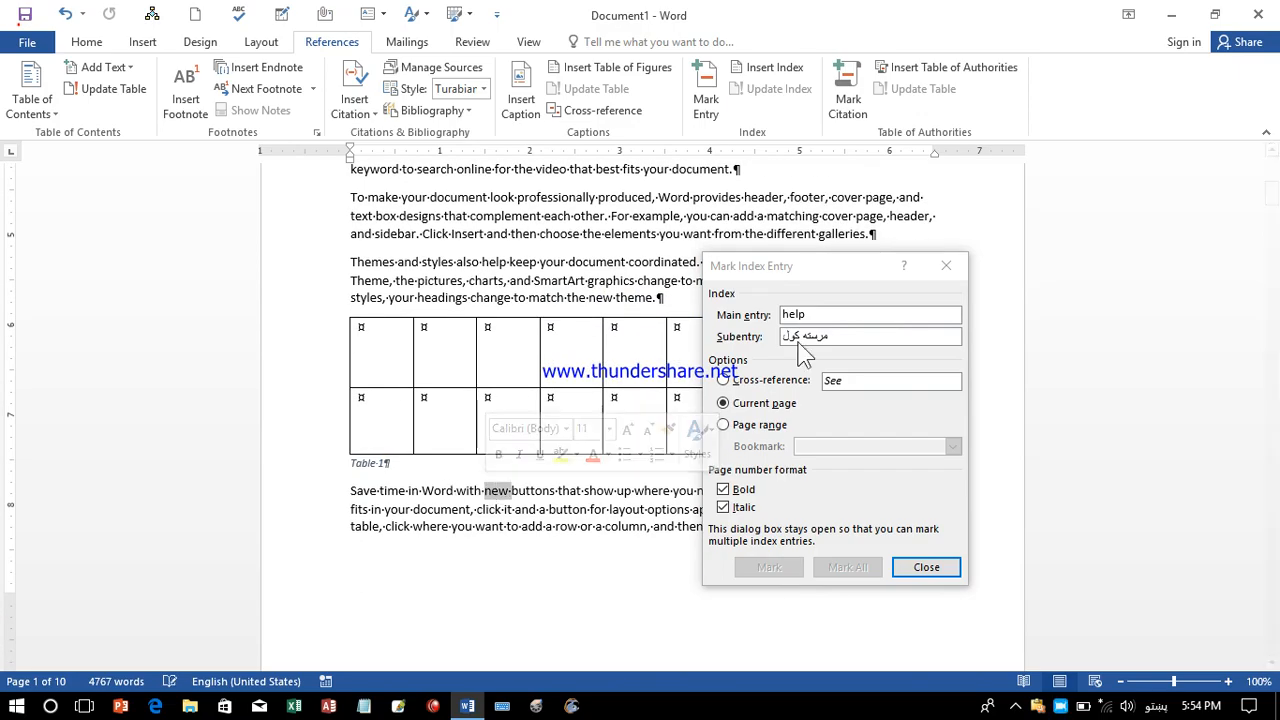
pyautogui.click(825, 336)
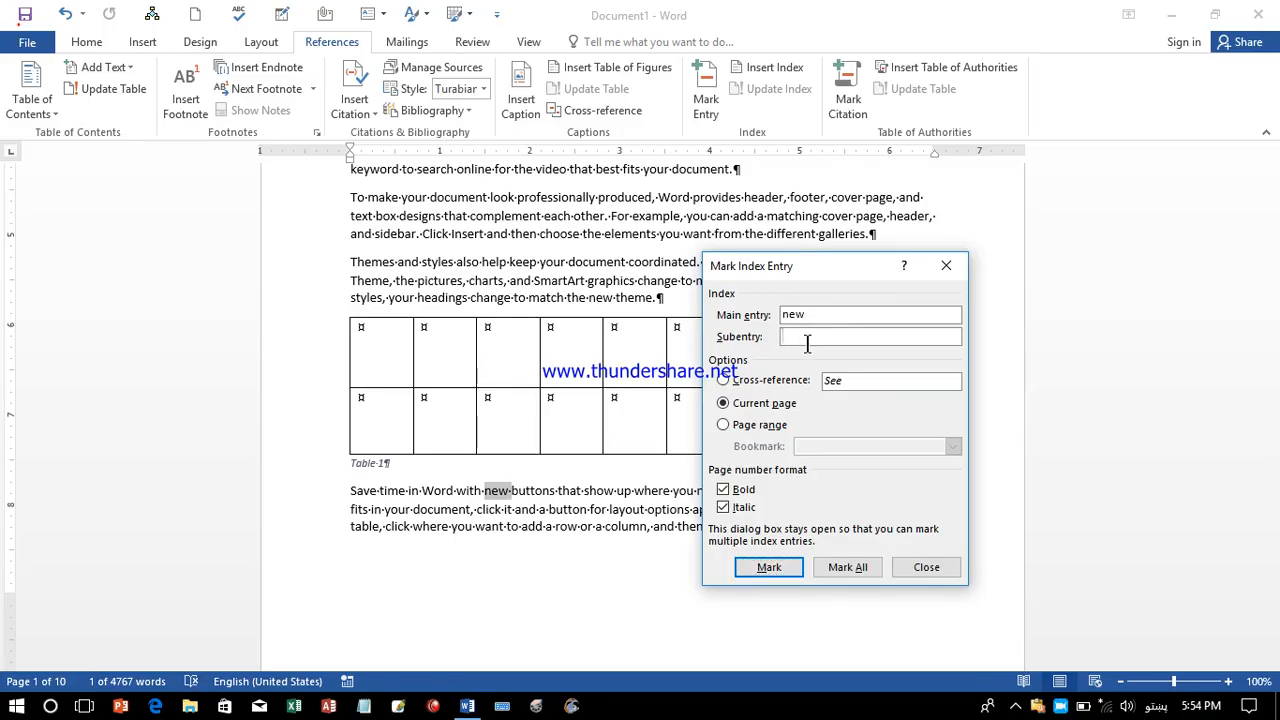
pyautogui.write('نوی')
pyautogui.click(778, 570)
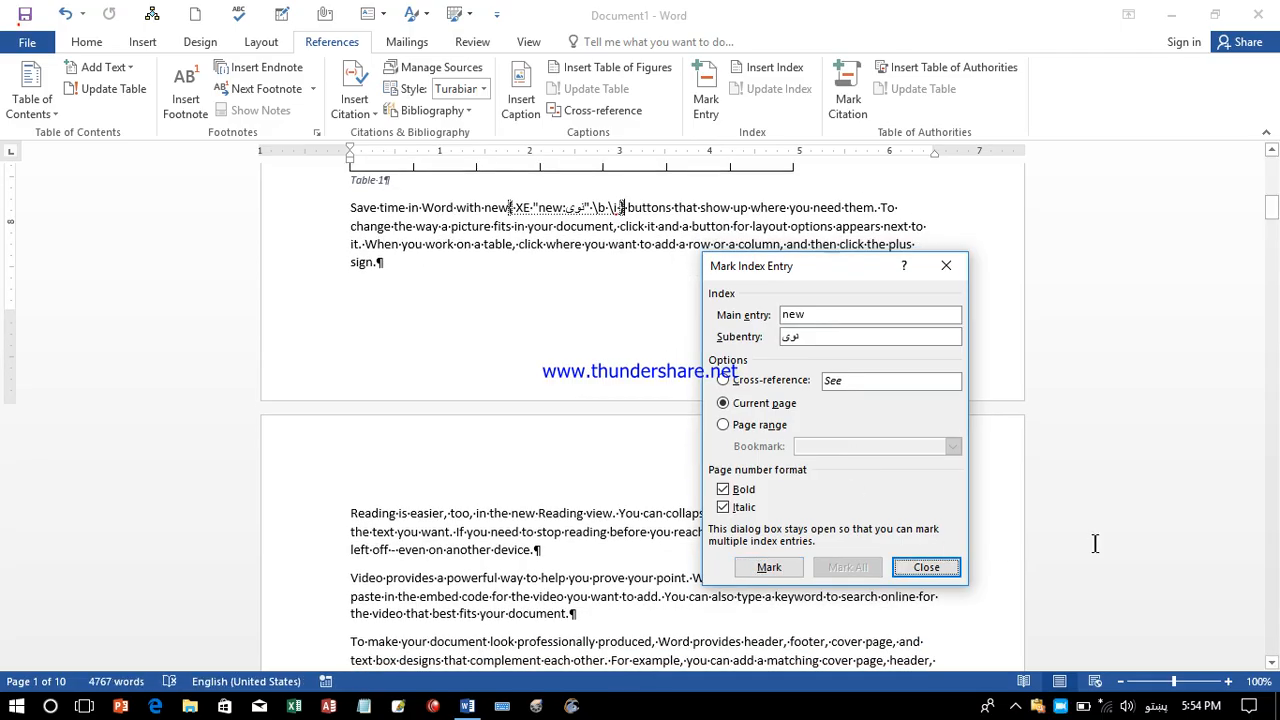
# Mark 'Read' at the paragraph start as an index entry with subentry 'لوست'.
pyautogui.click(377, 514)
pyautogui.moveTo(380, 513); pyautogui.dragTo(348, 513)
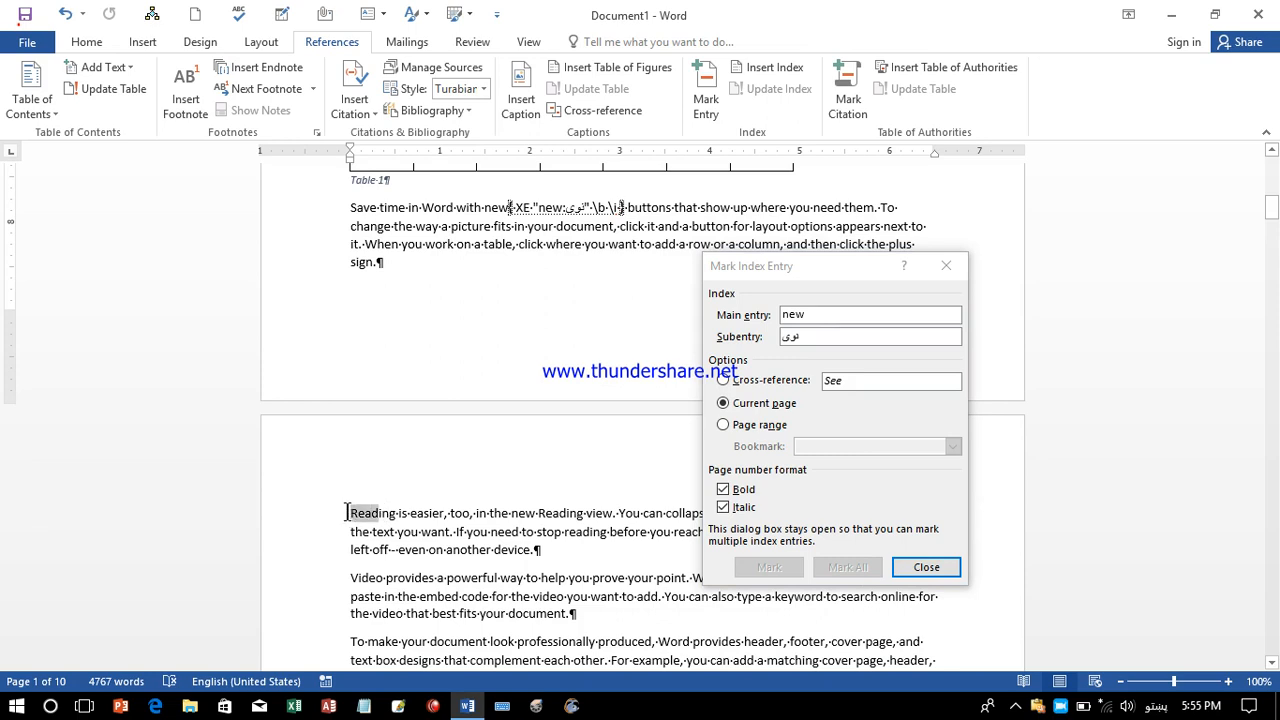
pyautogui.moveTo(348, 513); pyautogui.dragTo(348, 513)
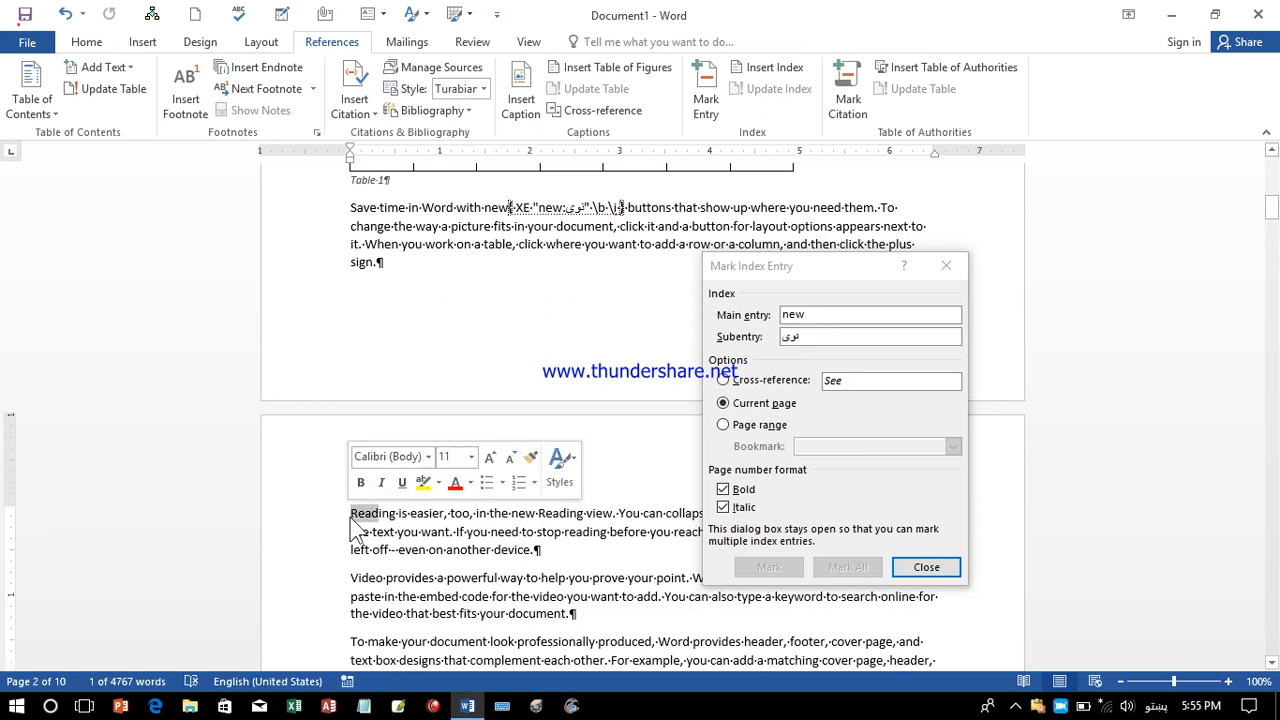
pyautogui.click(843, 318)
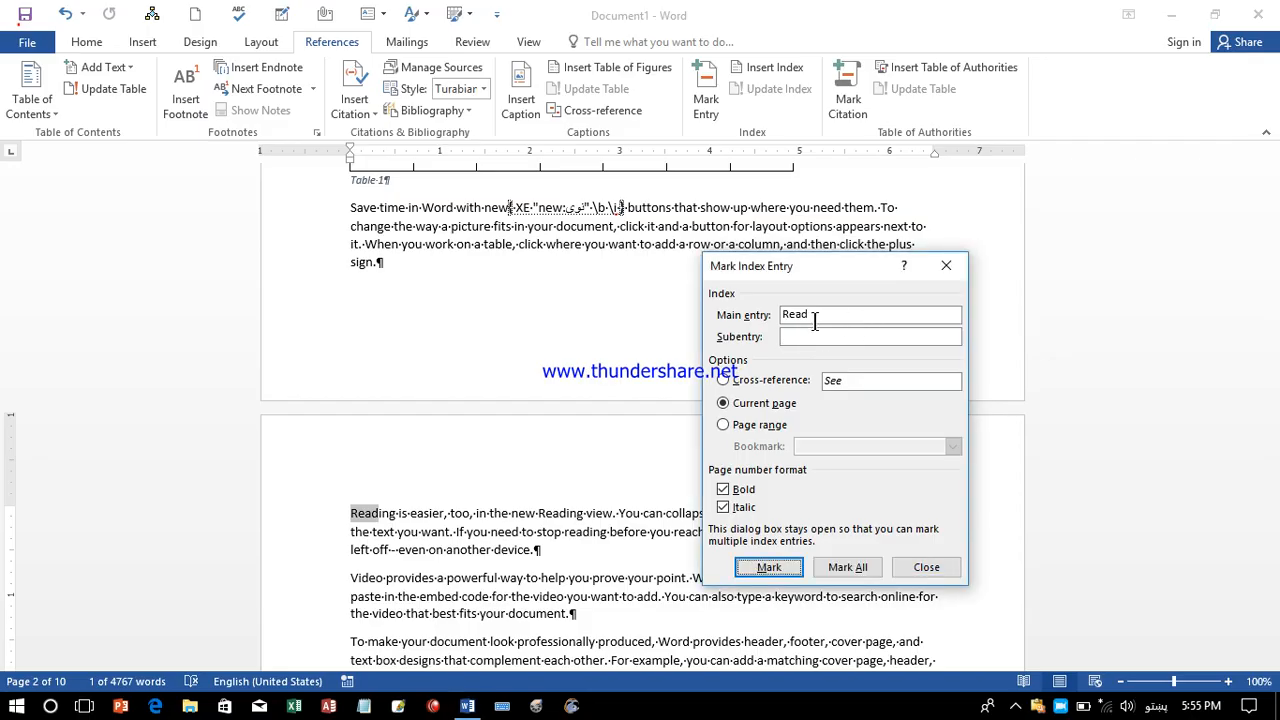
pyautogui.click(809, 338)
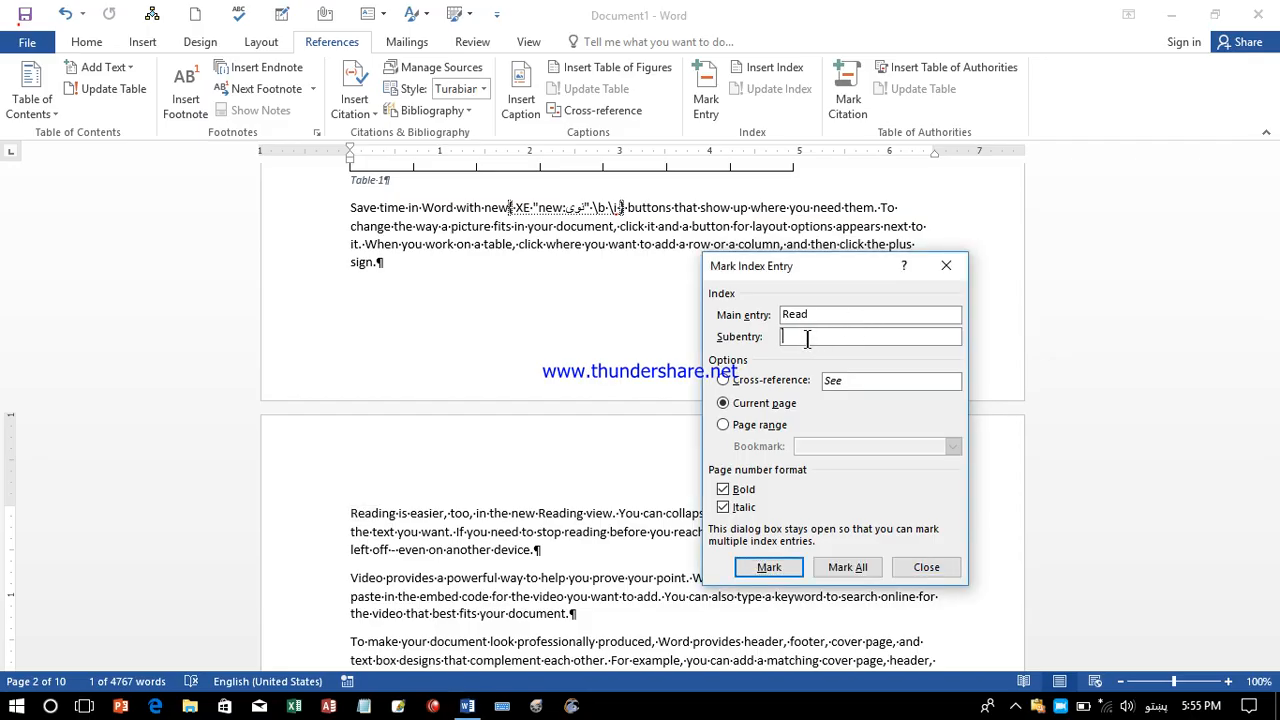
pyautogui.write('لوستل')
pyautogui.click(779, 566)
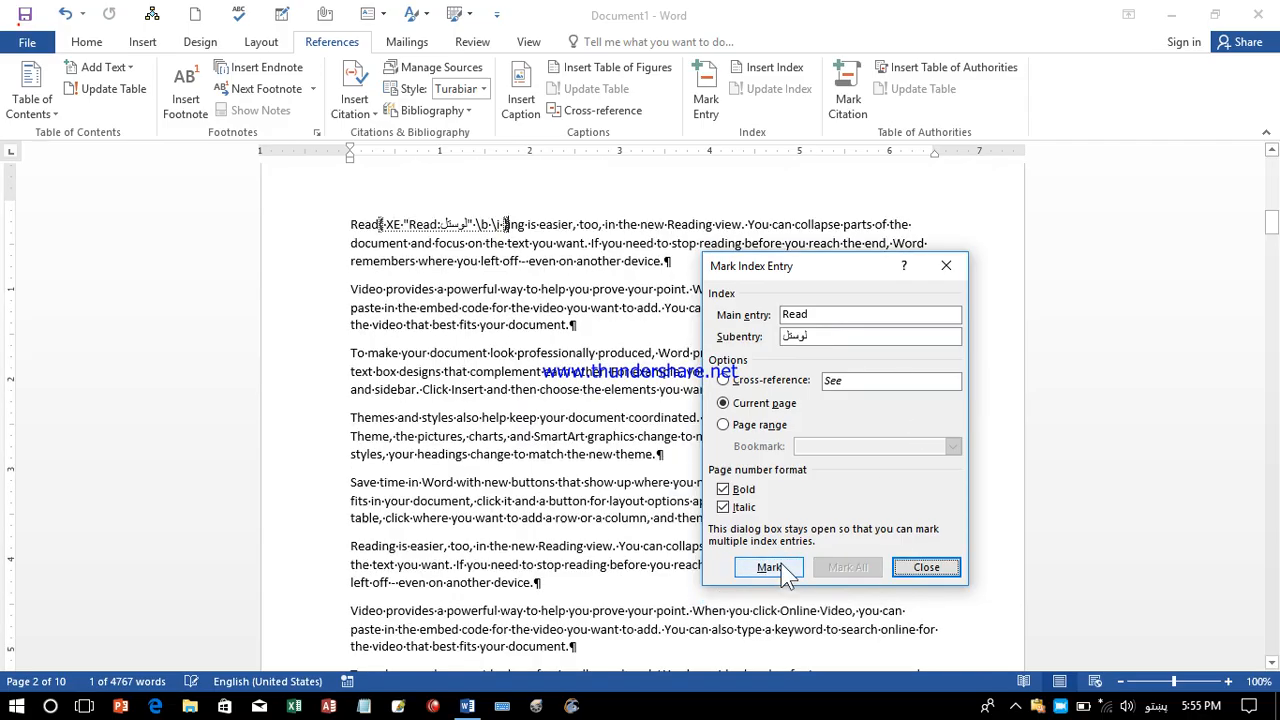
pyautogui.click(467, 528)
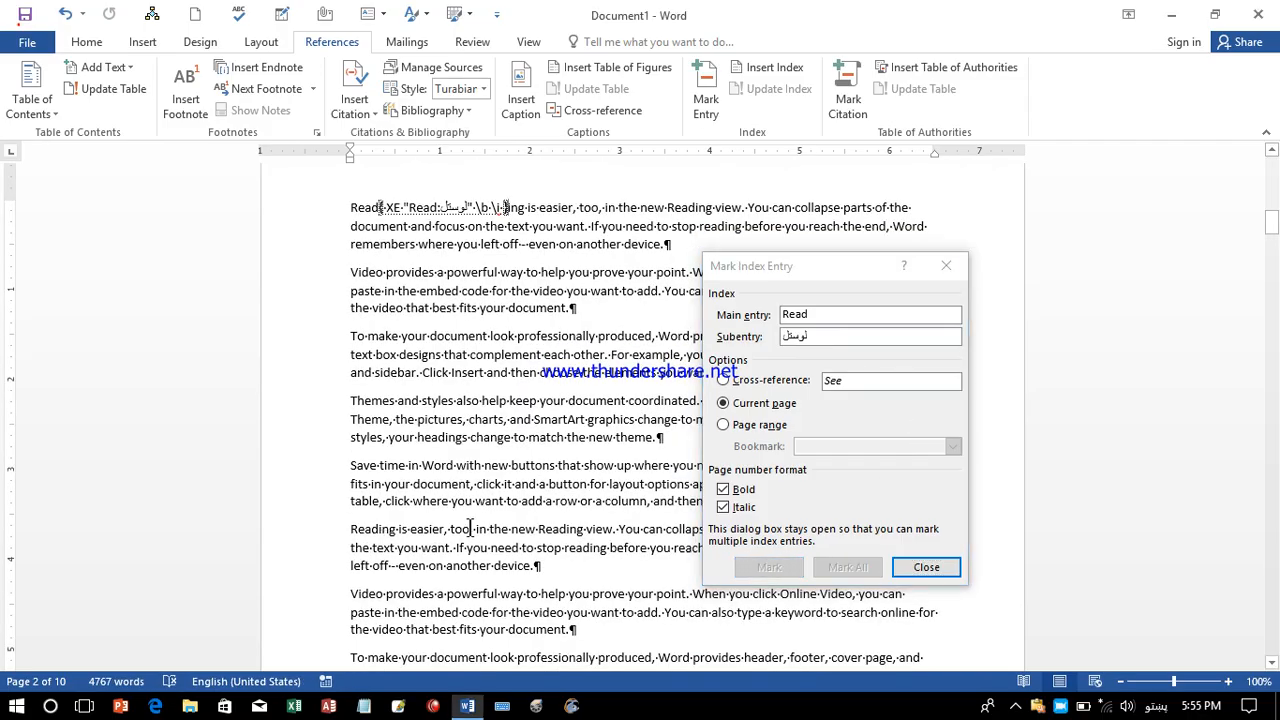
# Mark 'too' as an index entry with a Pashto subentry.
pyautogui.doubleClick(467, 528)
pyautogui.click(440, 529)
pyautogui.moveTo(473, 530); pyautogui.dragTo(450, 530)
pyautogui.click(820, 338)
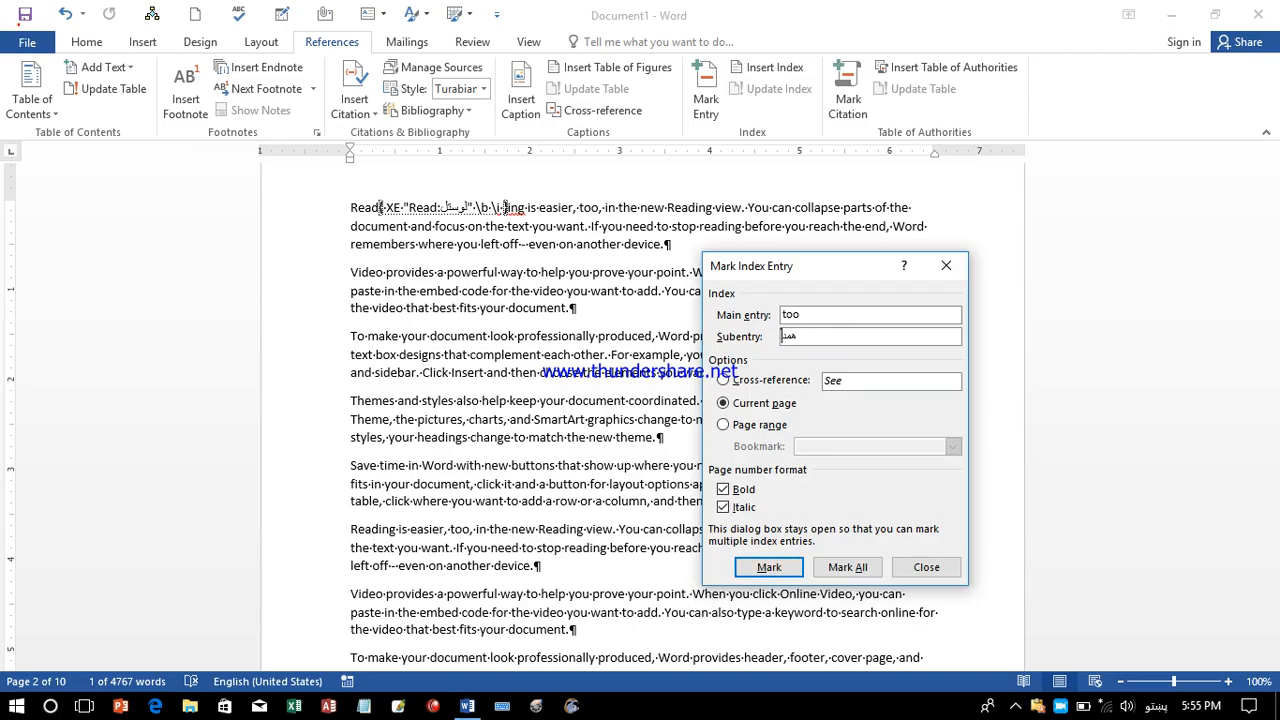
pyautogui.write('همدارک')
pyautogui.press('BackSpace')
pyautogui.click(785, 572)
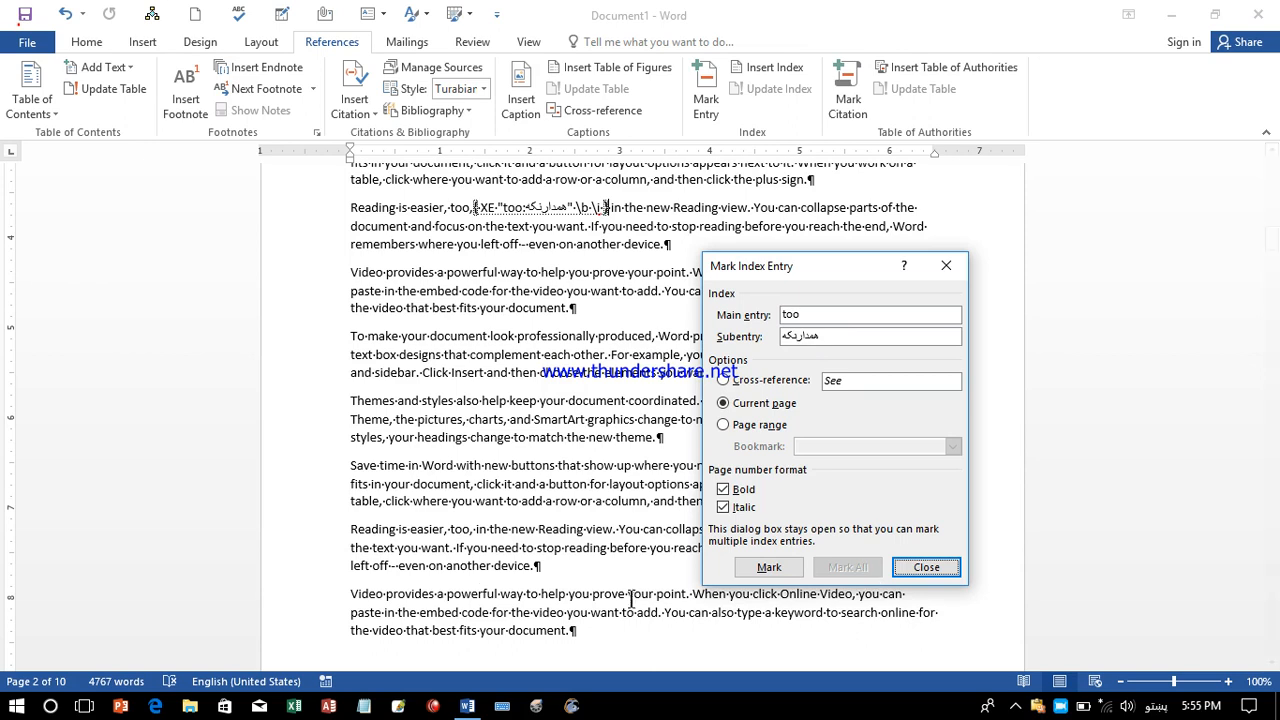
# Mark 'stop' with subentry 'دریدل', then close the Mark Index Entry window.
pyautogui.click(368, 566)
pyautogui.doubleClick(362, 566)
pyautogui.click(861, 314)
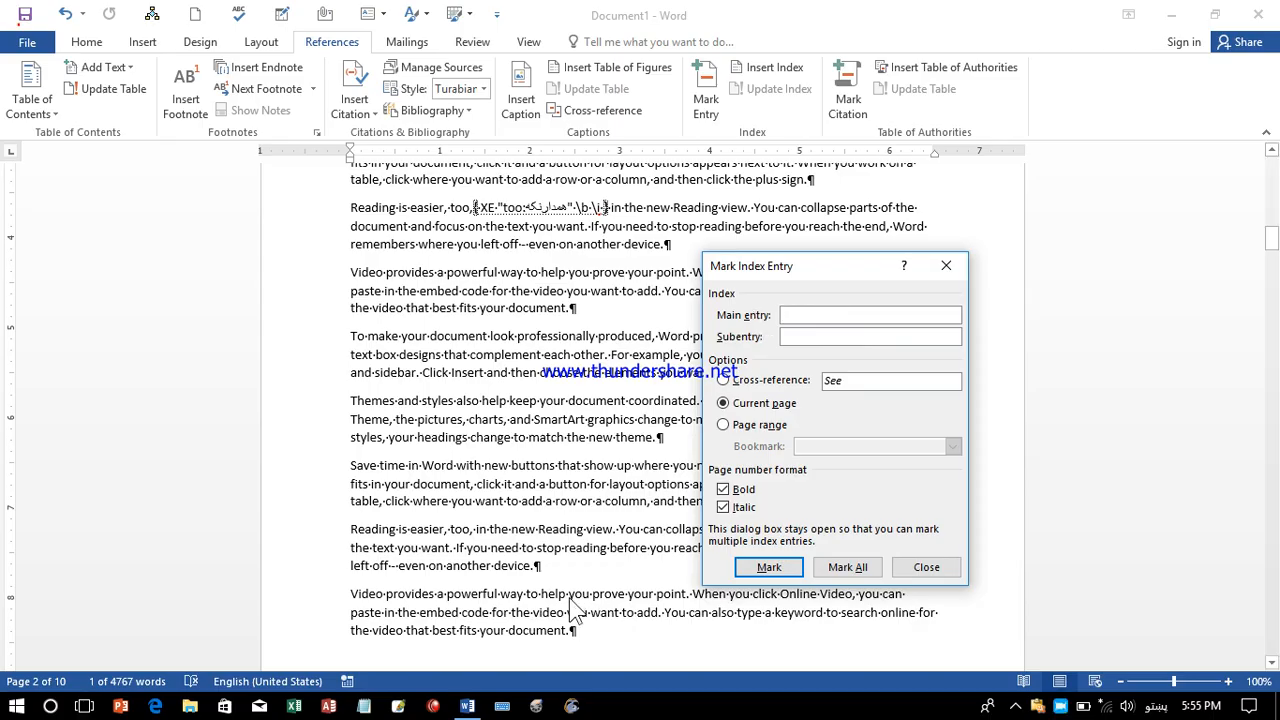
pyautogui.doubleClick(552, 550)
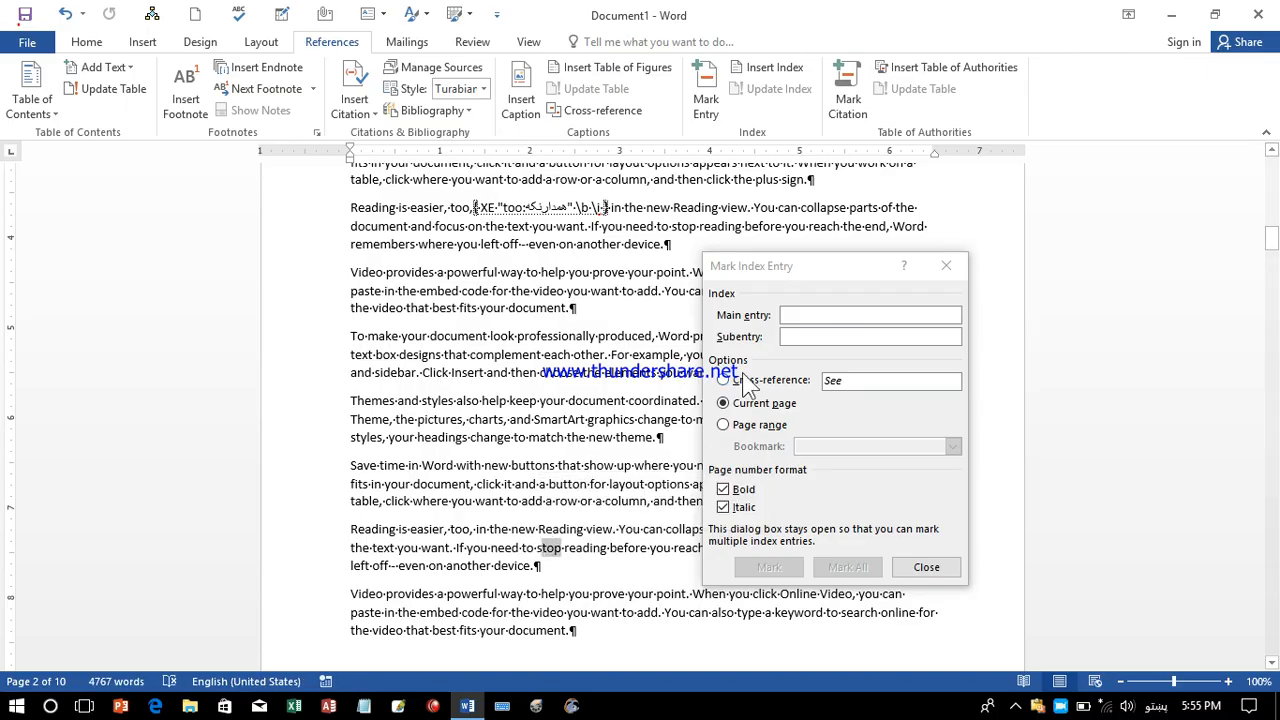
pyautogui.click(577, 554)
pyautogui.moveTo(564, 550); pyautogui.dragTo(535, 549)
pyautogui.click(868, 316)
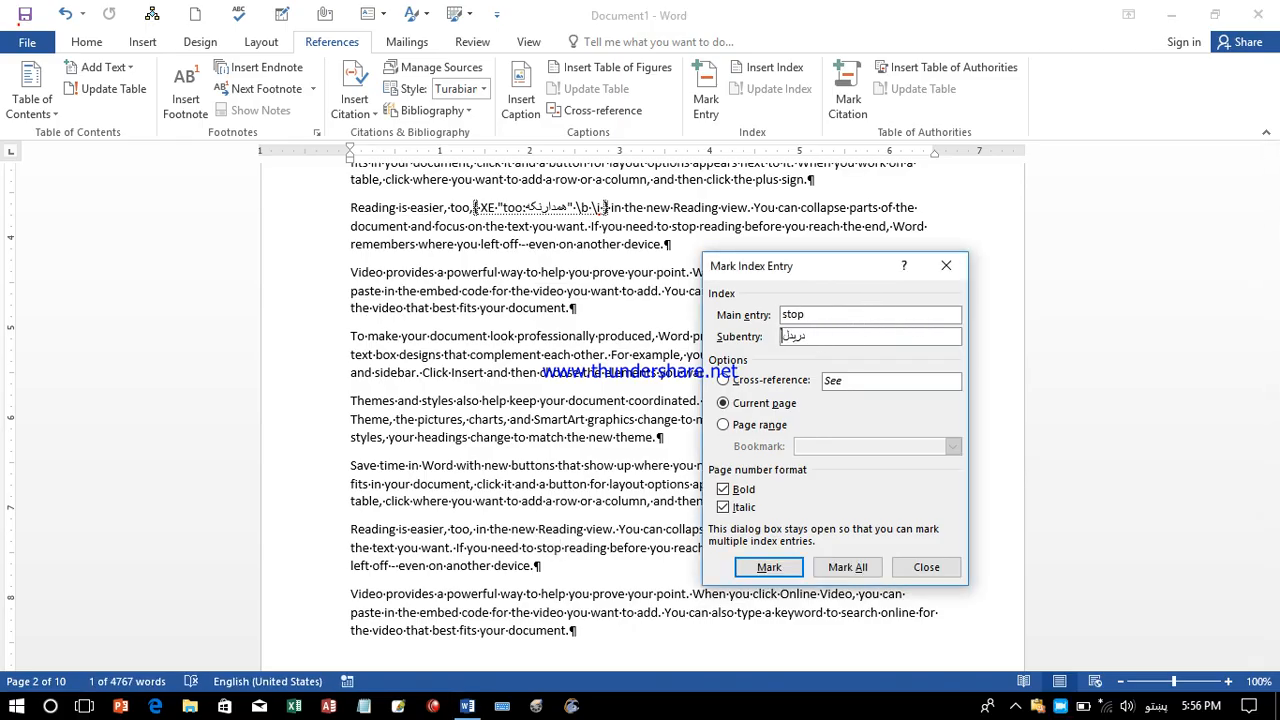
pyautogui.click(783, 336)
pyautogui.write('دریدل')
pyautogui.click(763, 567)
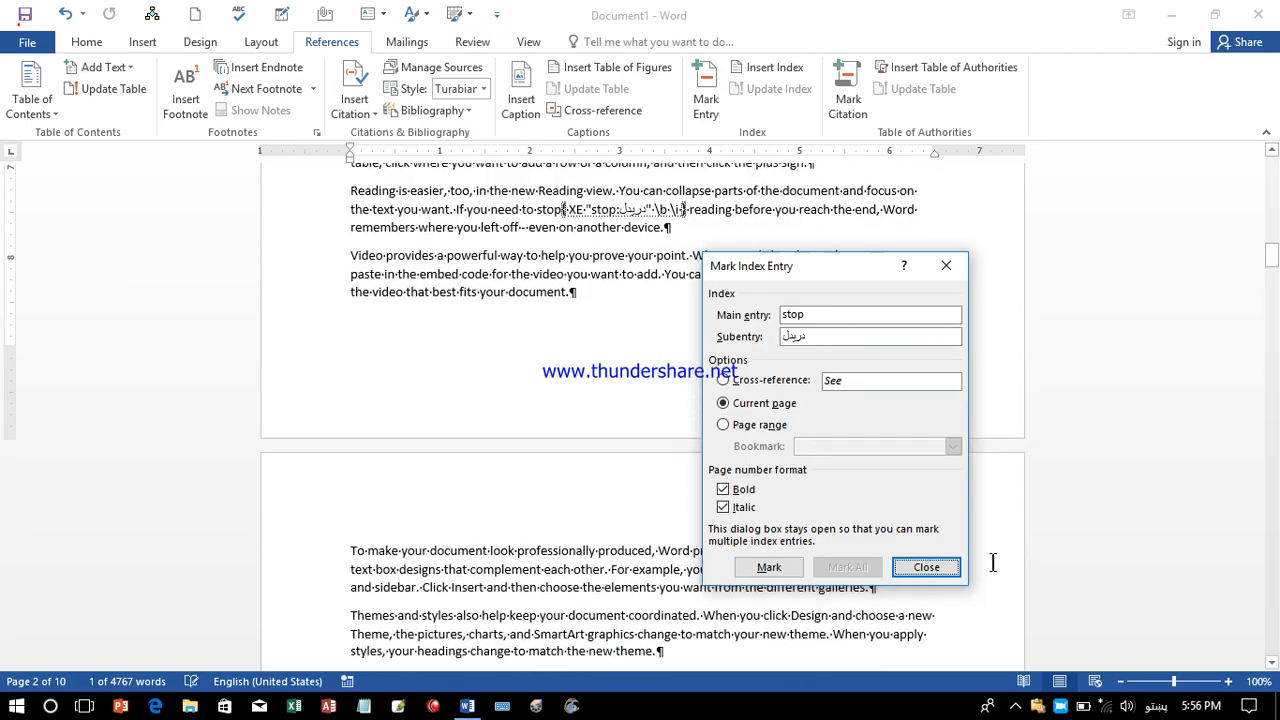
pyautogui.click(926, 567)
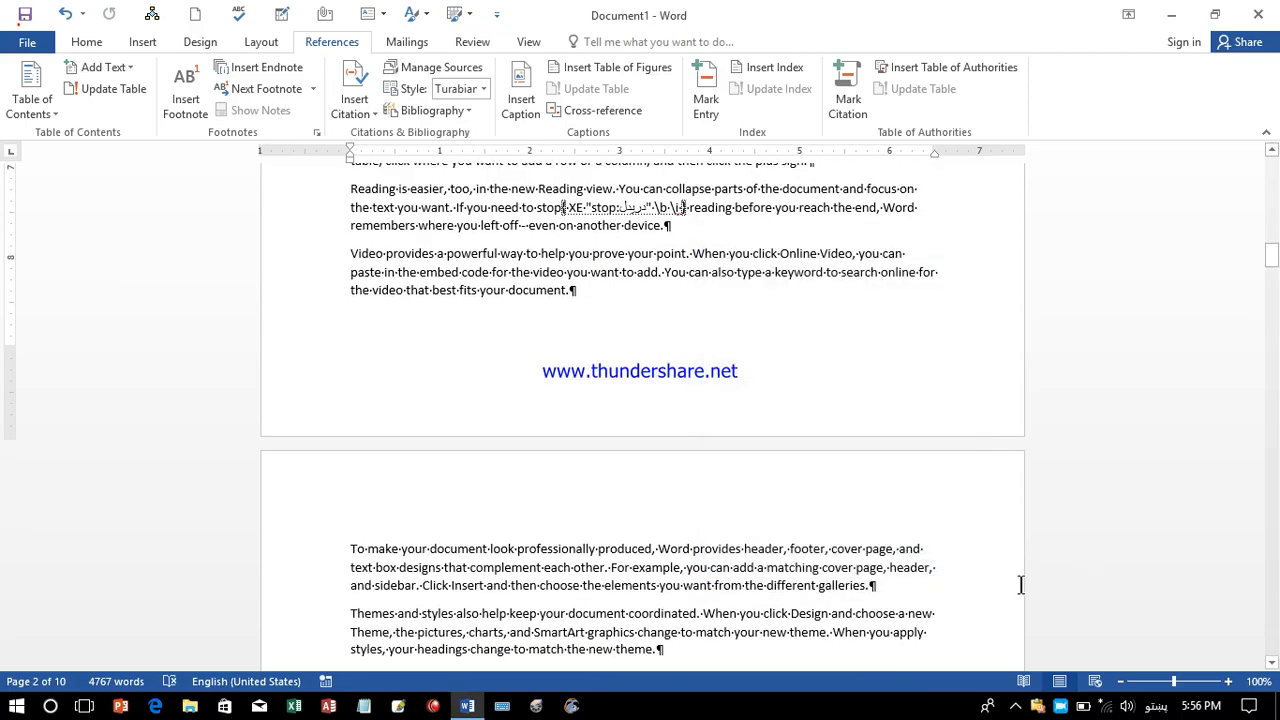
# Turn off Show/Hide ¶ to hide formatting marks and index fields.
pyautogui.moveTo(1268, 255); pyautogui.dragTo(1268, 178)
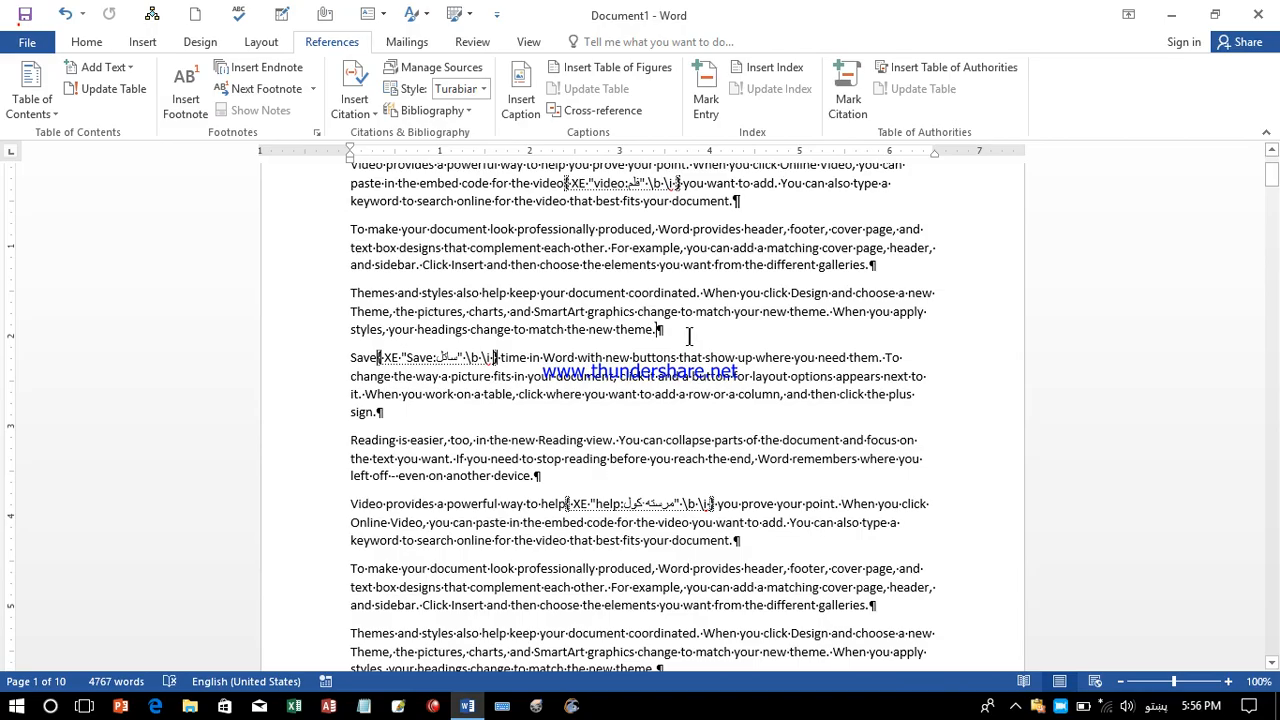
pyautogui.click(86, 42)
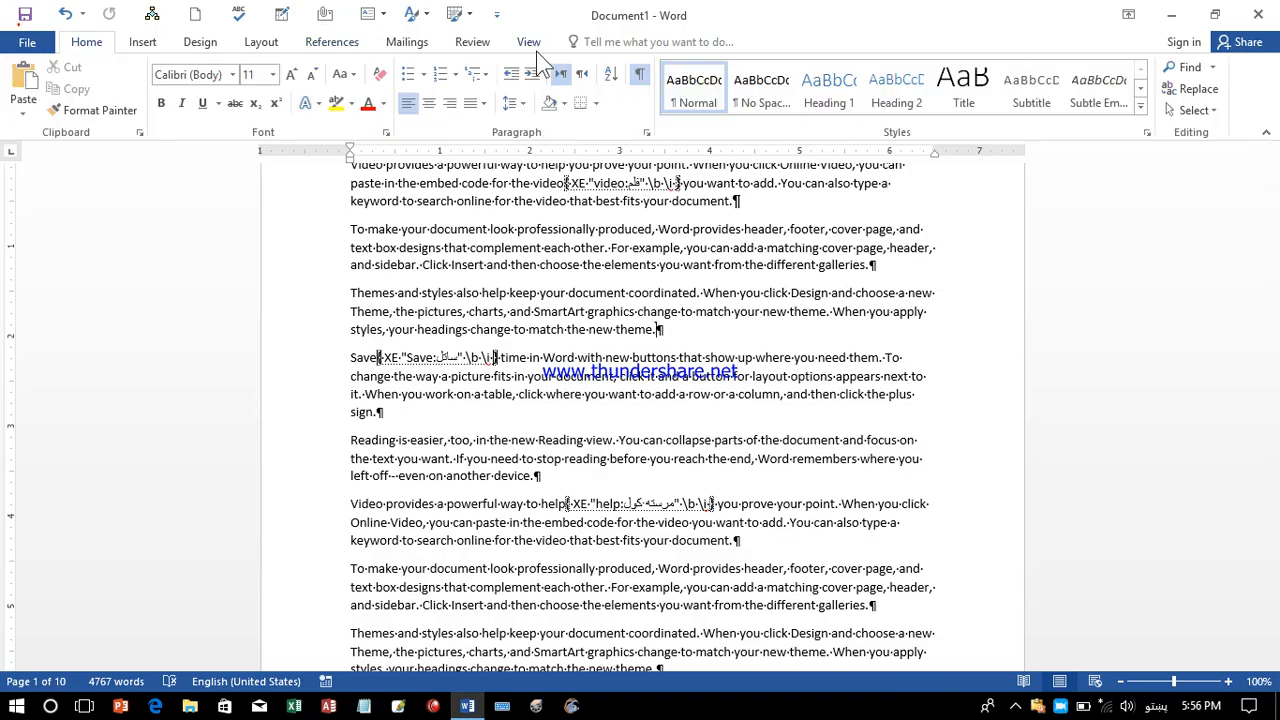
pyautogui.click(638, 76)
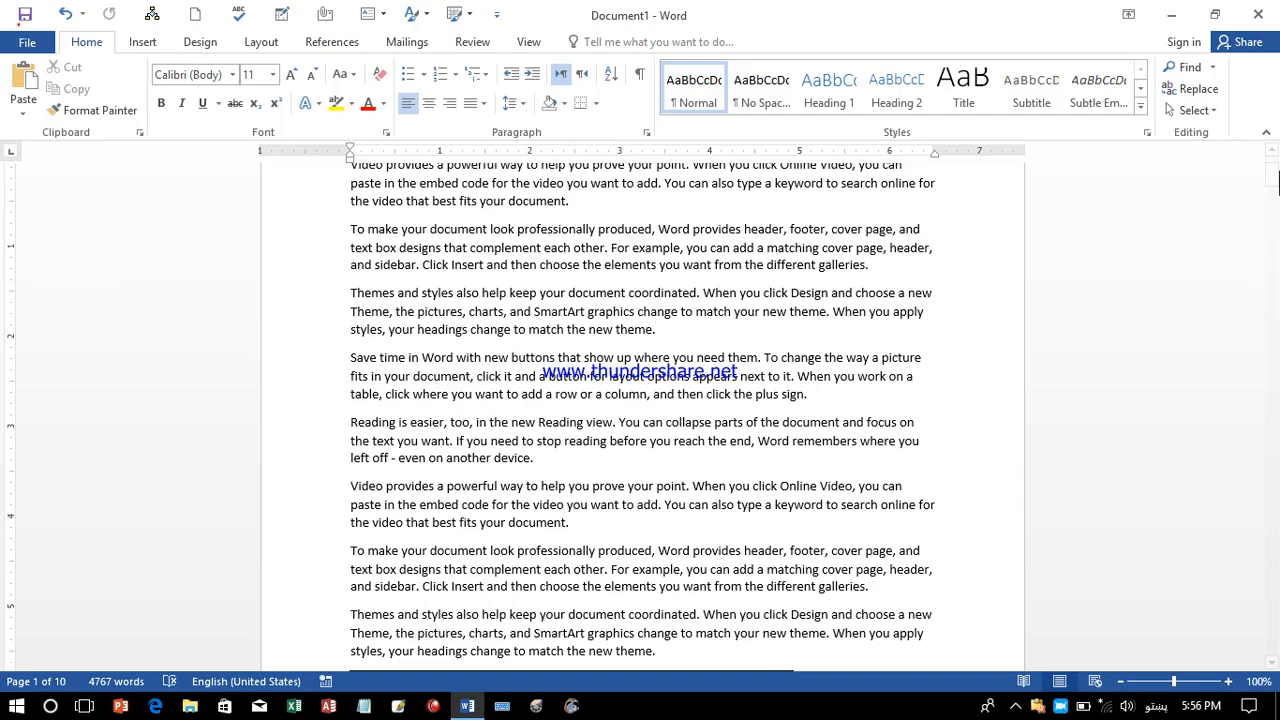
# Delete the leftover 'Table 4' text on the last page, leaving an empty line.
pyautogui.moveTo(1271, 177); pyautogui.dragTo(1272, 650)
pyautogui.click(477, 388)
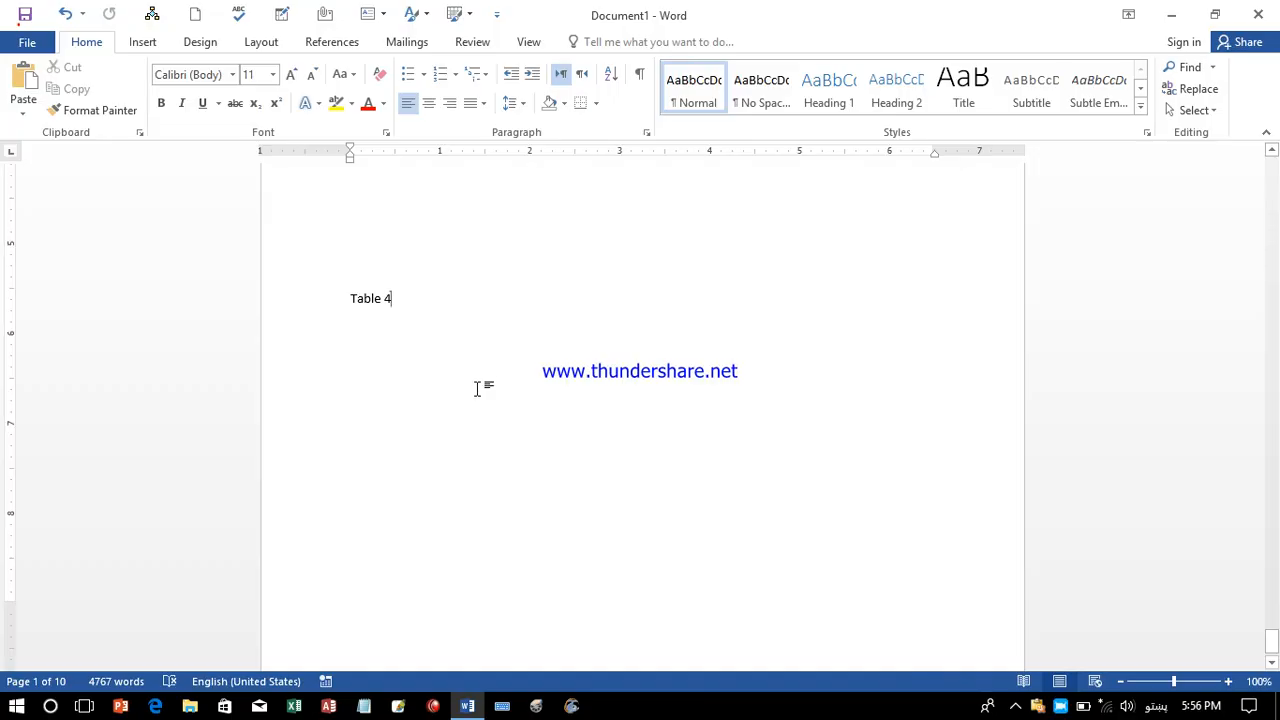
pyautogui.hotkey('shift', 'Home')
pyautogui.press('BackSpace')
pyautogui.click(316, 44)
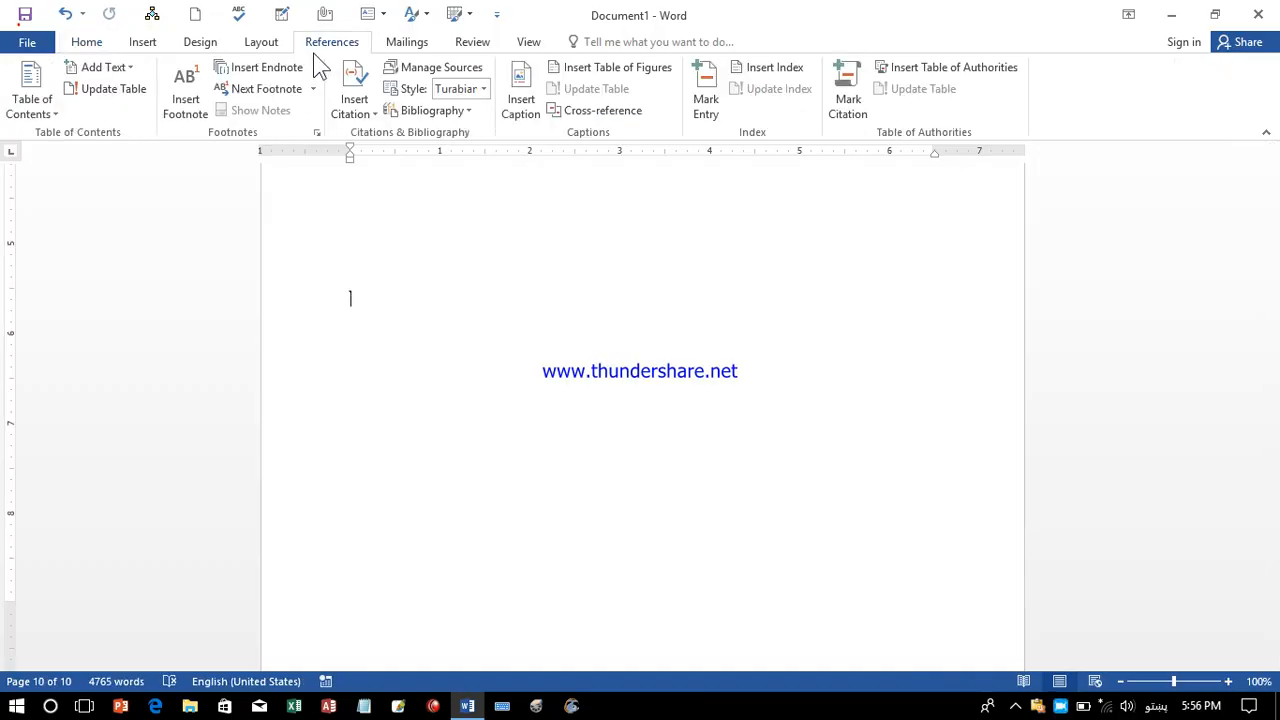
# Set the index to right-aligned page numbers with an underline leader in Fancy format.
pyautogui.click(788, 73)
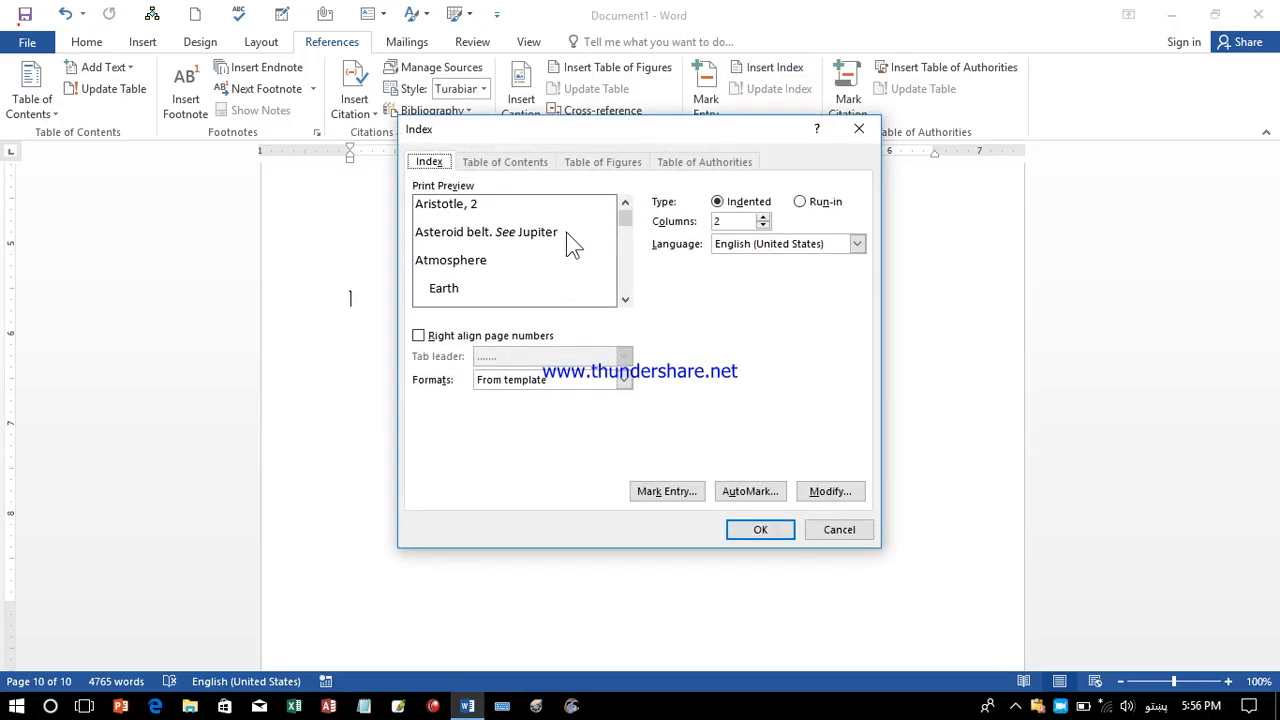
pyautogui.click(447, 340)
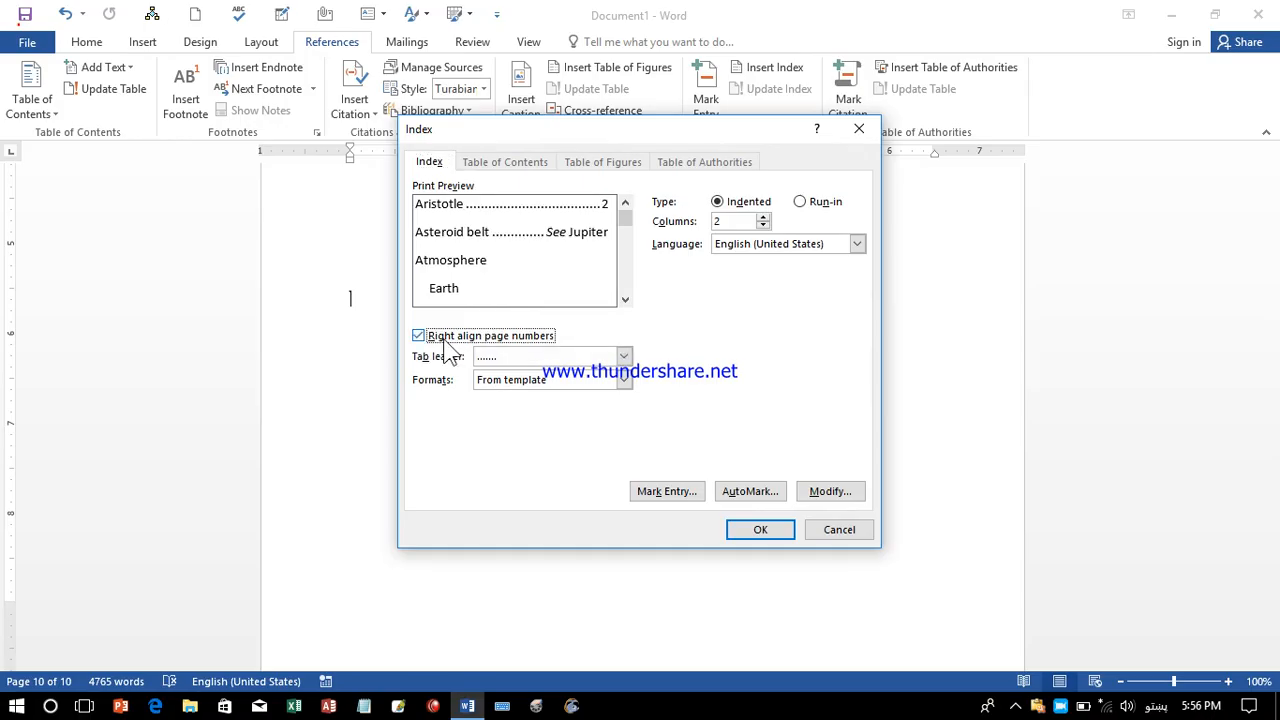
pyautogui.click(550, 357)
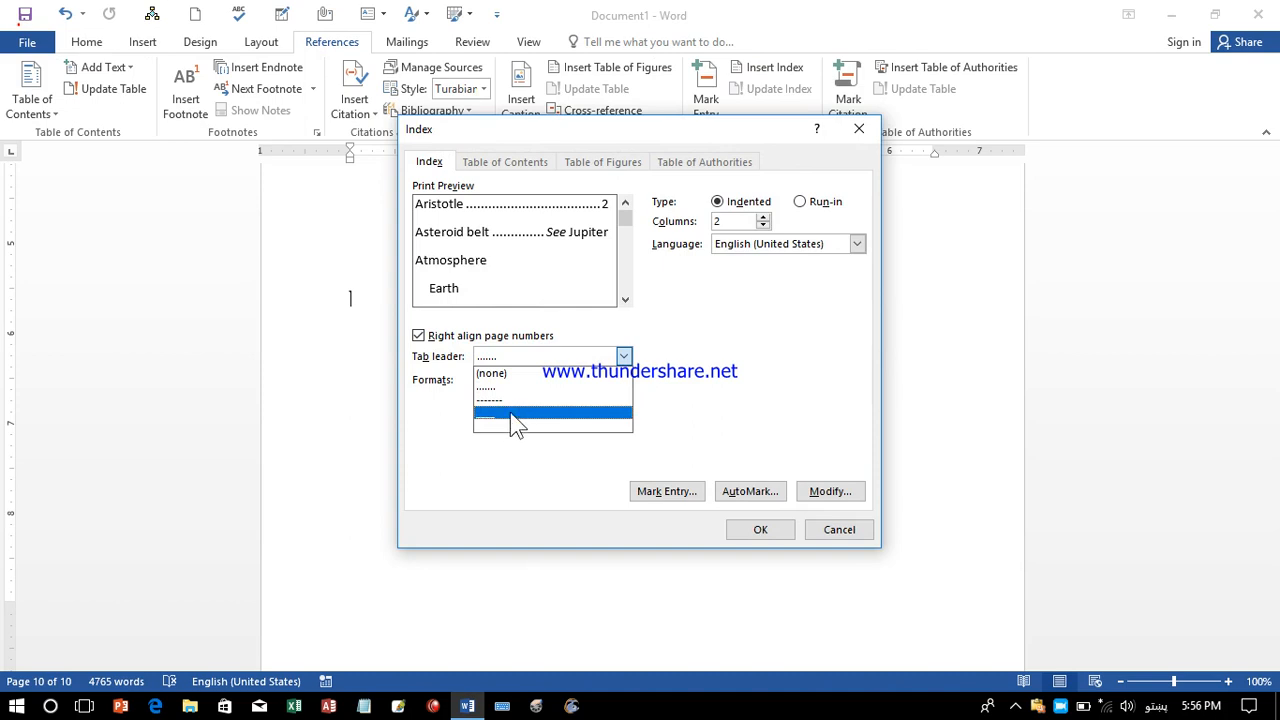
pyautogui.click(514, 416)
pyautogui.click(569, 381)
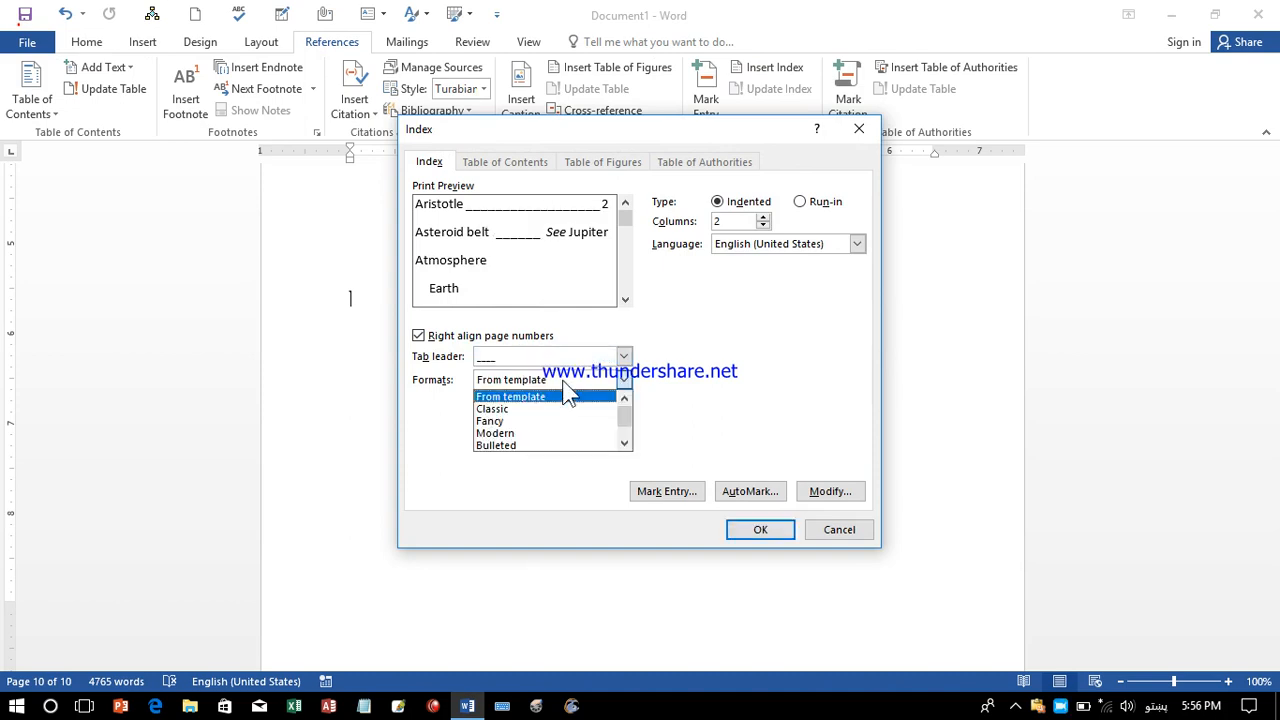
pyautogui.click(530, 421)
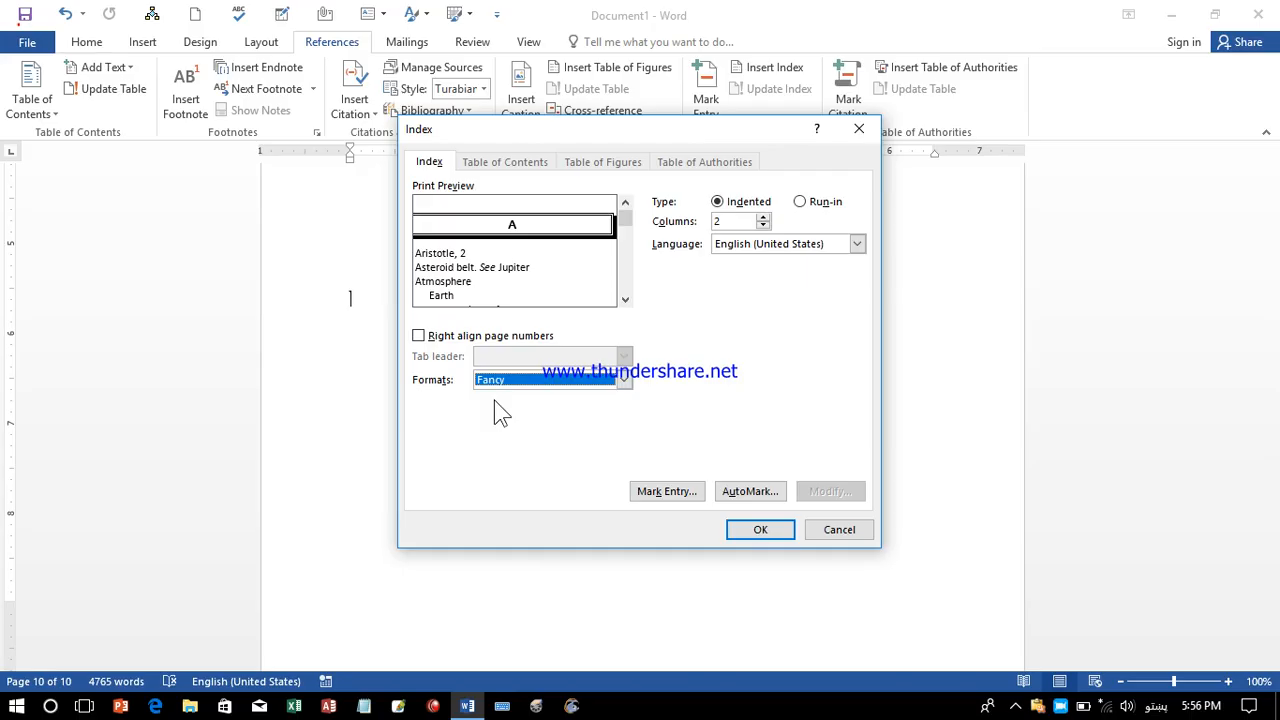
# Keep Indented type, 2 columns and English (United States), then insert the index.
pyautogui.click(815, 205)
pyautogui.click(760, 206)
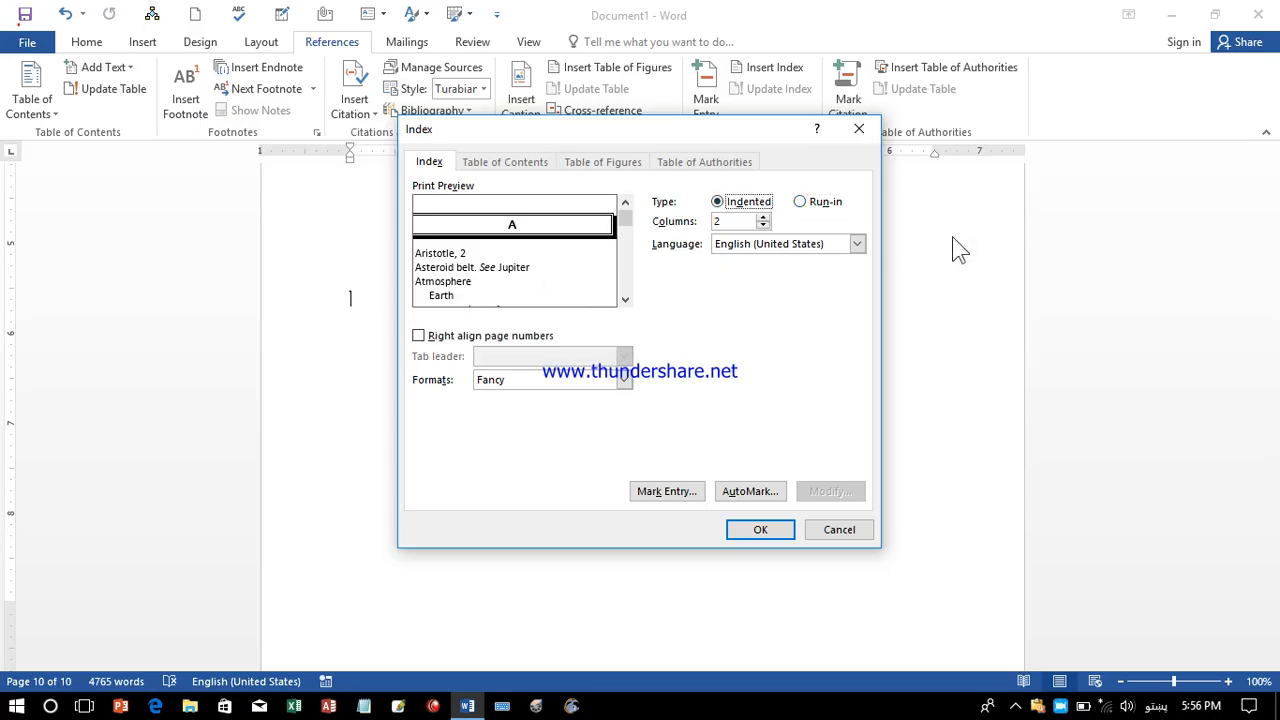
pyautogui.click(763, 217)
pyautogui.click(763, 226)
pyautogui.click(857, 244)
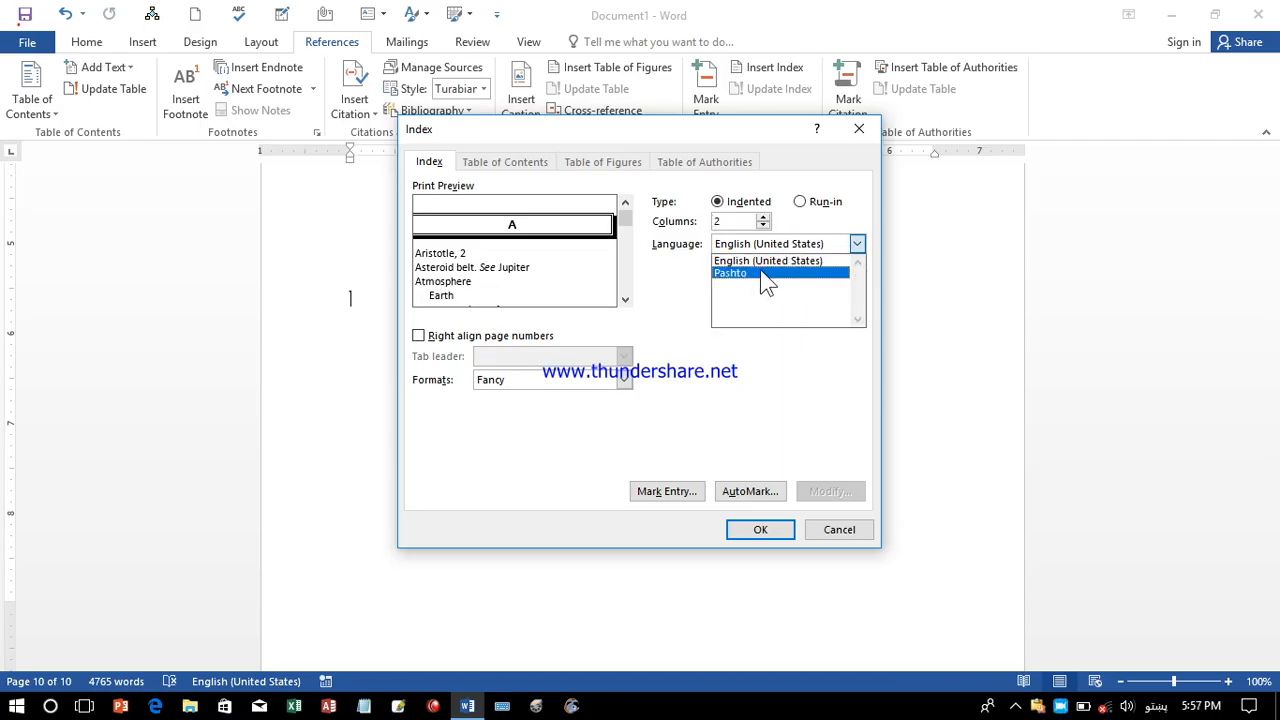
pyautogui.click(765, 262)
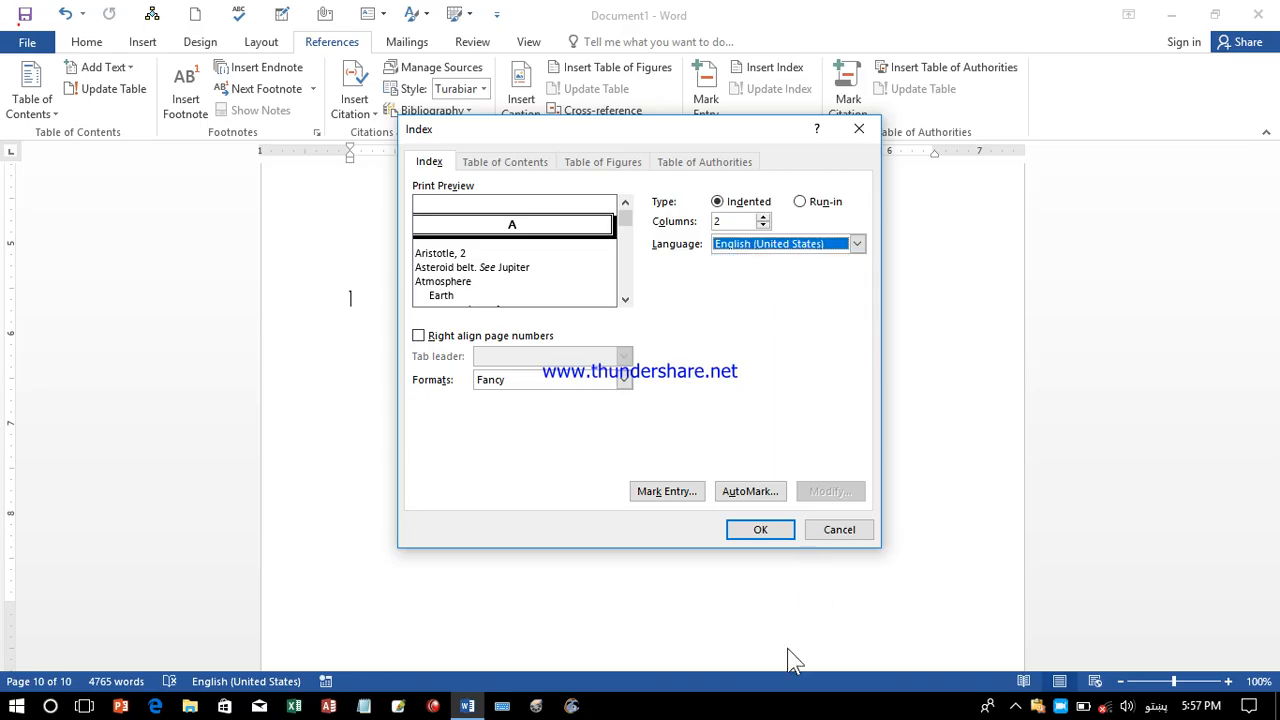
pyautogui.click(750, 533)
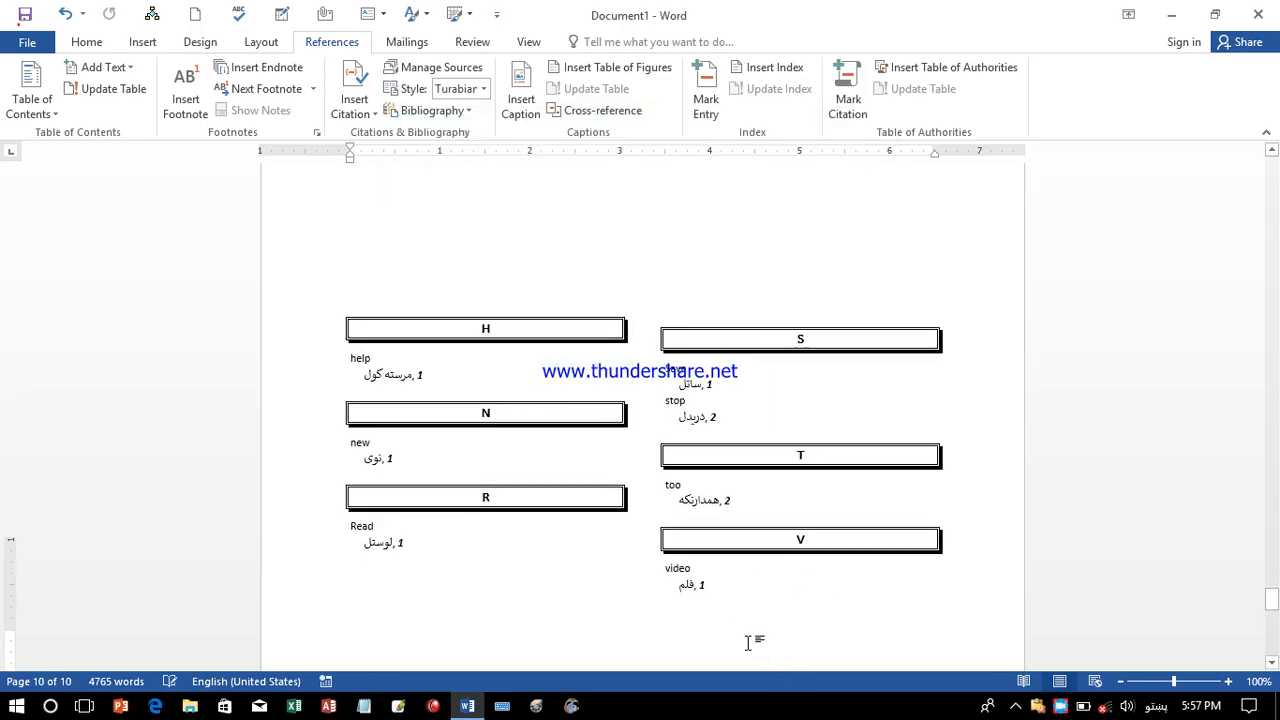
# Click inside the last-page index and reopen its Index settings.
pyautogui.click(1272, 151)
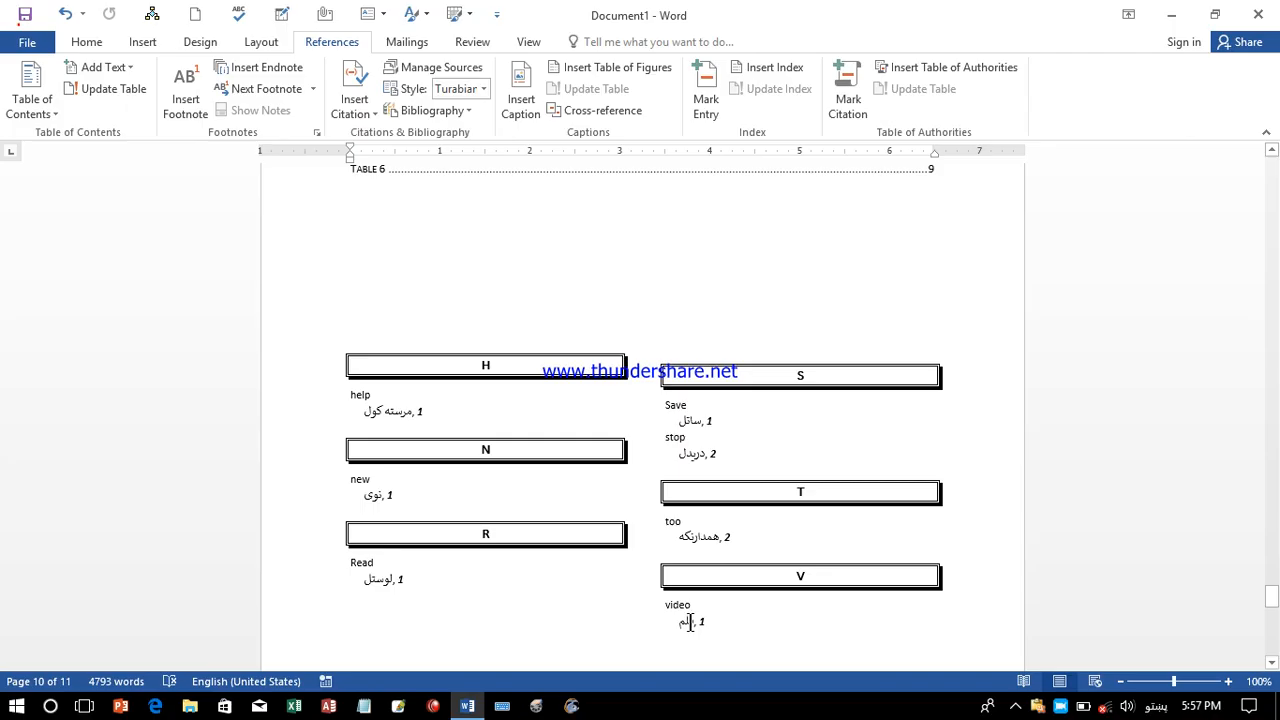
pyautogui.click(791, 449)
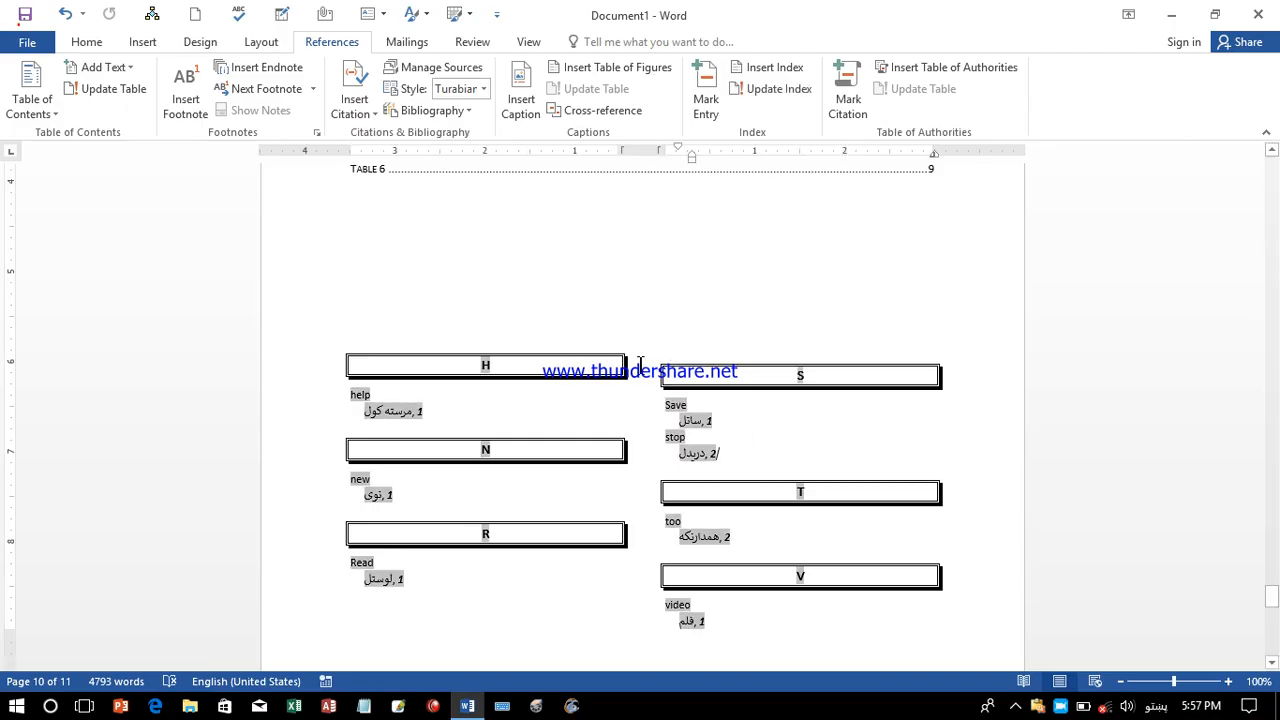
pyautogui.click(768, 67)
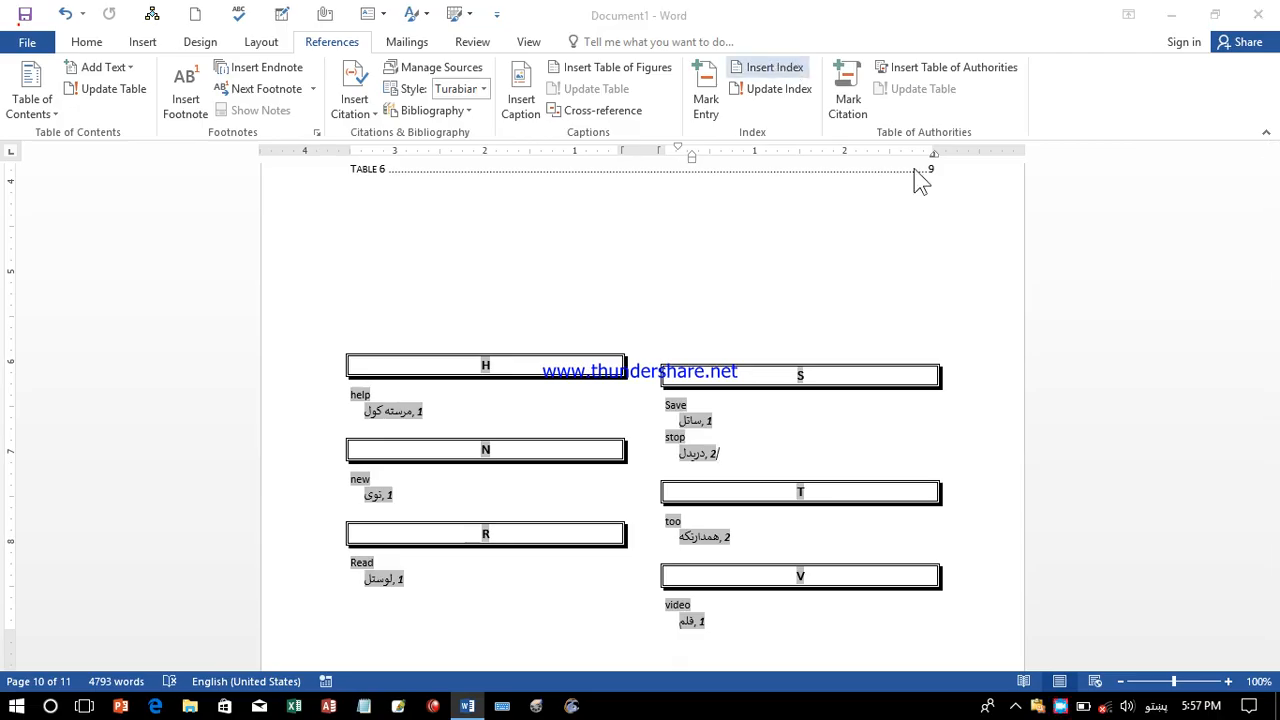
# Rebuild the index with 3 columns, replacing the existing one.
pyautogui.click(763, 217)
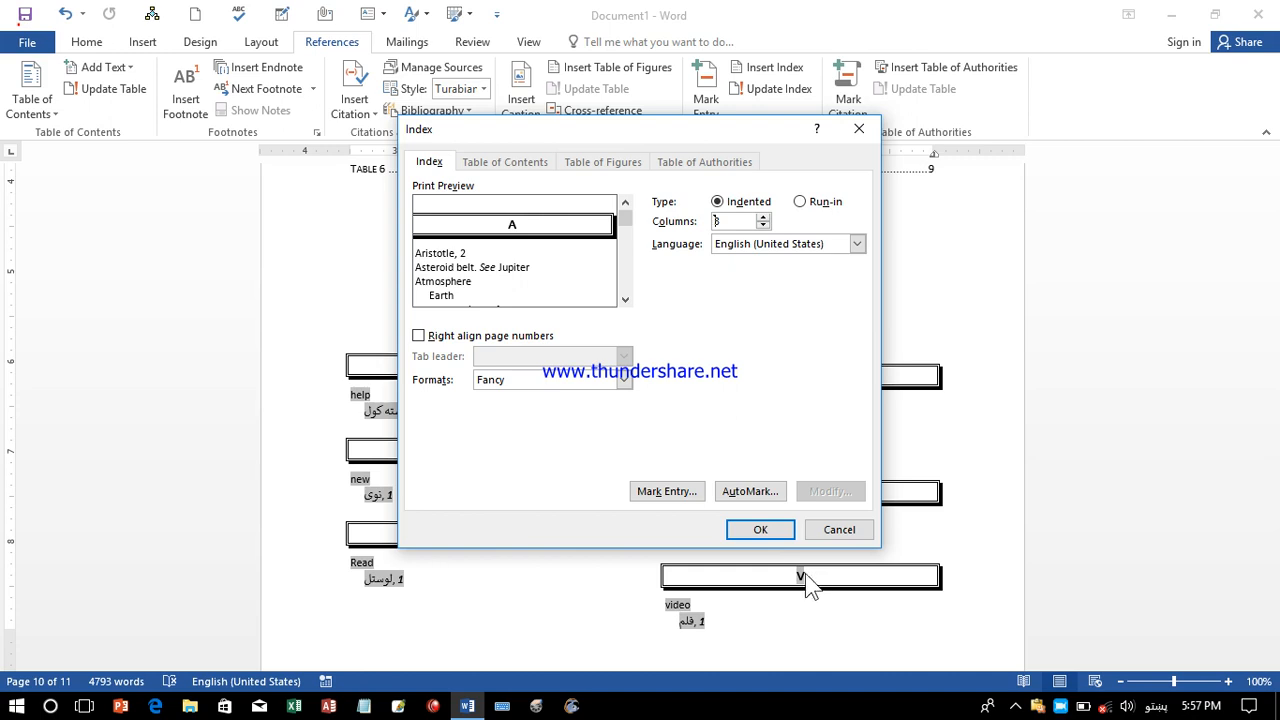
pyautogui.click(760, 530)
pyautogui.click(608, 406)
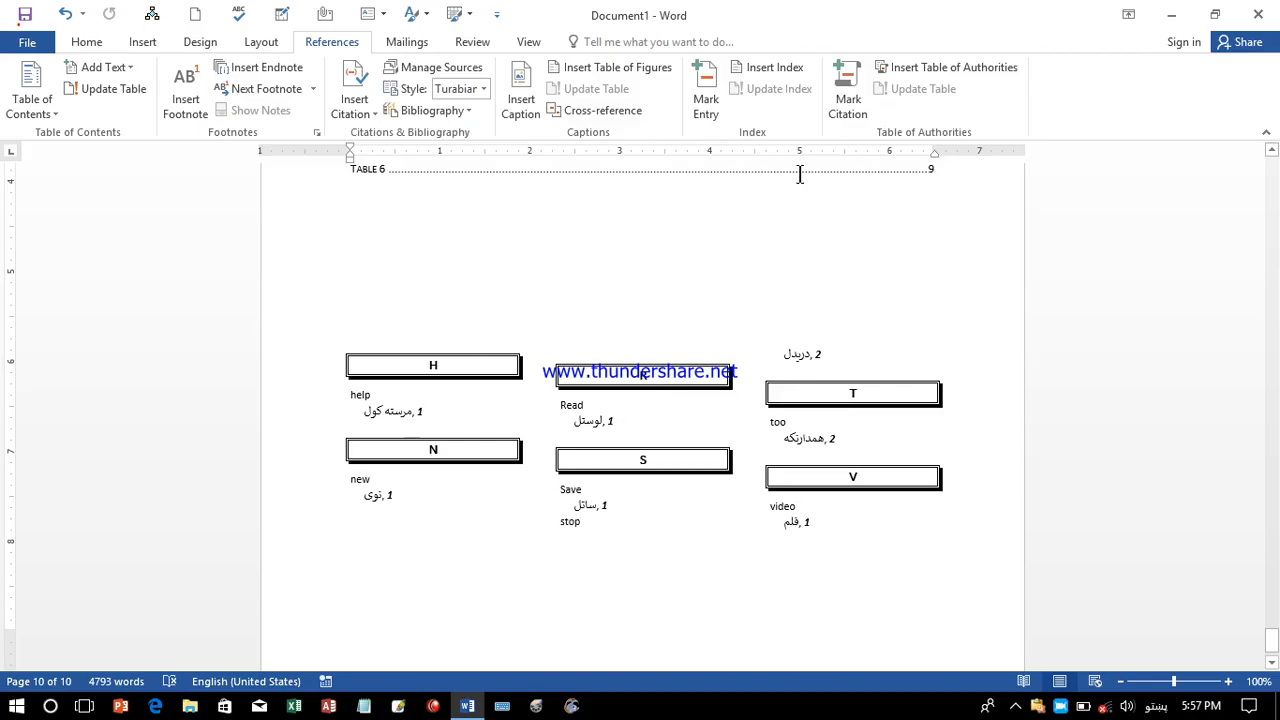
# Switch the index to the Classic format, replace it, and update the index.
pyautogui.click(798, 72)
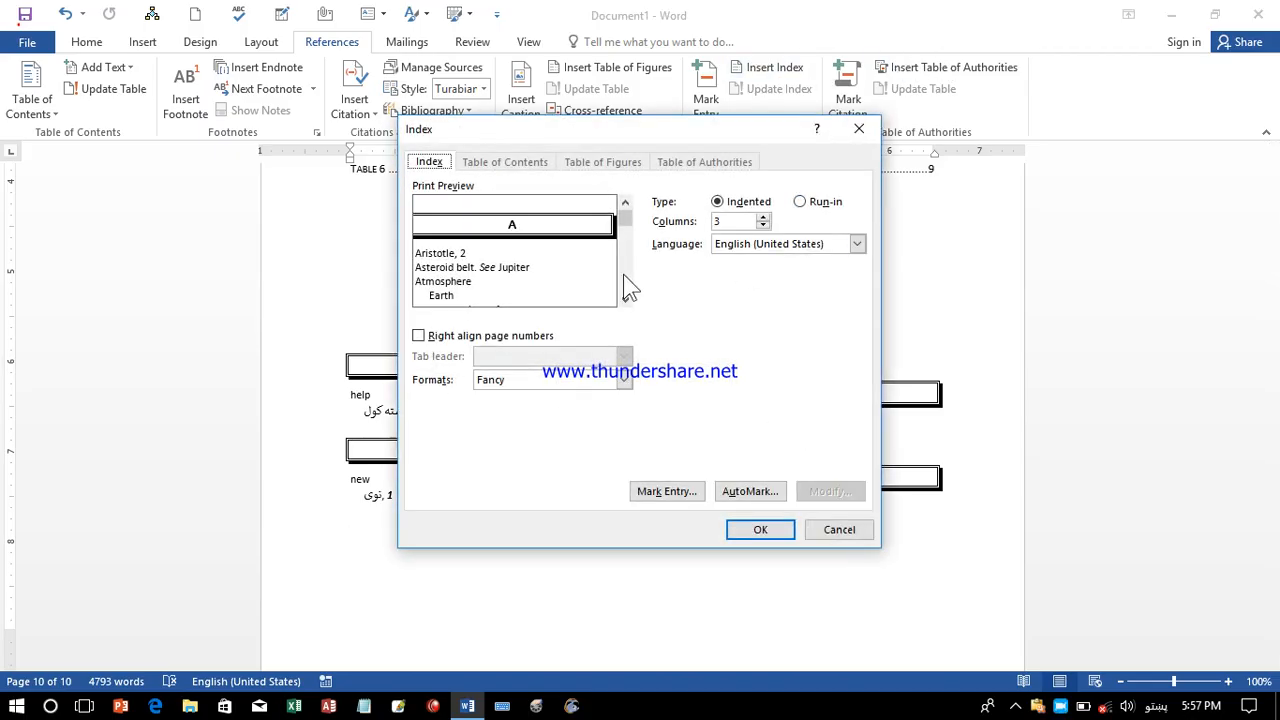
pyautogui.click(508, 378)
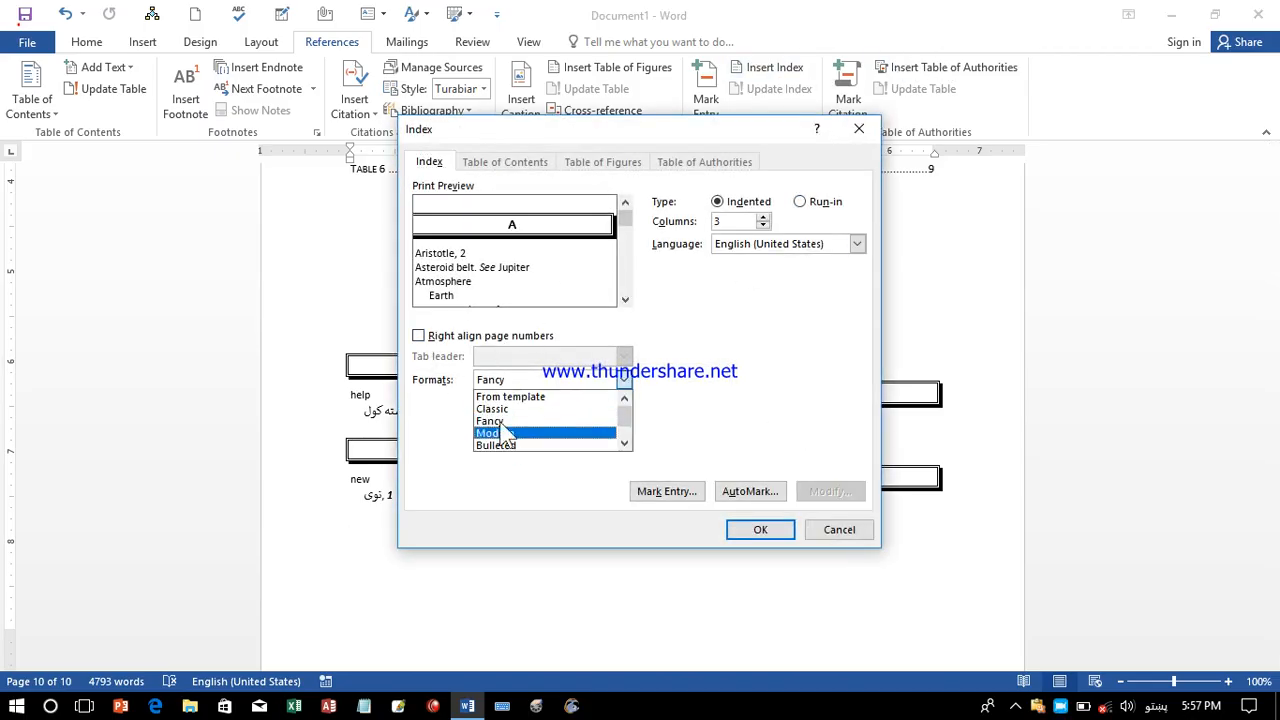
pyautogui.click(496, 408)
pyautogui.click(760, 530)
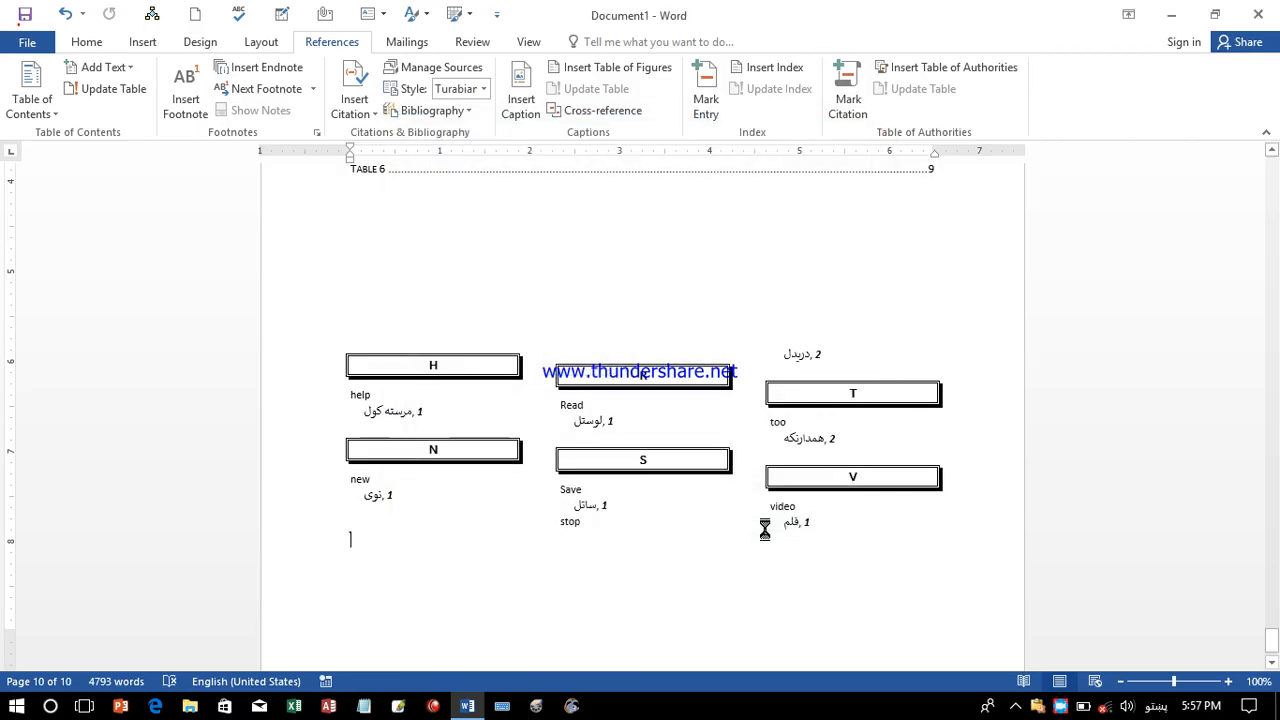
pyautogui.click(572, 408)
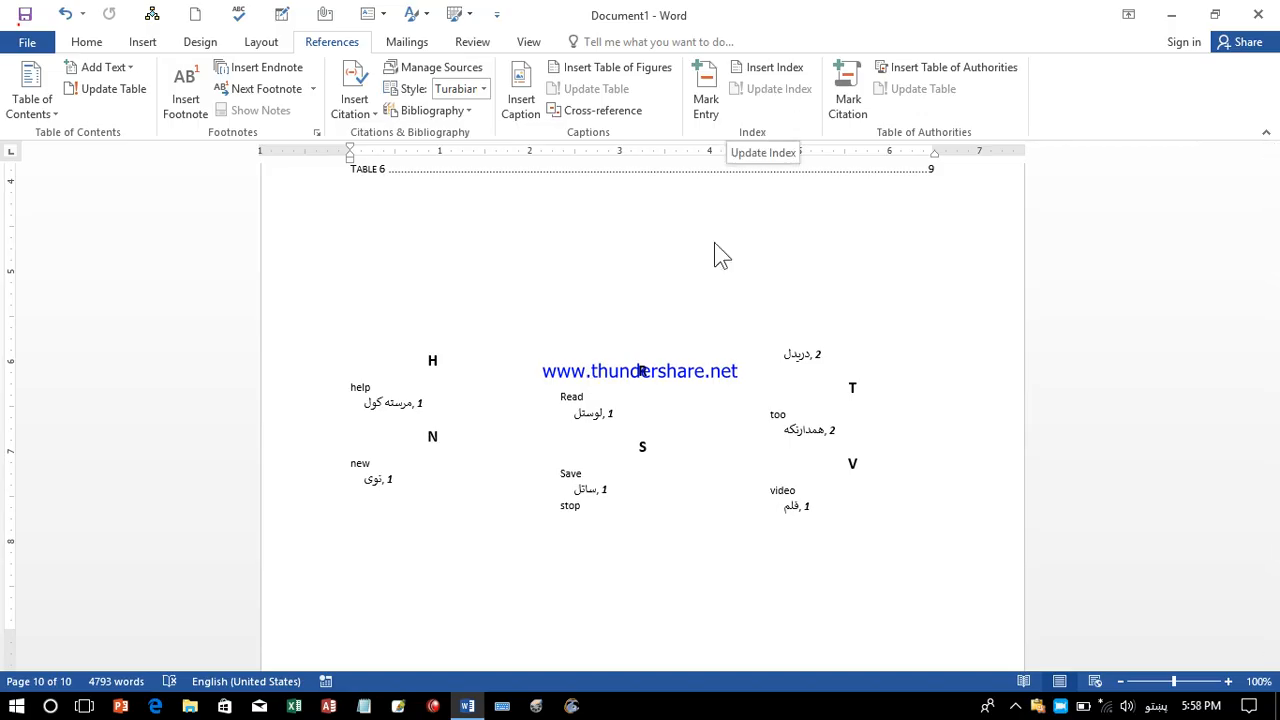
pyautogui.click(601, 407)
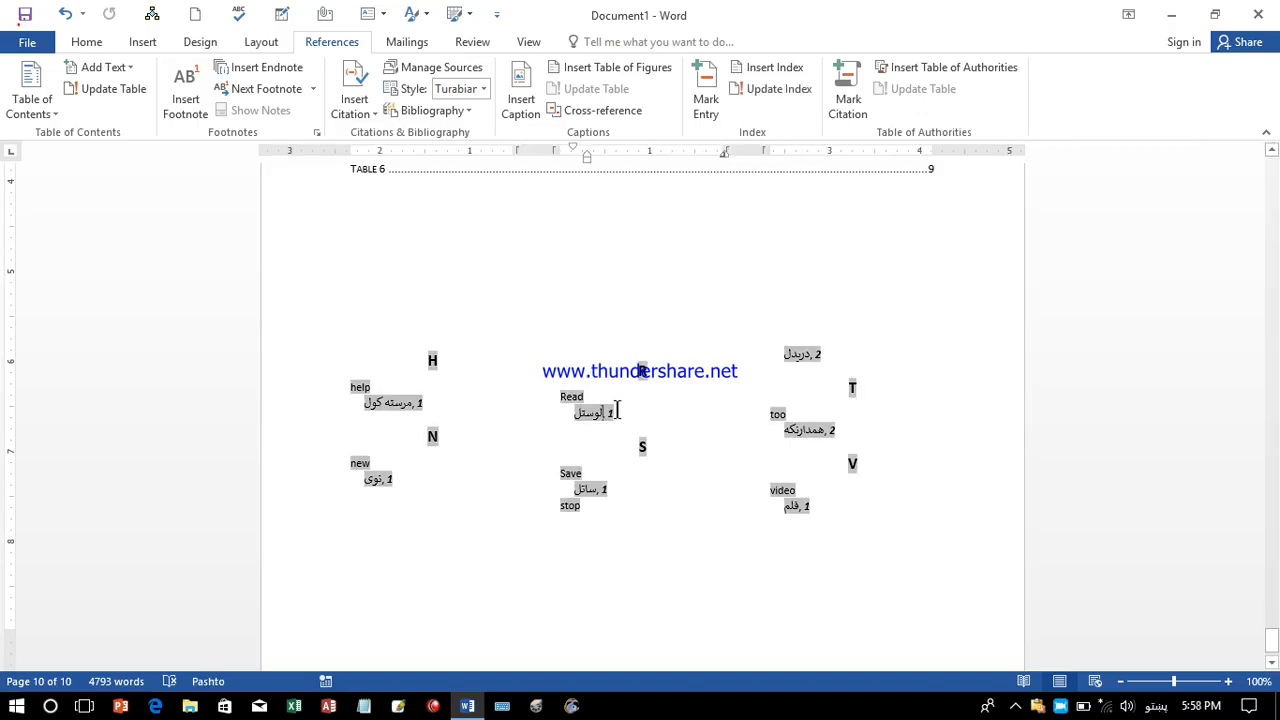
pyautogui.click(757, 95)
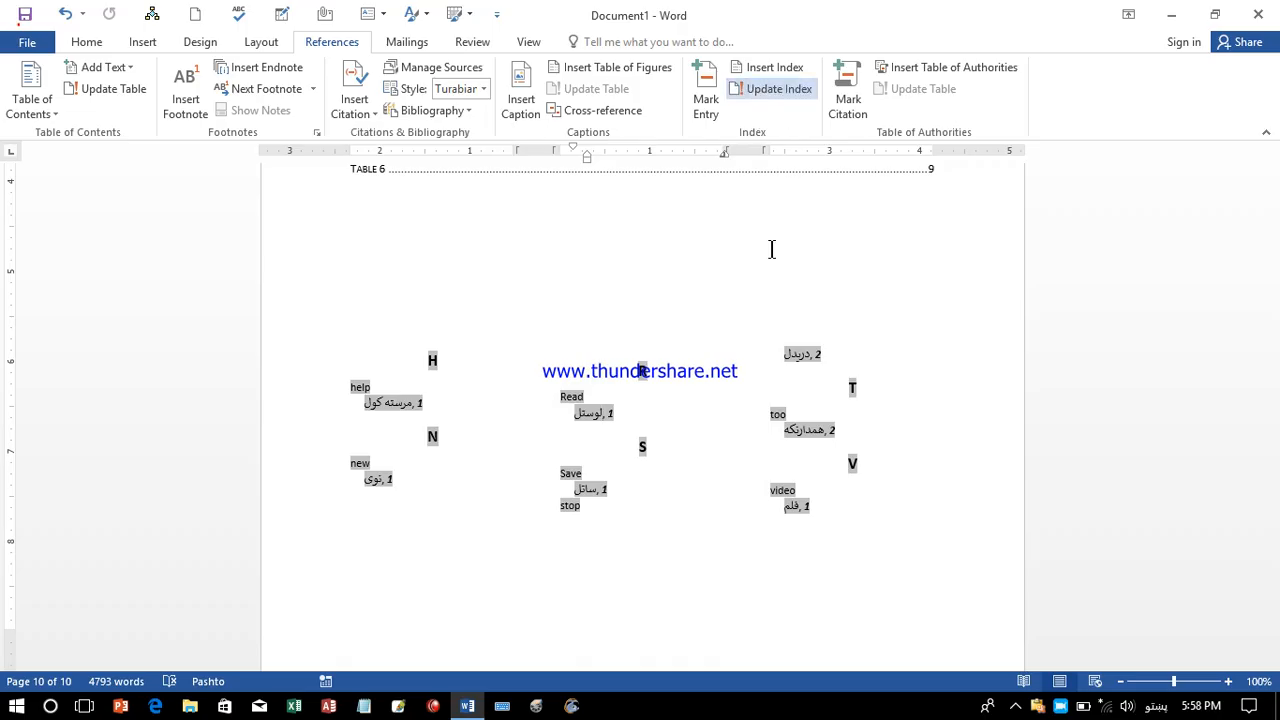